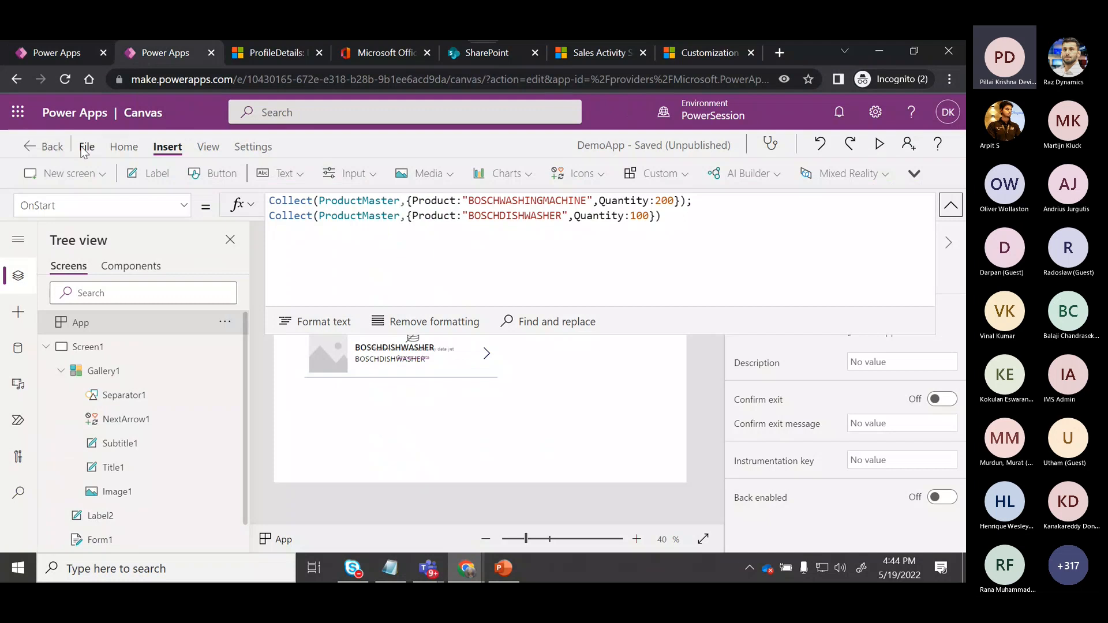
Leave the DemoApp editor and return to the Power Apps apps list.
click(87, 148)
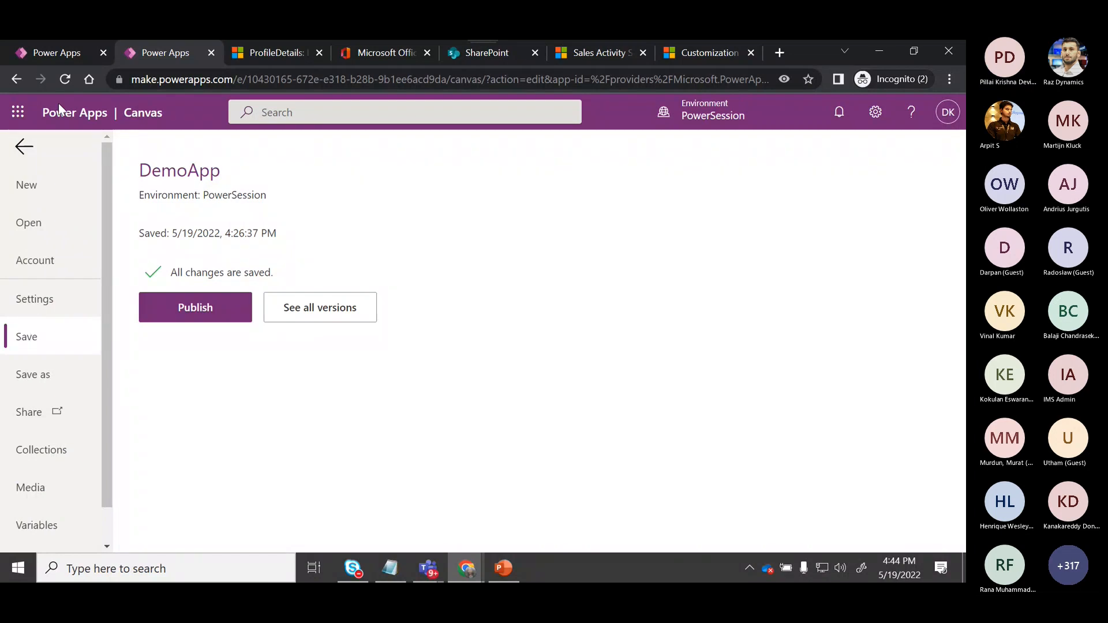
click(22, 144)
click(34, 151)
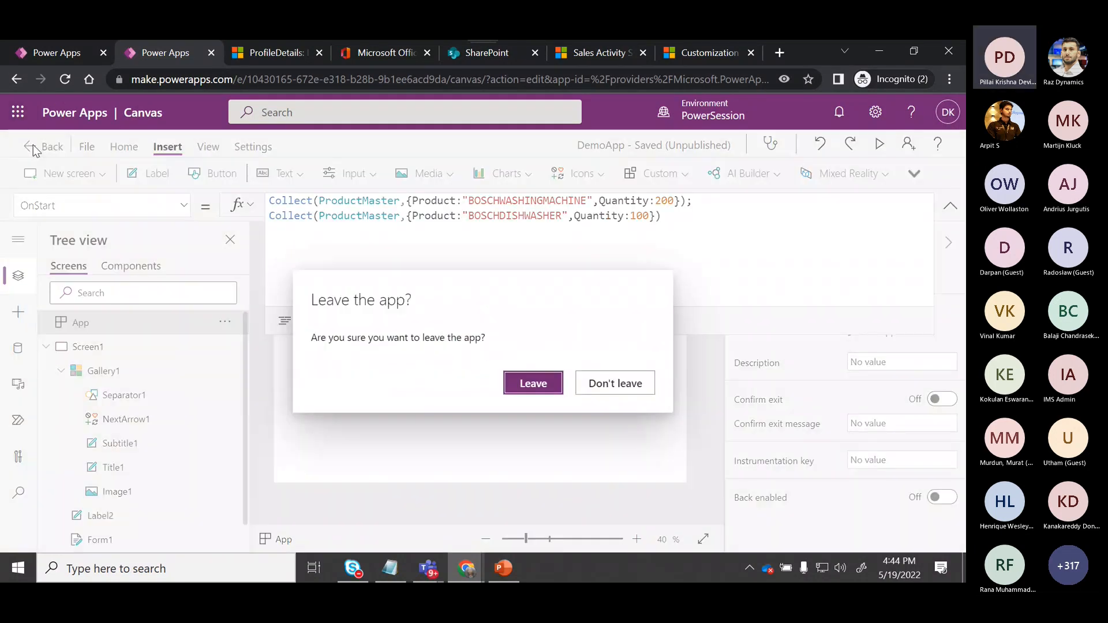
click(549, 386)
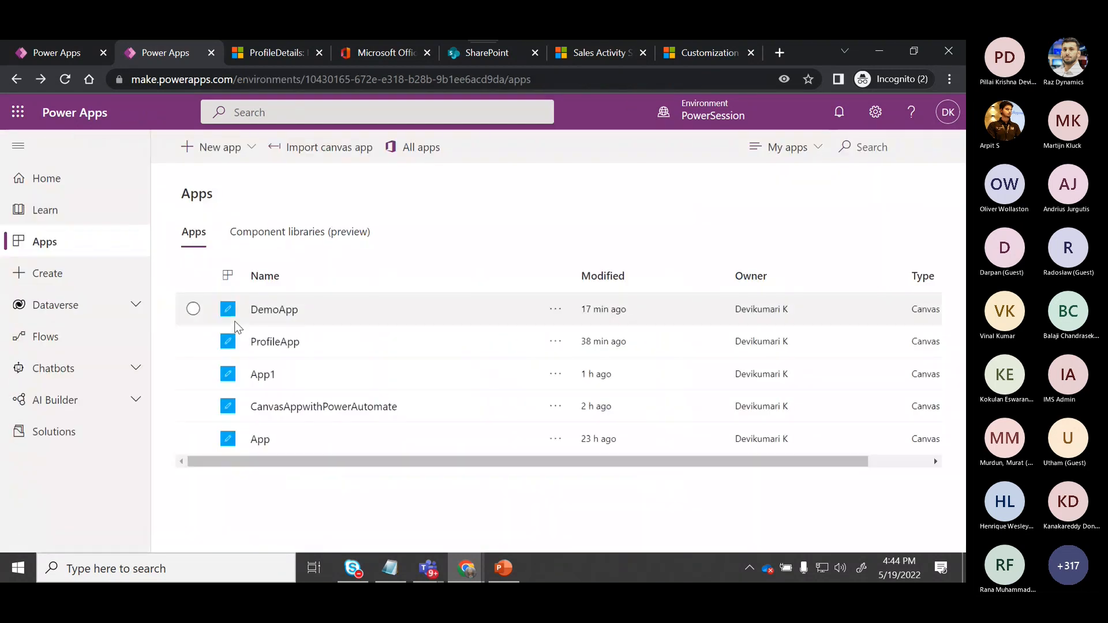
Browse the Home, Apps and Create pages to review the available app starting options and templates.
click(45, 179)
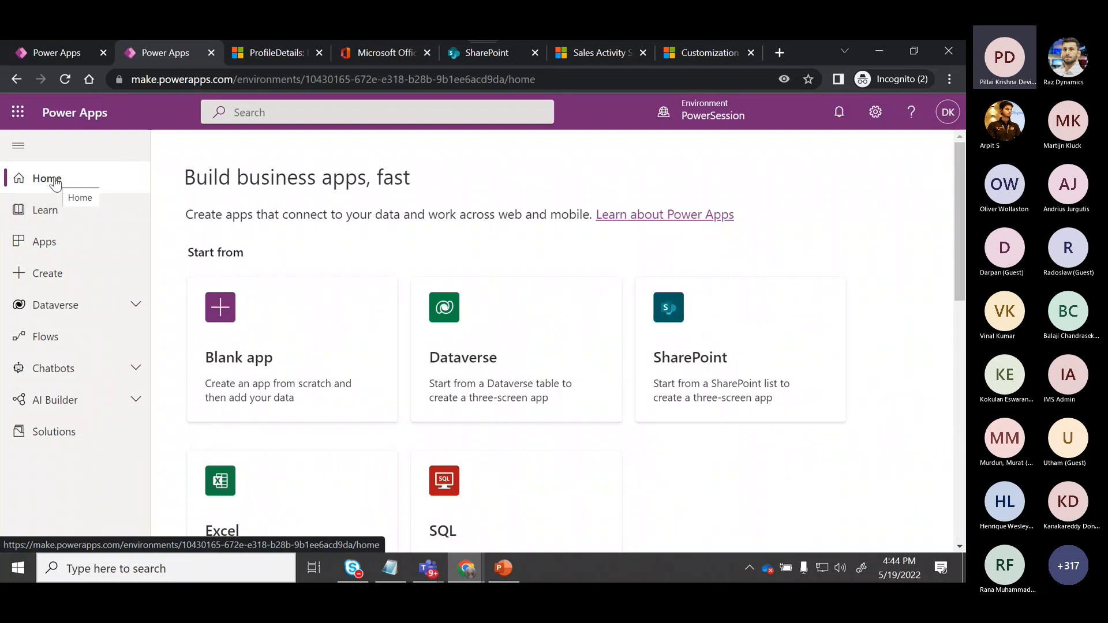
click(55, 247)
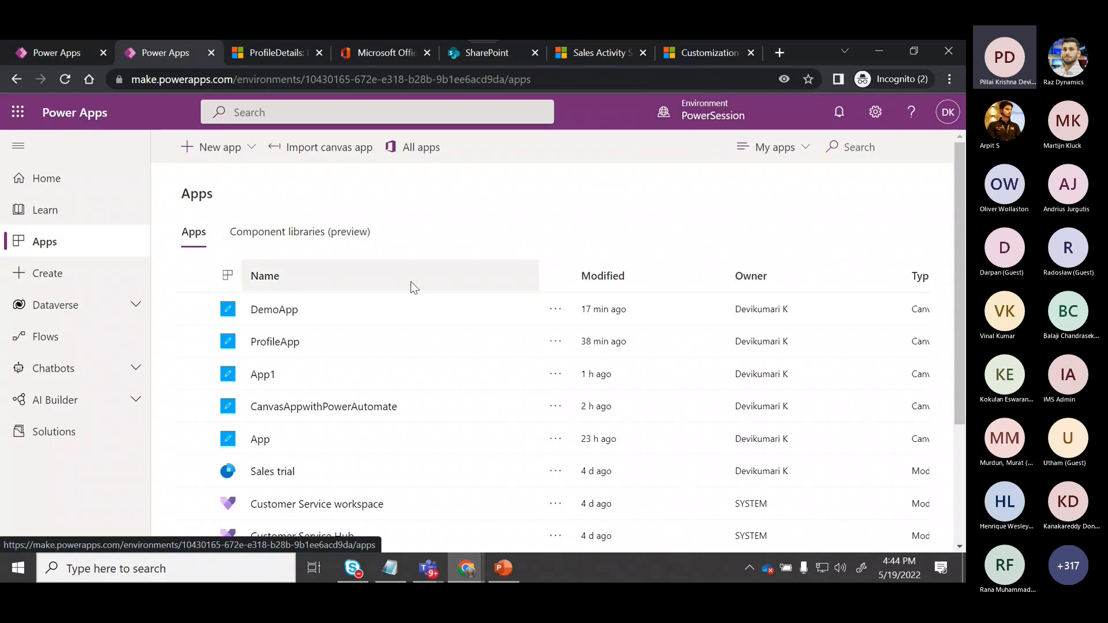
click(44, 181)
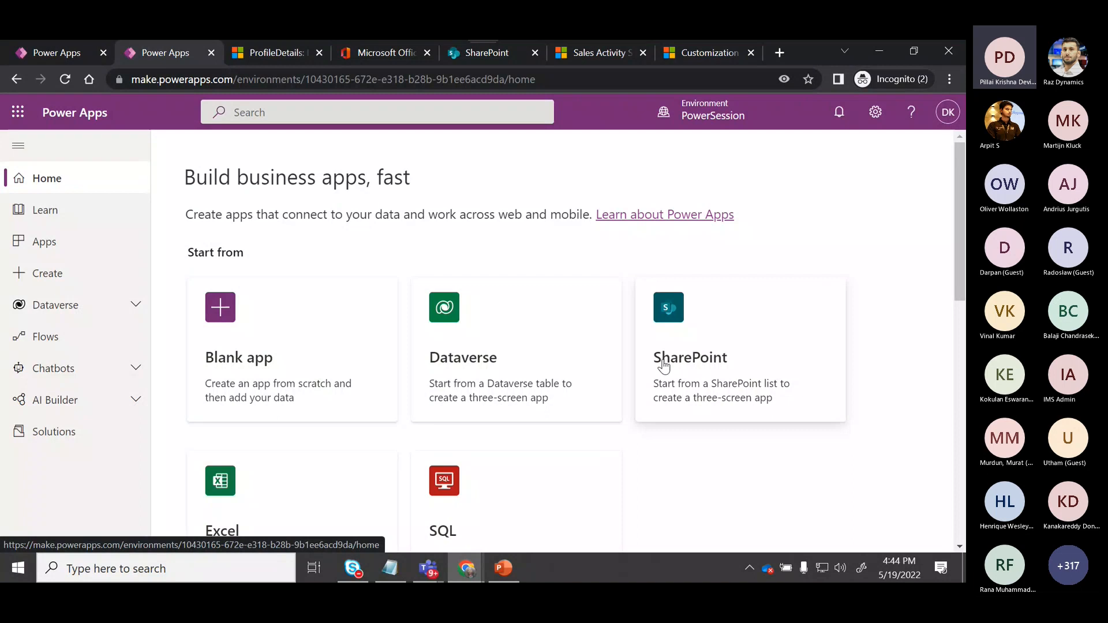
drag(961, 276, 962, 328)
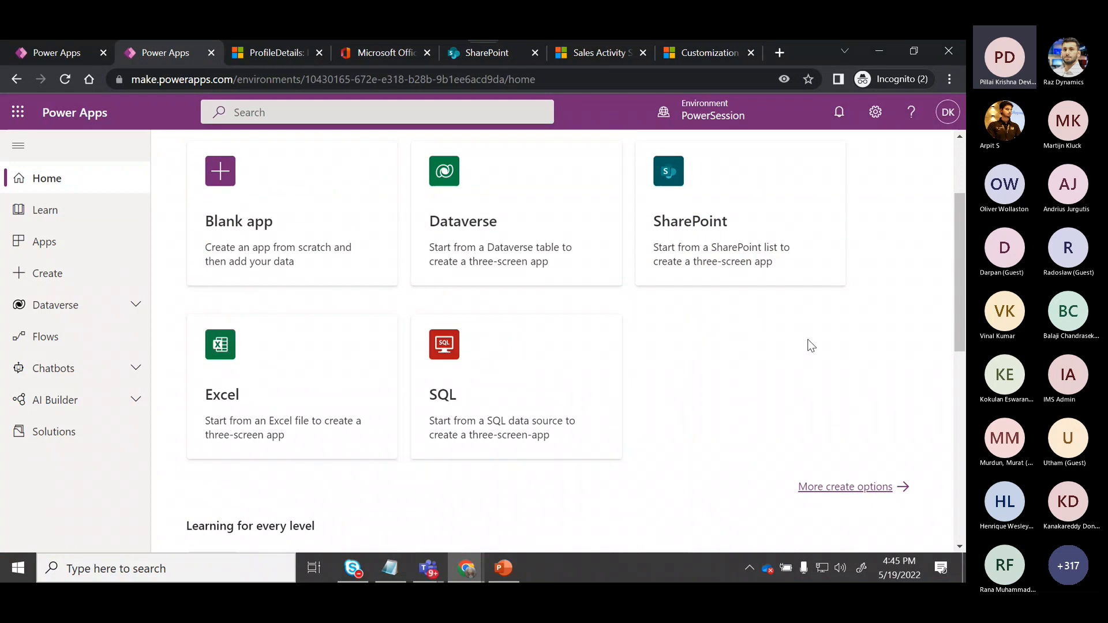
scroll(963, 216, down, 5)
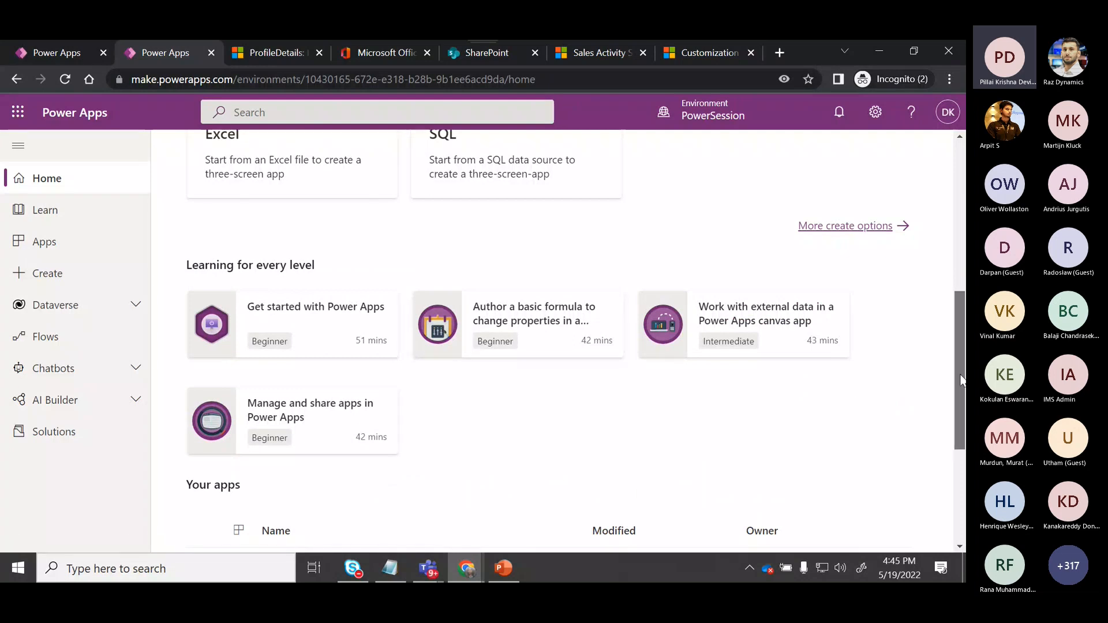
scroll(959, 335, up, 3)
click(904, 361)
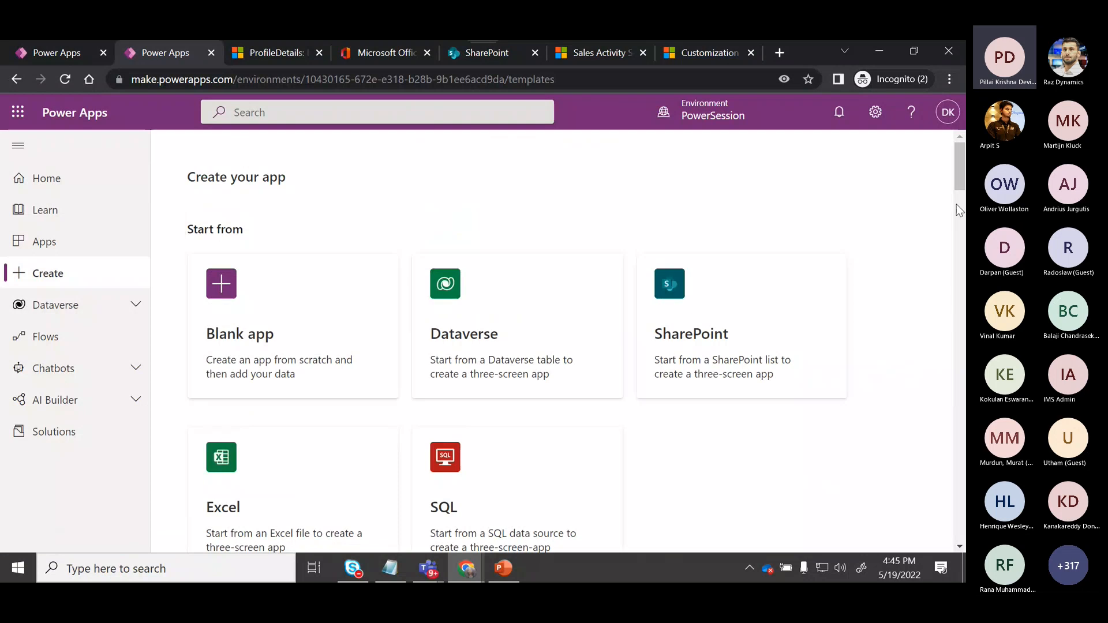
drag(961, 185, 961, 228)
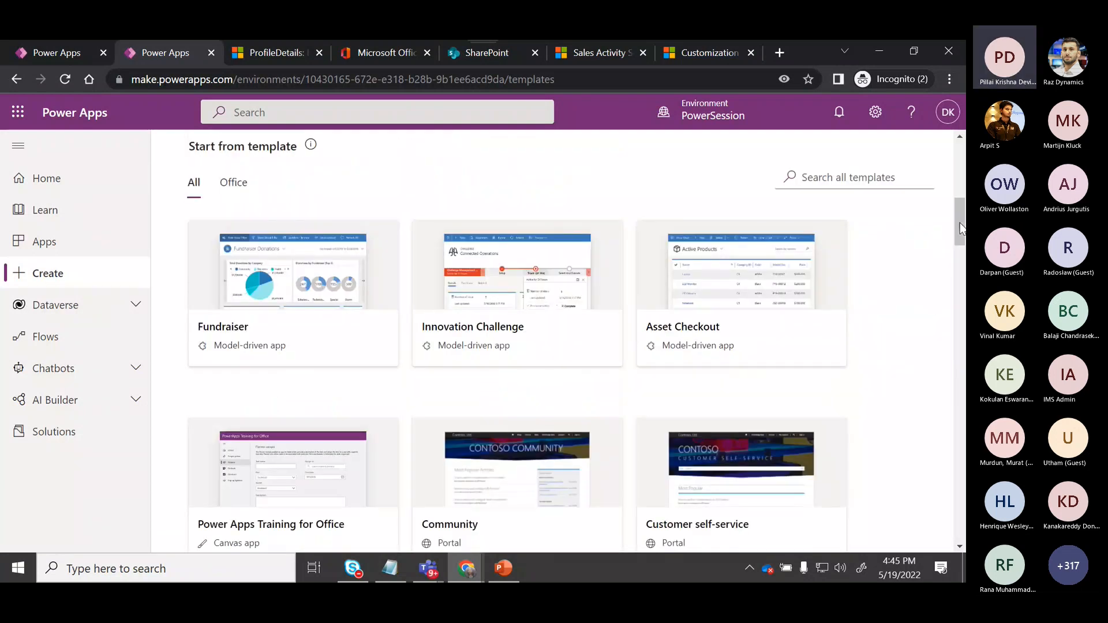
drag(961, 228, 959, 213)
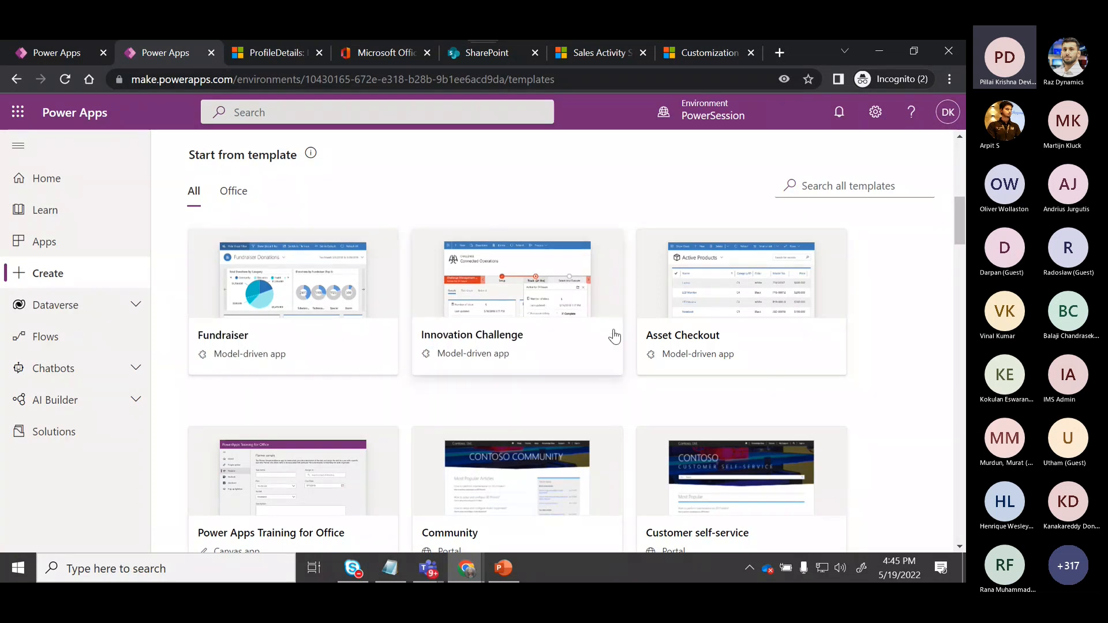
mouse_move(962, 235)
mouse_down()
mouse_move(962, 269)
mouse_move(962, 225)
mouse_up()
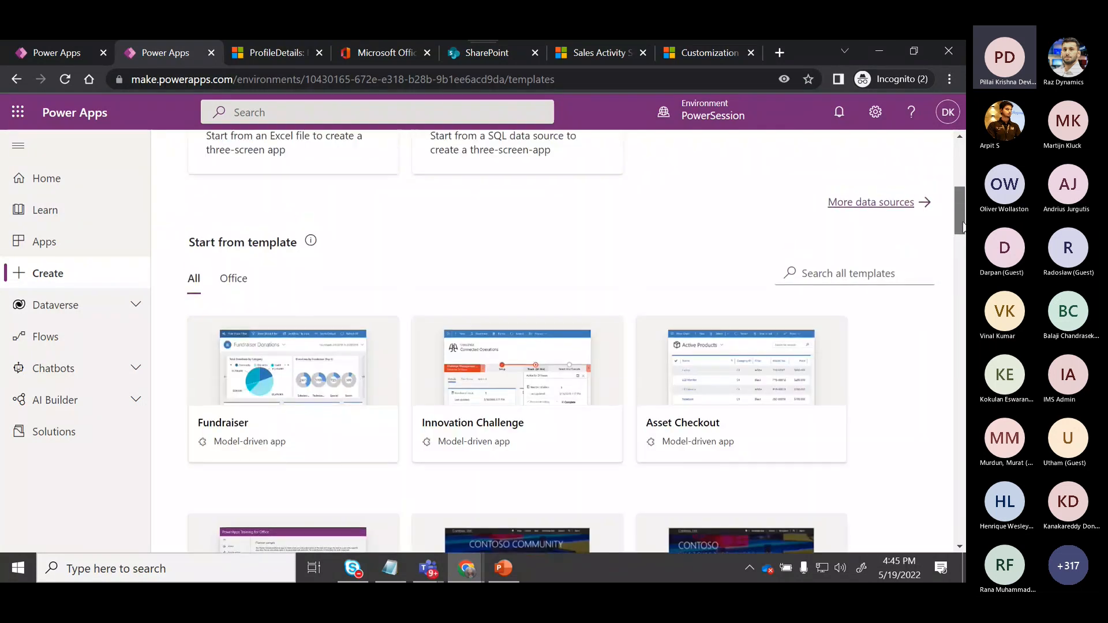
drag(962, 227, 932, 141)
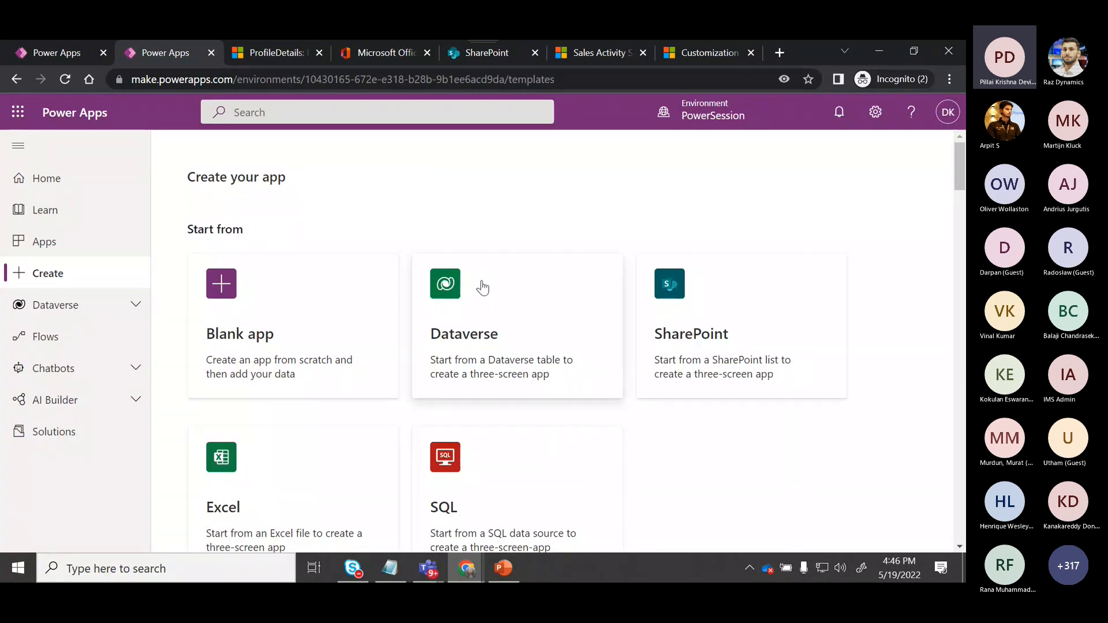
Start a new app from Dataverse, adding a Microsoft Dataverse connection and connecting to the Accounts table.
click(456, 296)
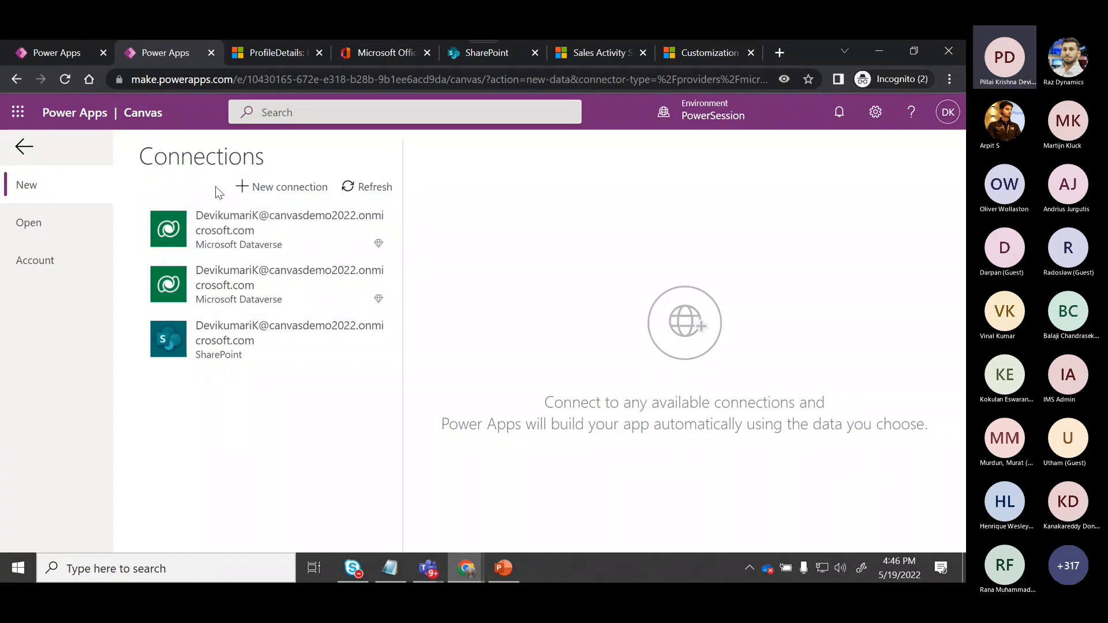
click(282, 191)
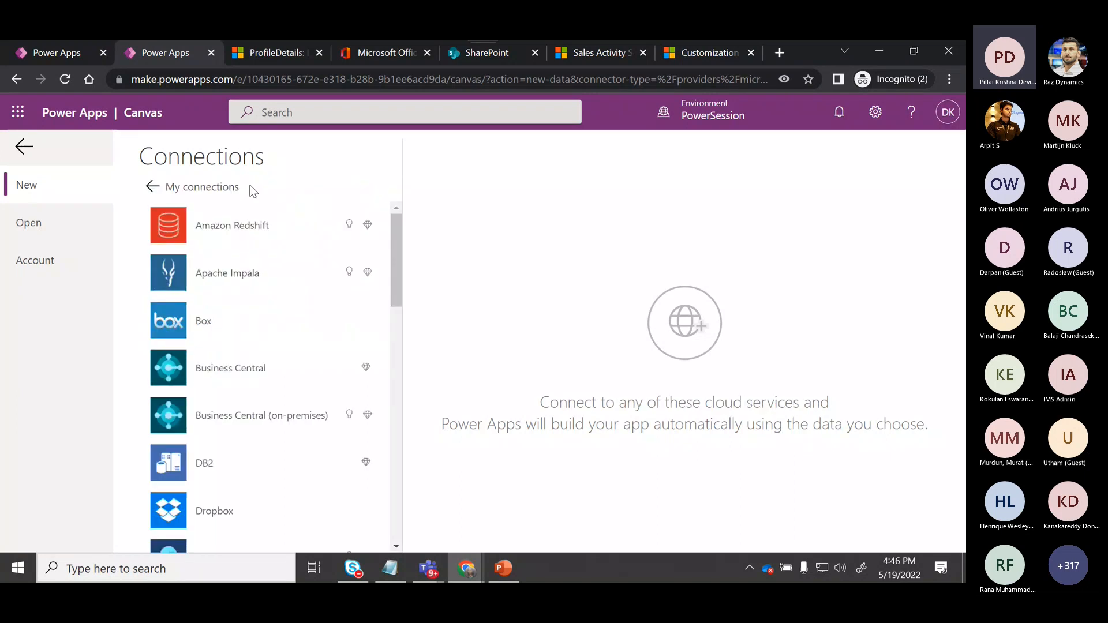
drag(398, 241, 403, 388)
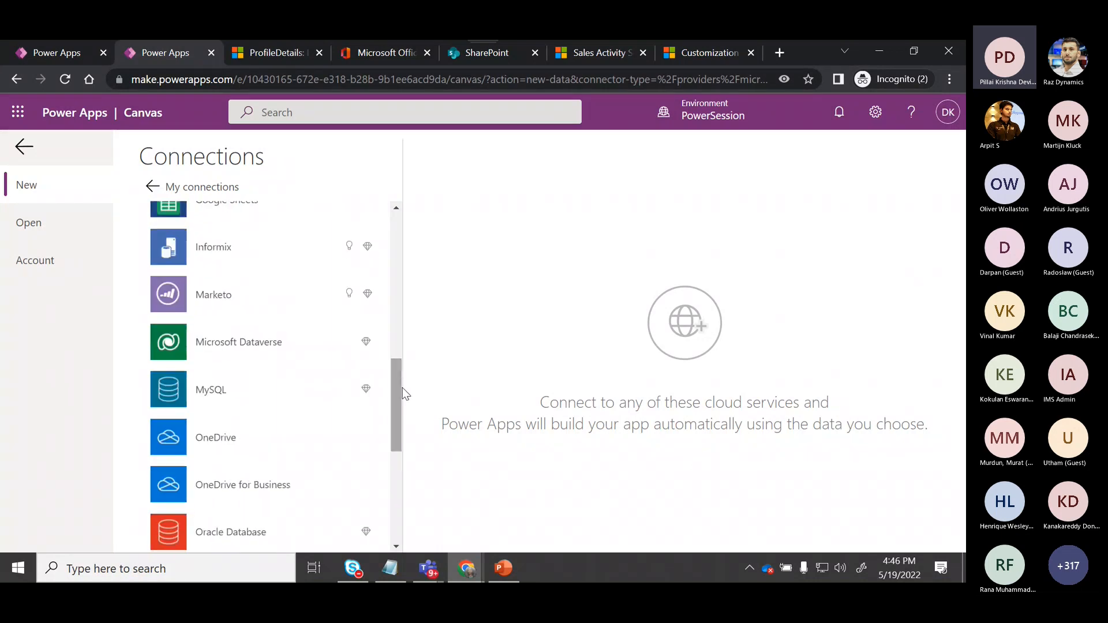
click(254, 339)
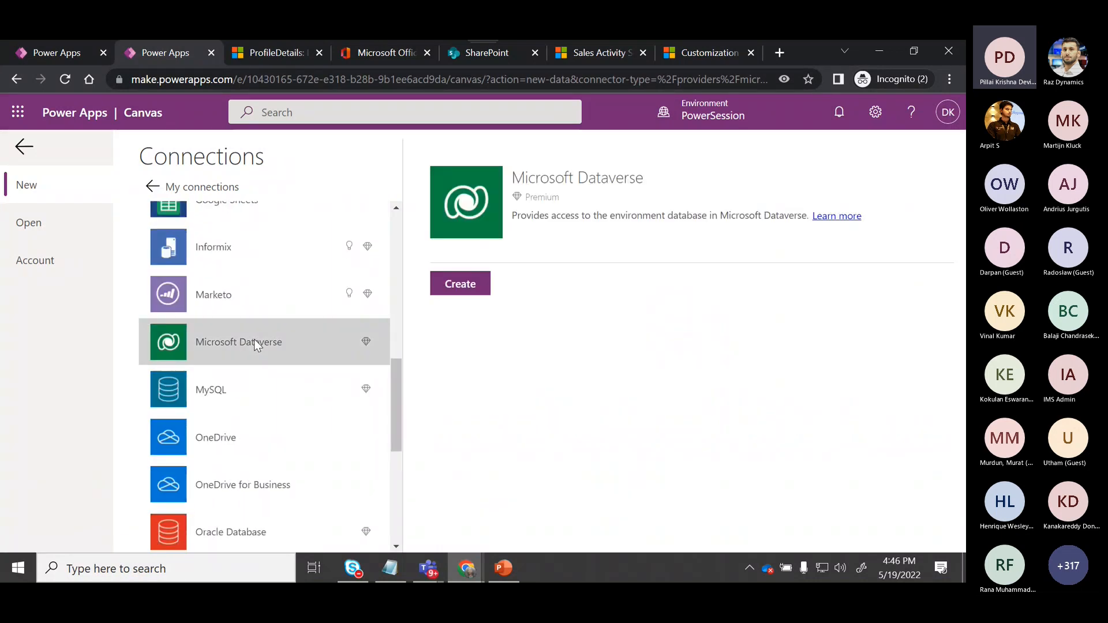
click(466, 287)
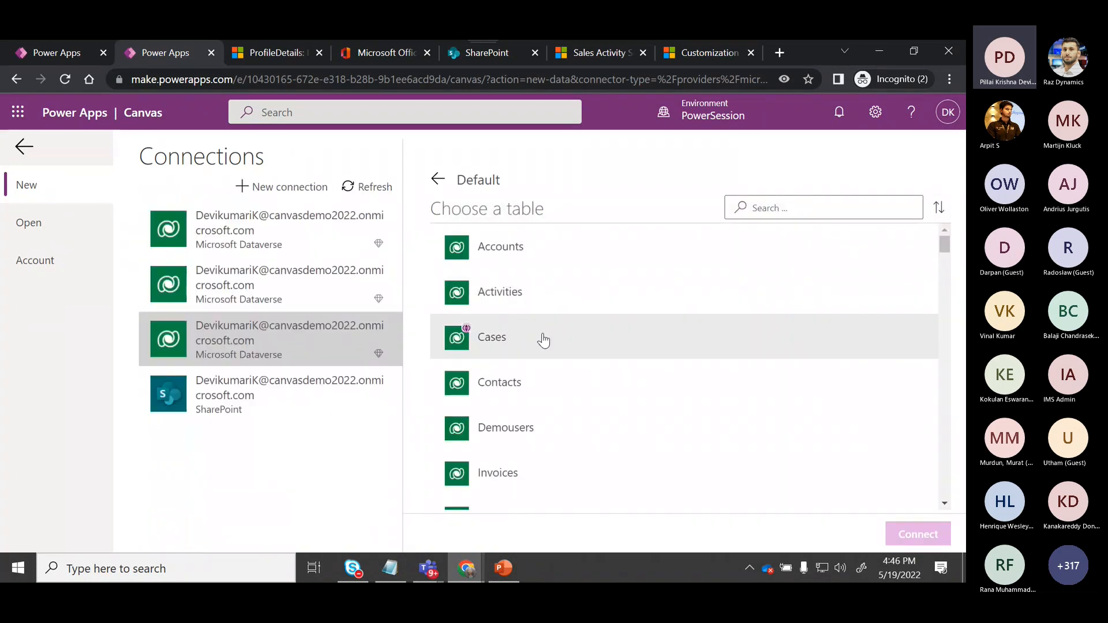
click(546, 264)
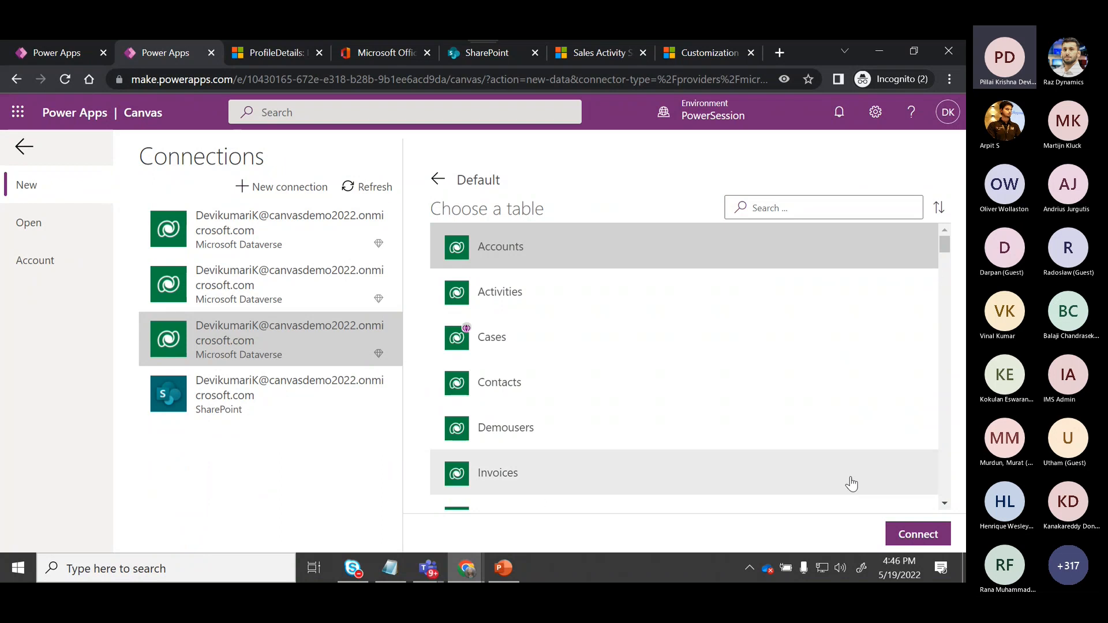
click(904, 538)
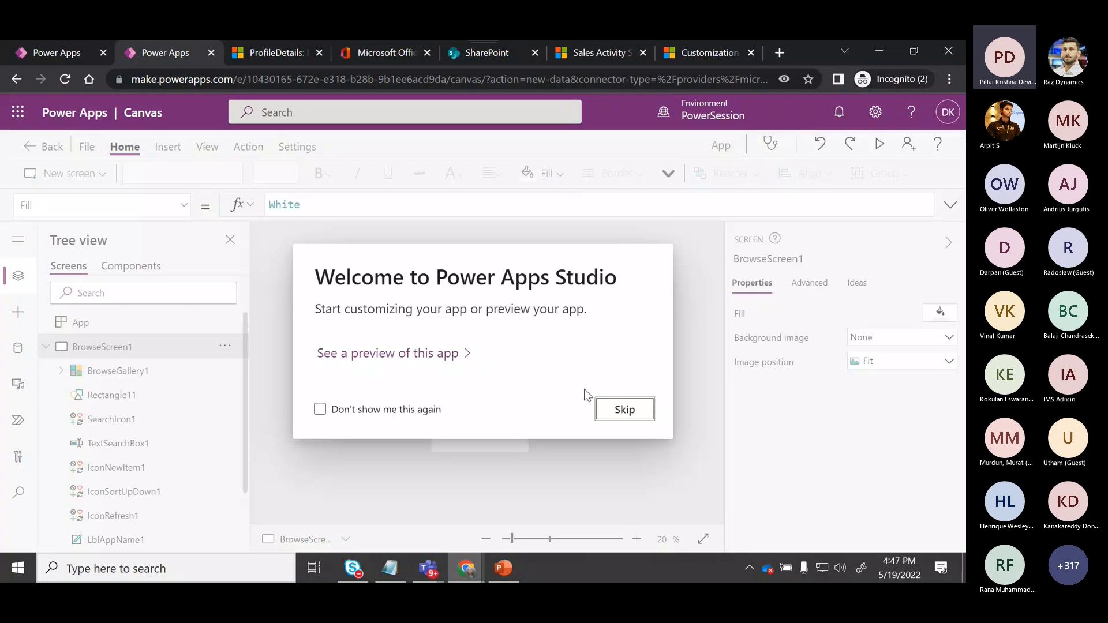
Dismiss the welcome dialog and inspect the generated screens and the browse gallery's Items formula.
click(622, 411)
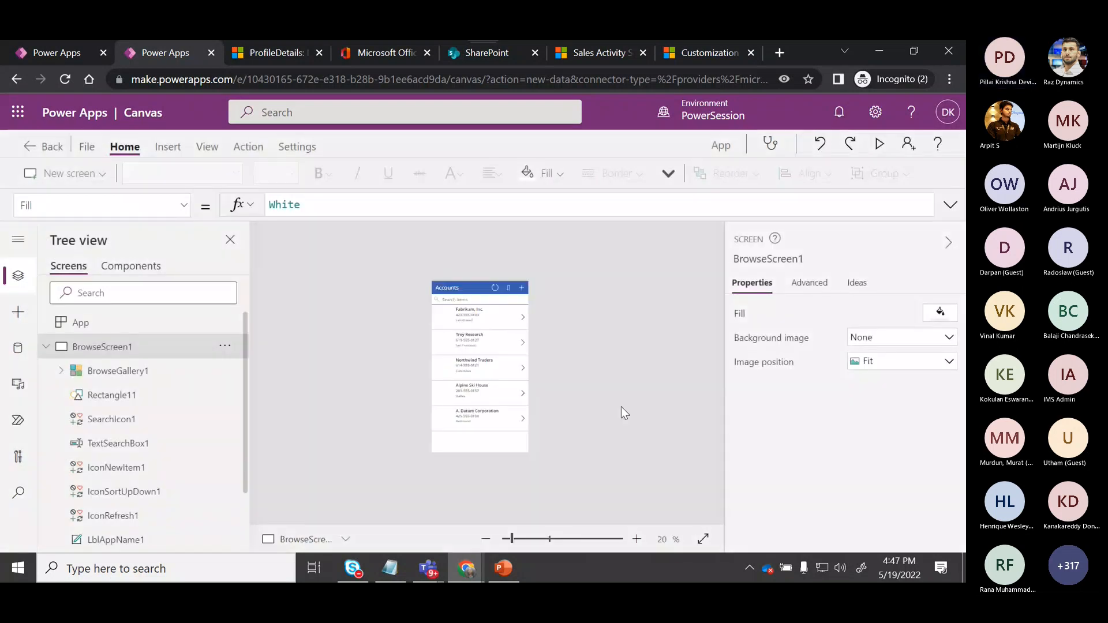
click(46, 347)
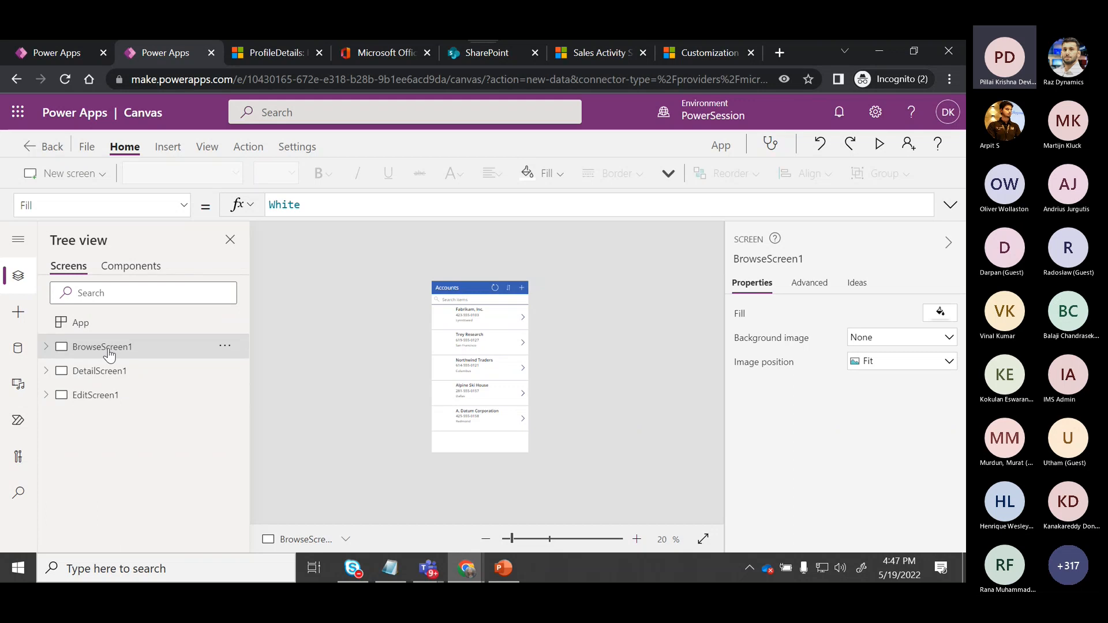
click(47, 353)
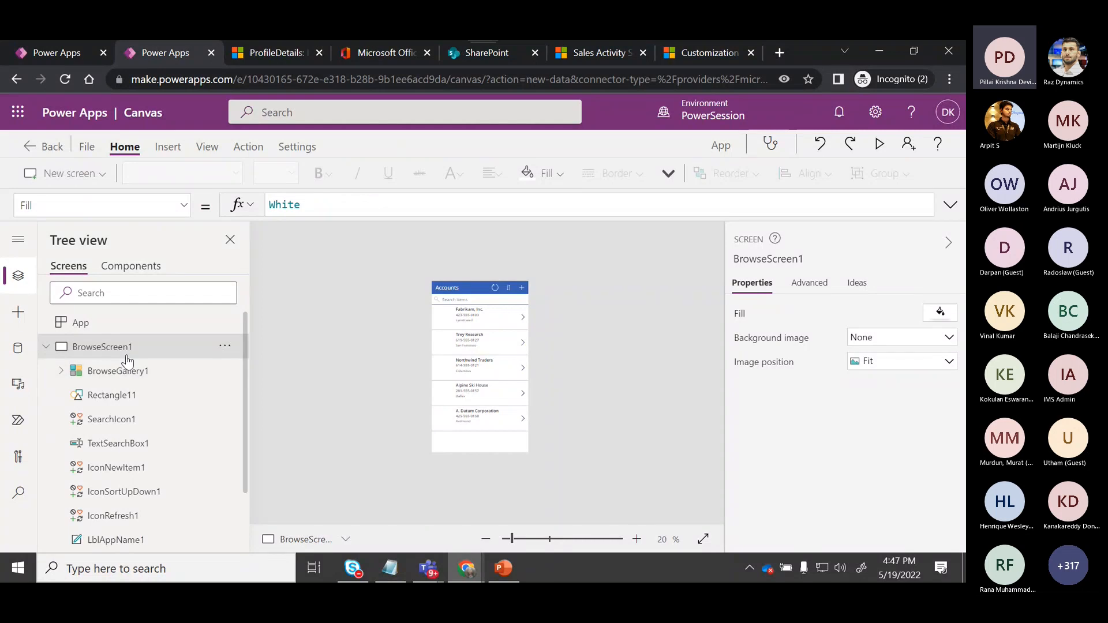
alt+click(466, 335)
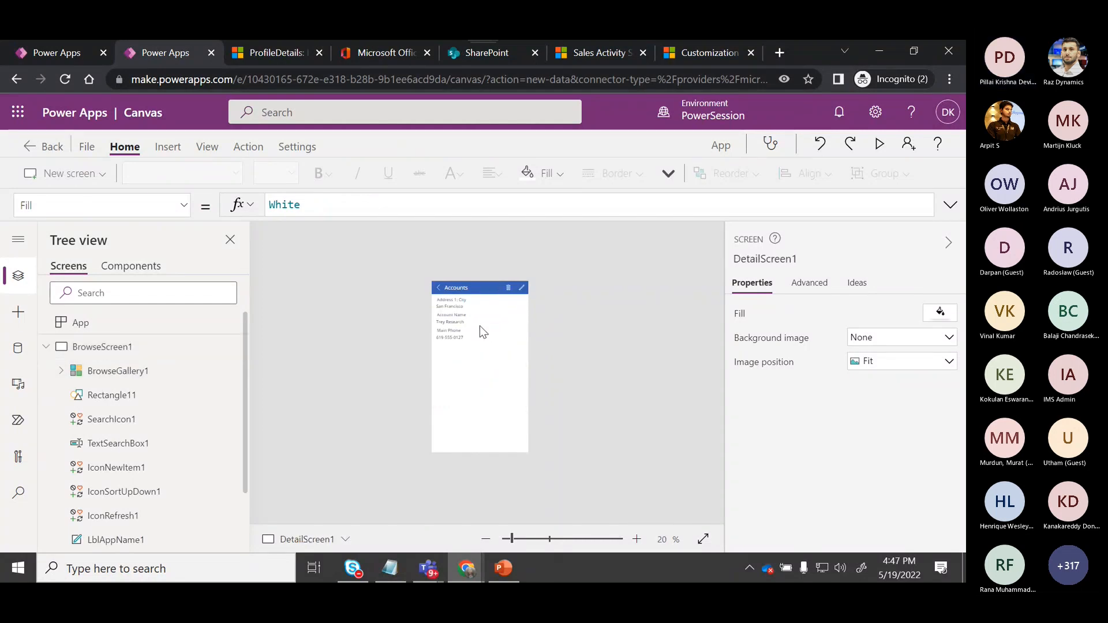
click(191, 370)
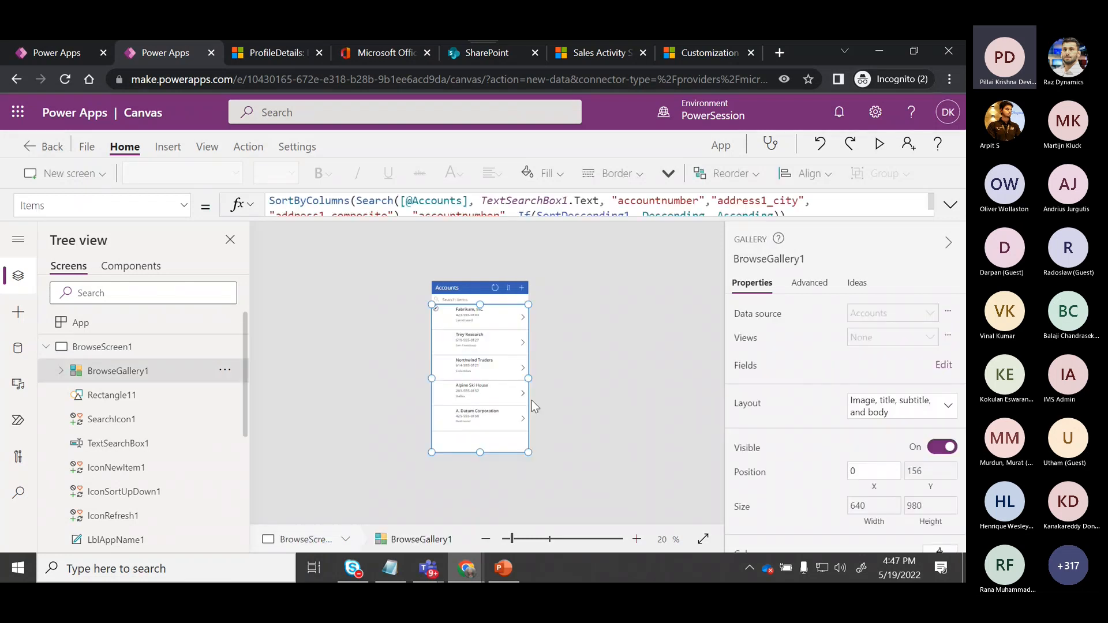
click(949, 206)
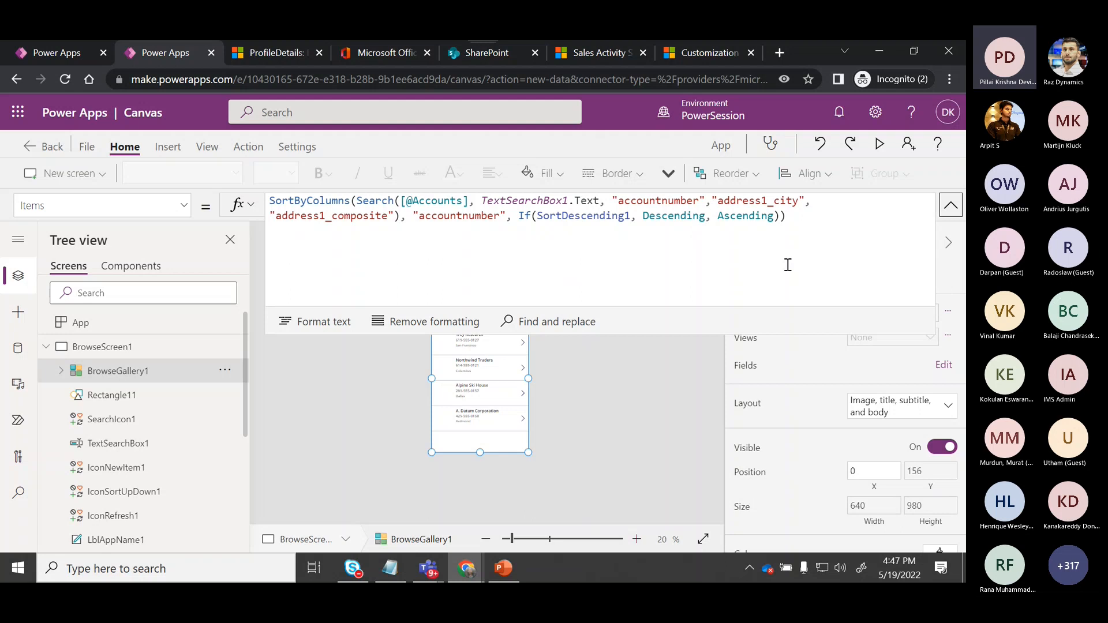
Preview the app, opening the Fabrikam, Inc. account's details and returning to the list before closing the preview.
click(878, 145)
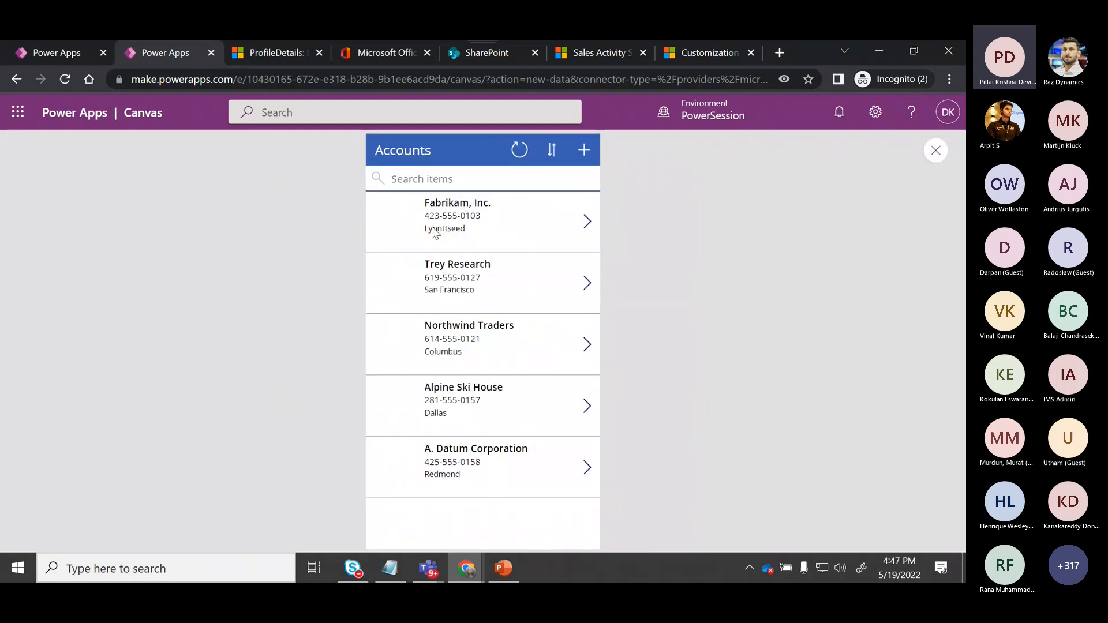
click(586, 222)
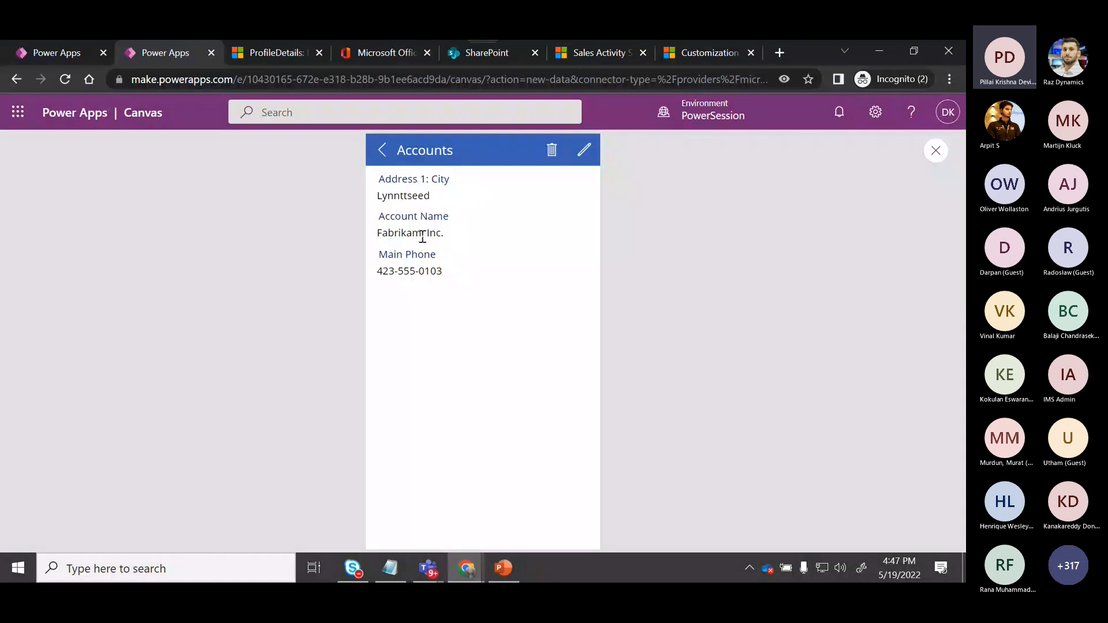
click(383, 150)
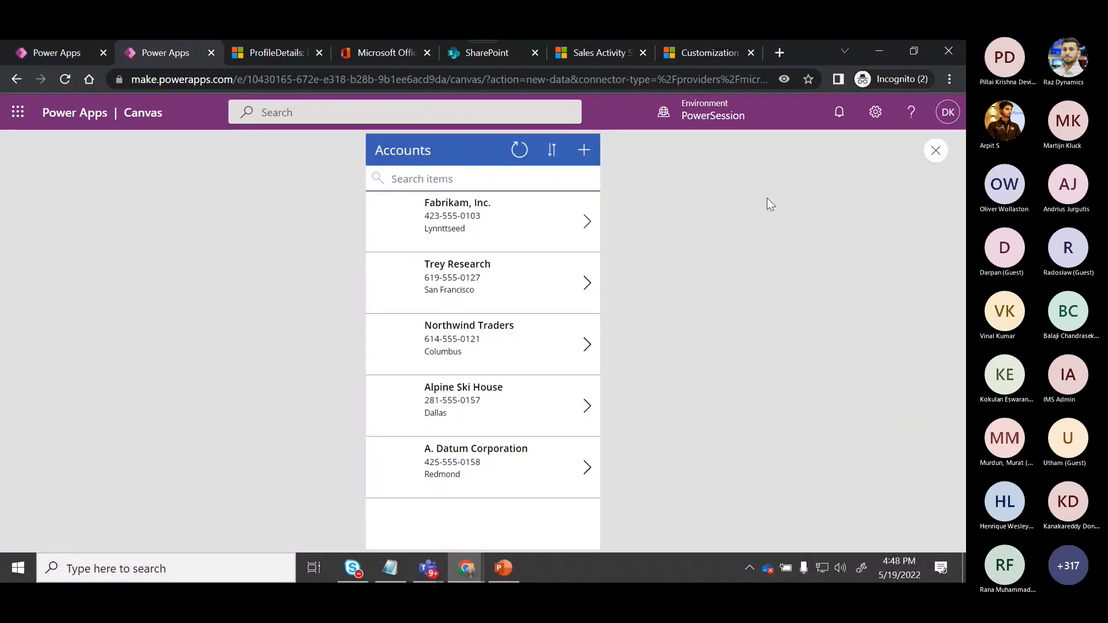
key(Escape)
click(635, 393)
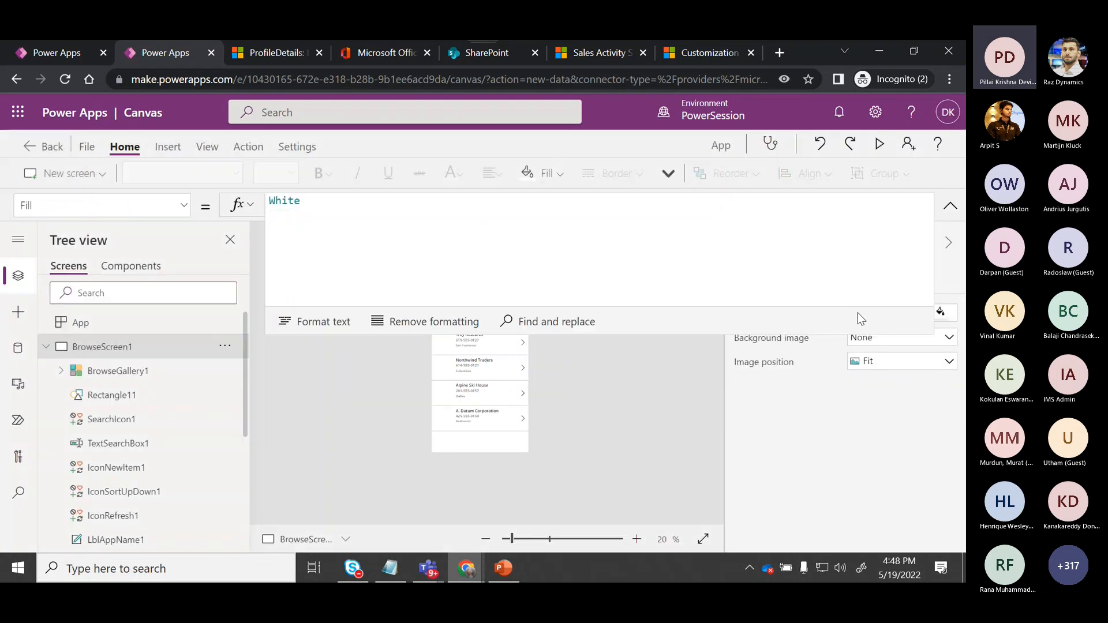
Inspect the gallery's next-arrow OnSelect formula and the body label's list of properties.
click(951, 206)
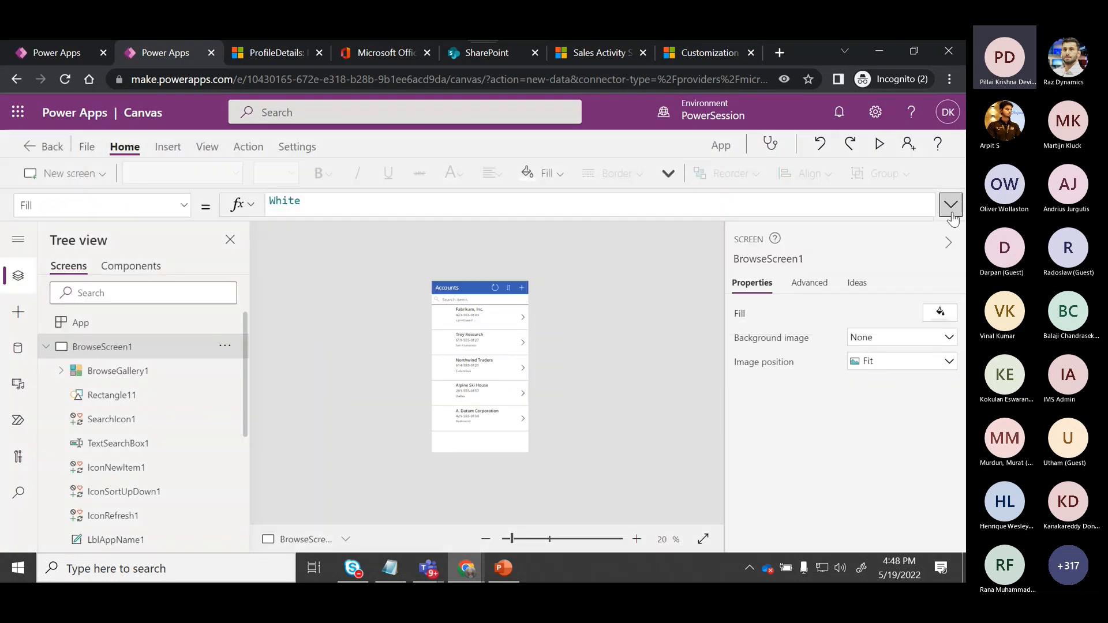
click(523, 317)
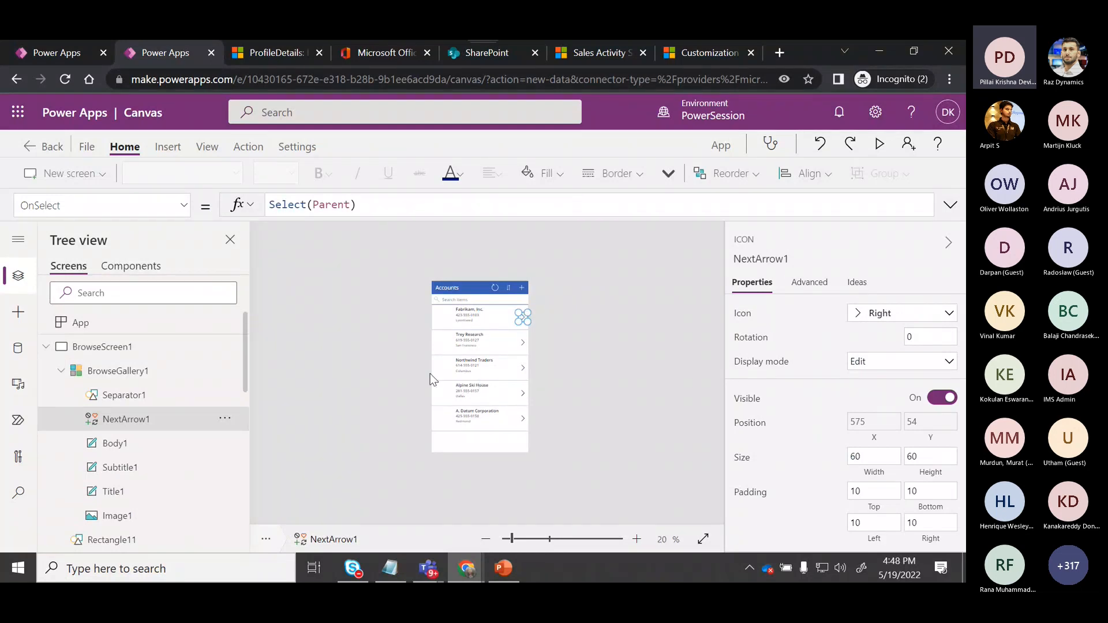
click(472, 317)
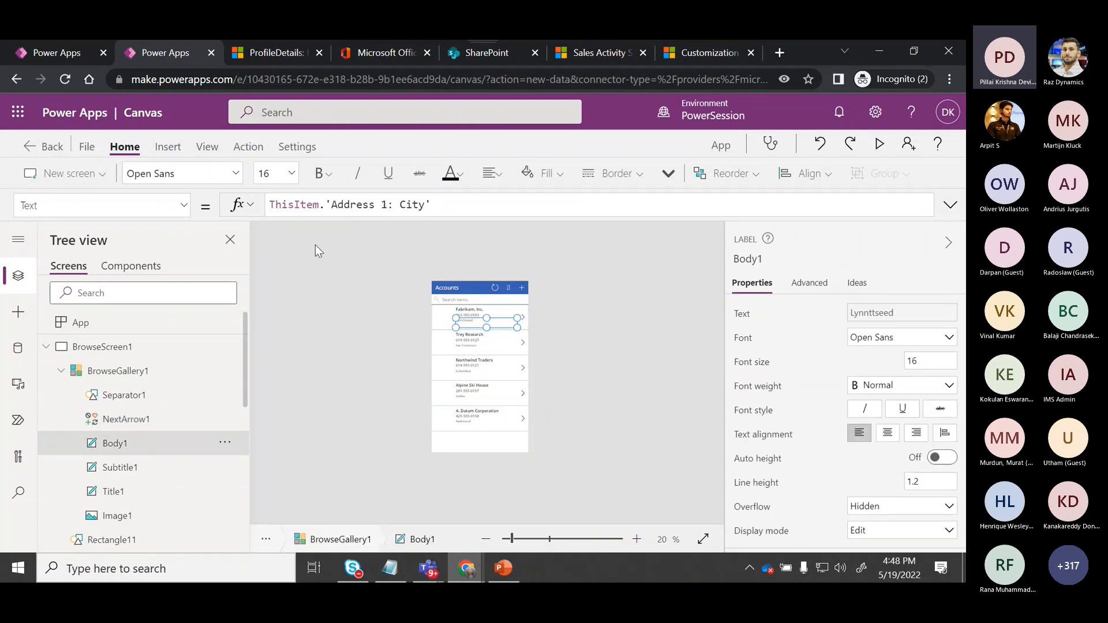
click(185, 206)
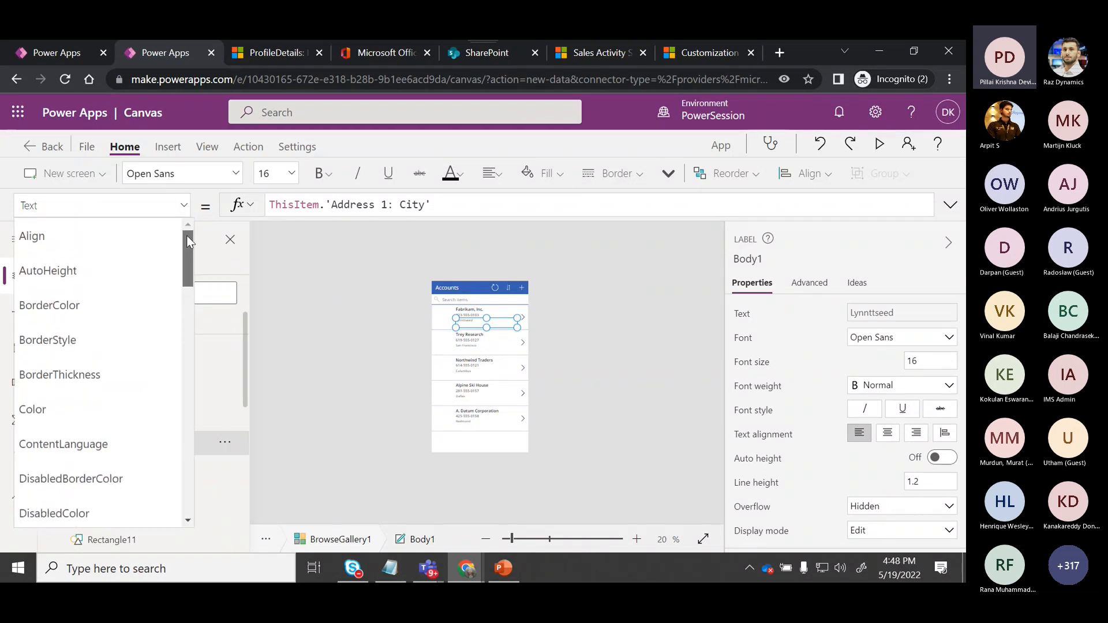
drag(186, 243, 181, 453)
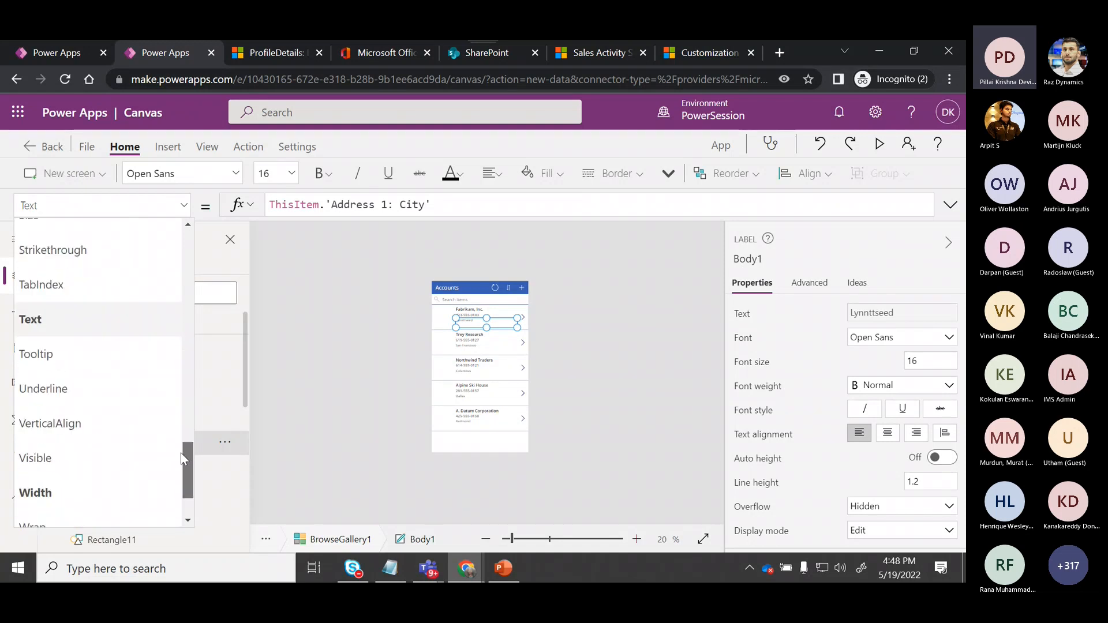
click(103, 321)
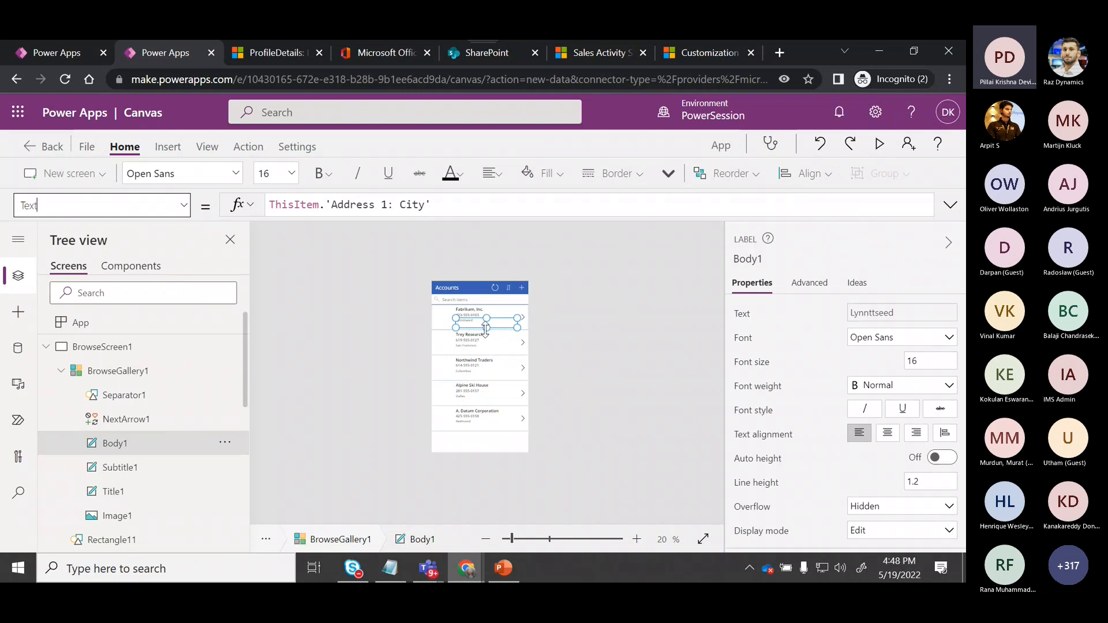
click(303, 252)
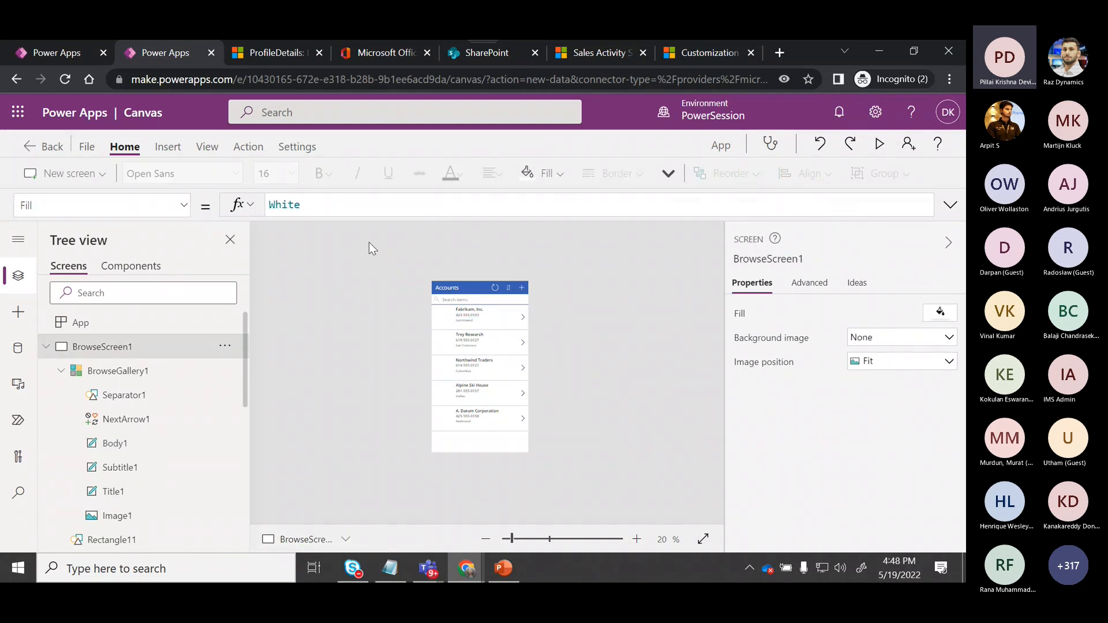
Change the gallery body label's Text to ThisItem.'Address 1: Country/Region'.
click(470, 321)
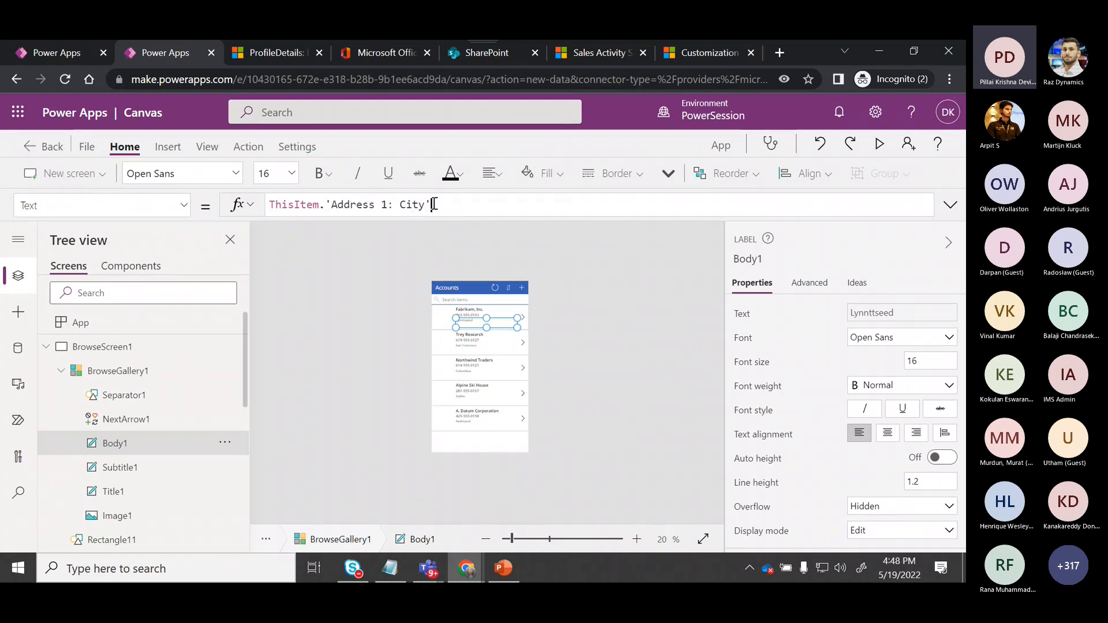
drag(434, 205, 327, 203)
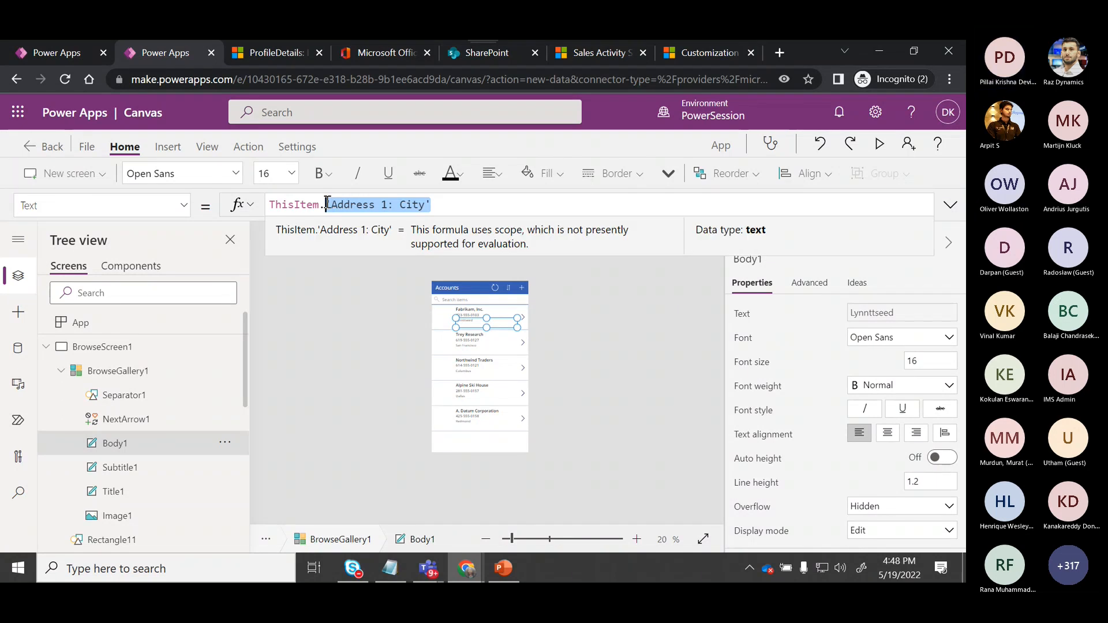
key(BackSpace)
key(BackSpace)
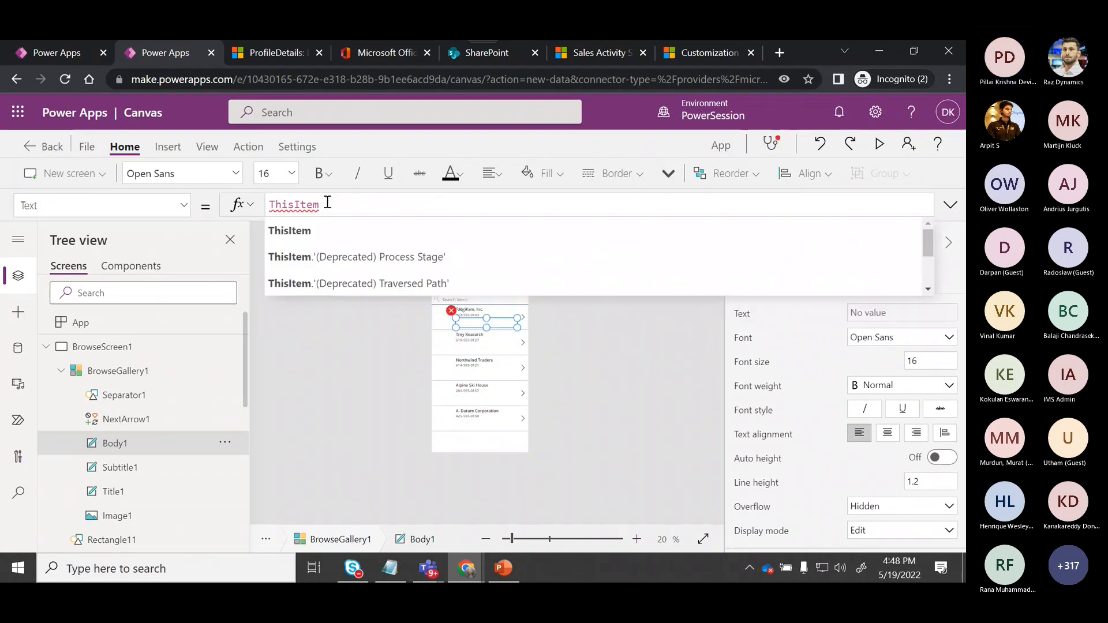
text(.)
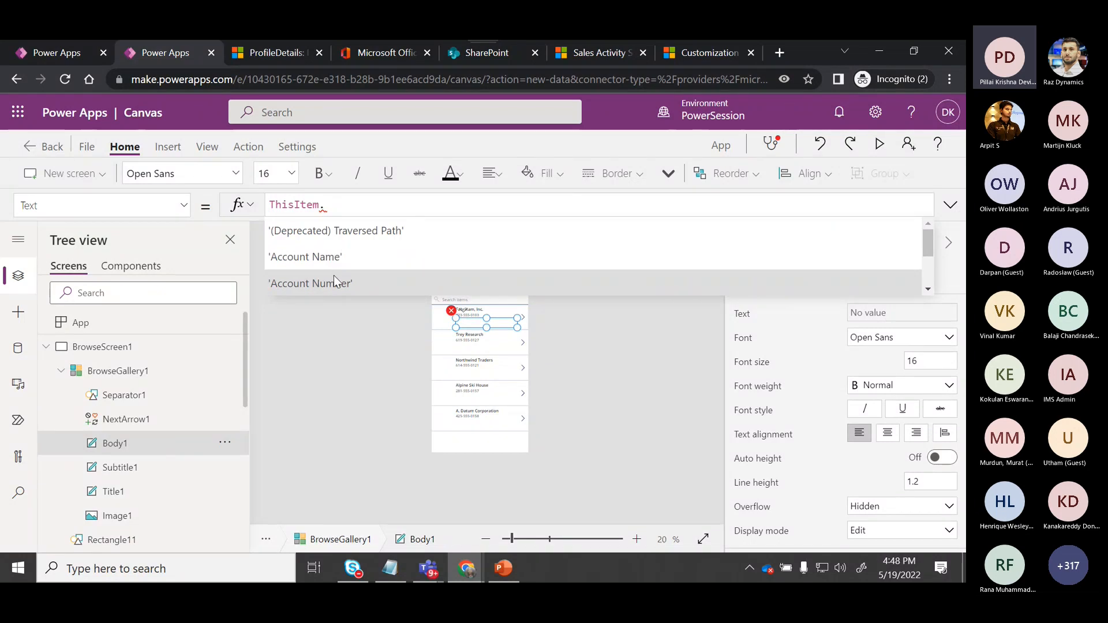
scroll(334, 276, down, 3)
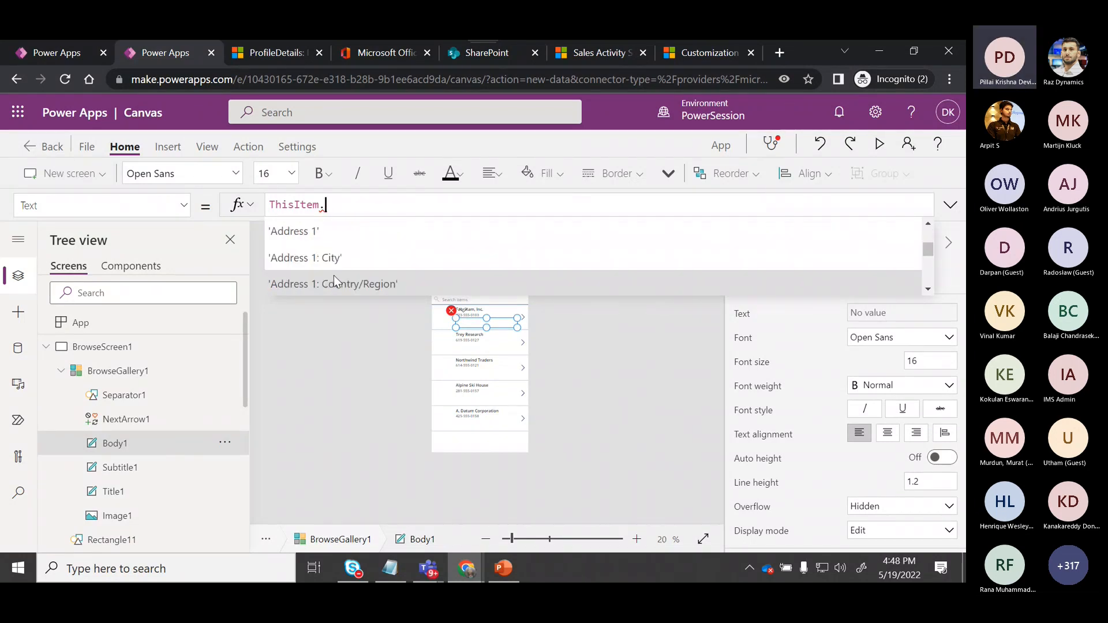
click(334, 276)
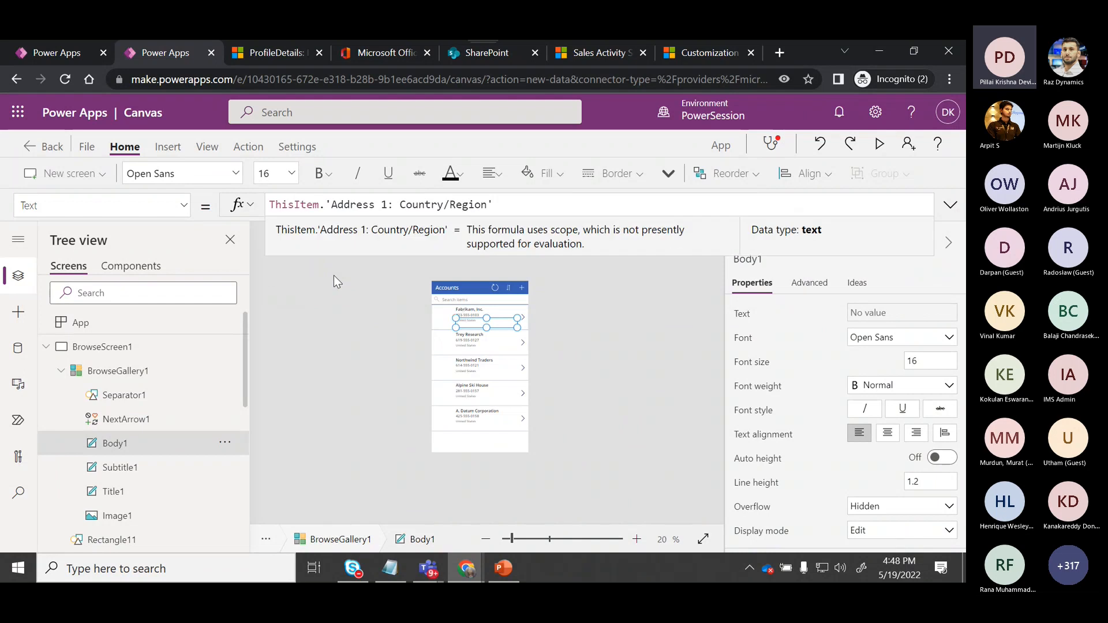
click(673, 332)
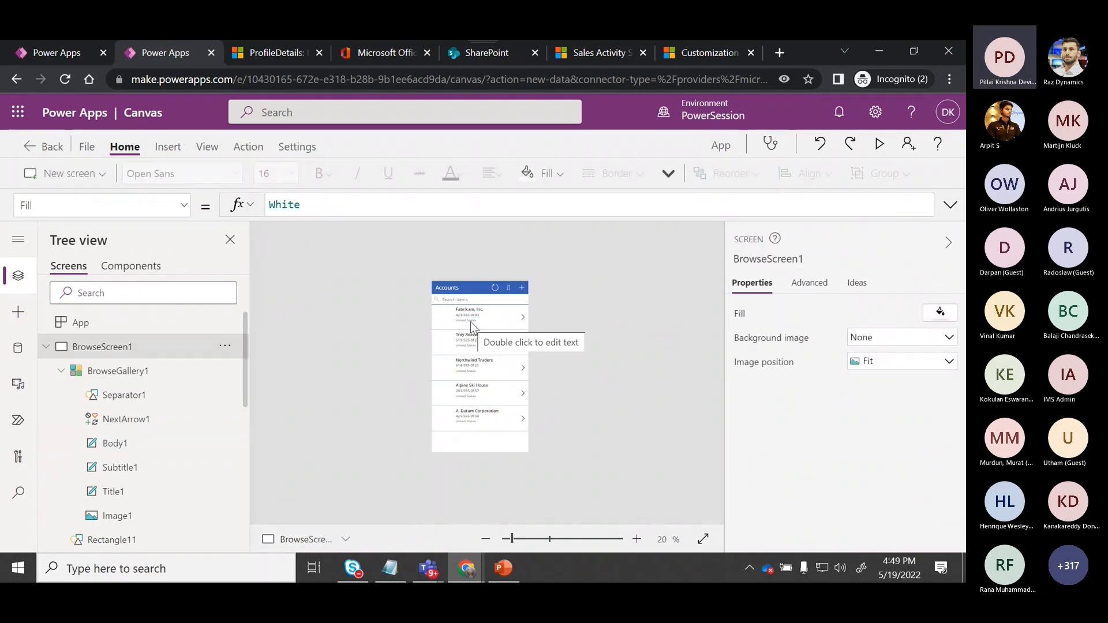
Preview the app to check the updated list, then close the preview and dismiss the tip dialog.
click(882, 146)
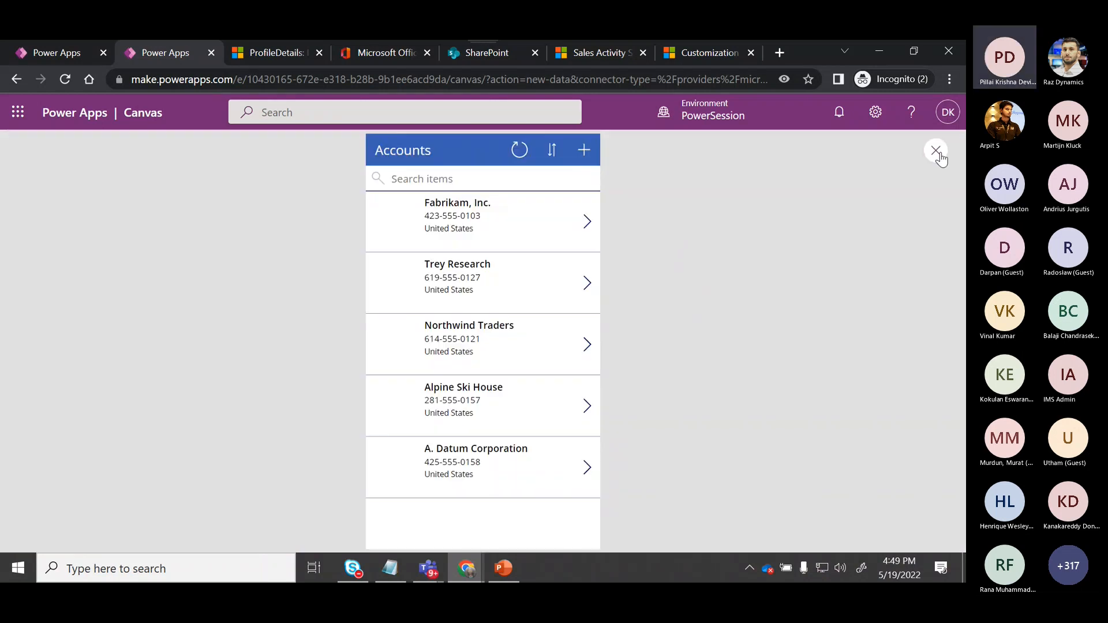
click(936, 152)
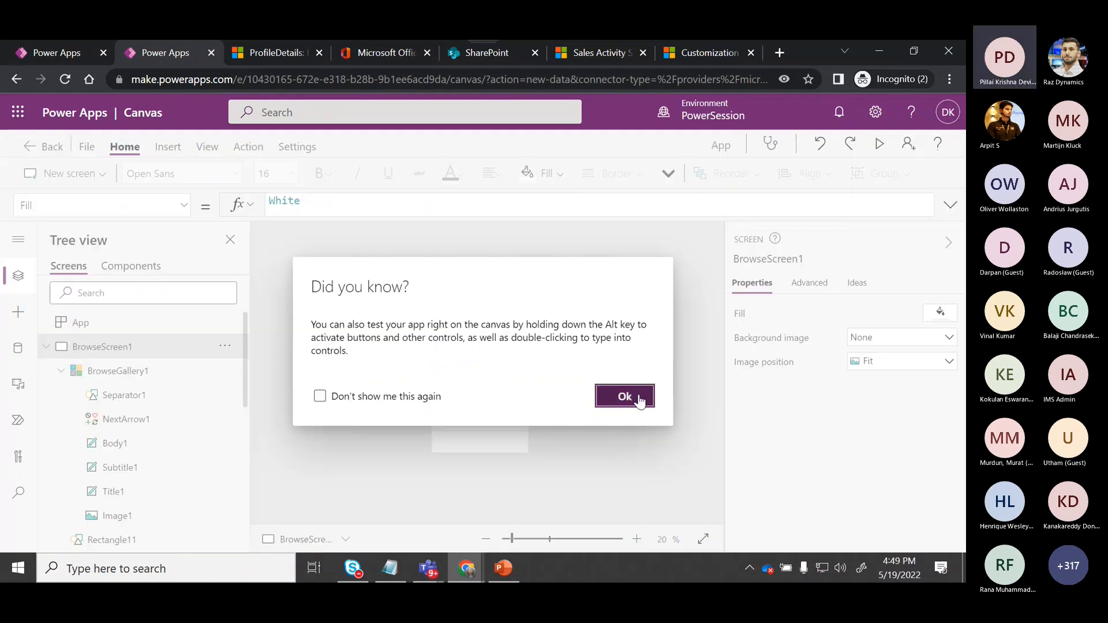
click(639, 397)
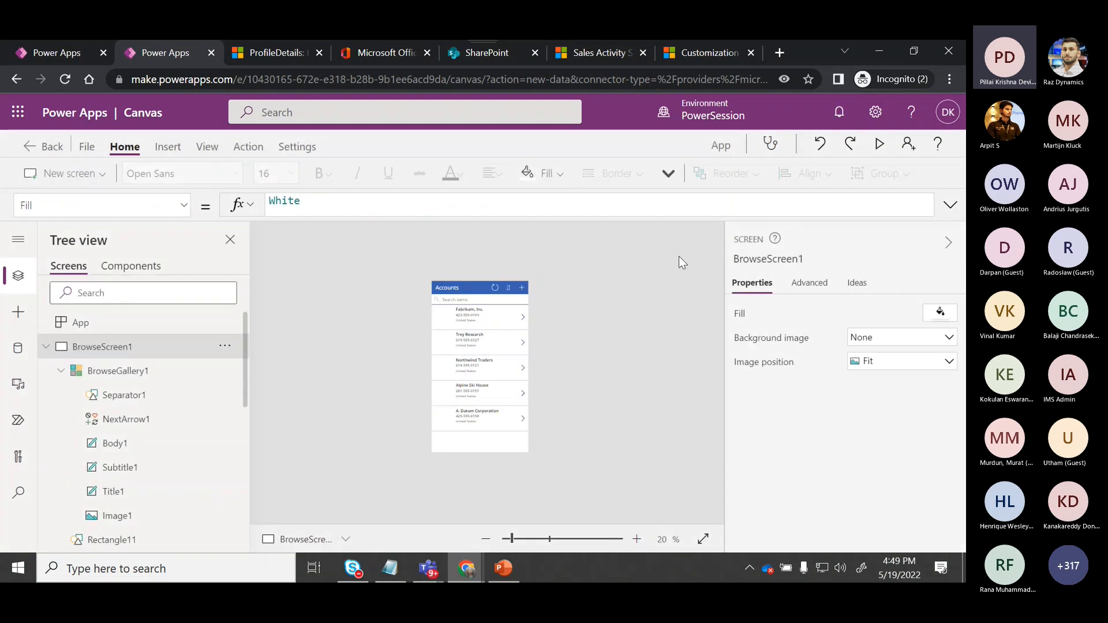
Review the browse gallery's Items formula, highlighting the SortByColumns function.
click(950, 208)
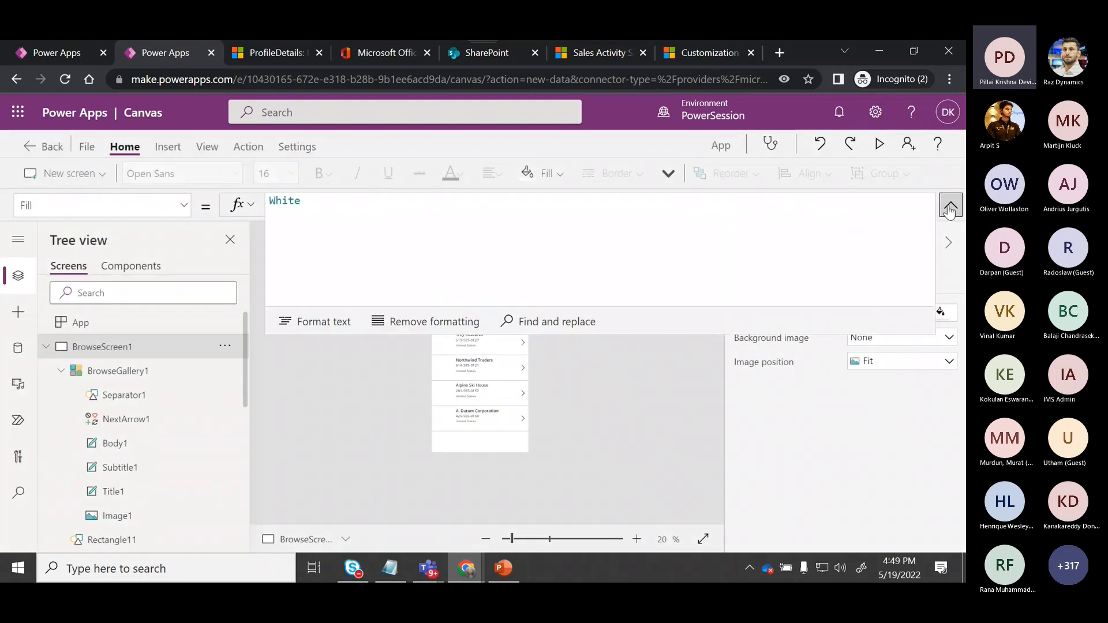
click(495, 352)
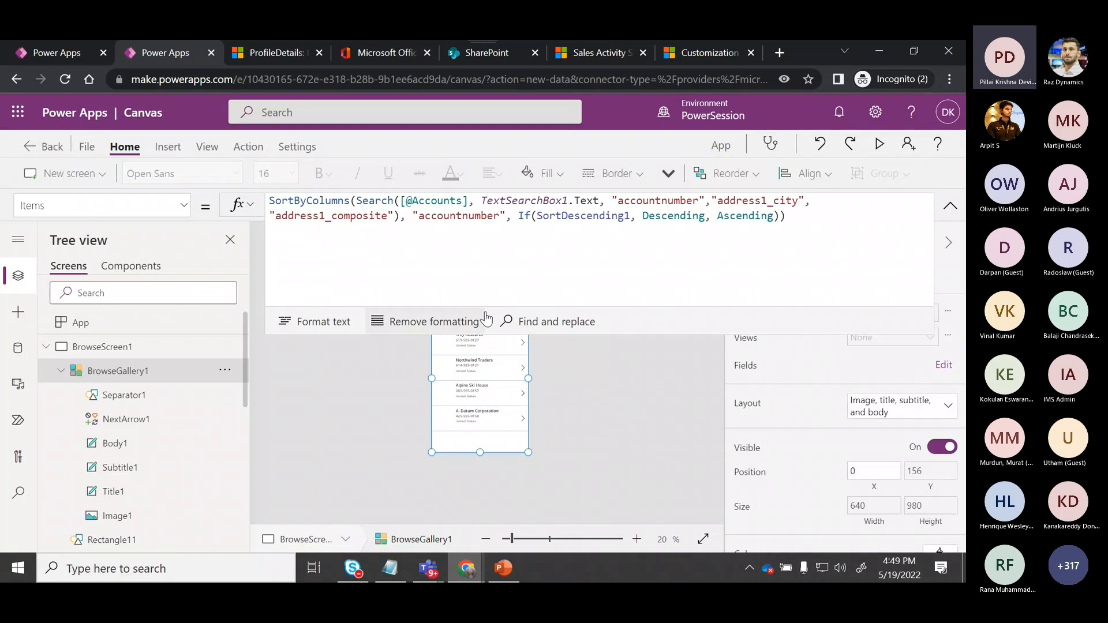
drag(269, 201, 352, 201)
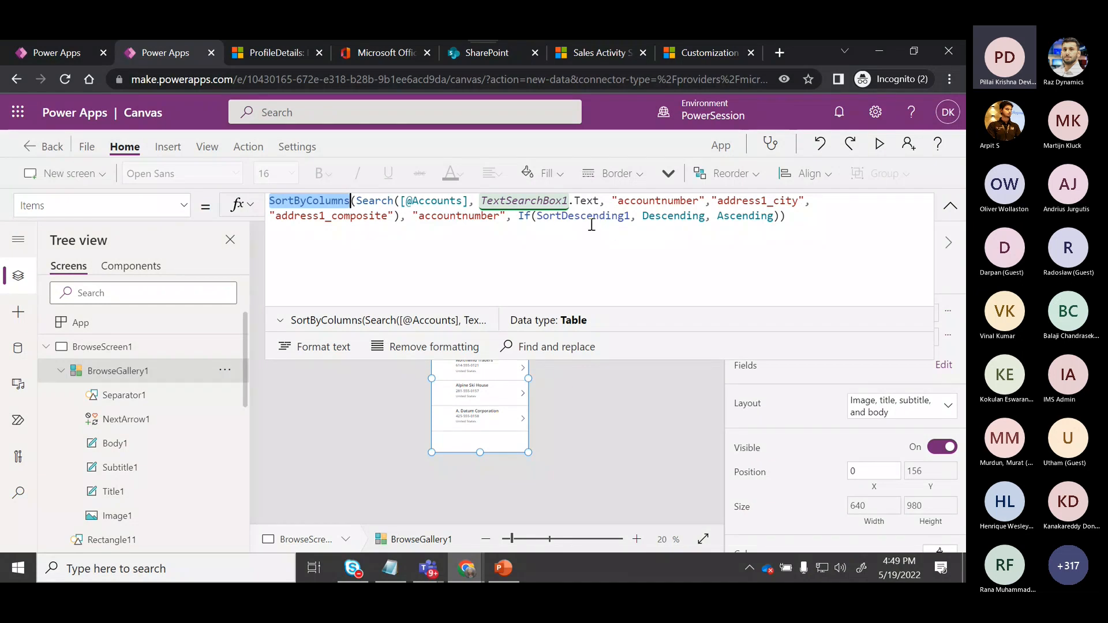
click(610, 427)
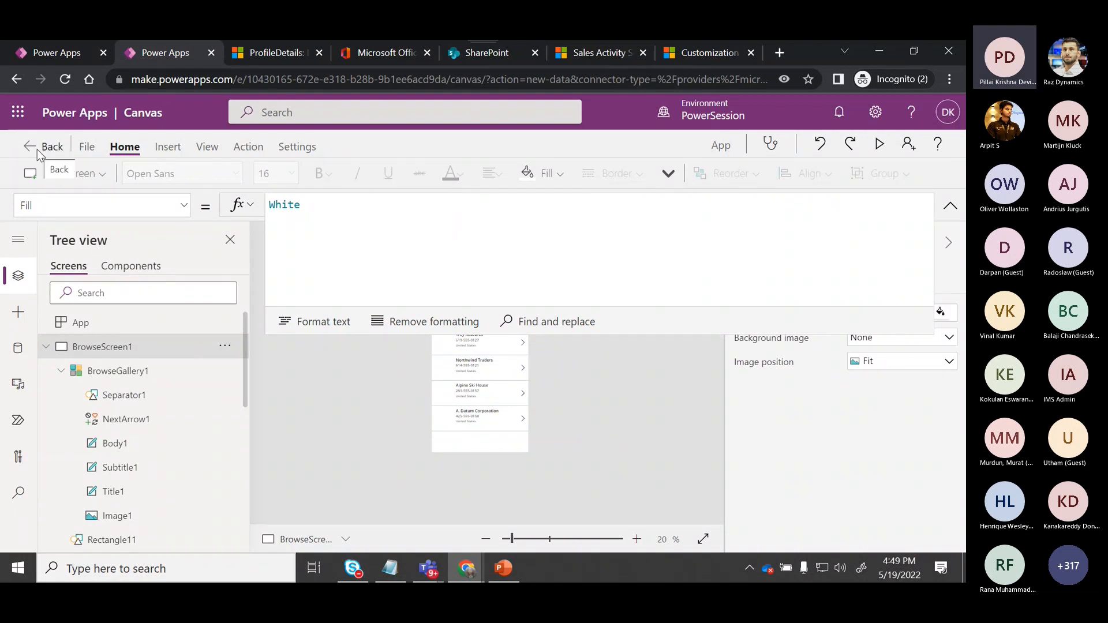
Open the edit screen and add the Description field to its edit form.
click(87, 379)
click(63, 372)
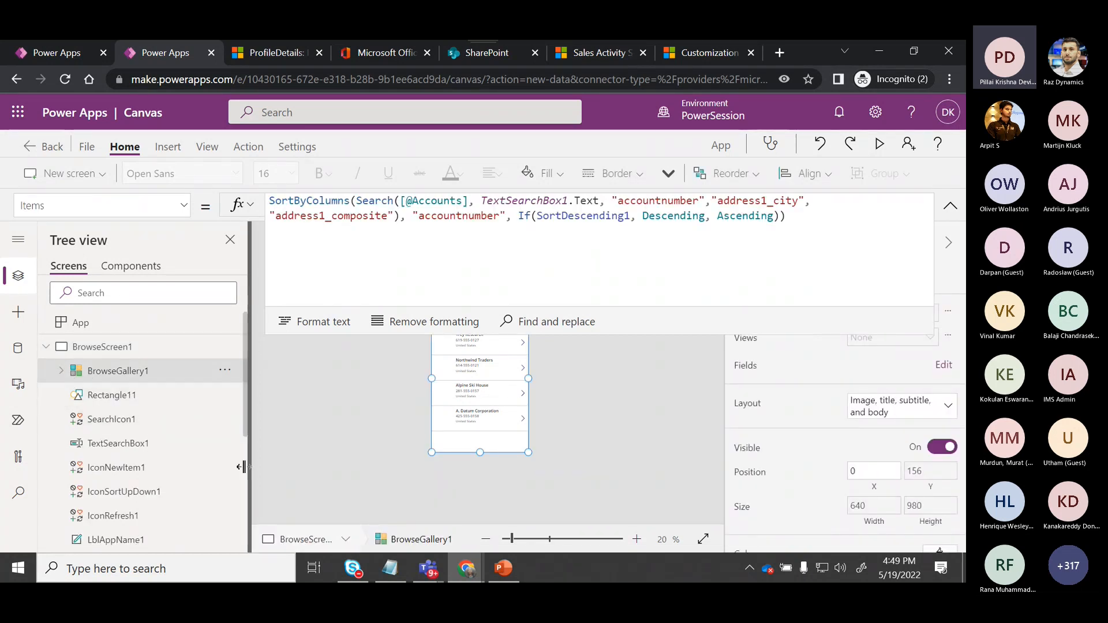
drag(247, 434, 240, 546)
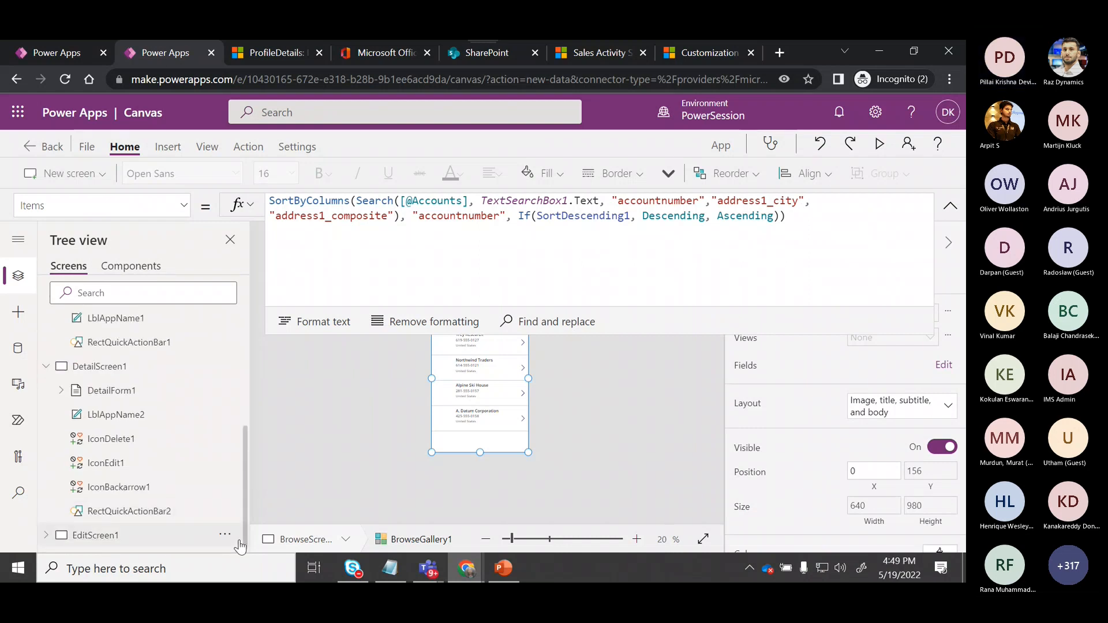
click(221, 546)
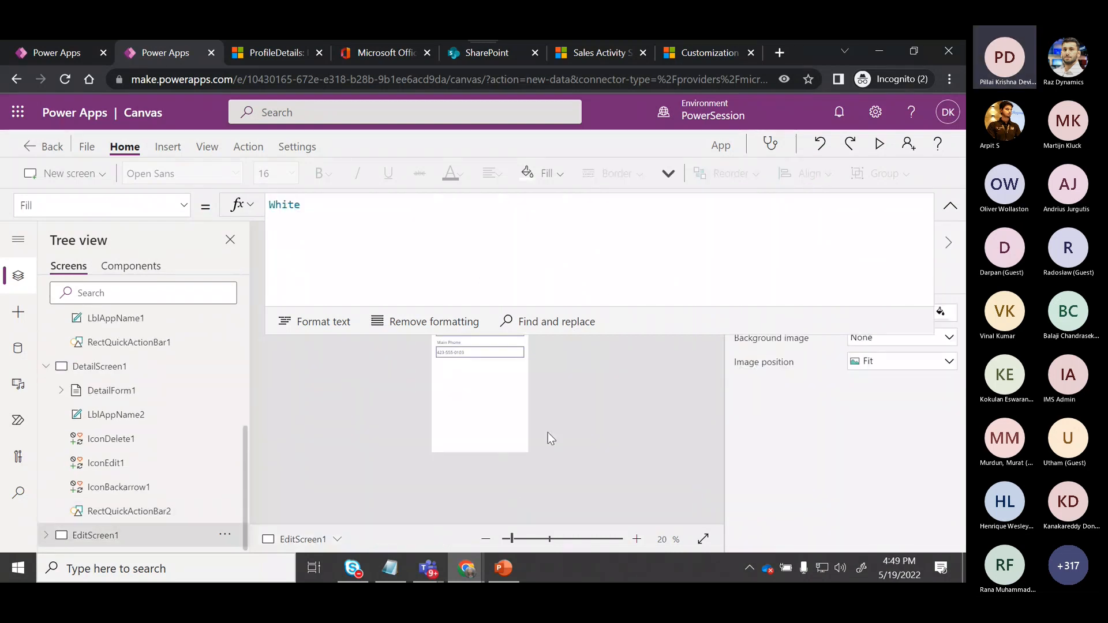
click(950, 206)
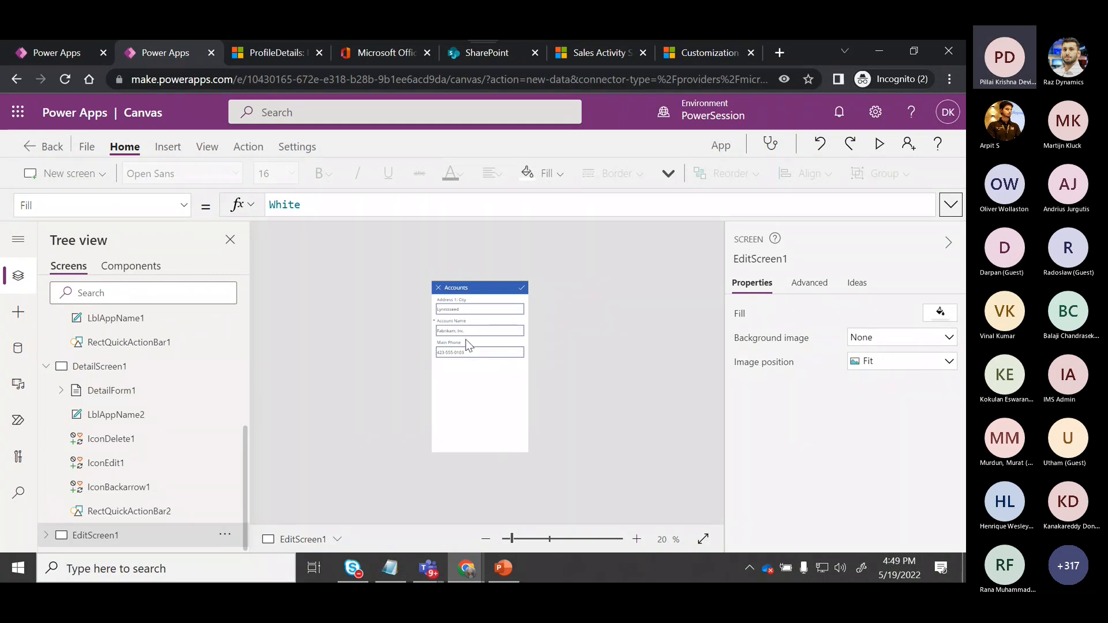
click(485, 378)
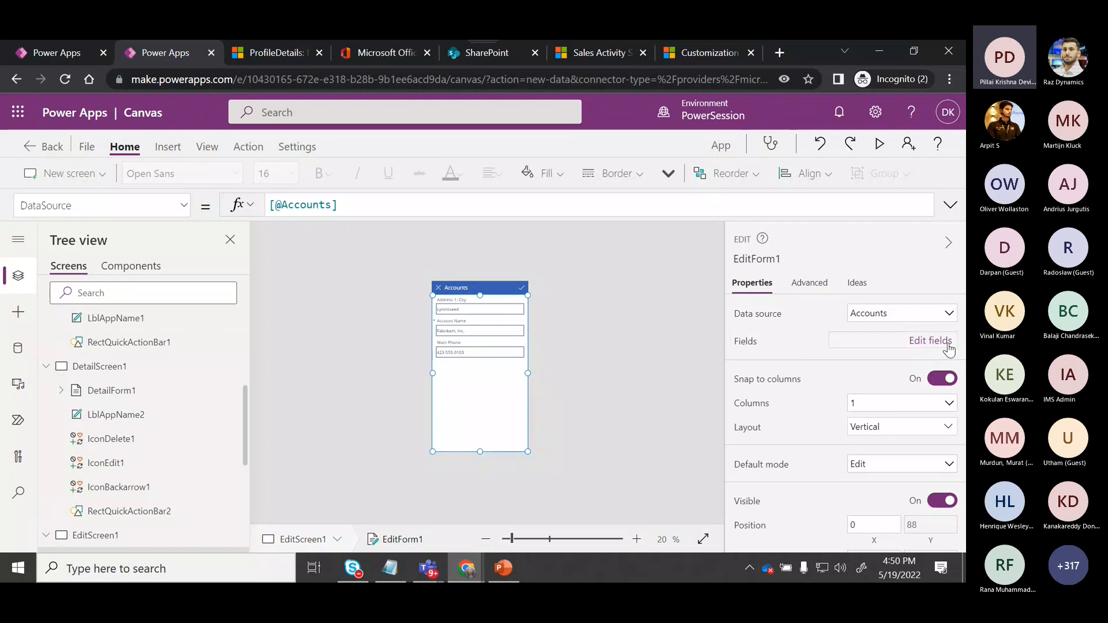
click(948, 345)
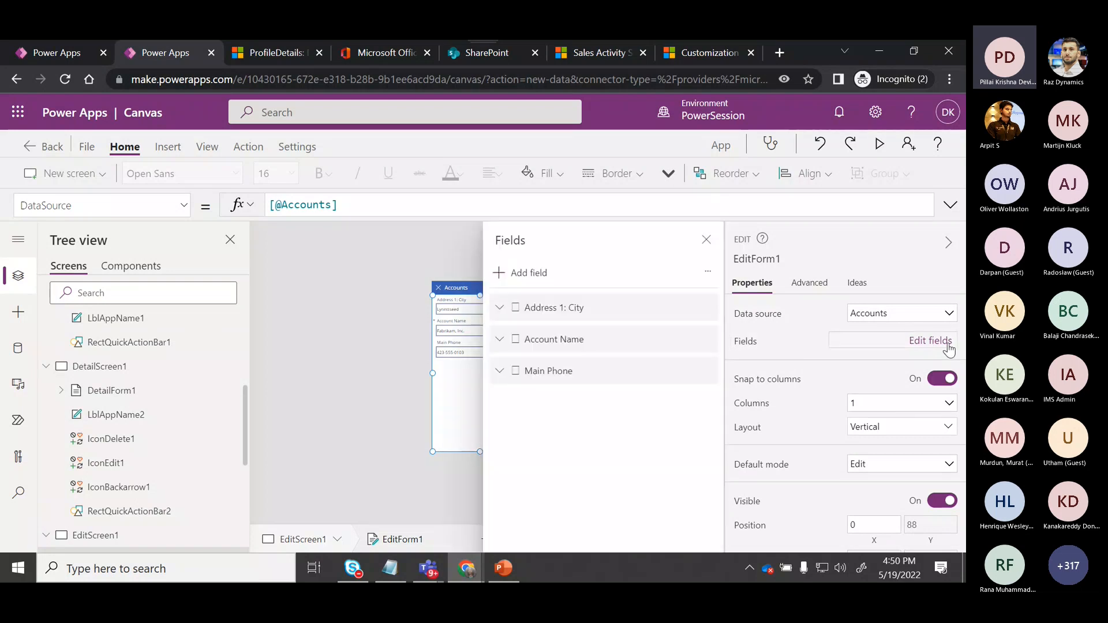
click(543, 273)
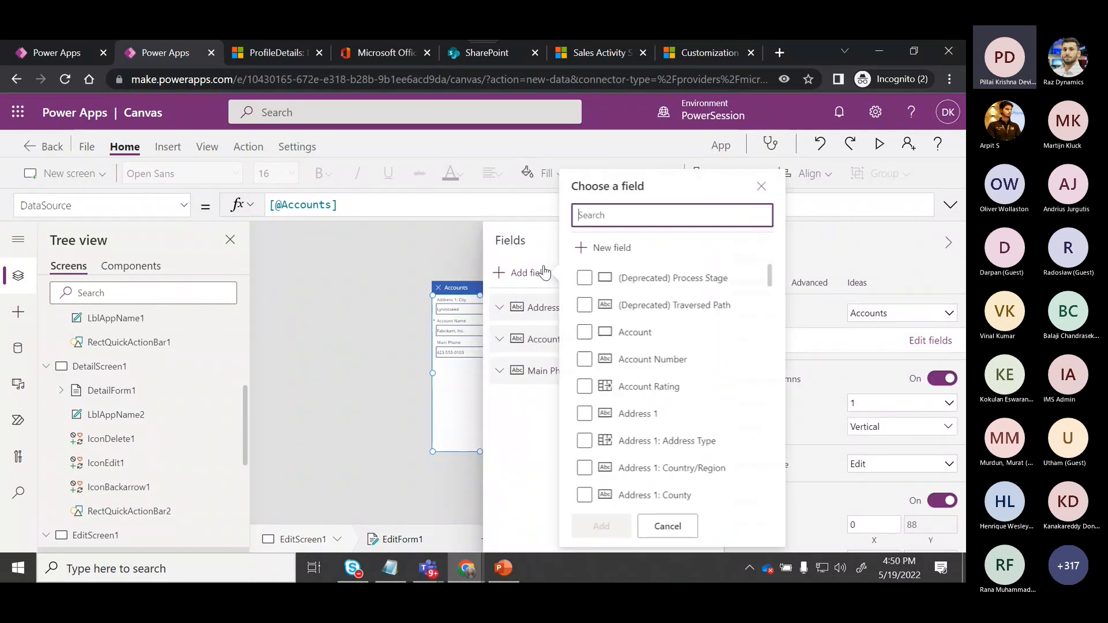
drag(771, 277, 778, 251)
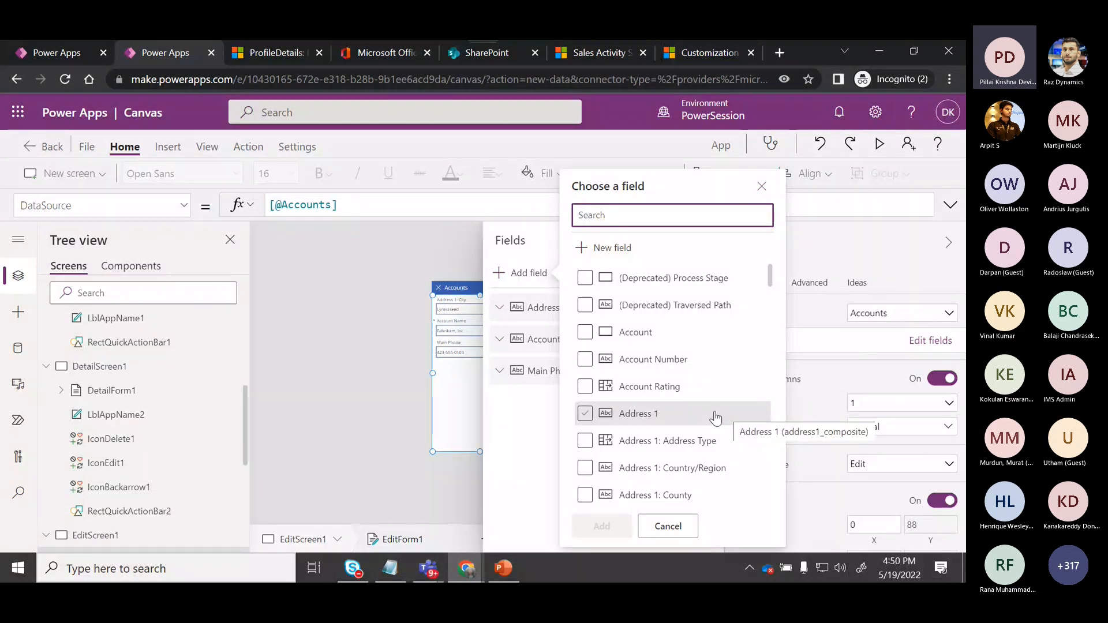
drag(774, 278, 775, 381)
click(666, 401)
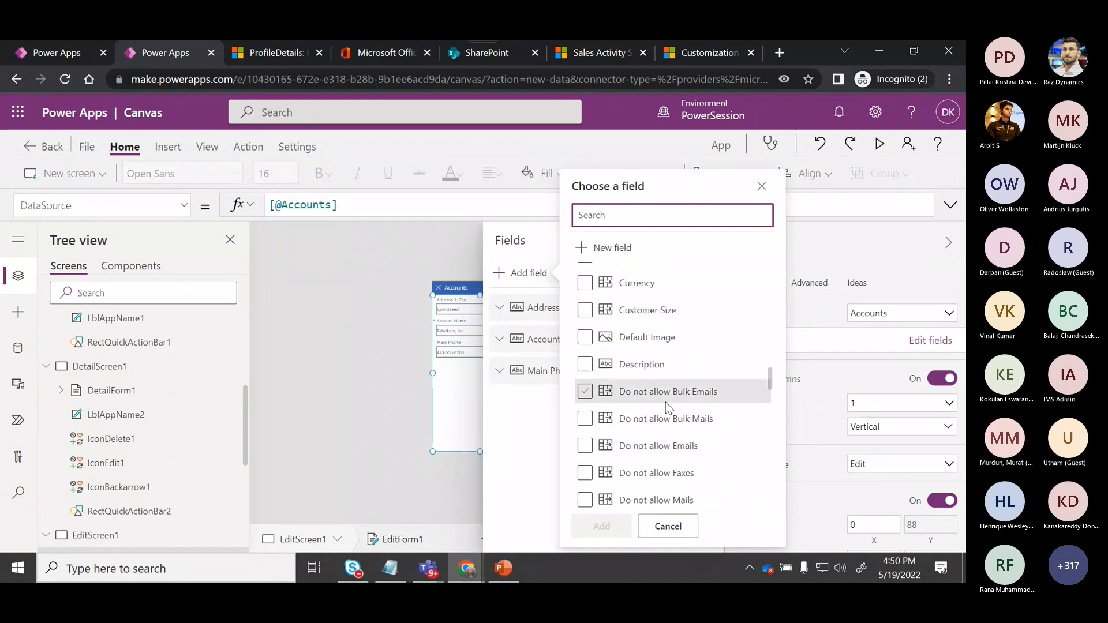
click(584, 365)
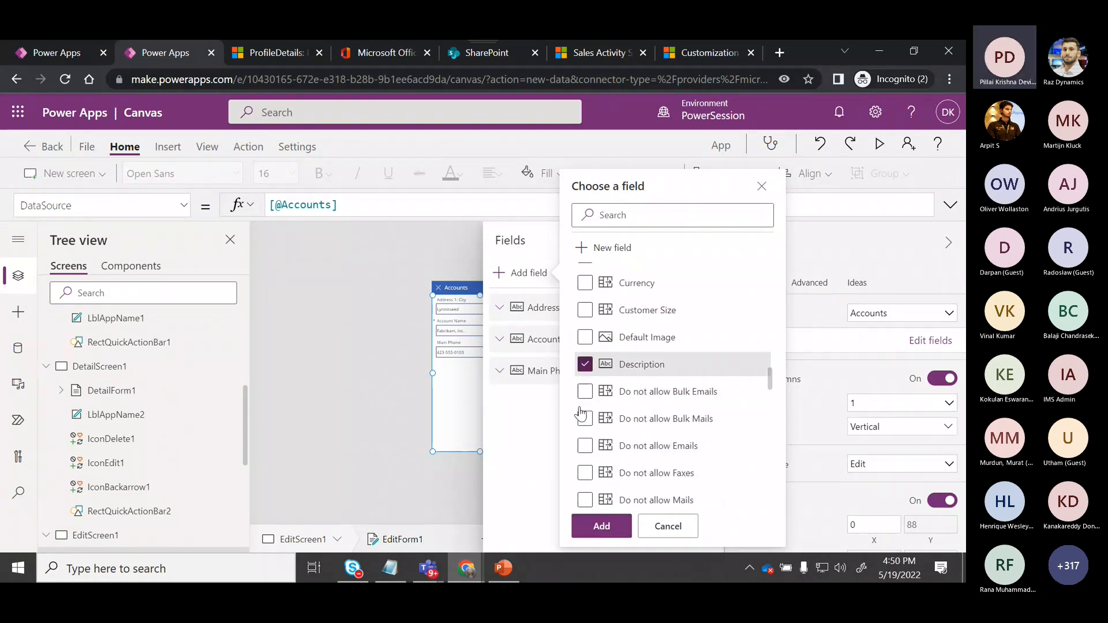
click(600, 526)
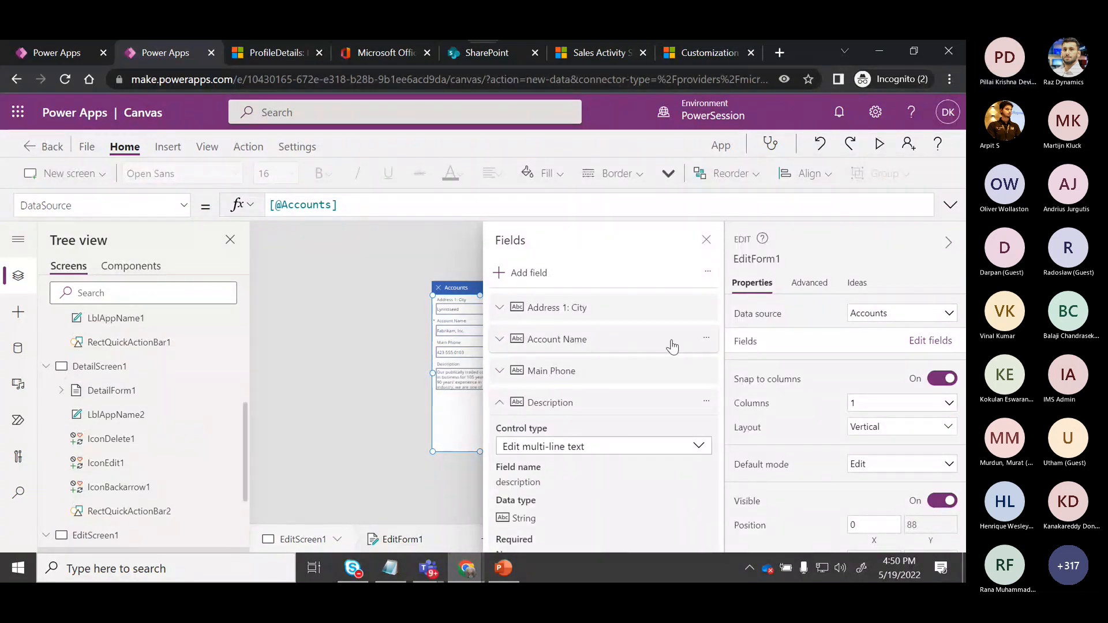
click(706, 240)
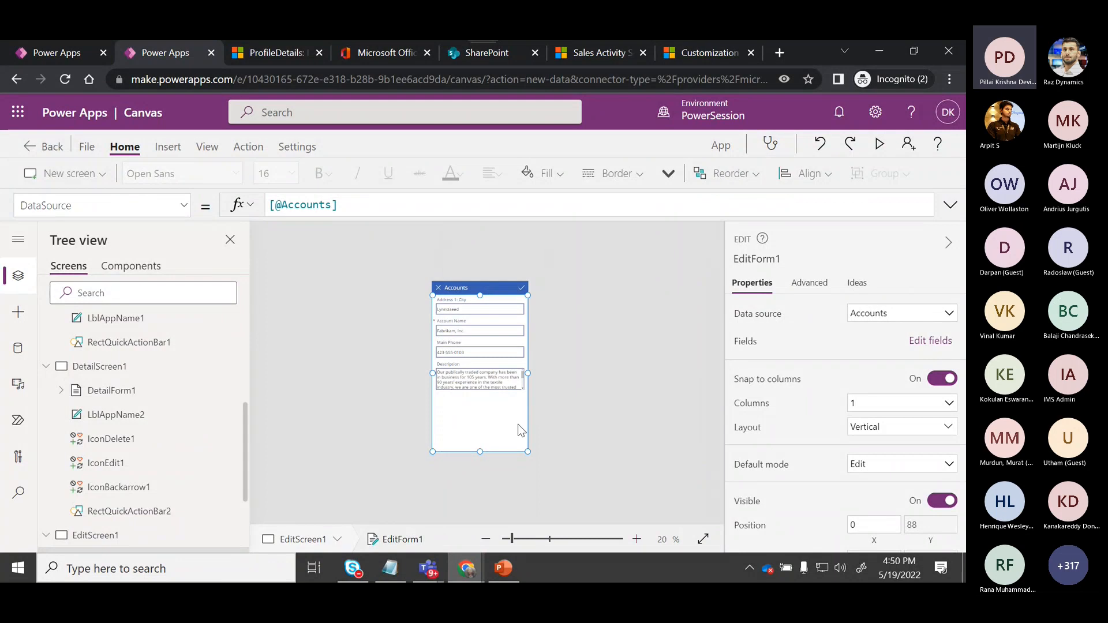
click(952, 241)
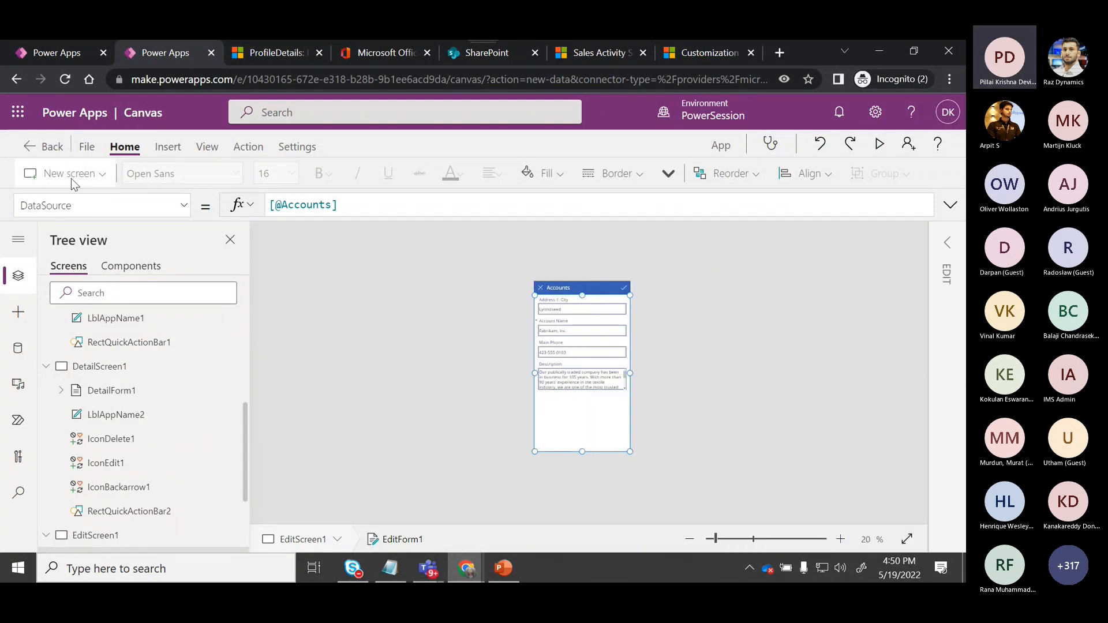
Leave the Accounts app and discard its unsaved changes instead of saving.
click(38, 150)
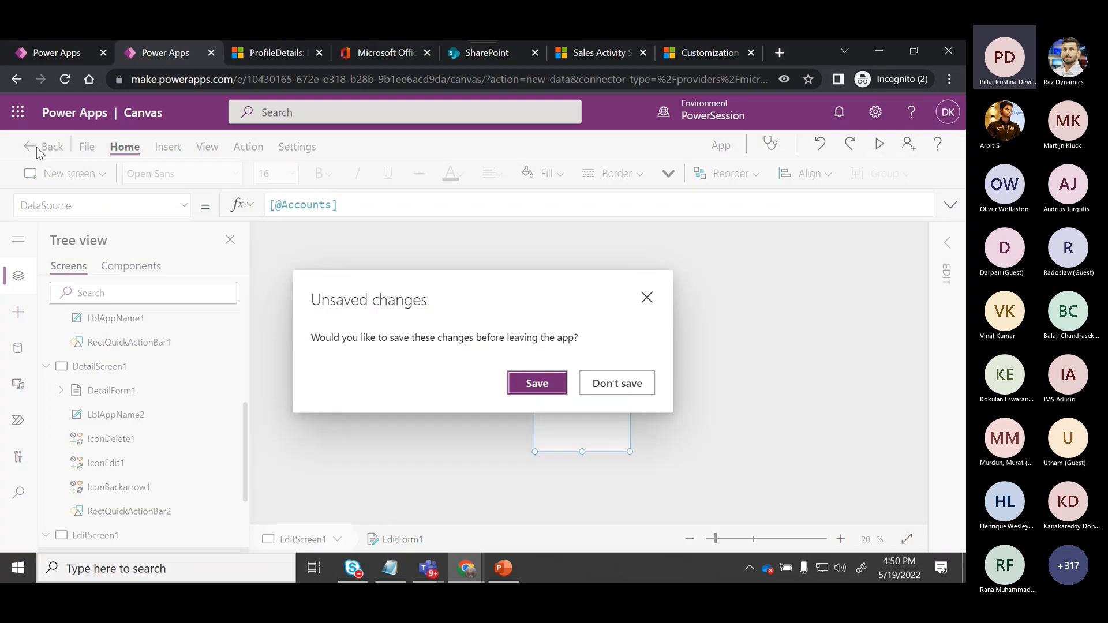
click(524, 383)
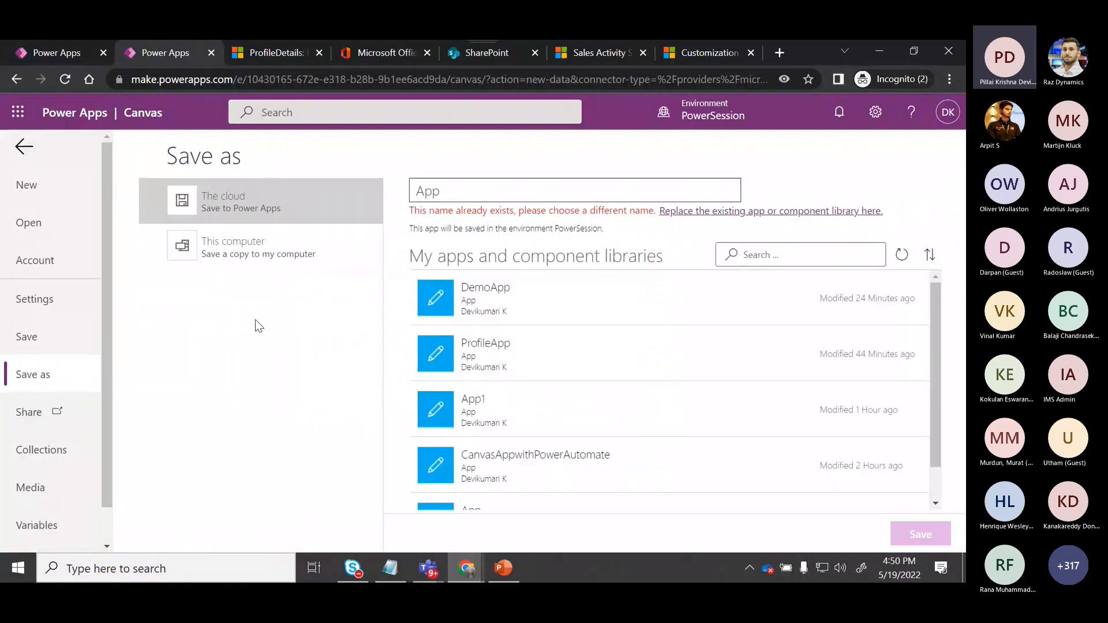
click(24, 145)
click(28, 151)
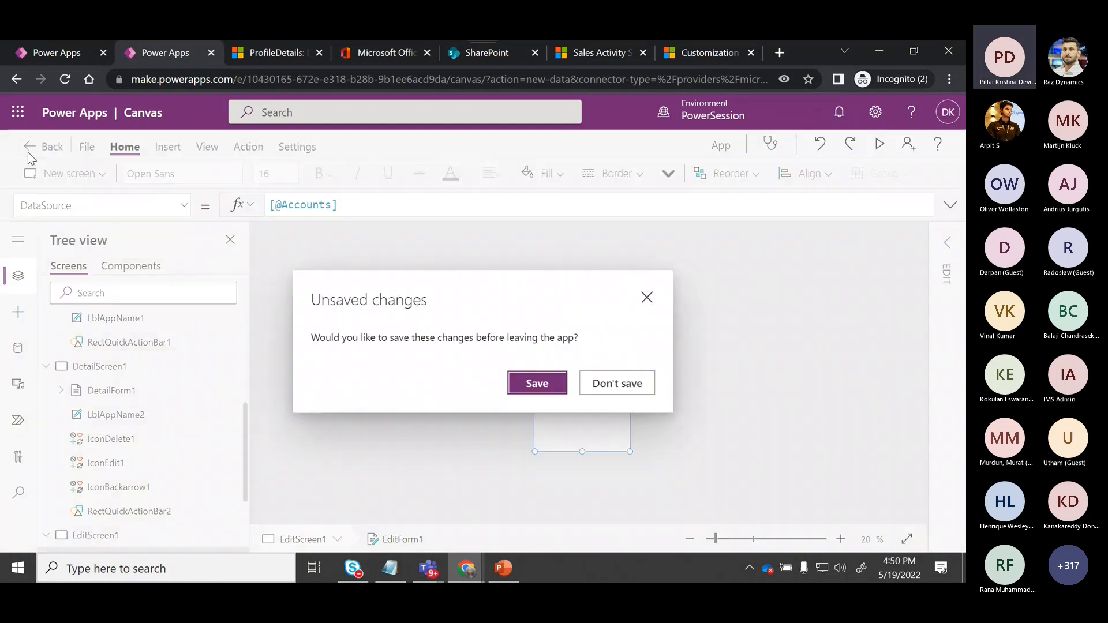
click(537, 384)
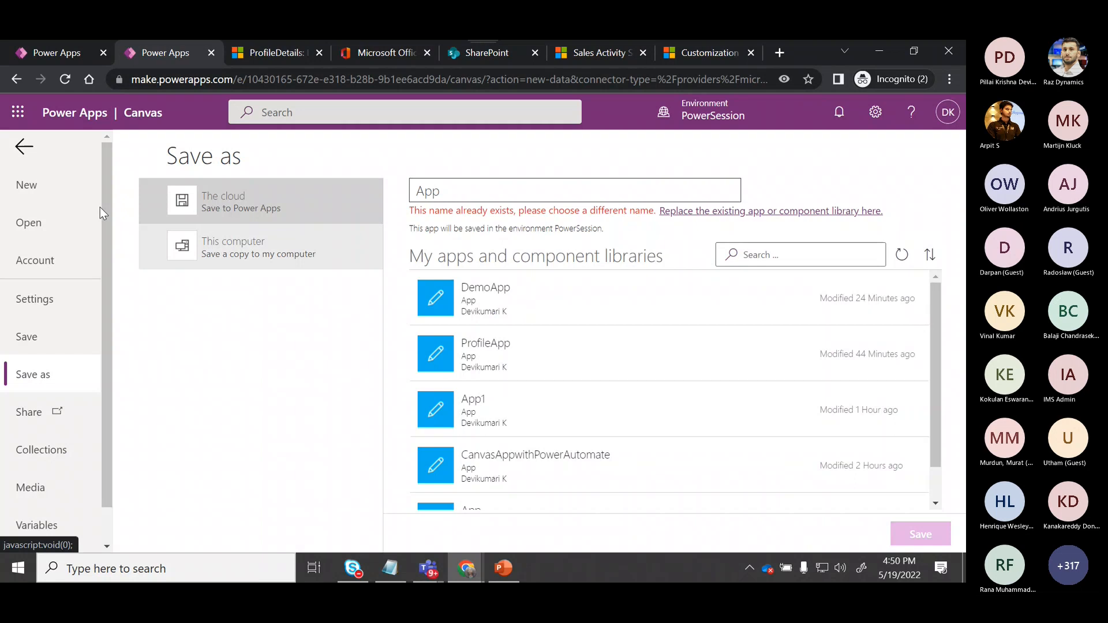
click(31, 147)
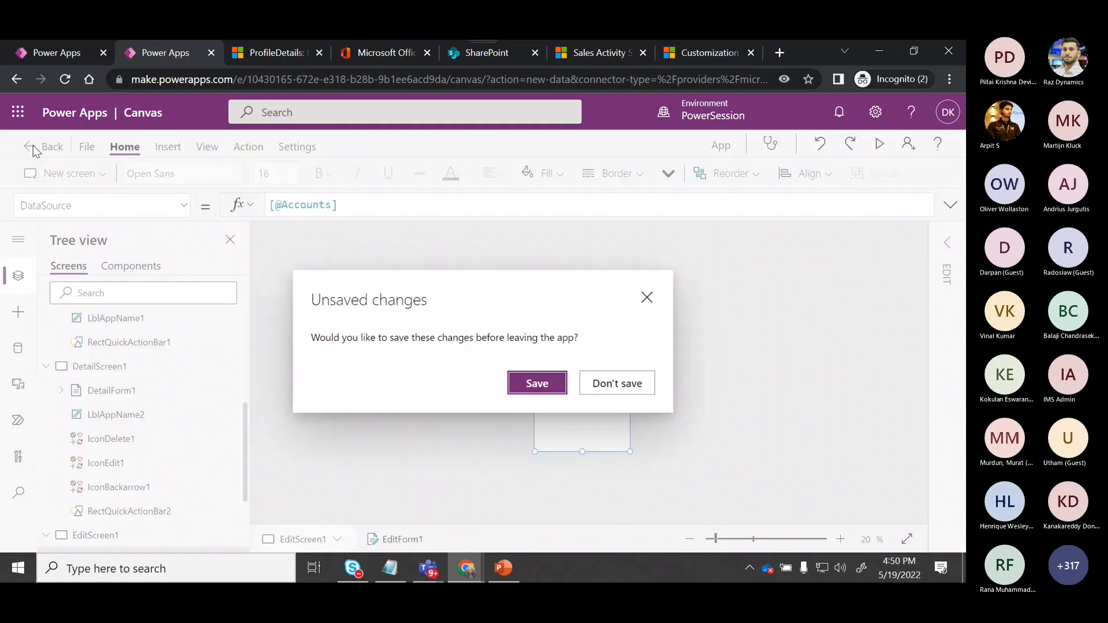
click(630, 383)
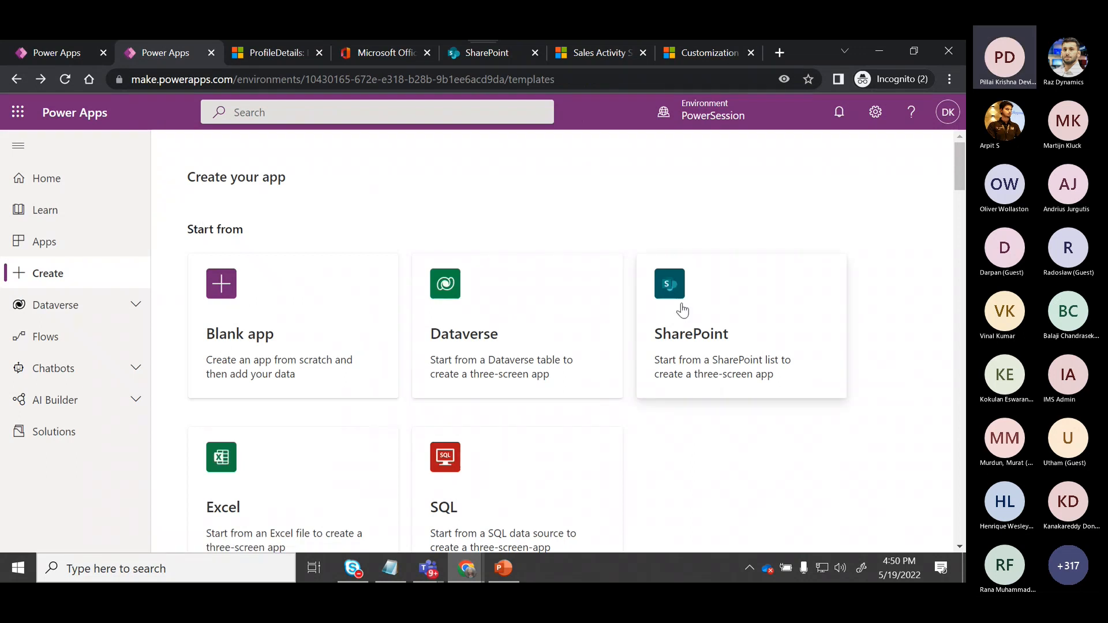
Start a SharePoint three-screen app and create a new direct SharePoint connection.
click(683, 311)
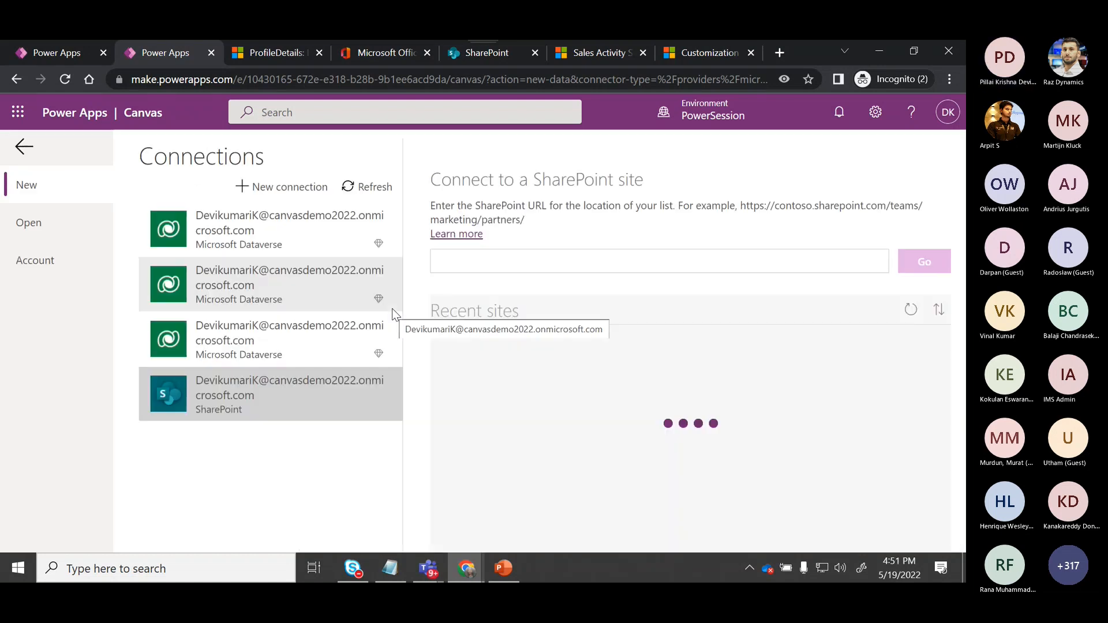
click(299, 196)
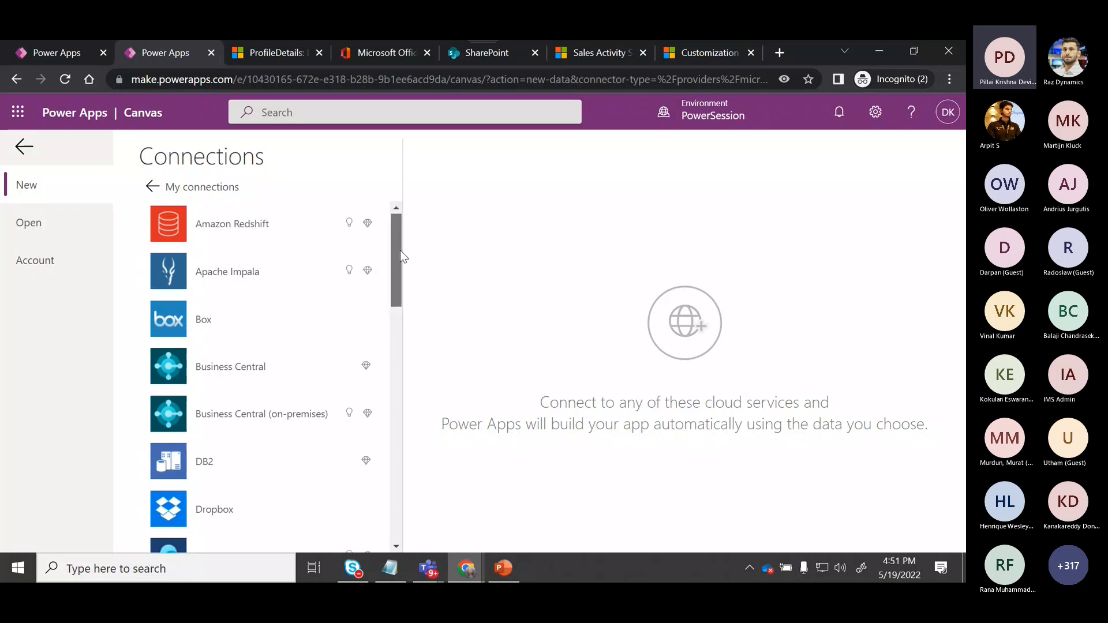
drag(401, 251, 391, 344)
scroll(377, 231, up, 2)
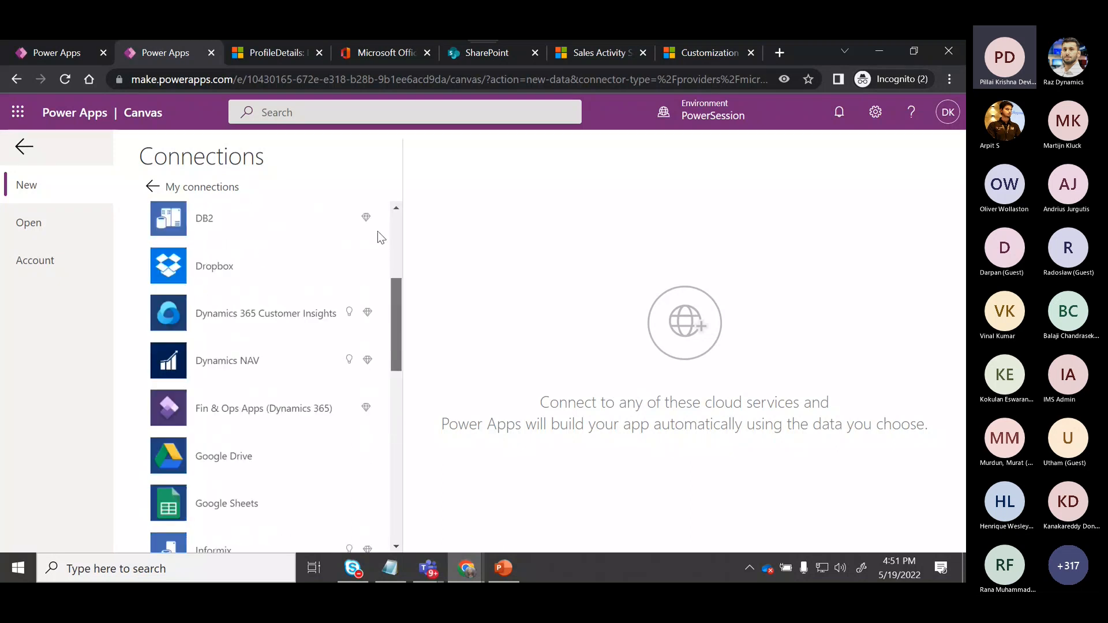
scroll(377, 231, up, 4)
drag(396, 235, 390, 466)
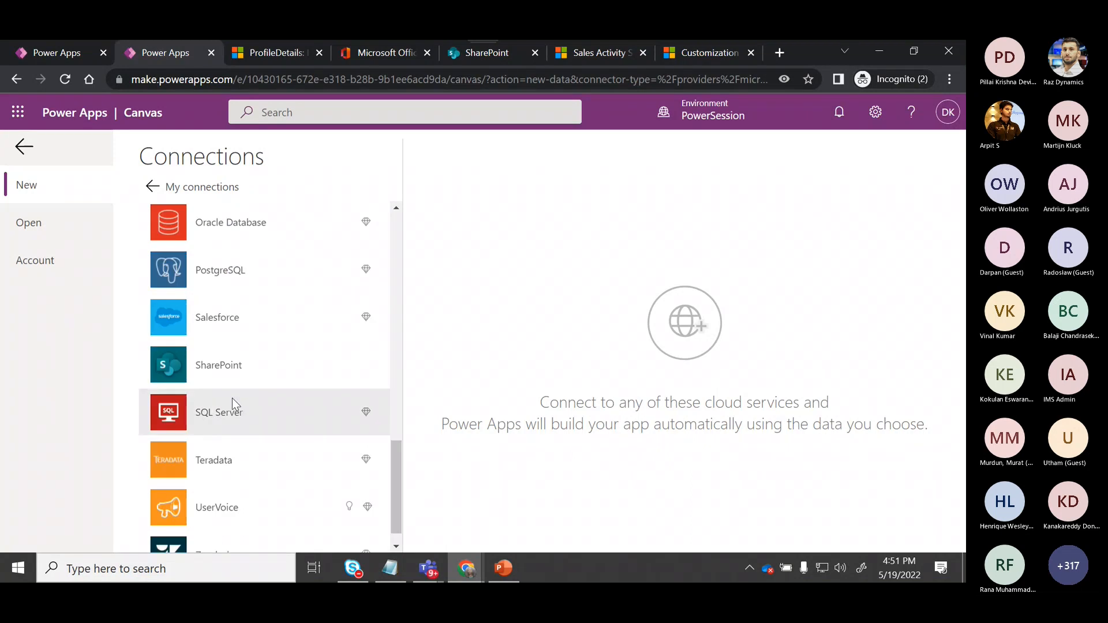
click(223, 377)
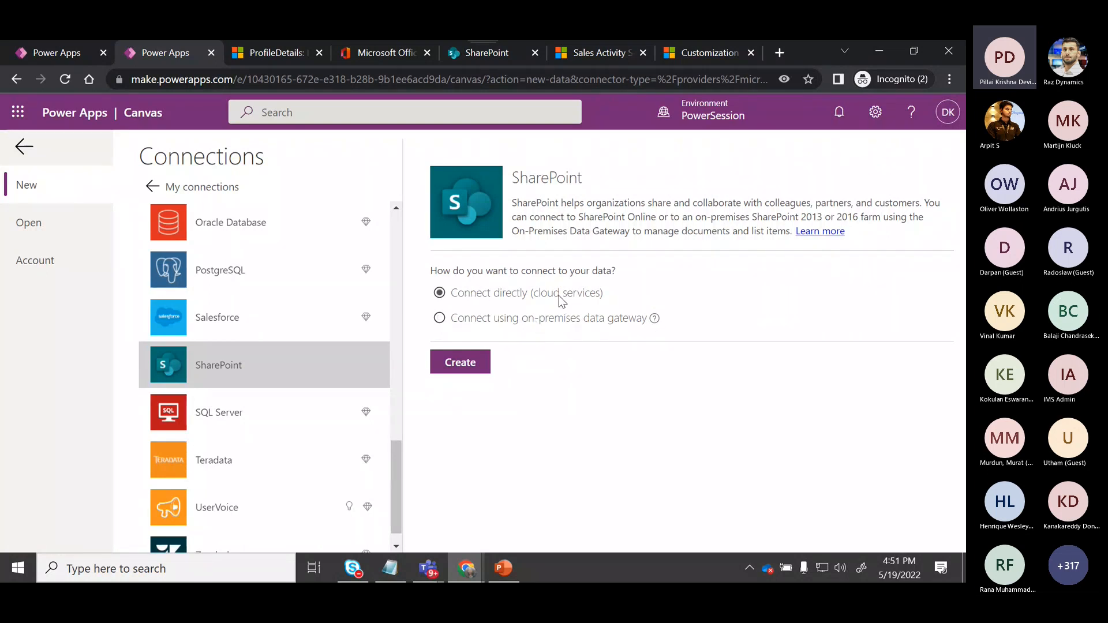
click(476, 364)
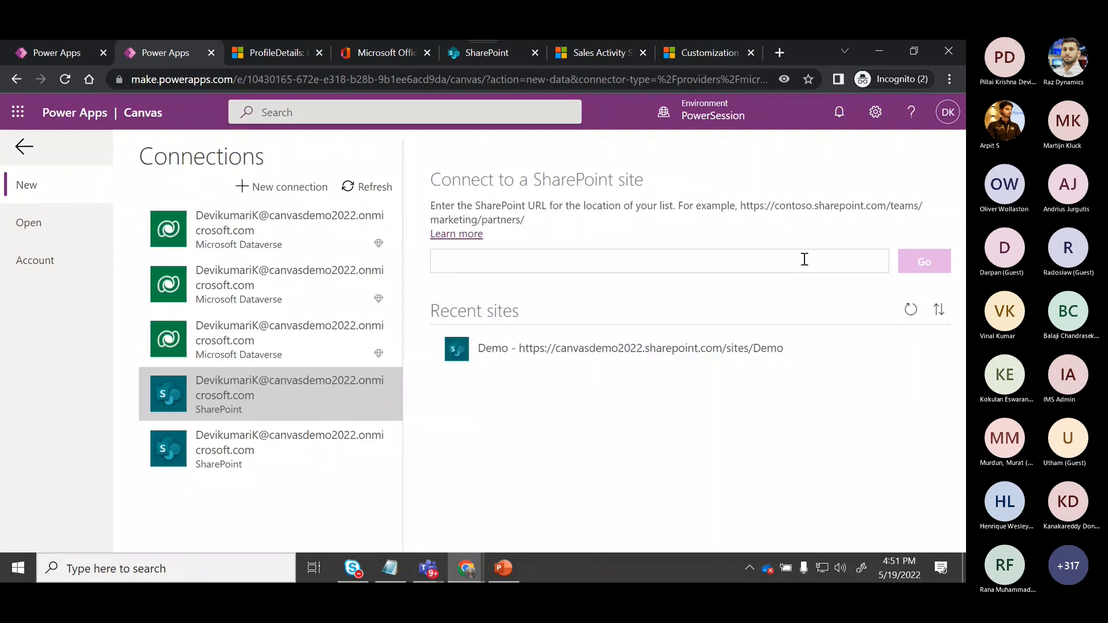
Generate the app from the Demo site's userdetailsdemo list and skip the welcome dialog.
click(651, 353)
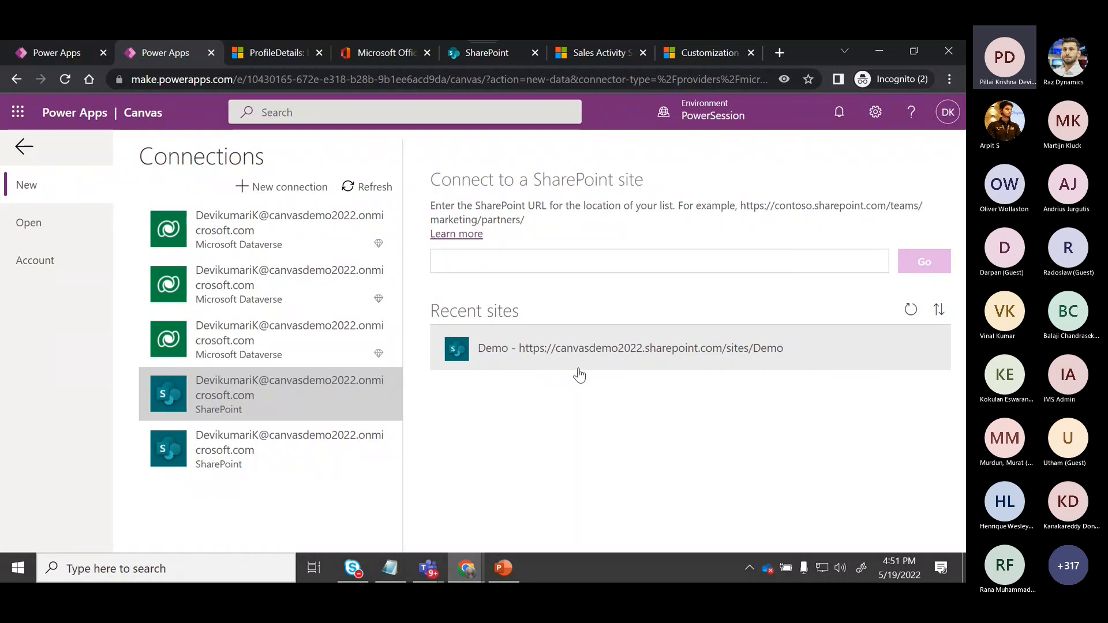
click(482, 57)
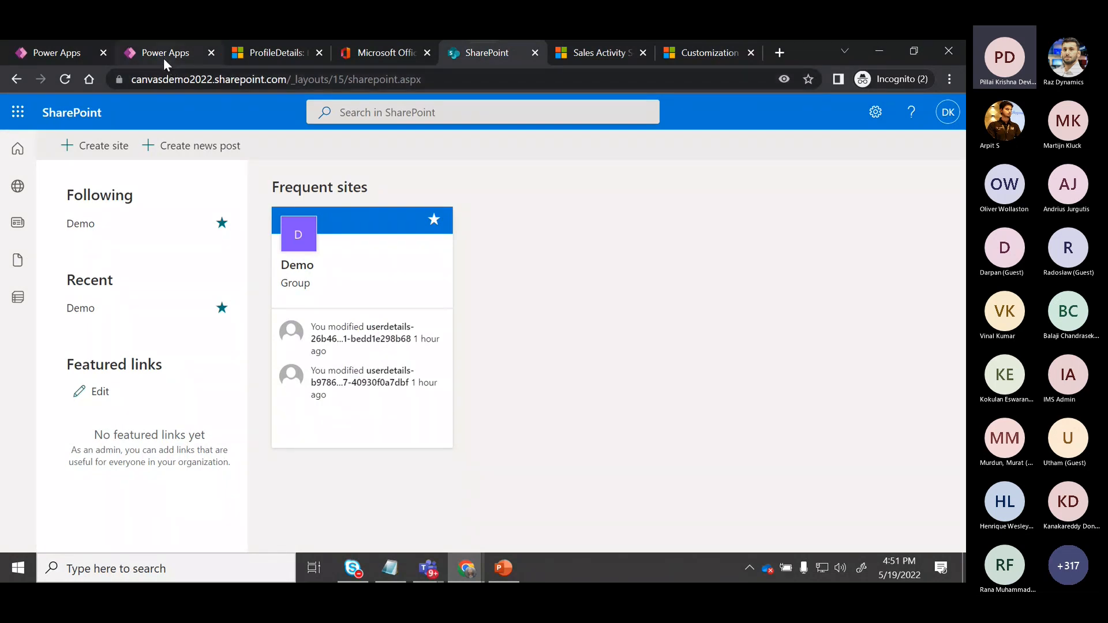
click(89, 54)
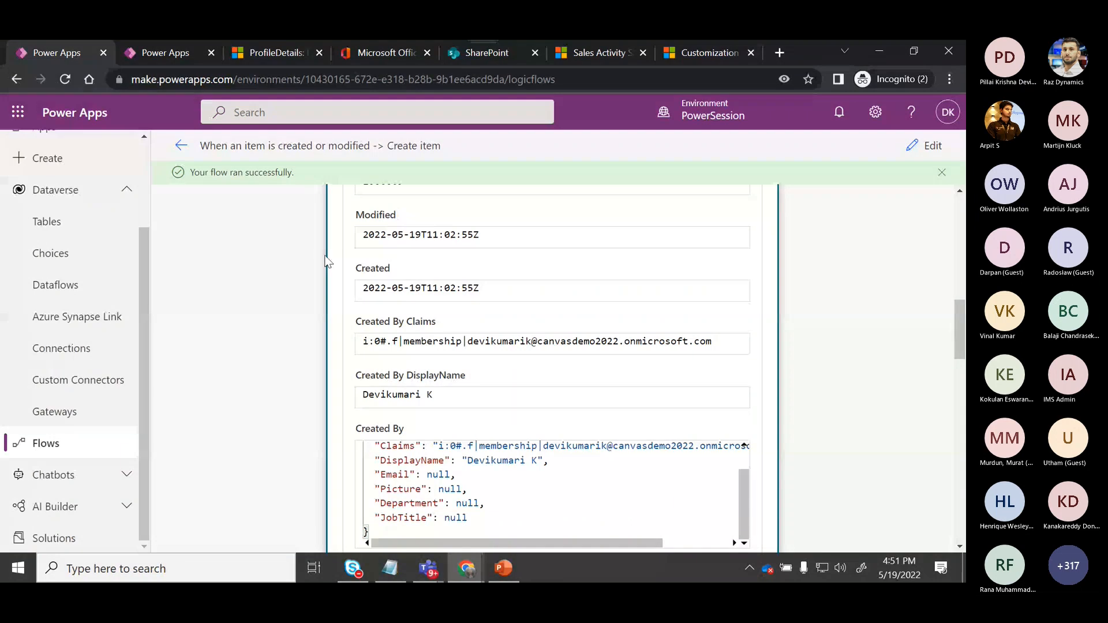
key(ctrl+Tab)
click(639, 350)
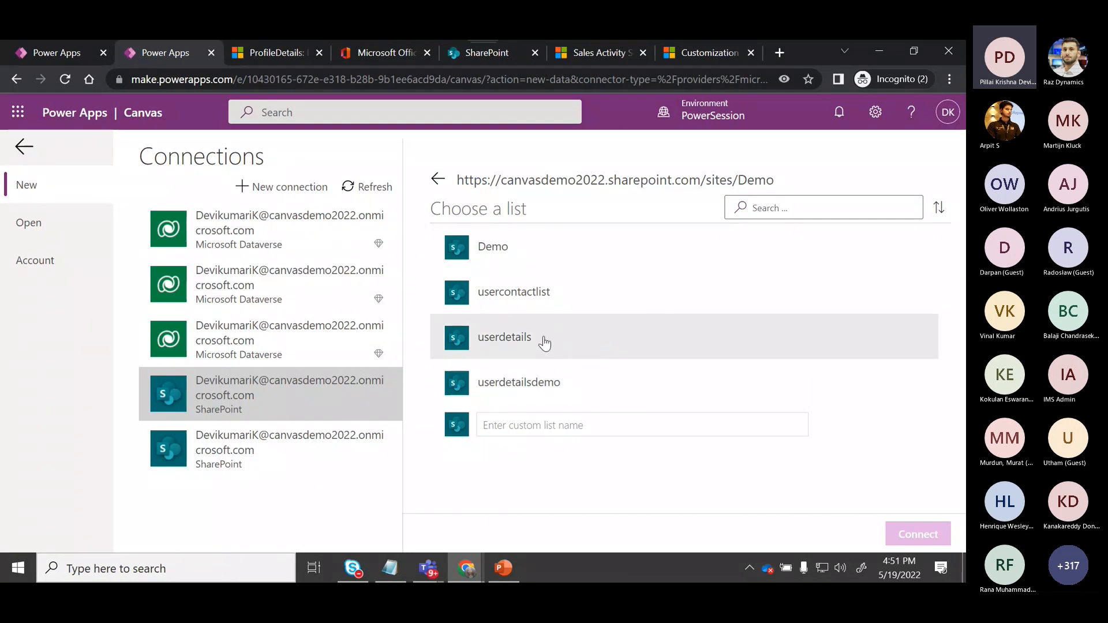
click(540, 390)
click(915, 540)
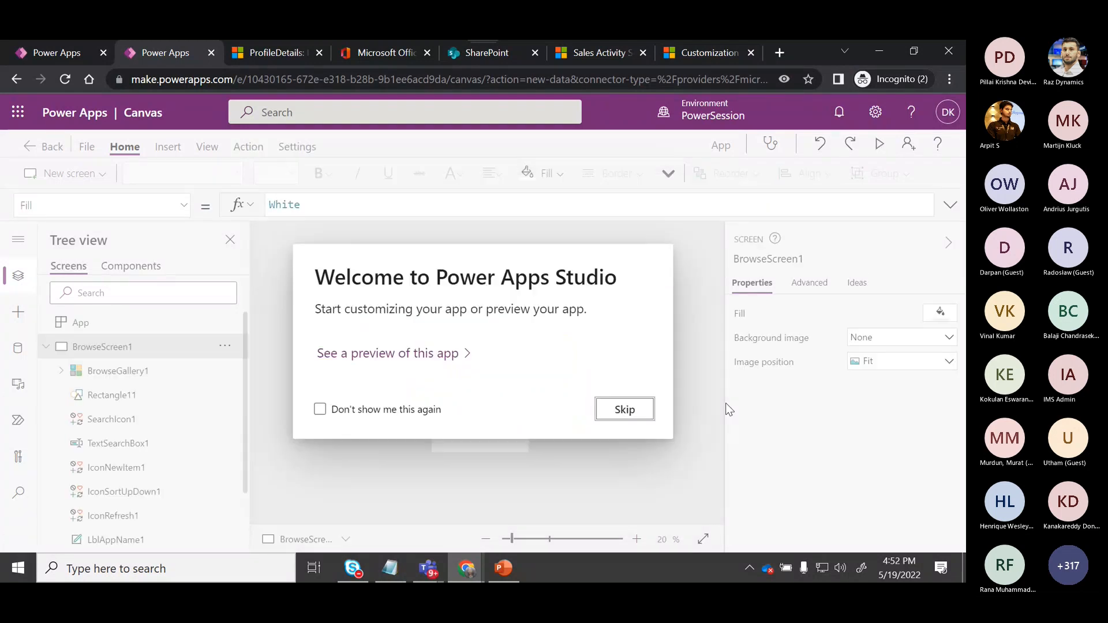
click(646, 409)
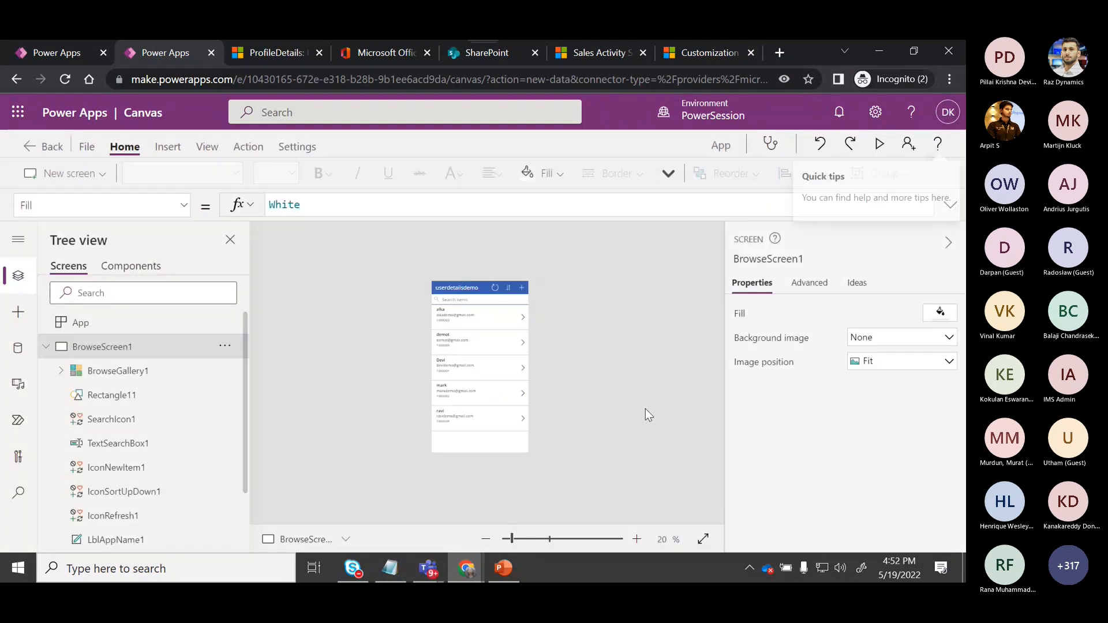
Inspect the detail screen's back arrow navigation formula, then preview the app.
alt+click(493, 325)
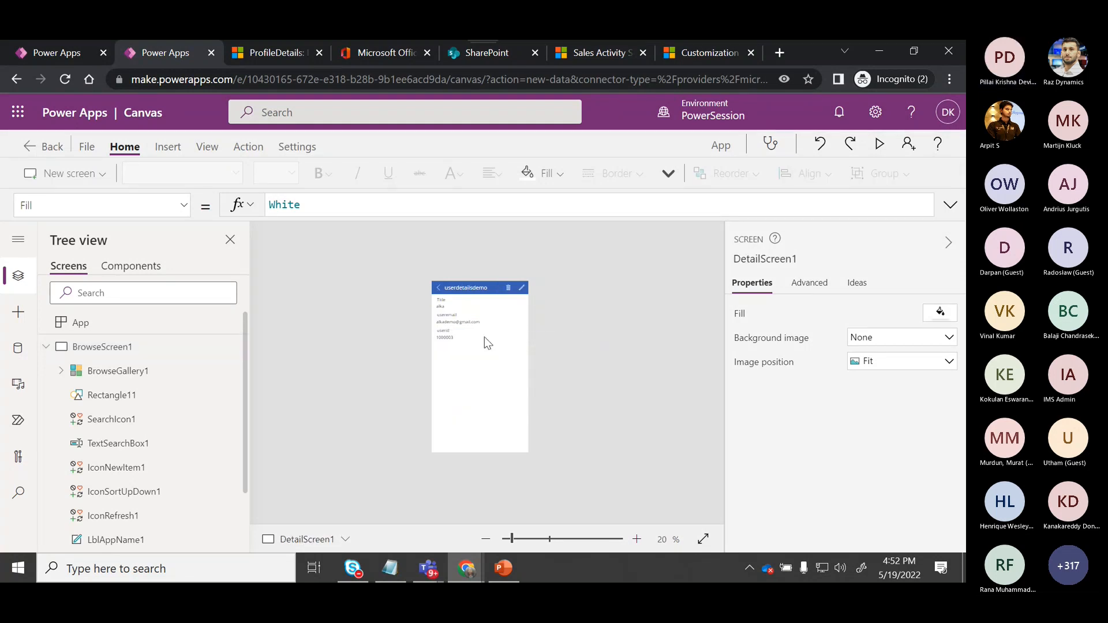
click(437, 287)
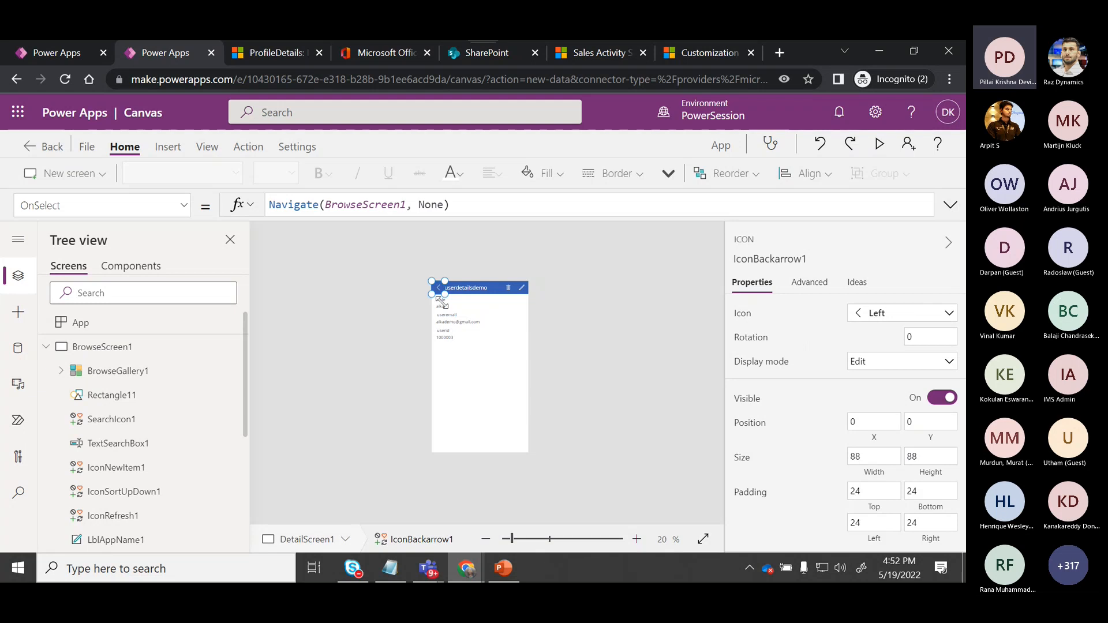
click(881, 145)
click(382, 150)
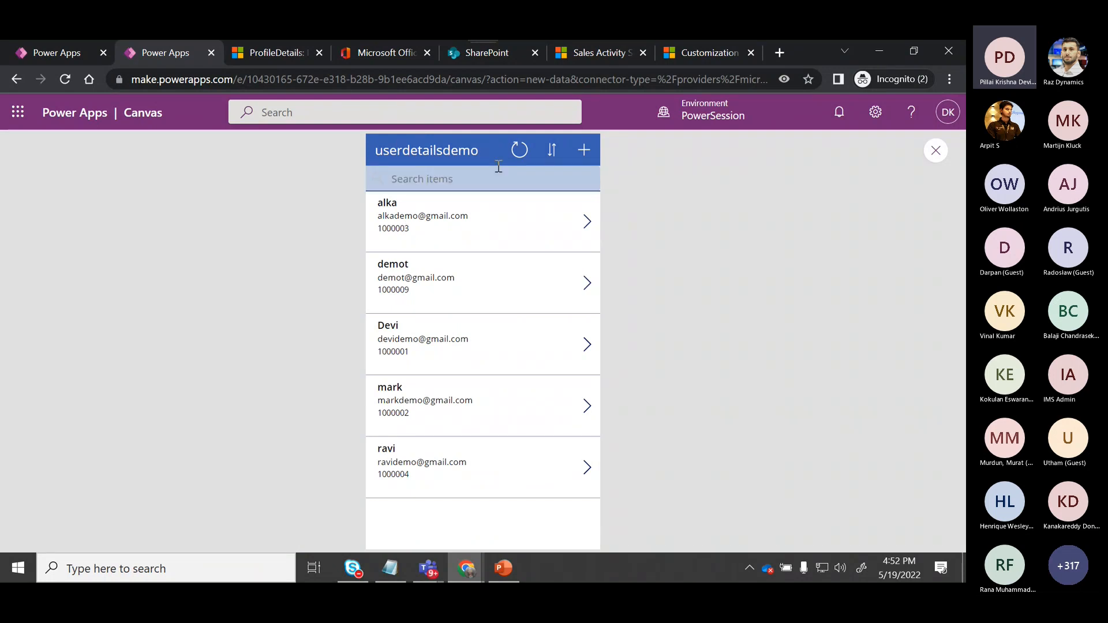
In preview, edit the first record: append demo to its Title, replace its userid's last two digits with 12, and save.
click(586, 222)
click(584, 151)
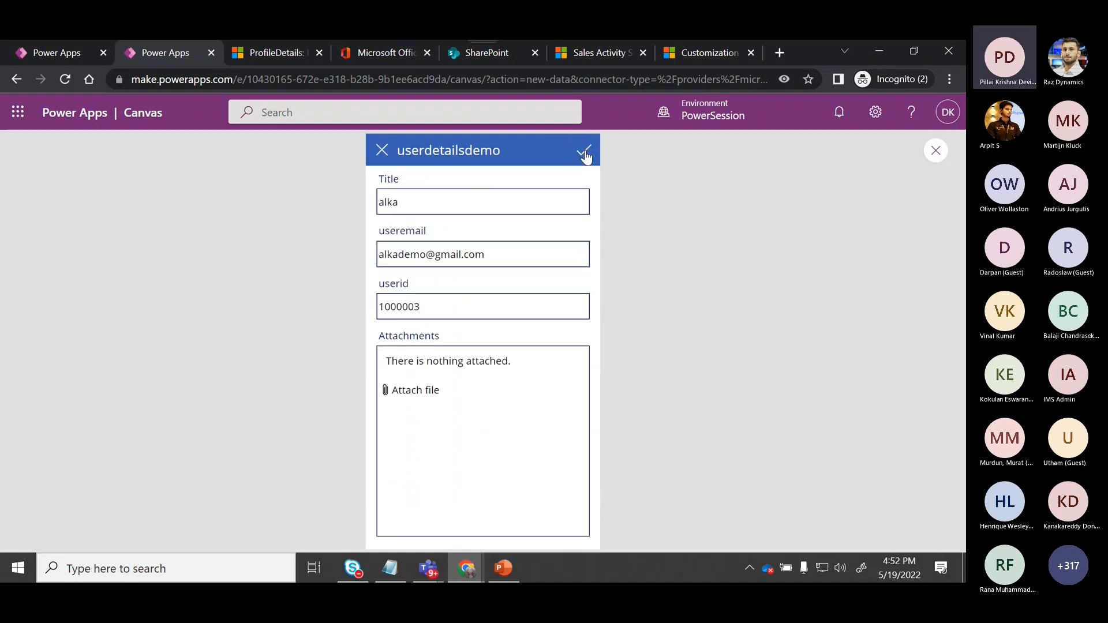
click(443, 196)
text(demo)
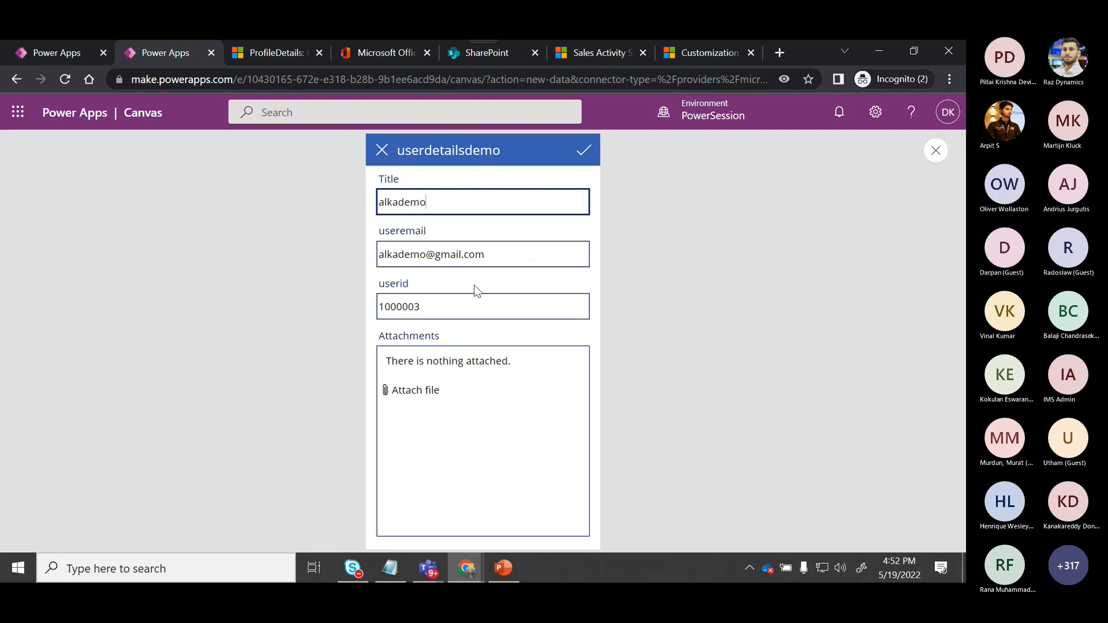
click(464, 307)
key(BackSpace)
key(BackSpace)
text(12)
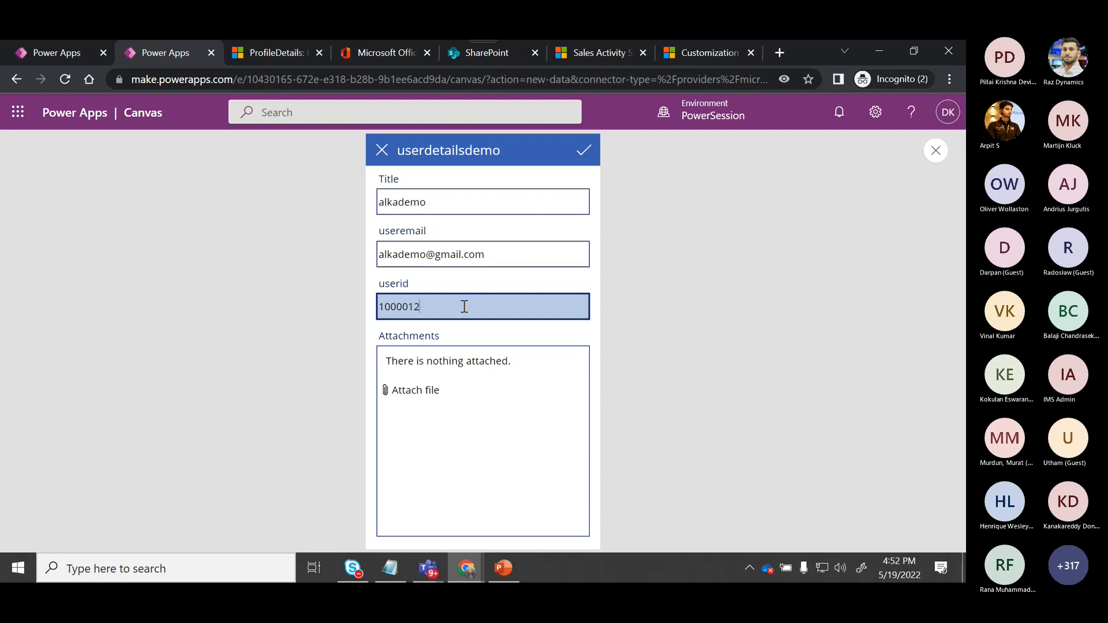
click(588, 155)
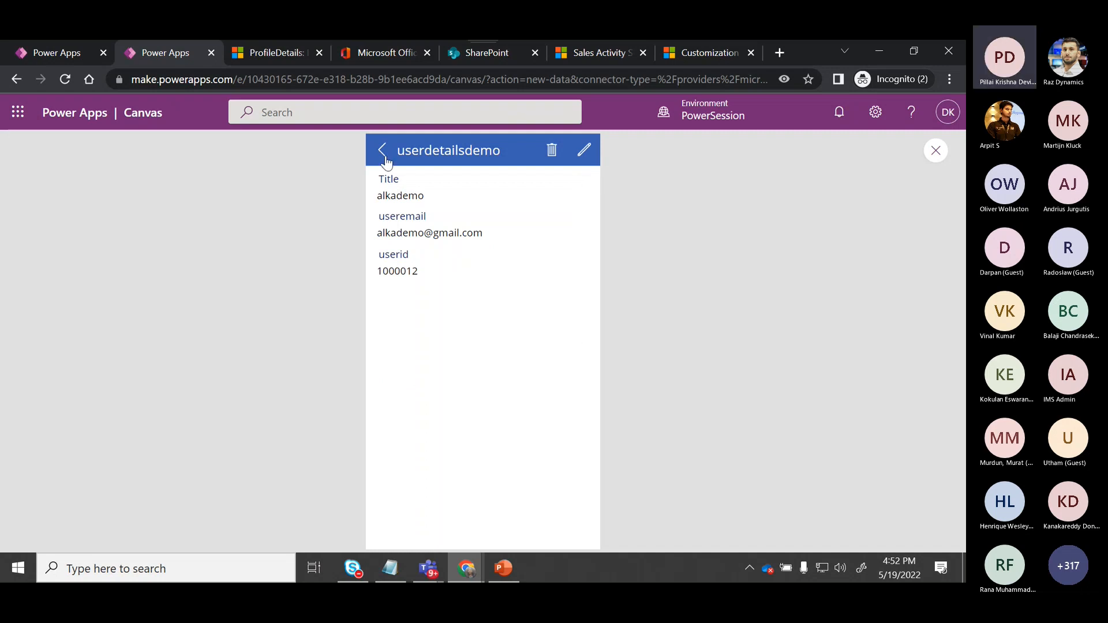
click(380, 154)
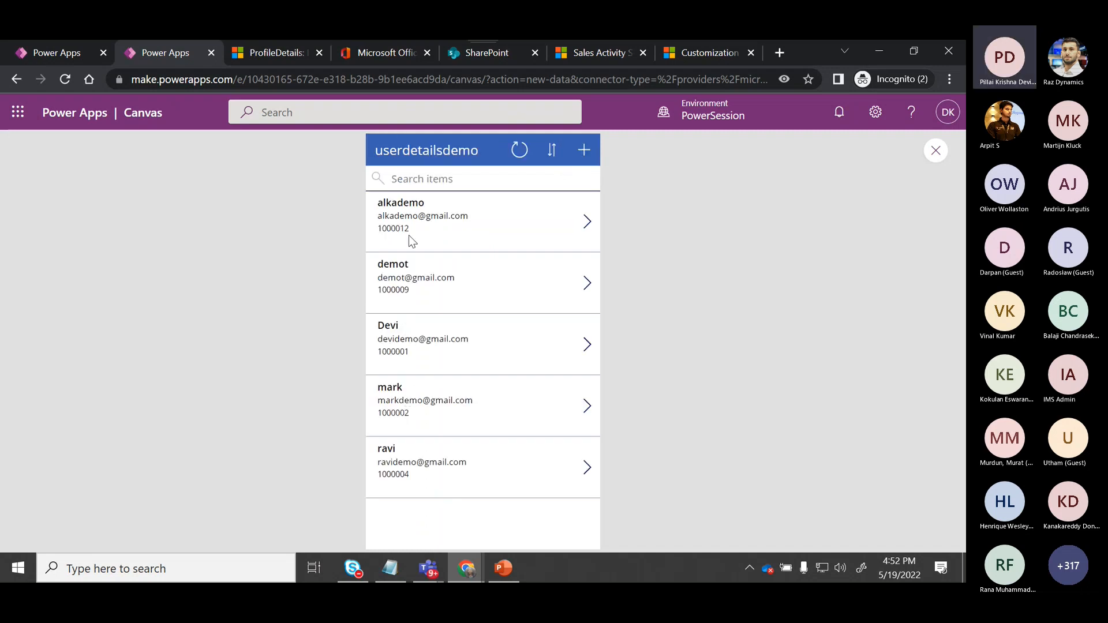
Open the userdetailsdemo list on the SharePoint Demo site to check the edited record.
click(502, 53)
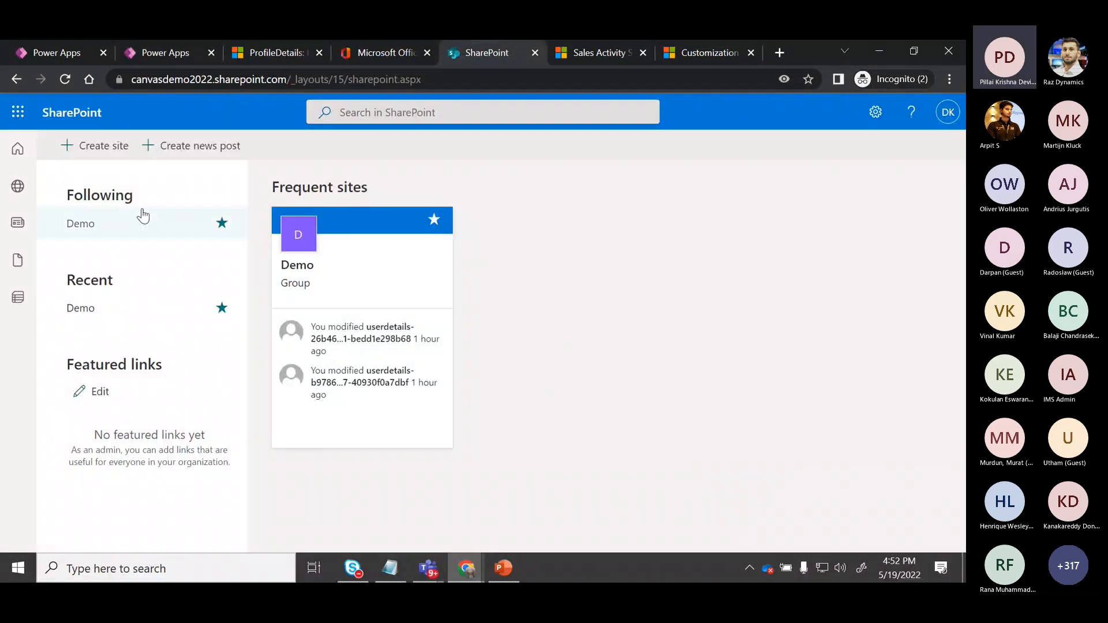
click(18, 198)
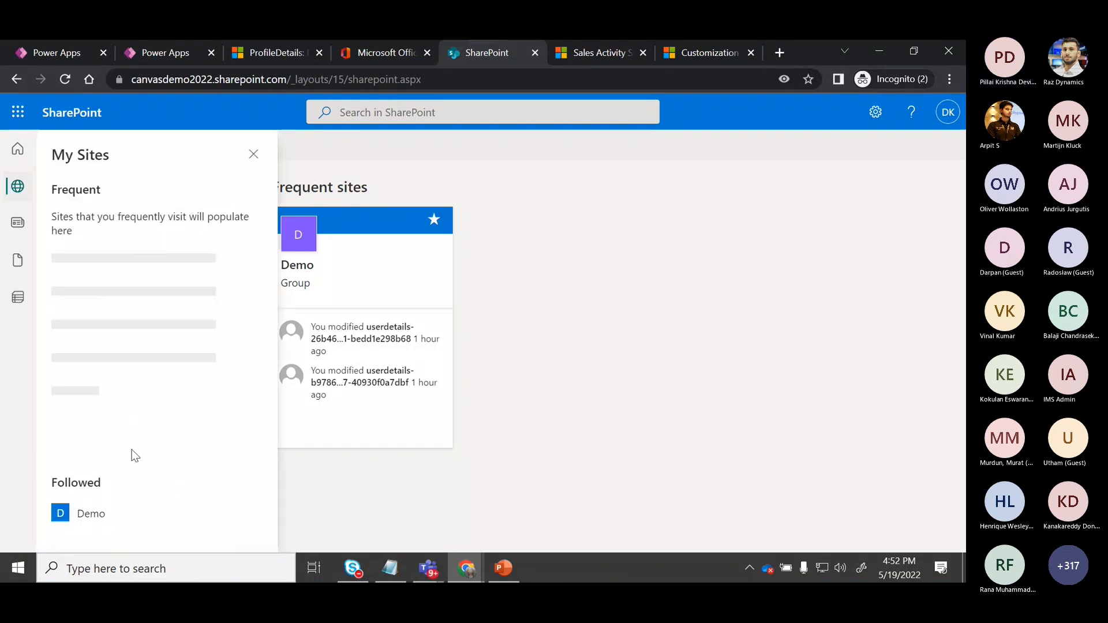
click(115, 515)
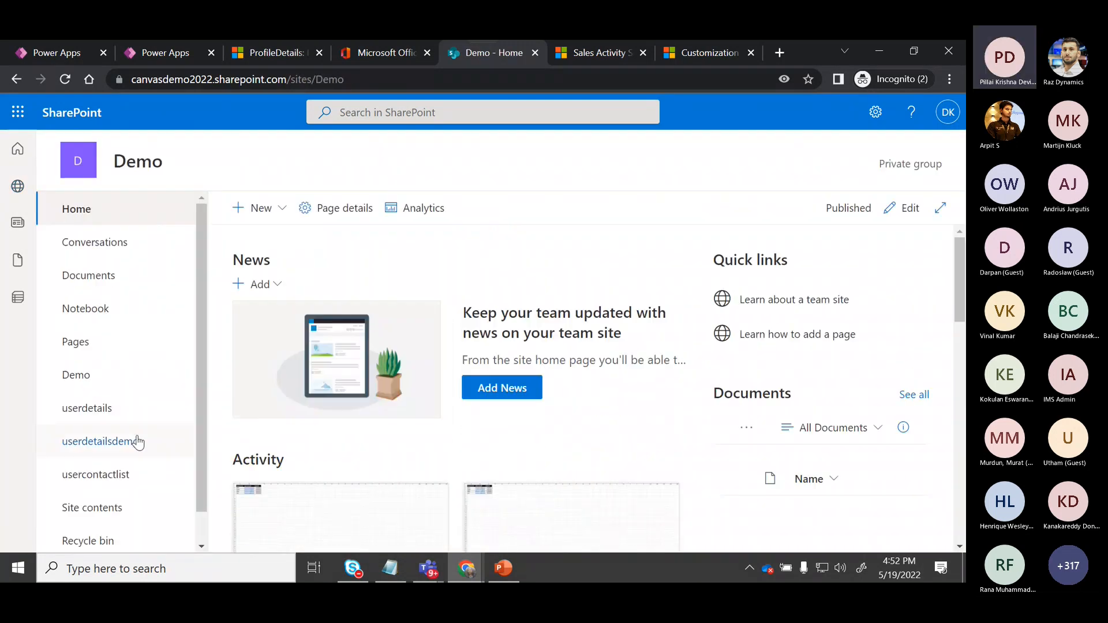
click(131, 442)
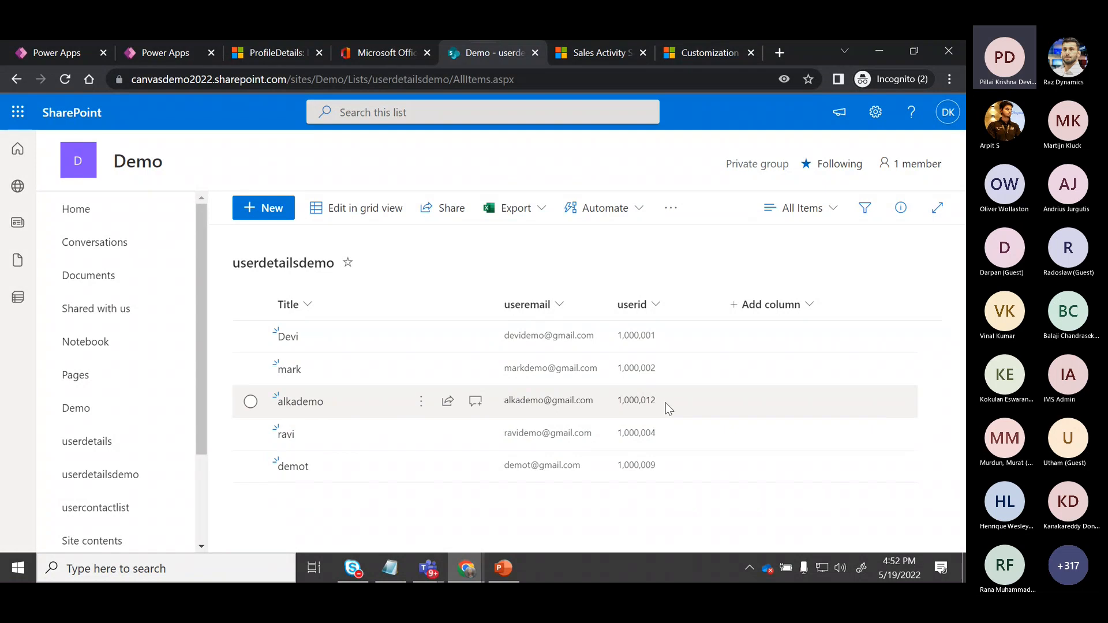
key(alt+Tab)
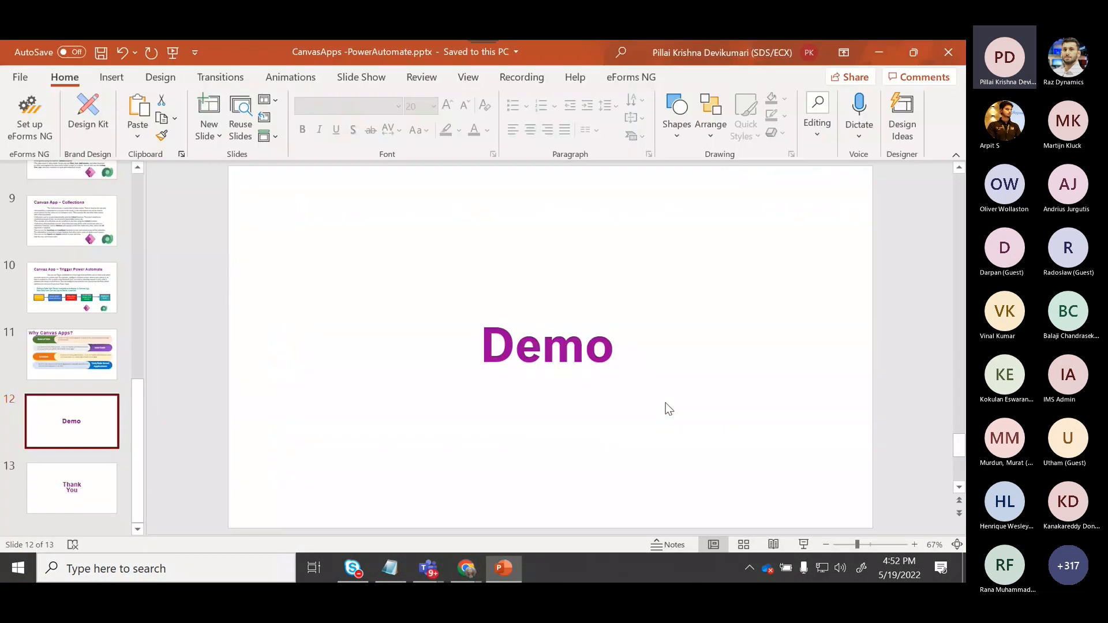
key(alt+Tab)
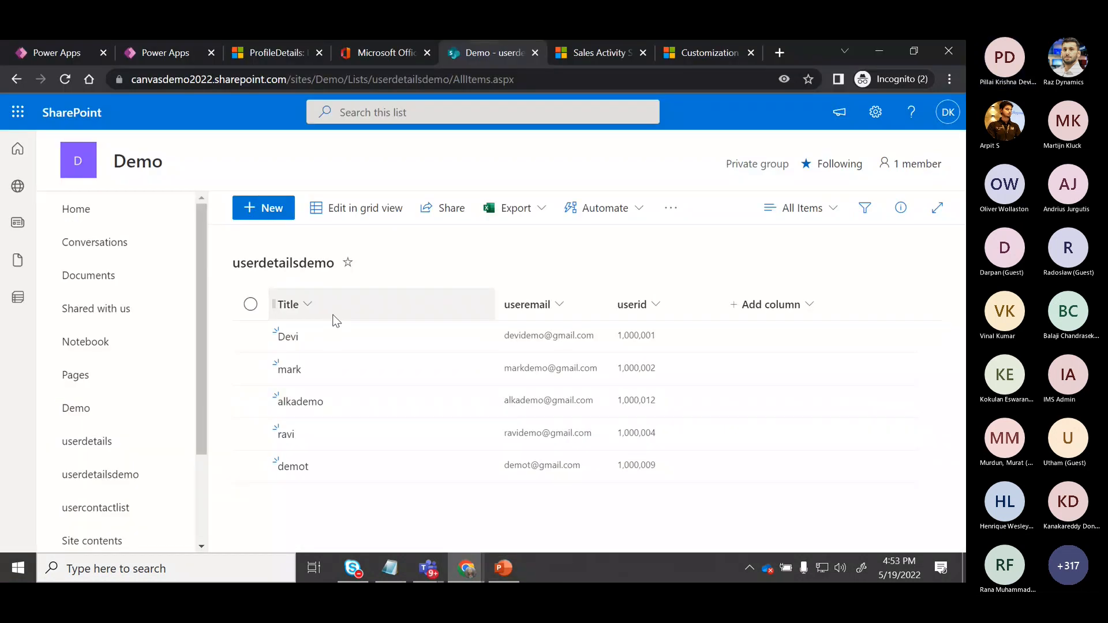
Return to the app preview and sort the list in reverse alphabetical order.
click(56, 53)
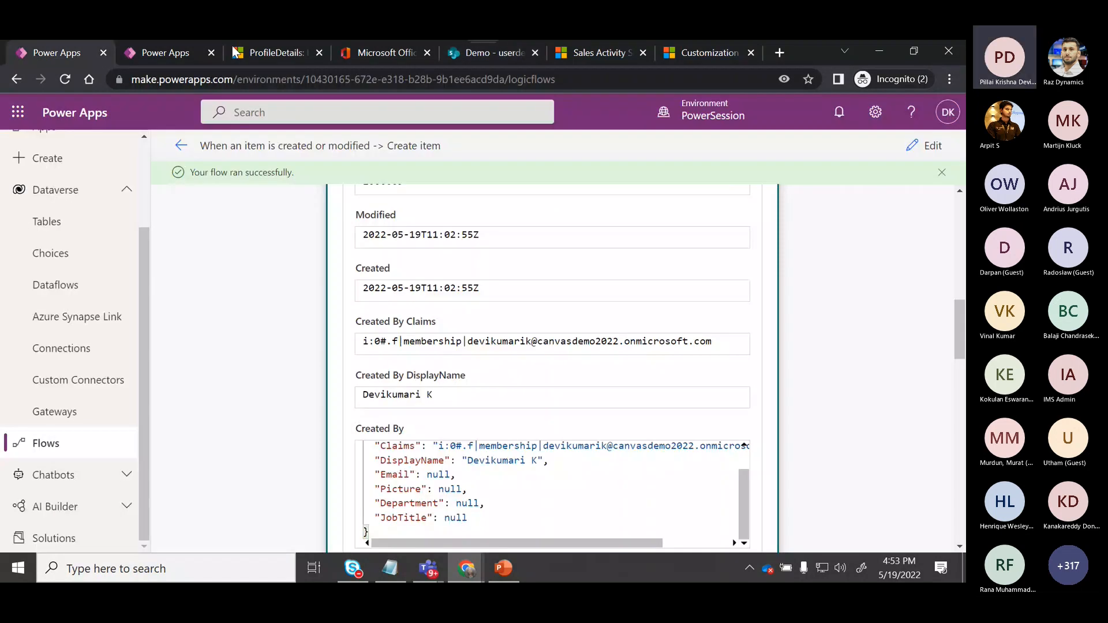
click(191, 51)
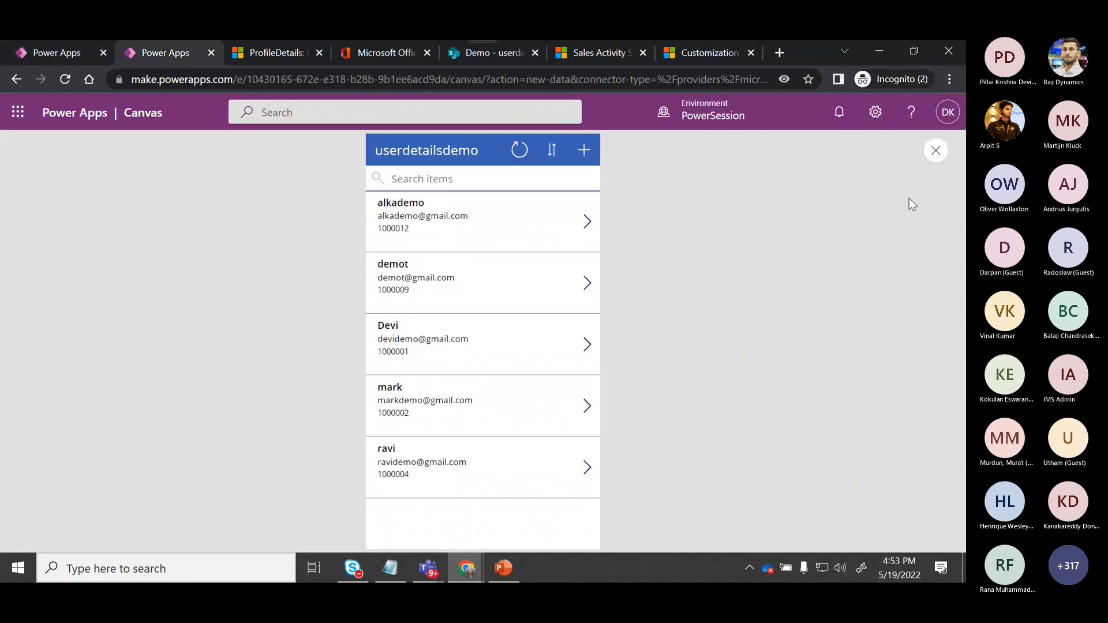
click(551, 151)
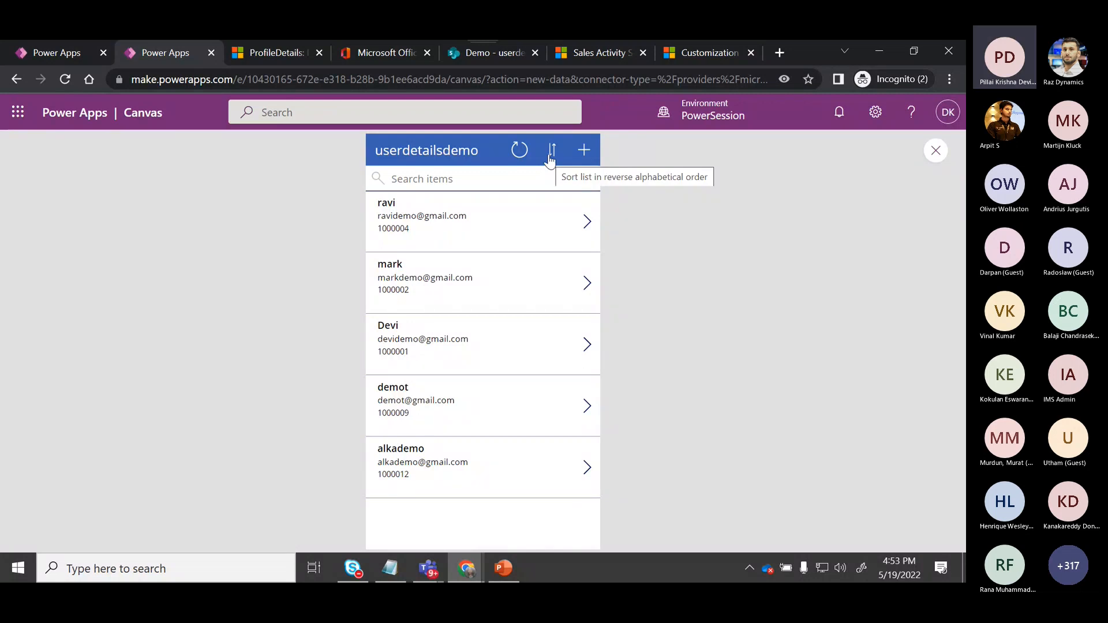
Toggle the list back to alphabetical order, then close the preview and dismiss the tip dialog.
click(551, 151)
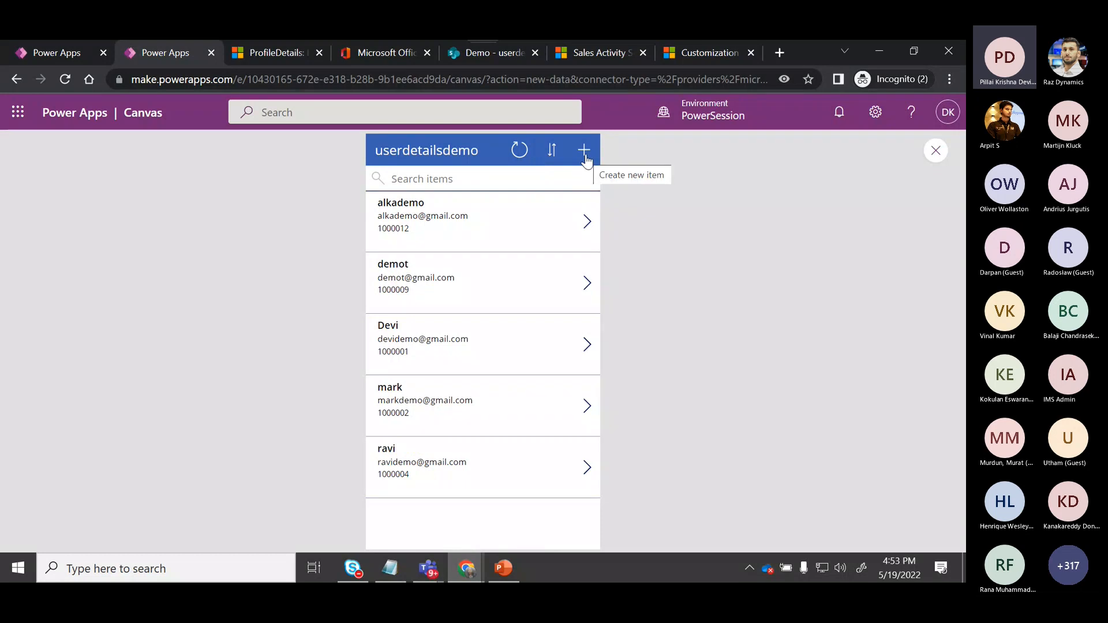
click(936, 151)
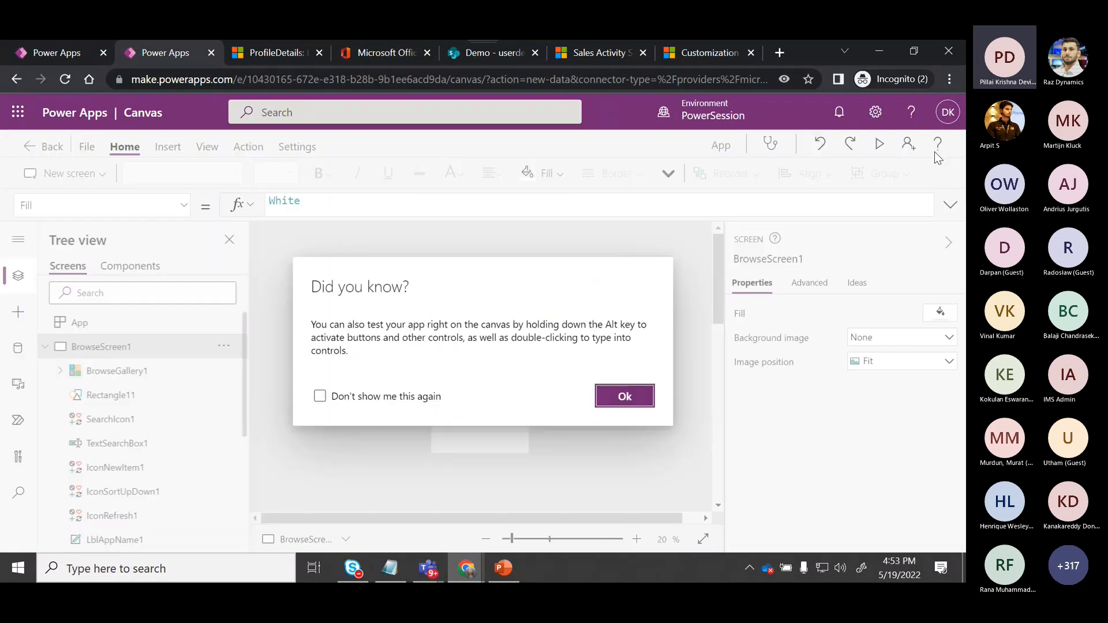
click(628, 397)
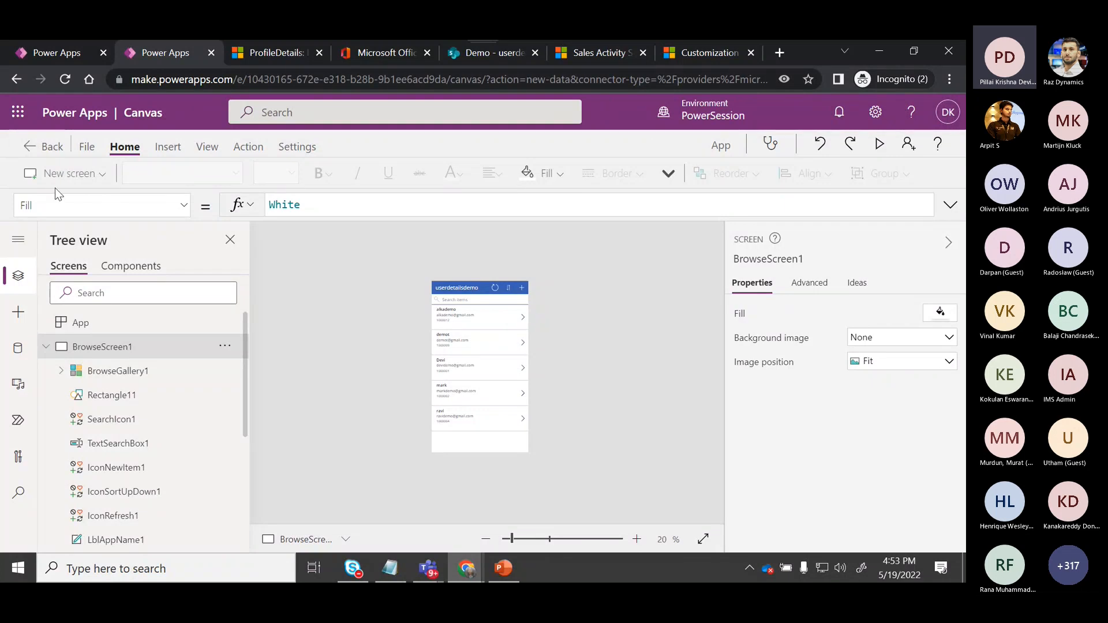
Exit the app editor, saving the changes before leaving.
click(38, 147)
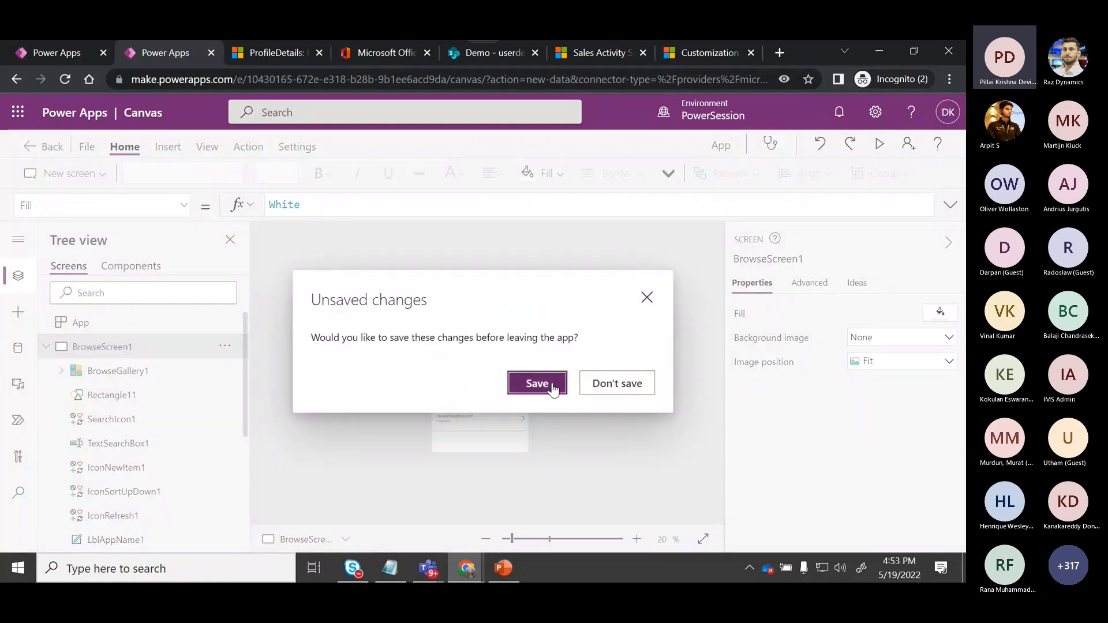
click(598, 391)
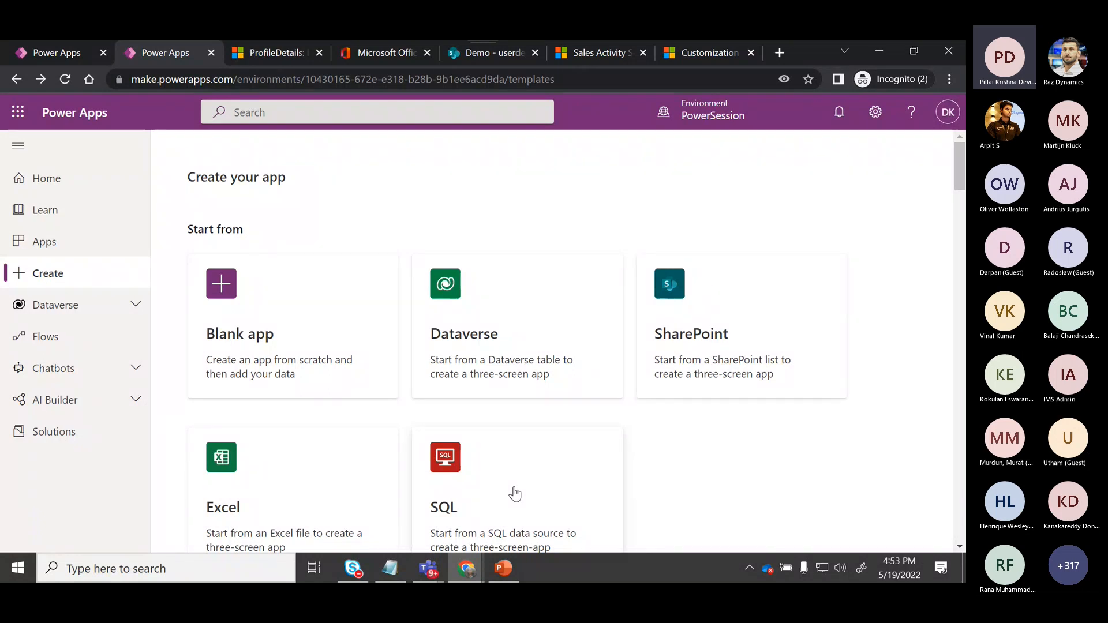
Create a blank tablet-format canvas app named DemoApp2022.
click(230, 296)
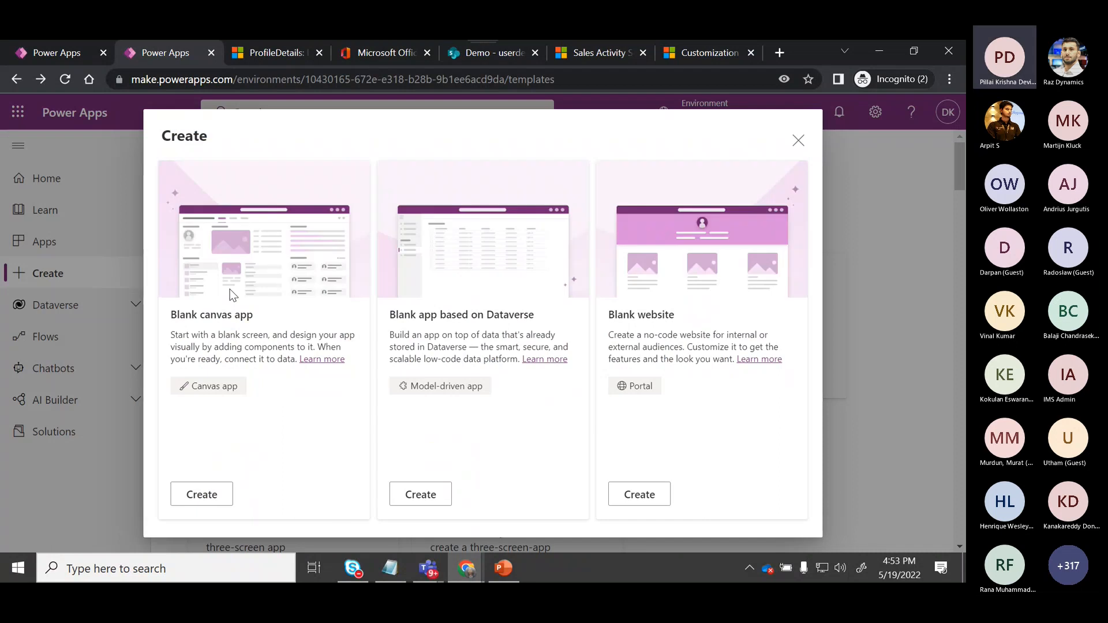
click(201, 495)
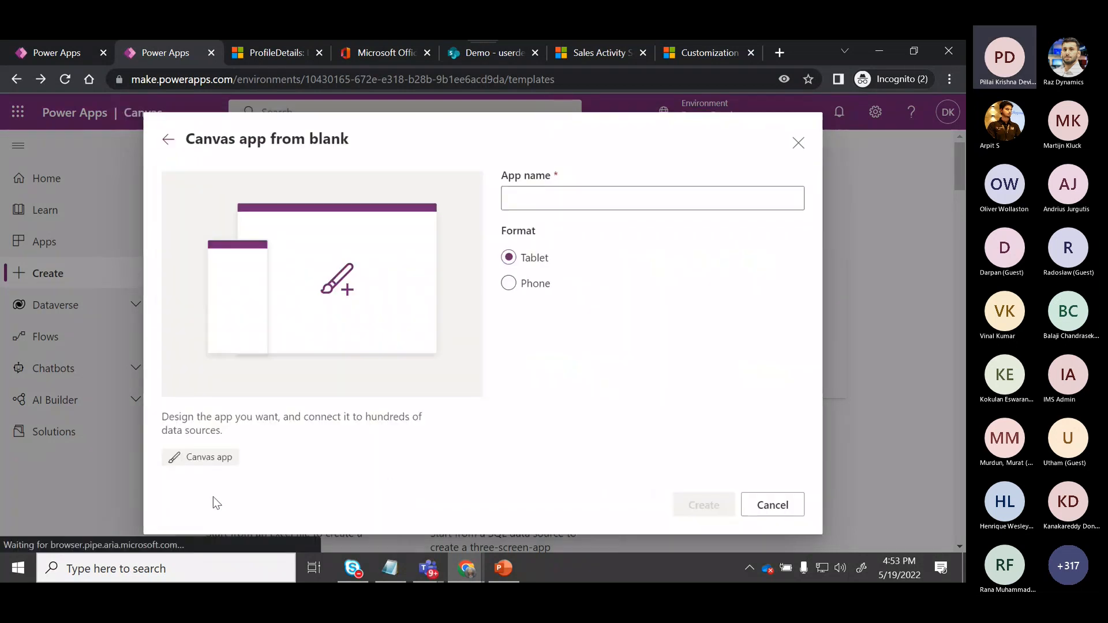
click(578, 200)
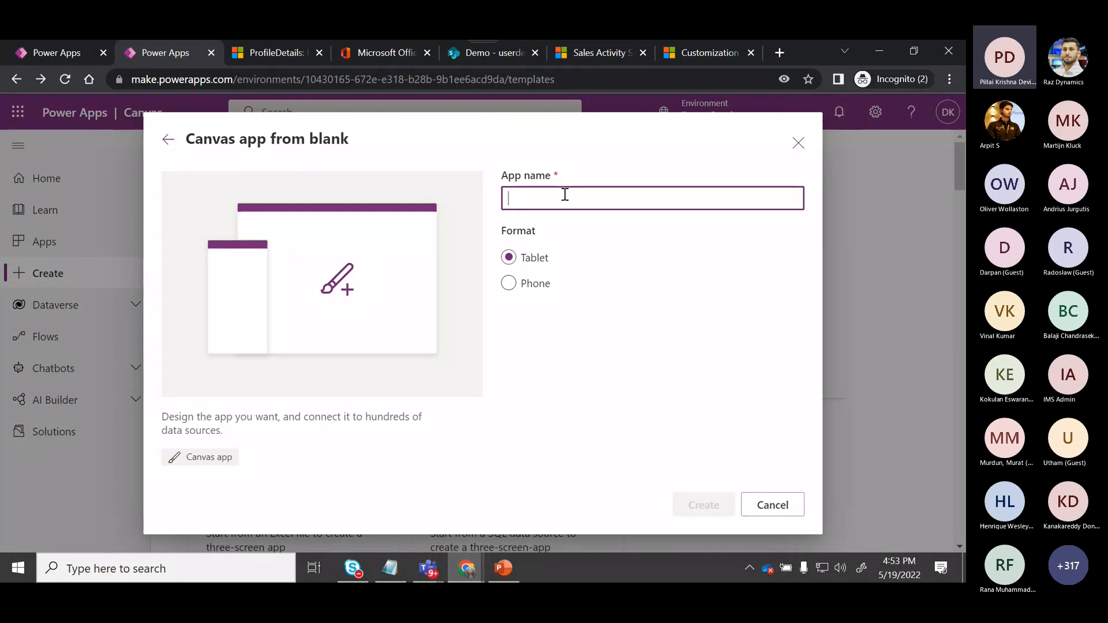
text(DemoApp)
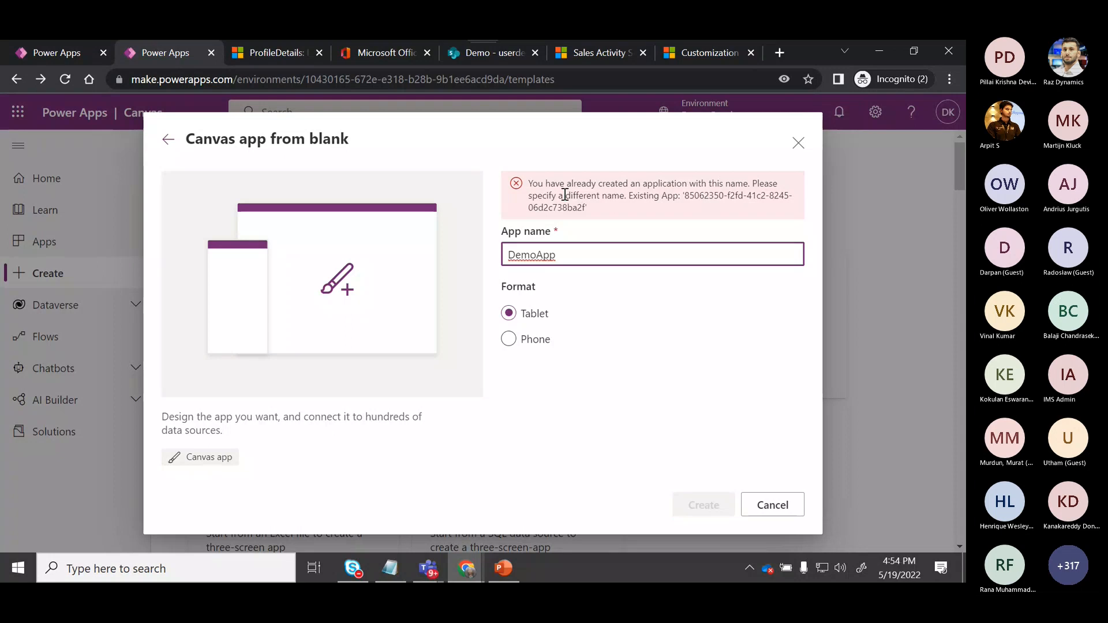
text(2022)
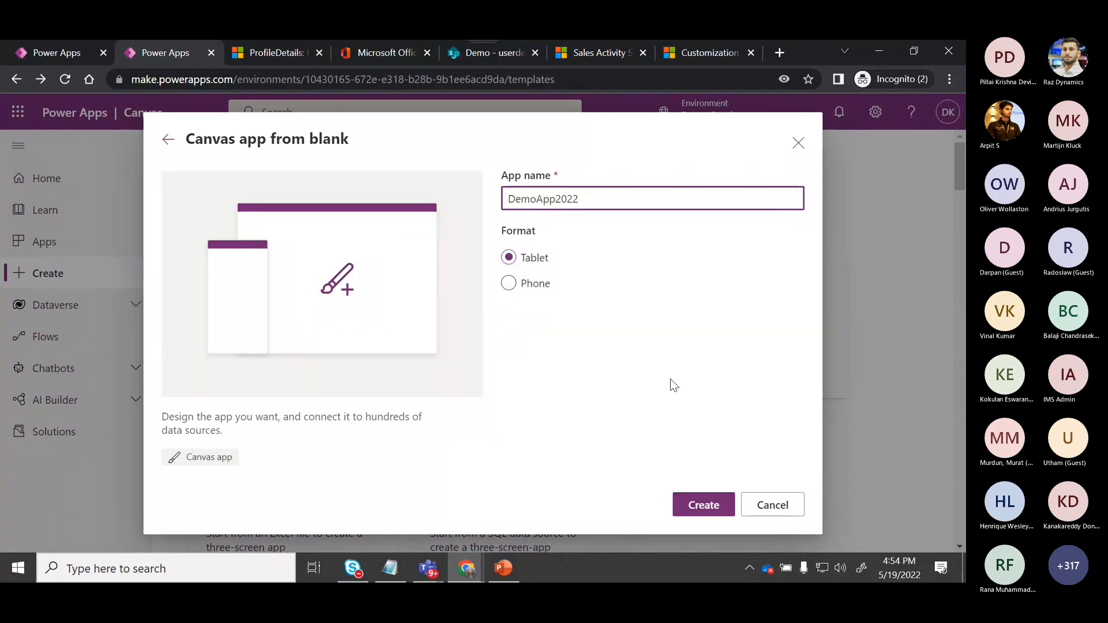
click(708, 508)
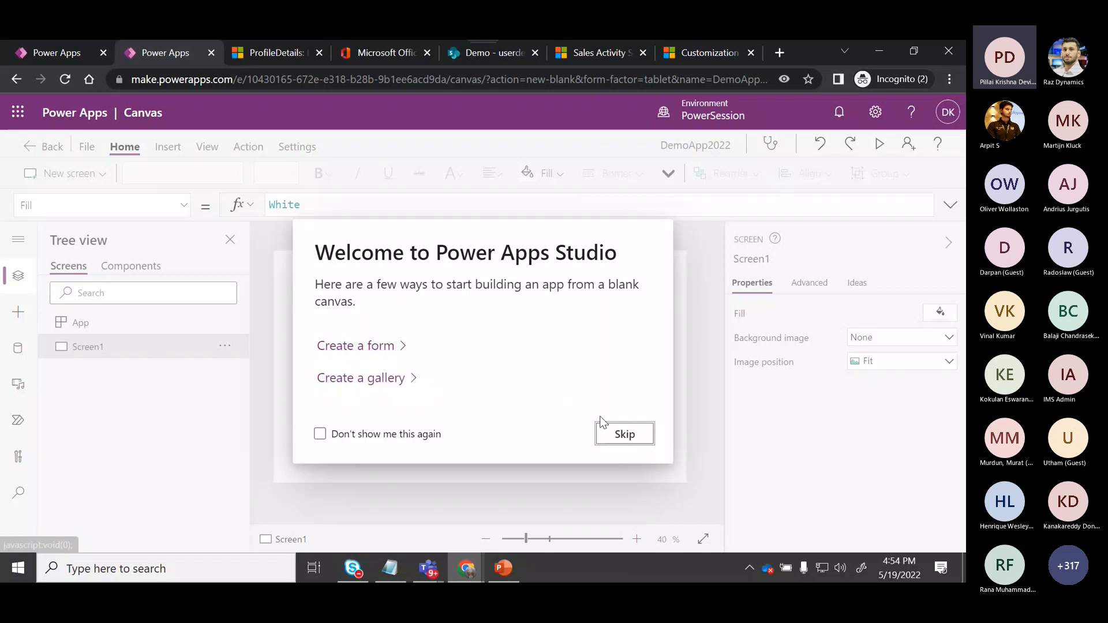
Skip the welcome dialog, insert a label near the screen's upper-left area and set its text to MY IP.
click(620, 435)
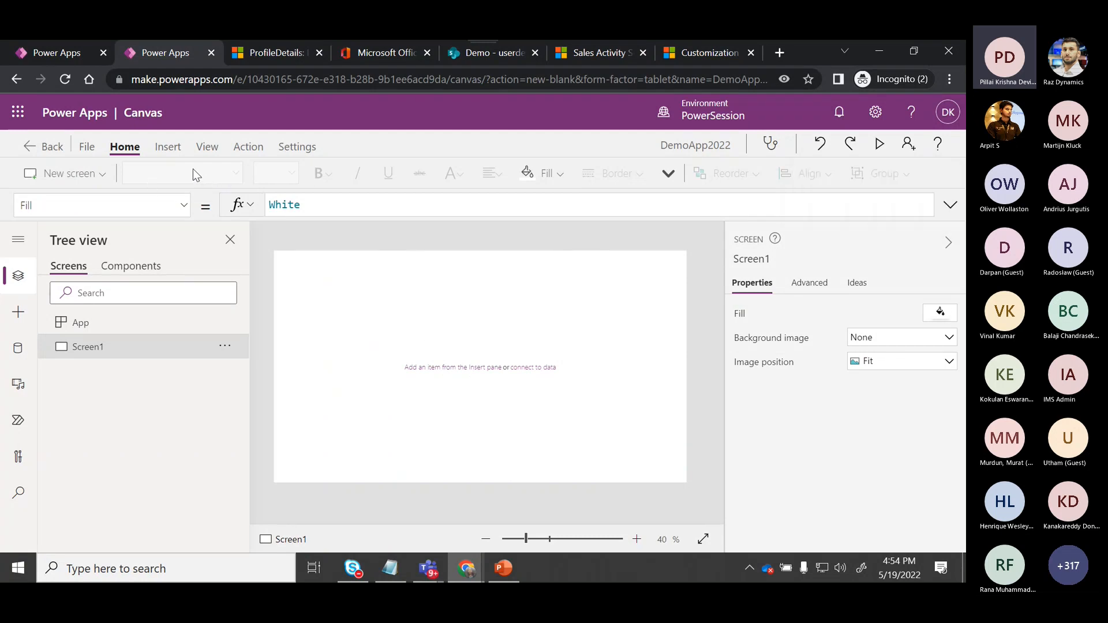
click(172, 150)
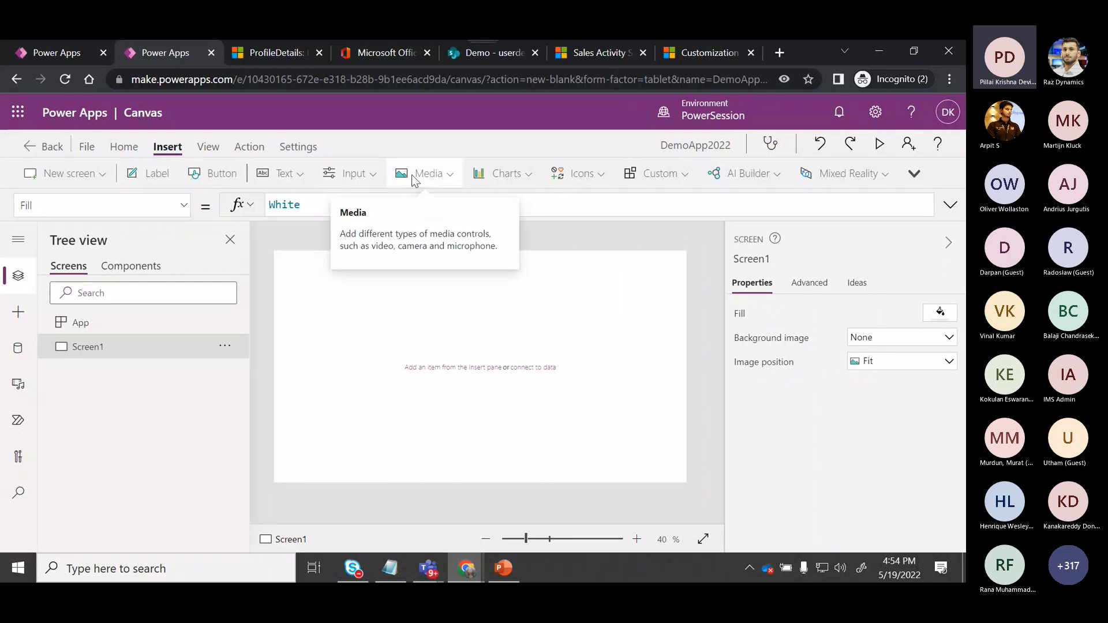
click(136, 175)
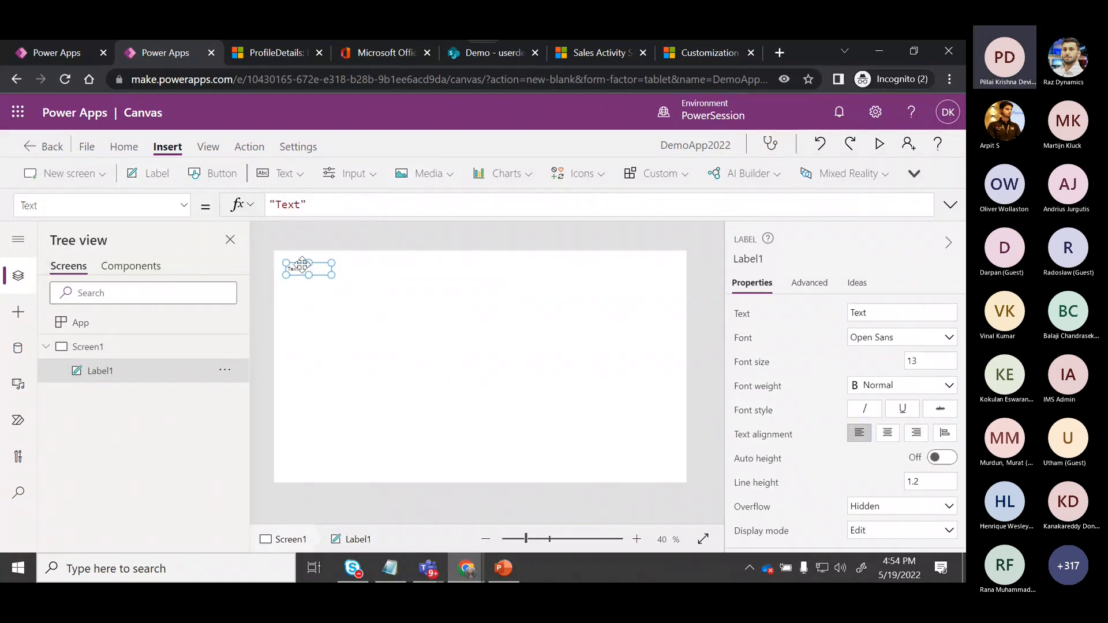
drag(302, 265, 411, 310)
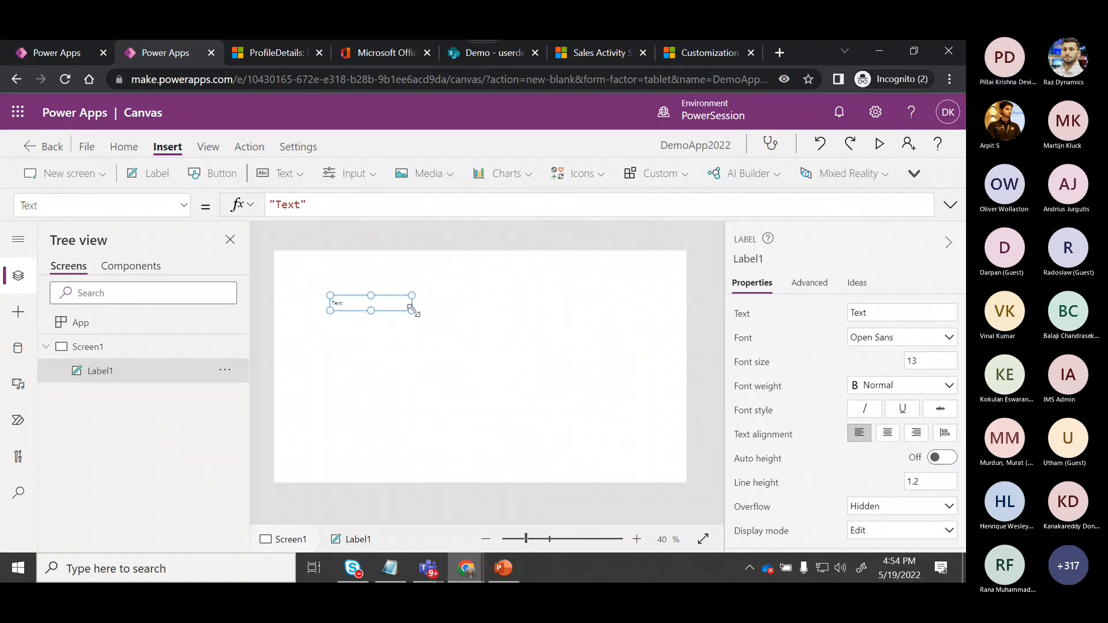
click(354, 387)
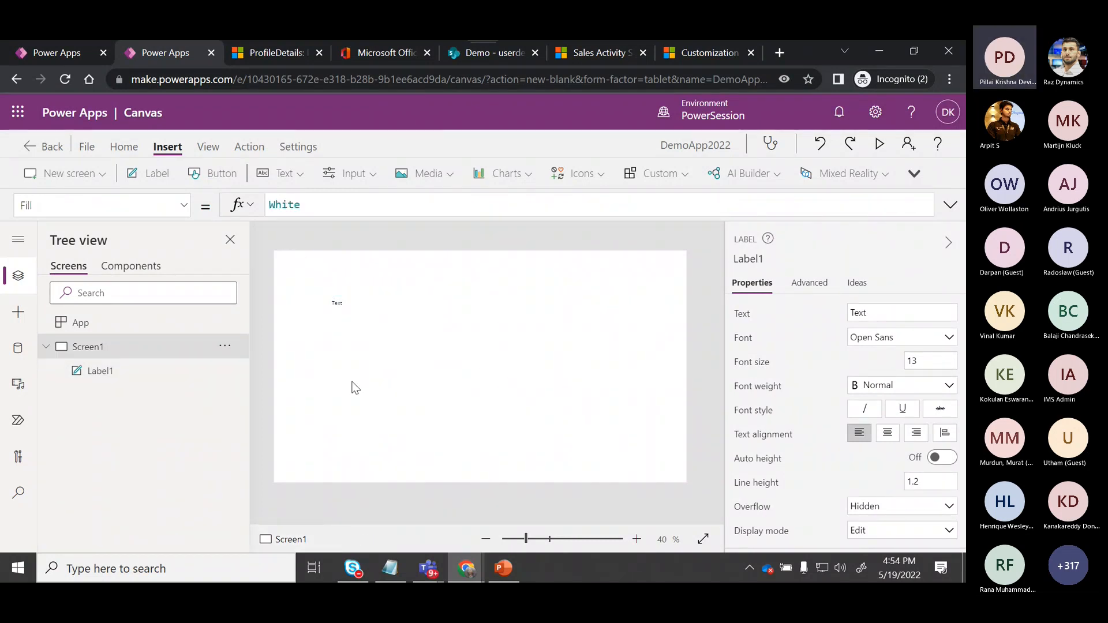
double_click(340, 303)
text(MY )
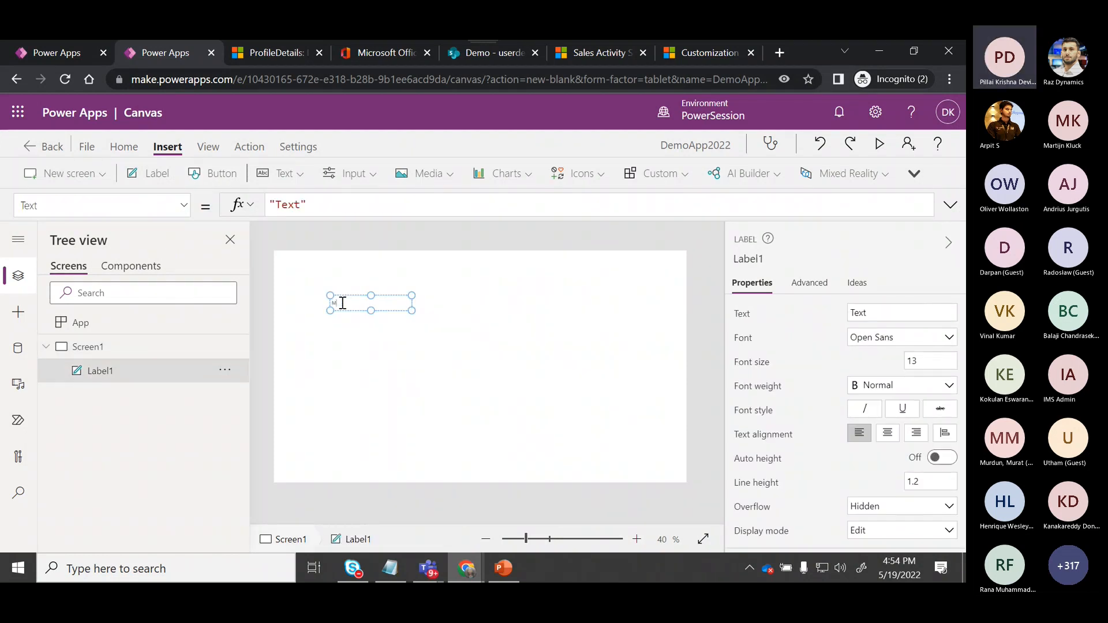
text(IP)
Format the label with Georgia font, size 25 and bold weight, and append a colon to its text.
click(949, 343)
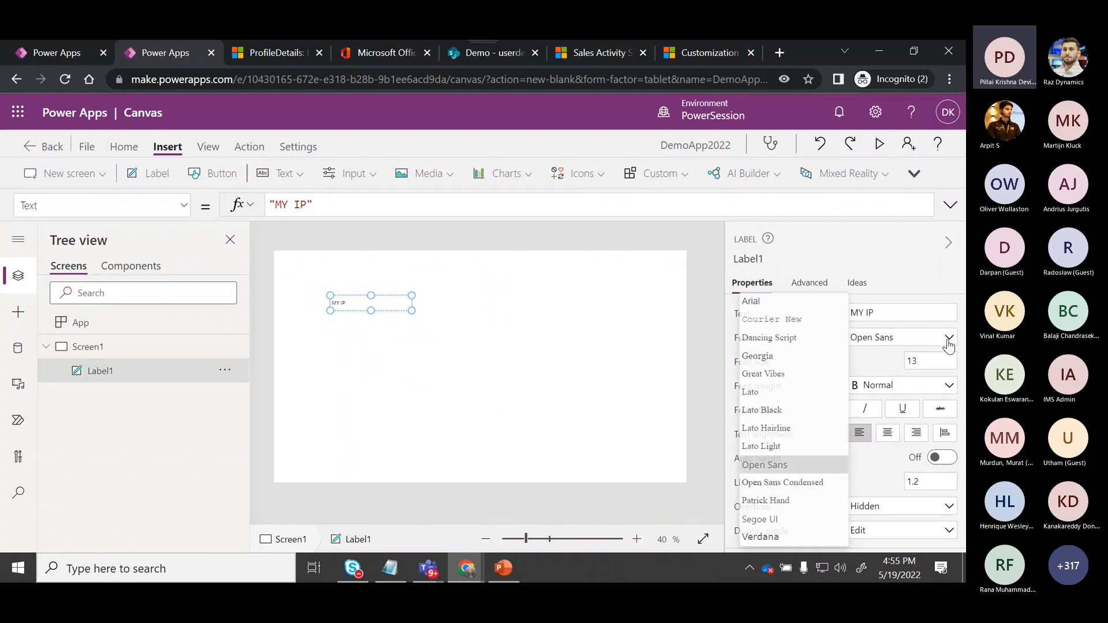
click(812, 356)
click(954, 359)
key(BackSpace)
key(BackSpace)
text(25)
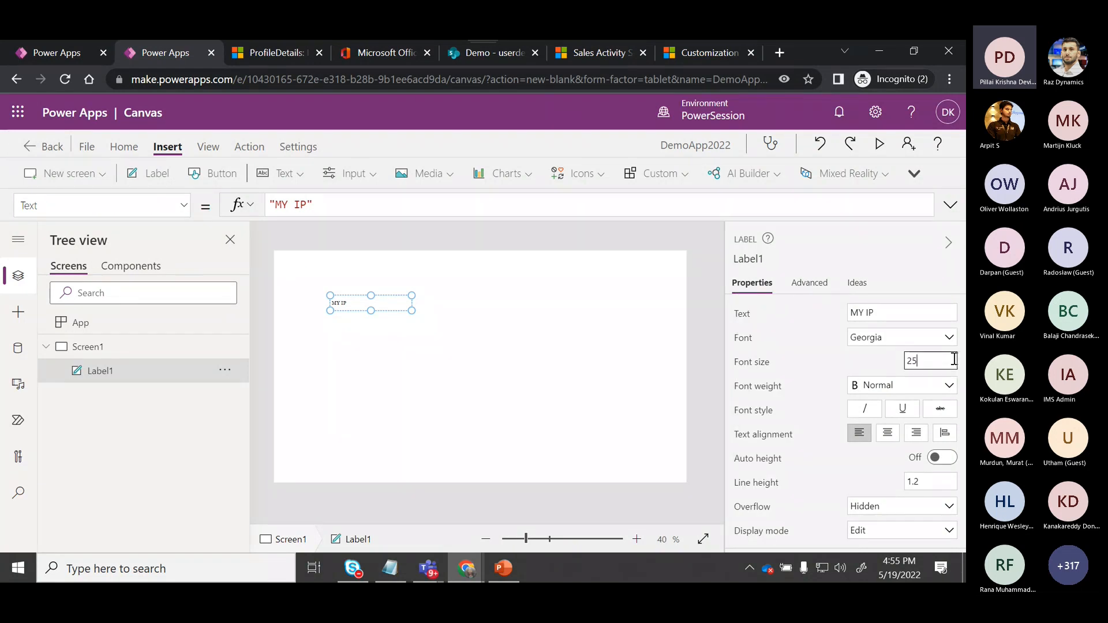
click(949, 386)
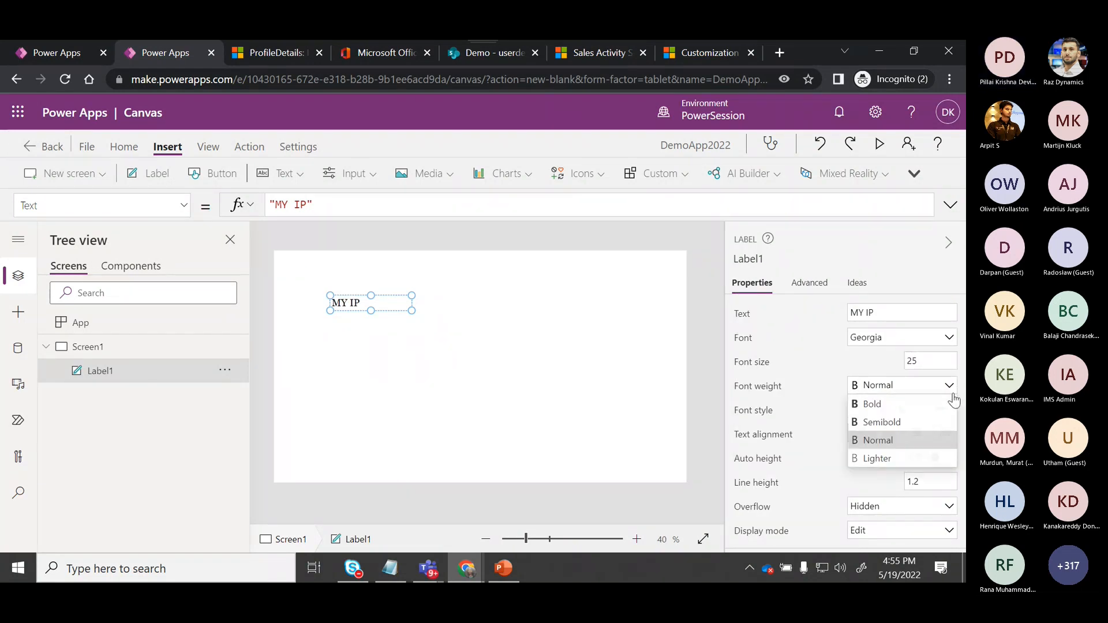
click(905, 406)
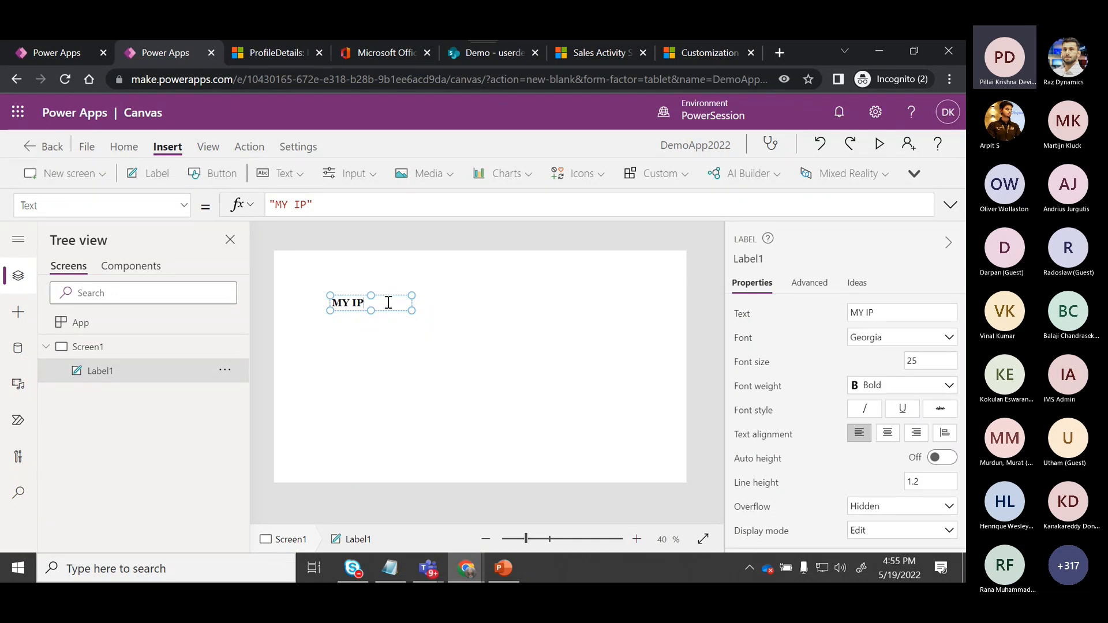
text(:)
Insert a button beside the MY IP: label and set its text to getmyip.
click(234, 184)
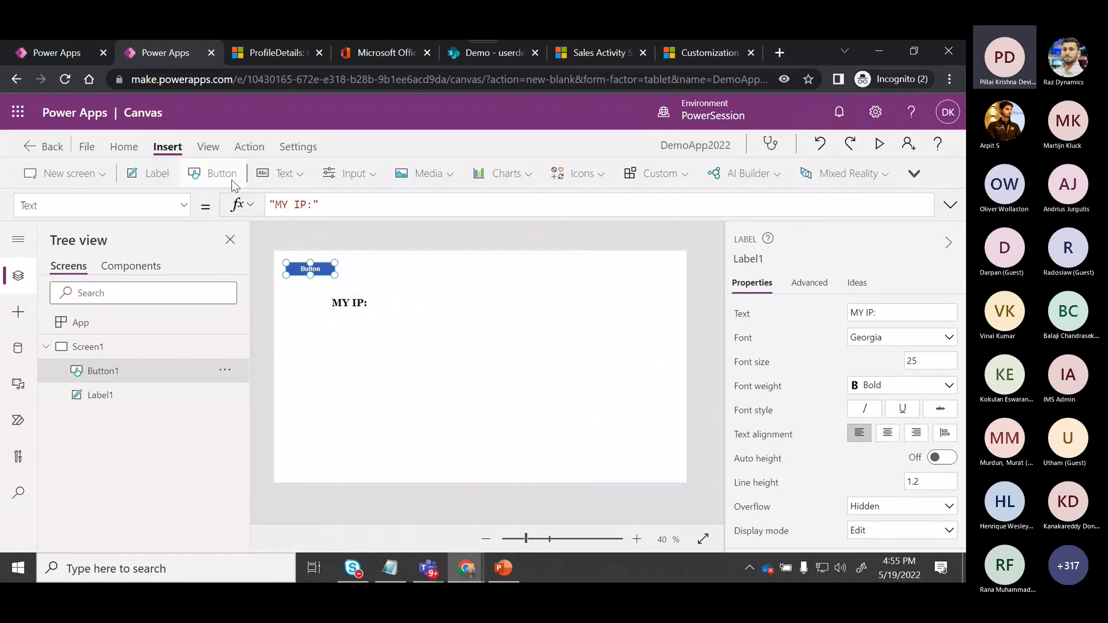
drag(310, 269, 473, 316)
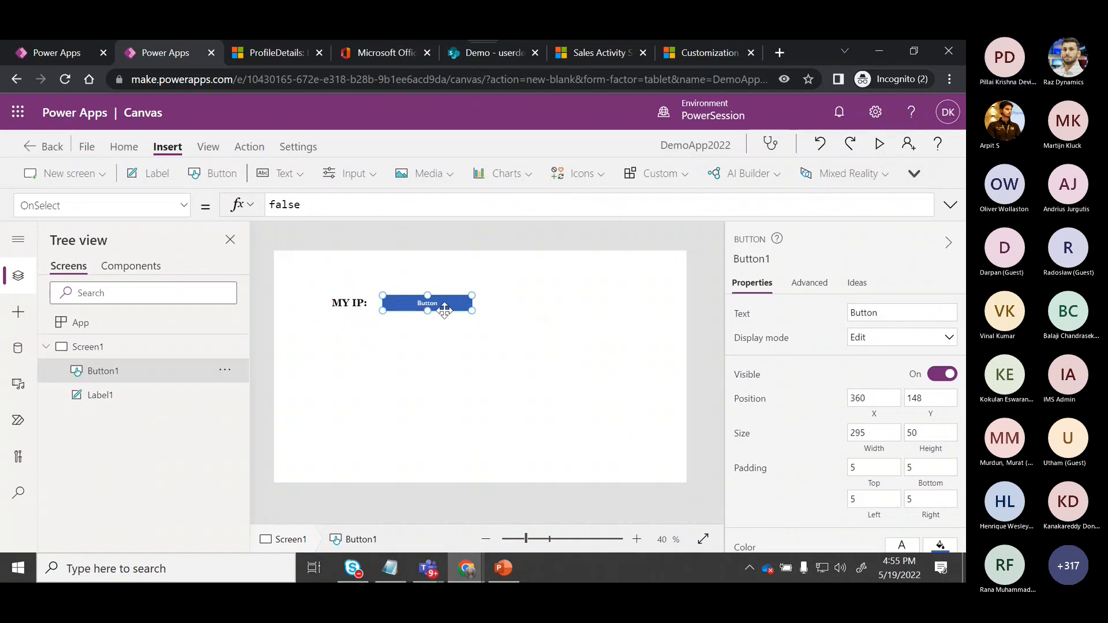
double_click(428, 303)
text(getmyIp)
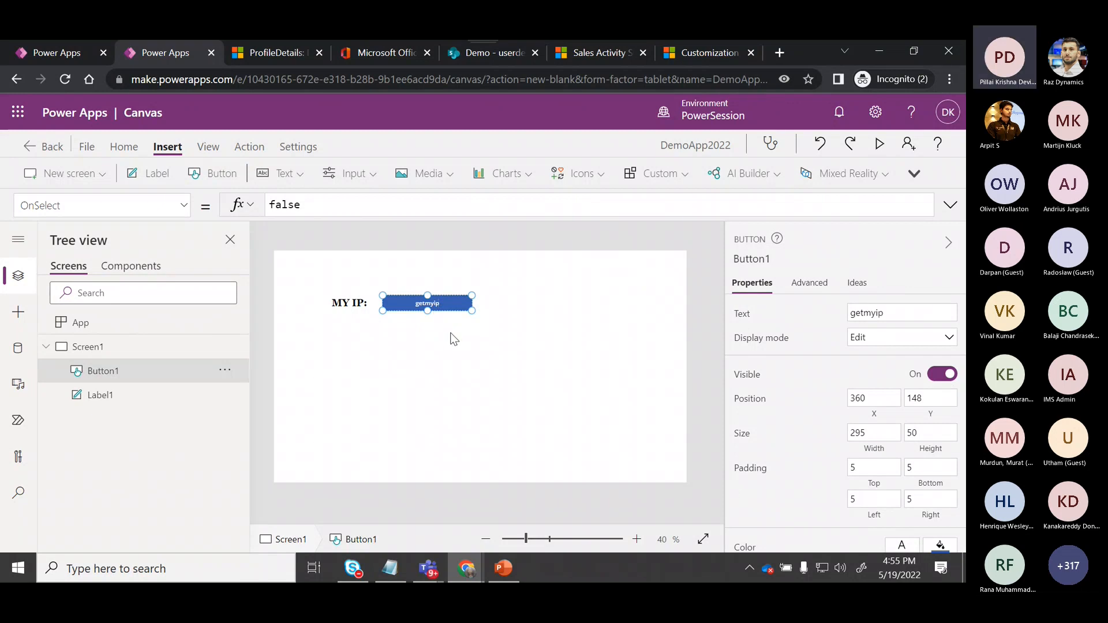
click(341, 331)
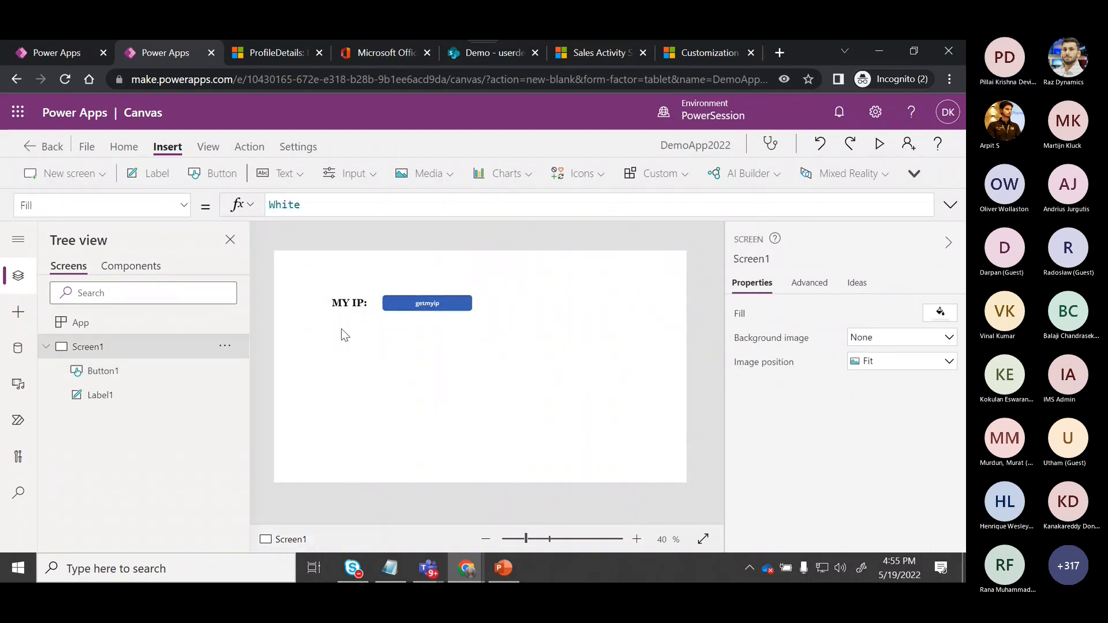
Insert a second label below the button and clear its default text.
click(169, 179)
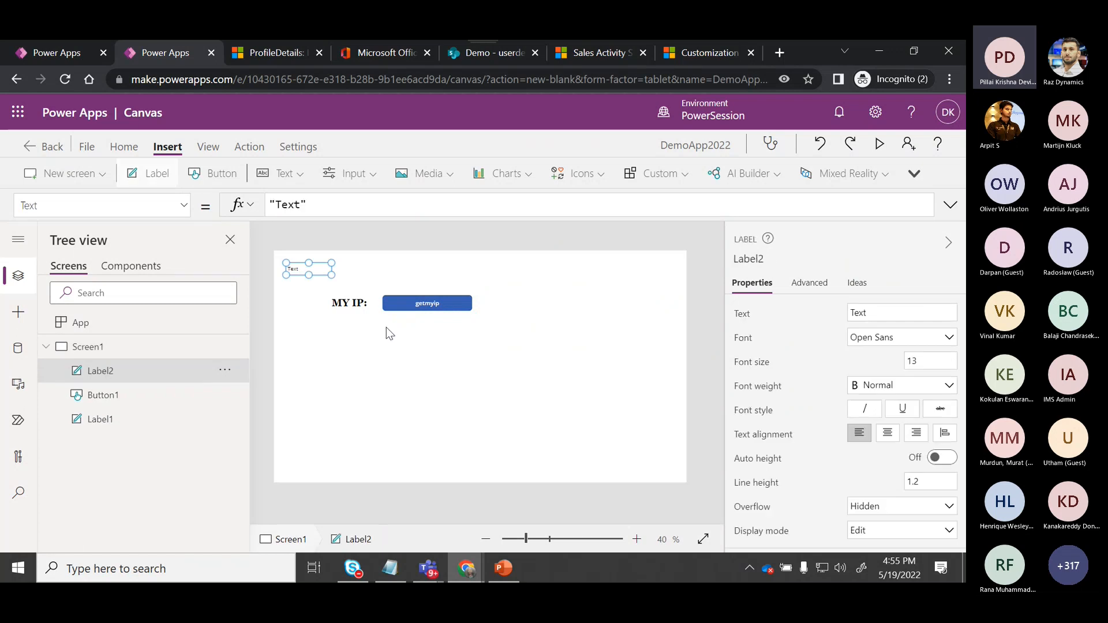
drag(300, 263, 490, 360)
drag(302, 204, 278, 205)
key(BackSpace)
click(385, 434)
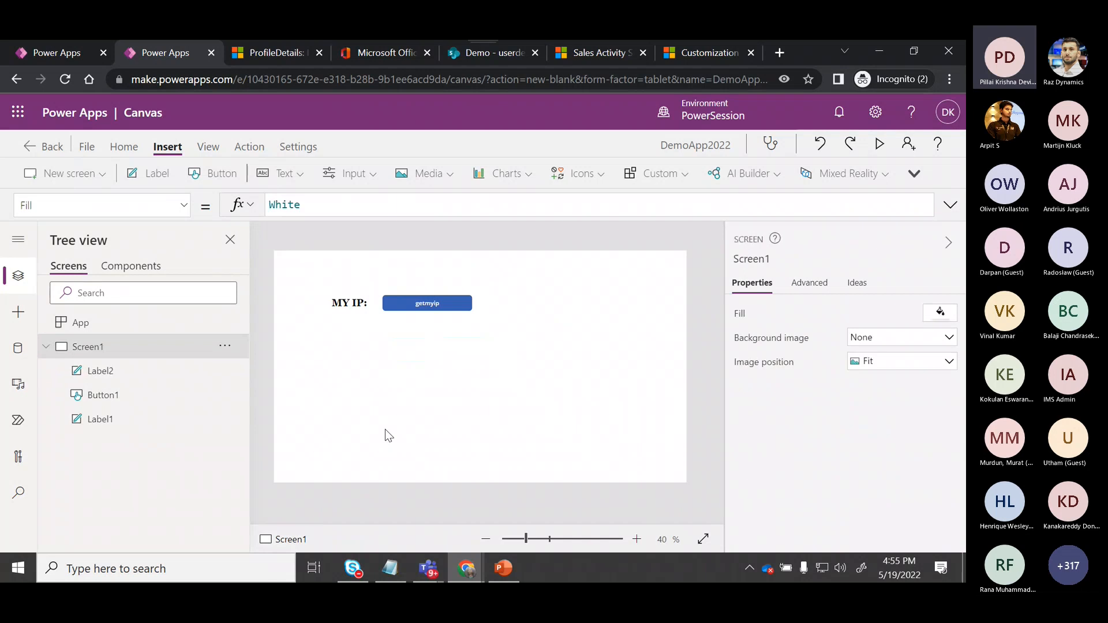
Add the GetMyIPAddress flow to the getmyip button through Power Automate.
click(451, 313)
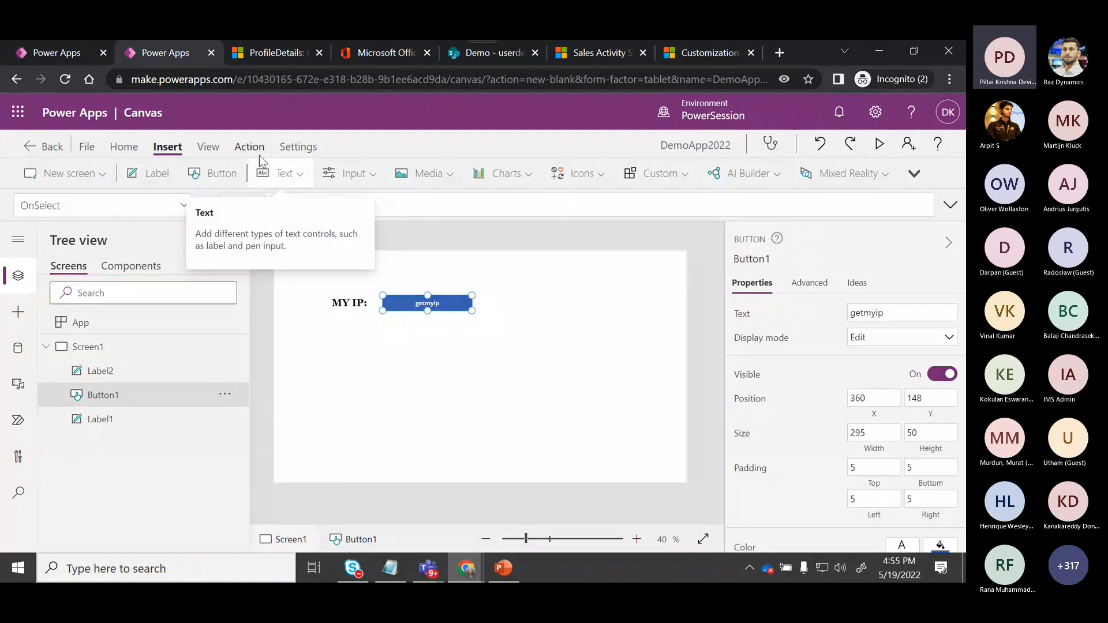
click(253, 149)
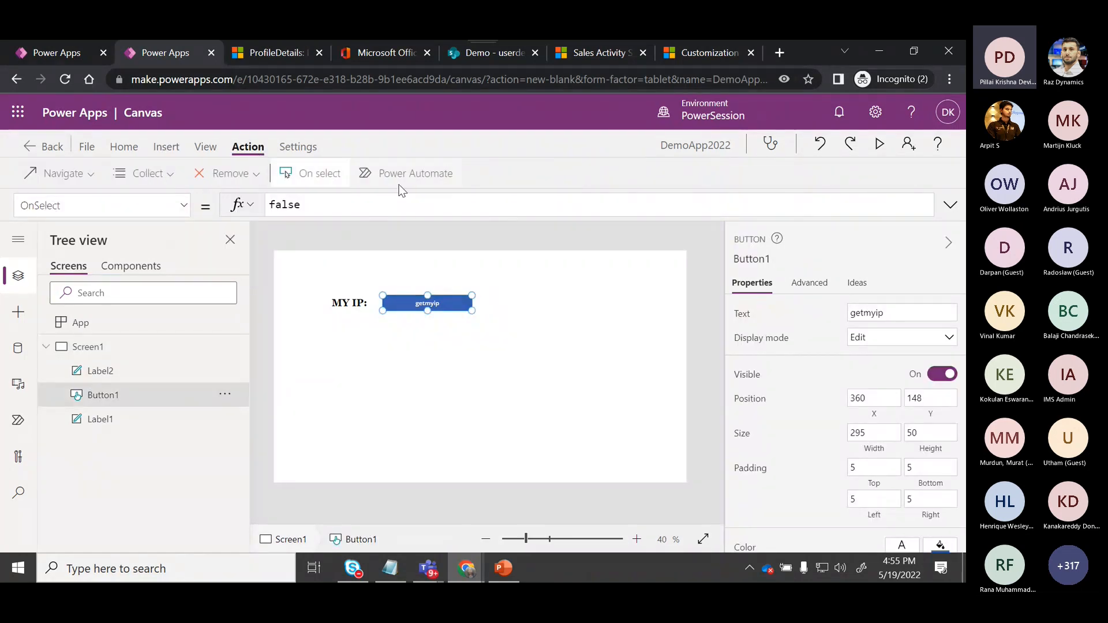
click(421, 180)
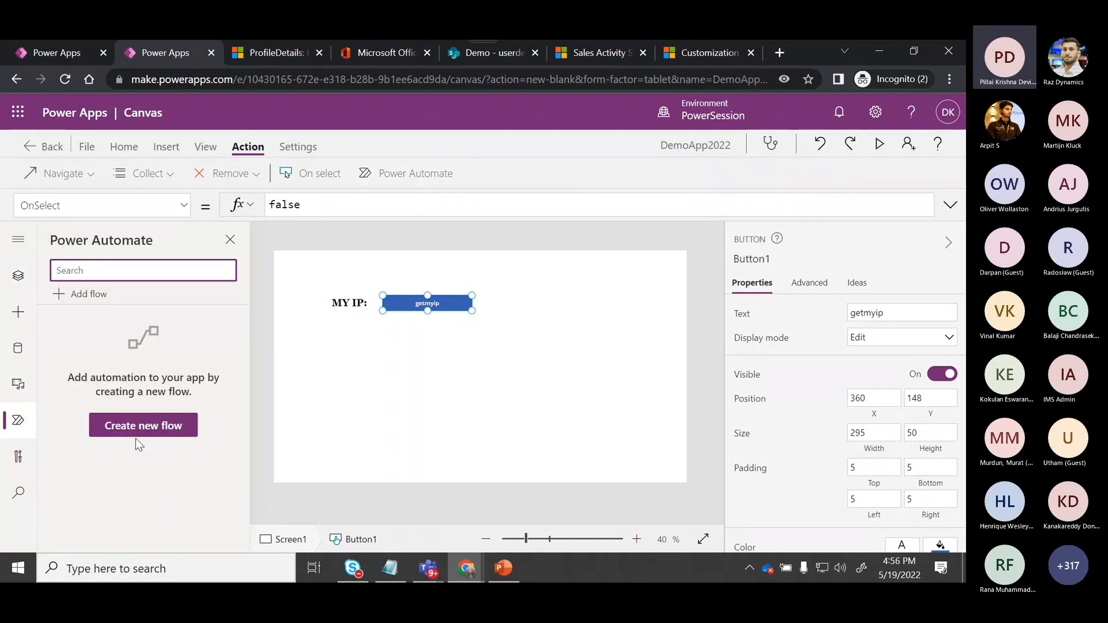
click(90, 295)
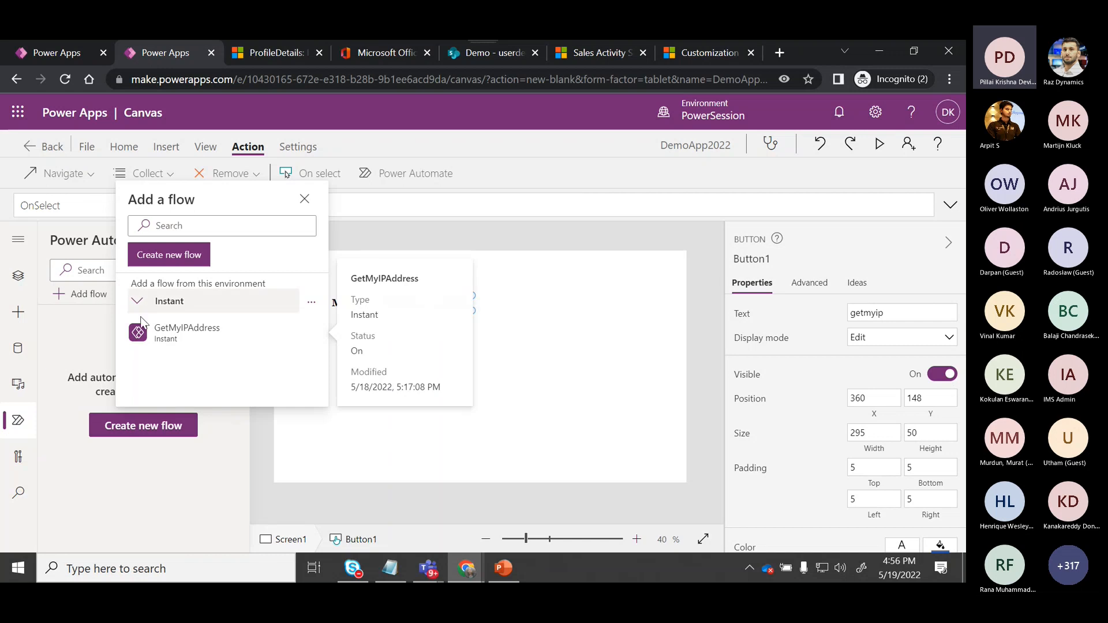
click(180, 335)
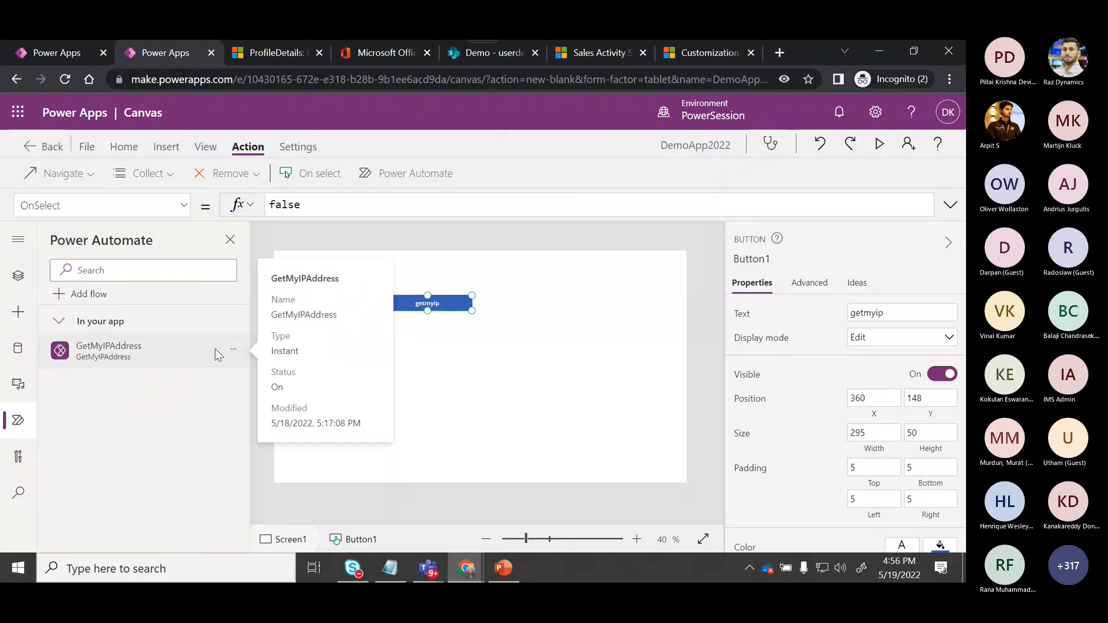
Open the GetMyIPAddress flow for editing and expand its PowerApps trigger.
click(234, 348)
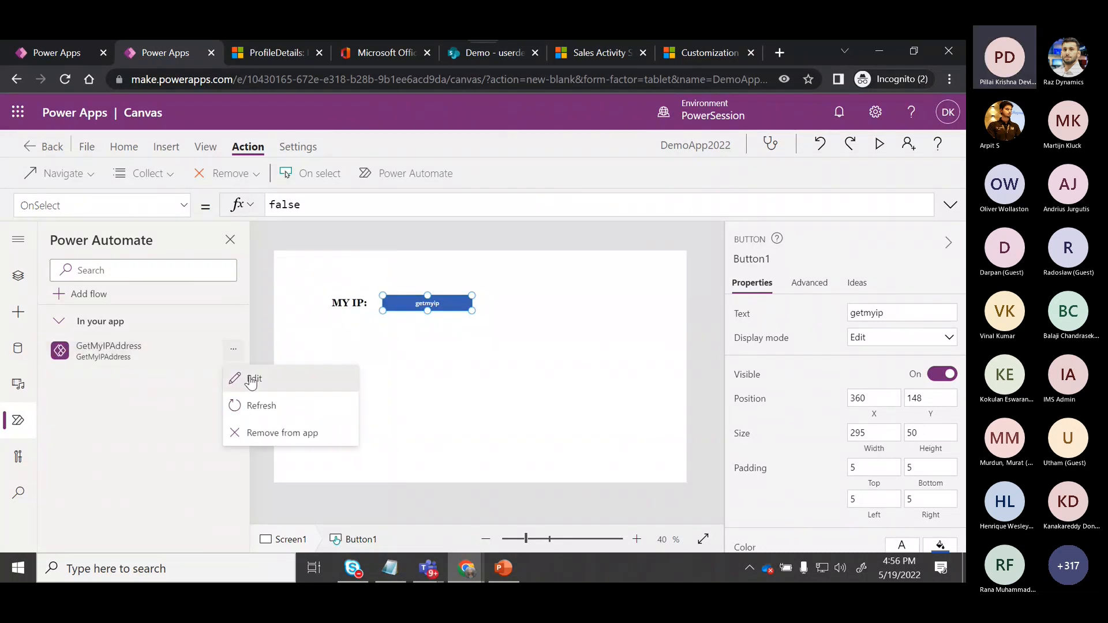
click(250, 379)
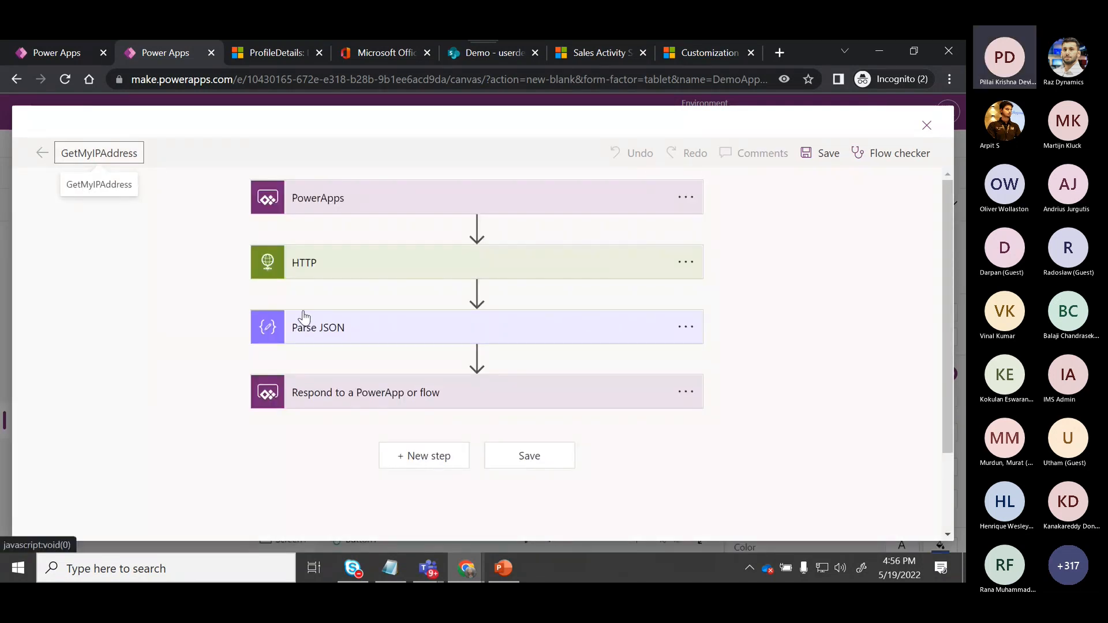
click(302, 203)
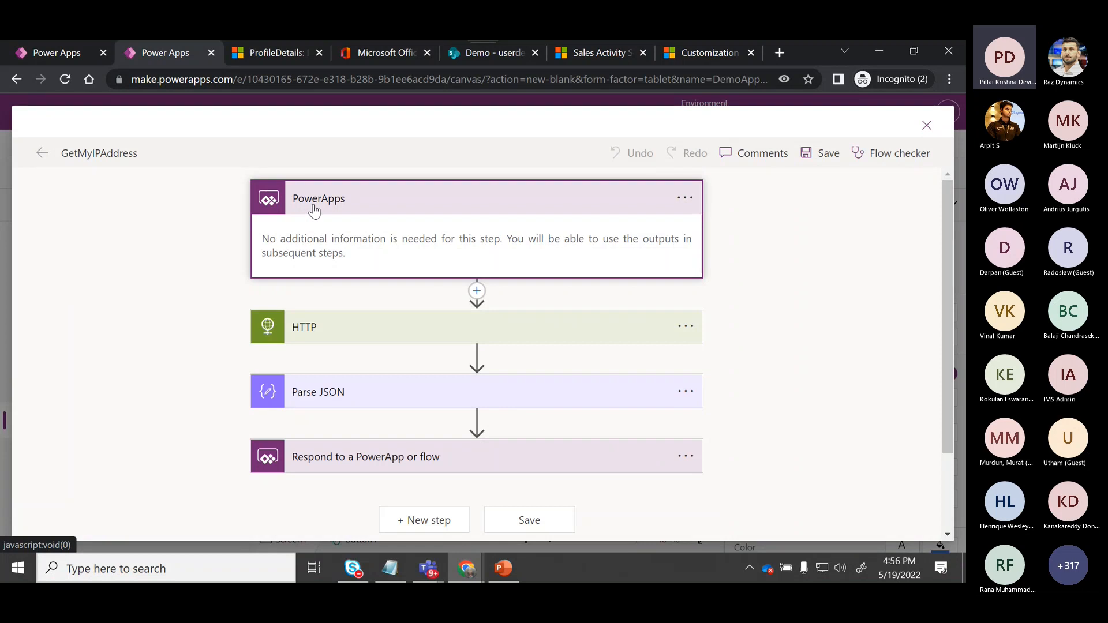
click(316, 329)
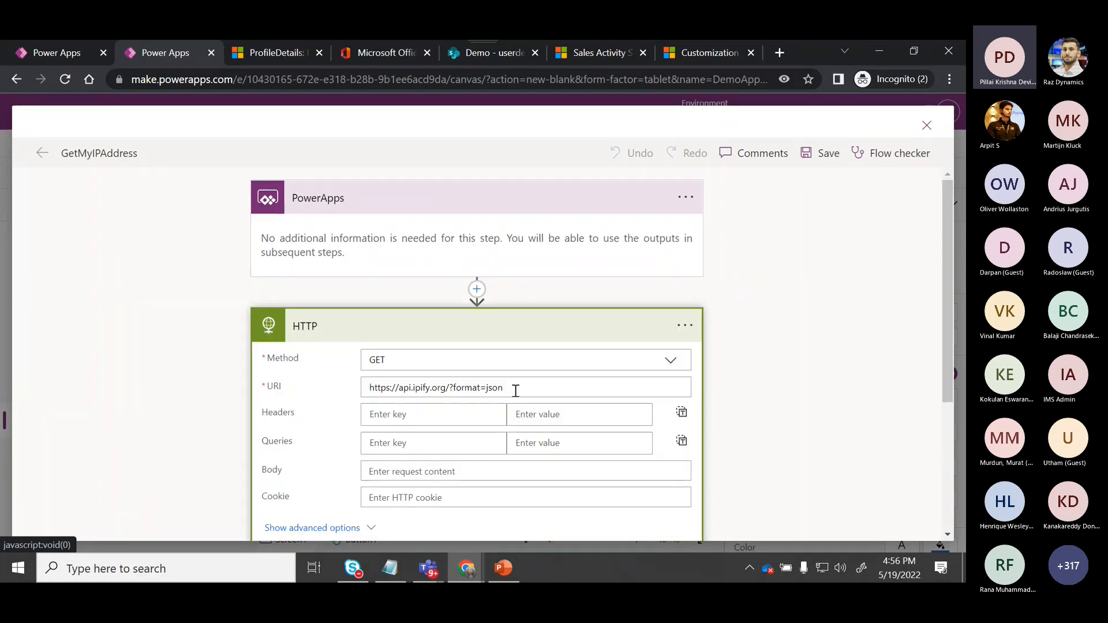
click(515, 390)
drag(515, 390, 370, 386)
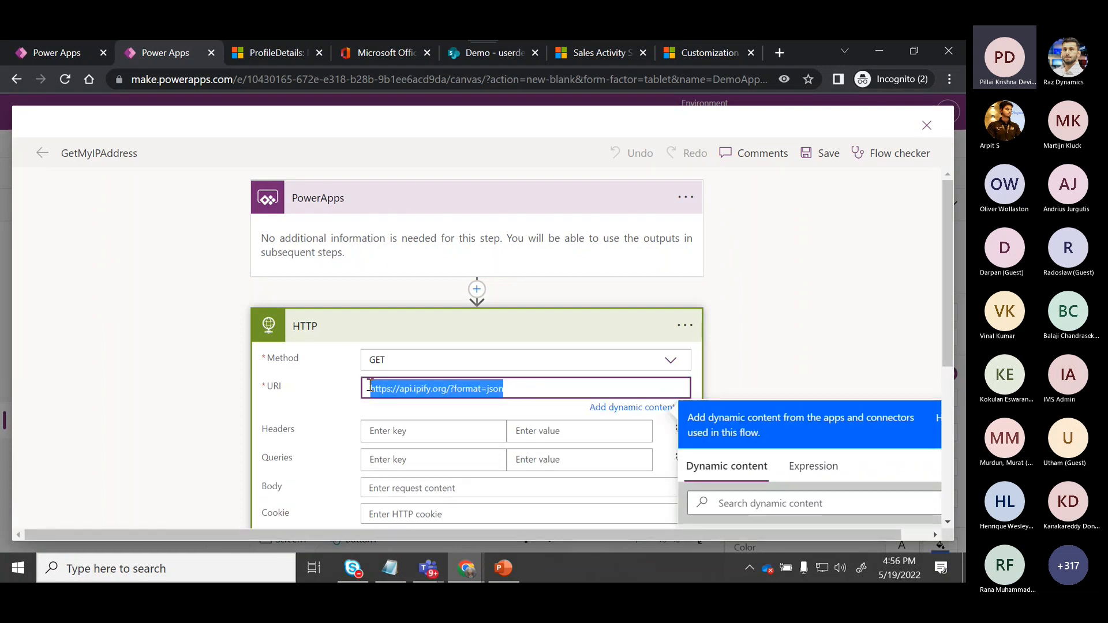
click(347, 333)
click(347, 334)
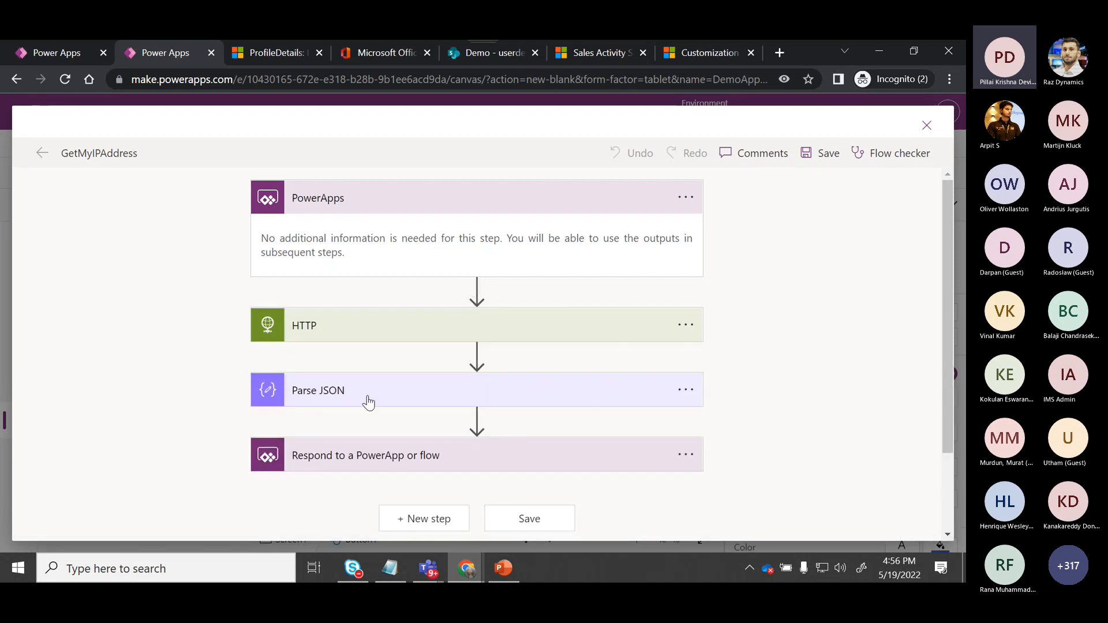
Review the Parse JSON schema and the My IP Address response output, then save the flow.
click(356, 398)
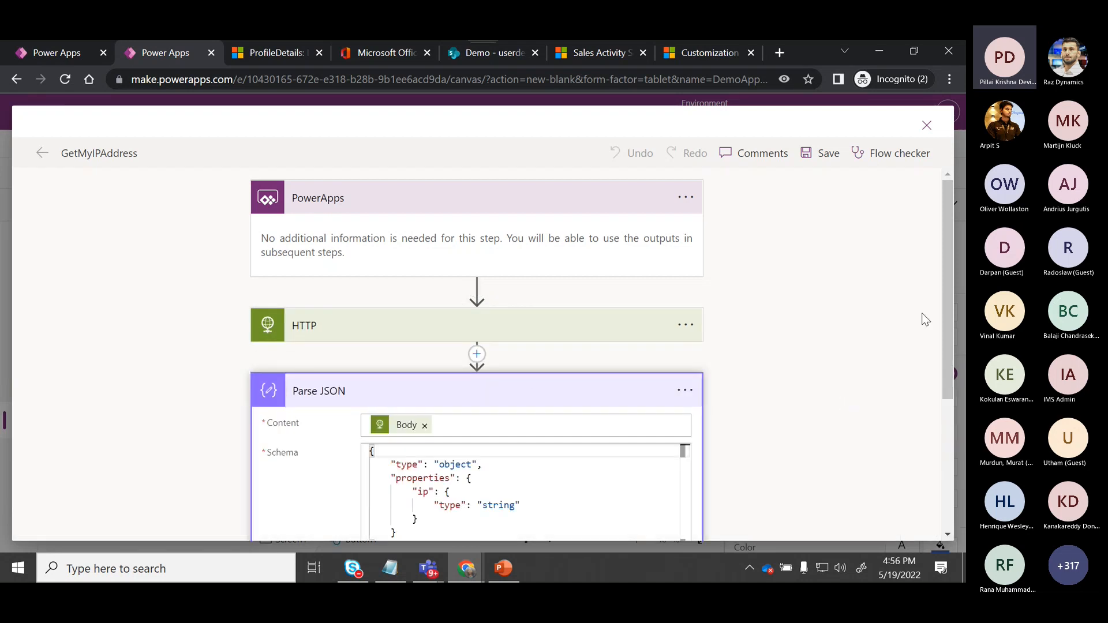
drag(947, 319, 938, 386)
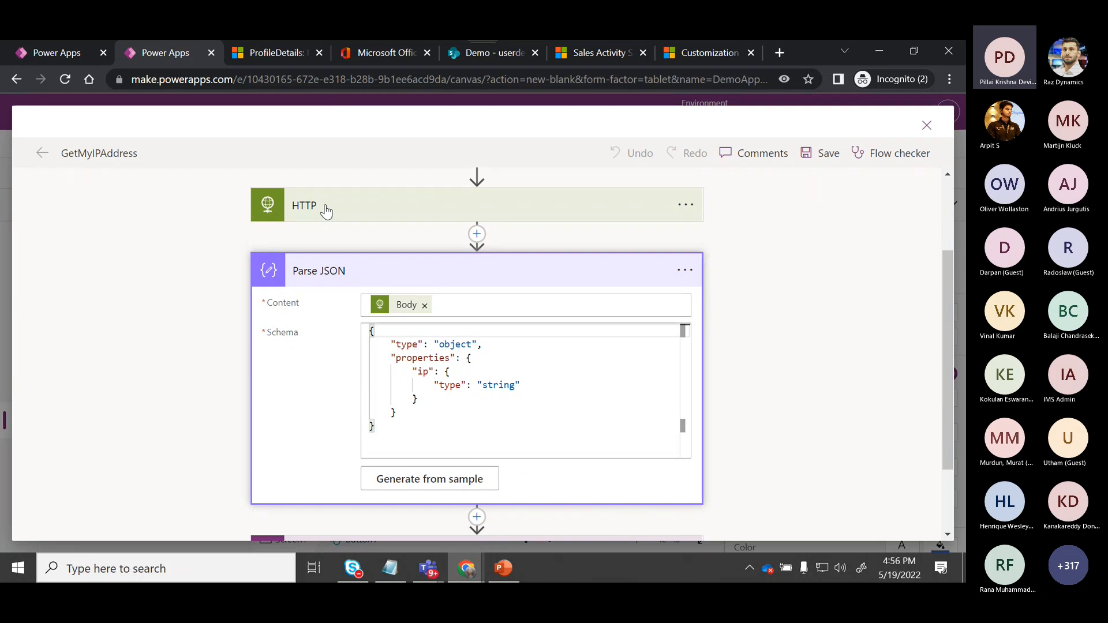
click(330, 273)
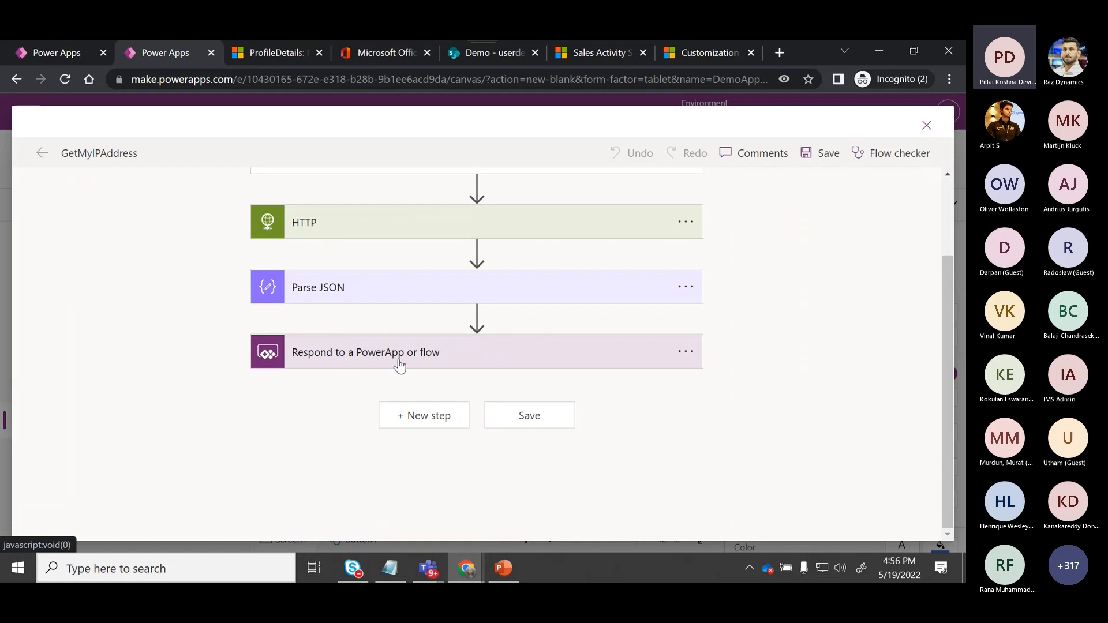
click(318, 363)
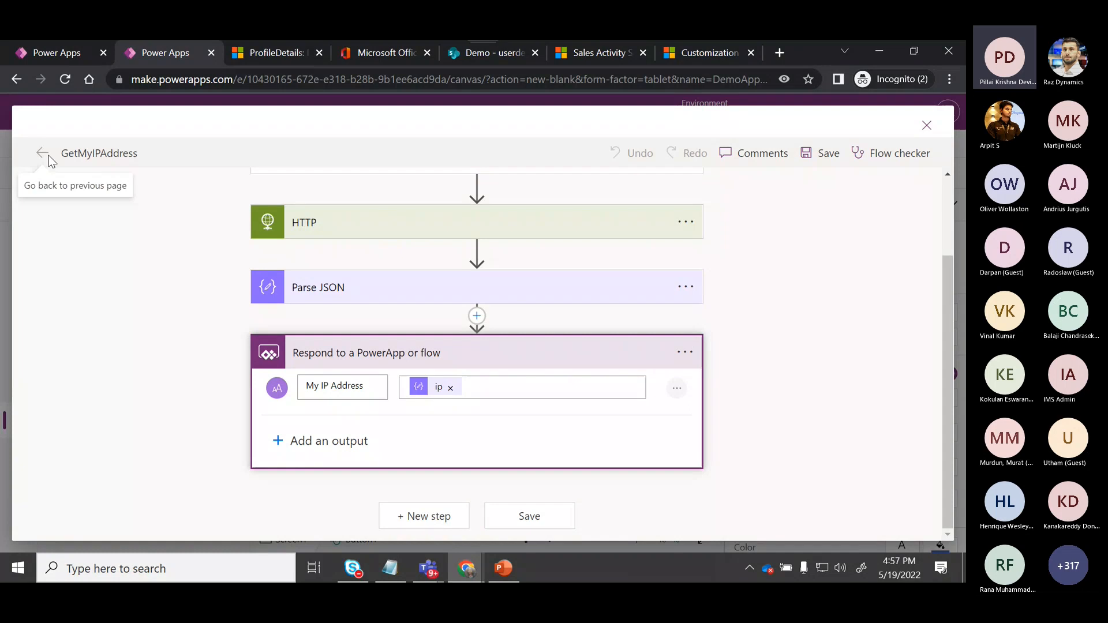
click(556, 528)
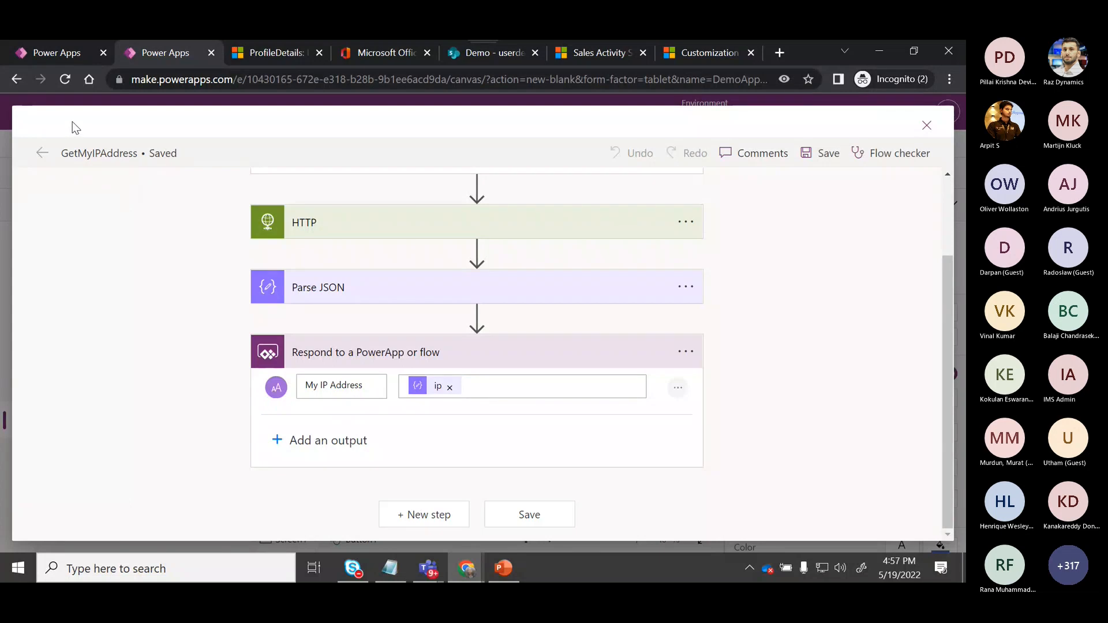
Leave the flow editor and return to the Power Apps Apps list.
click(16, 80)
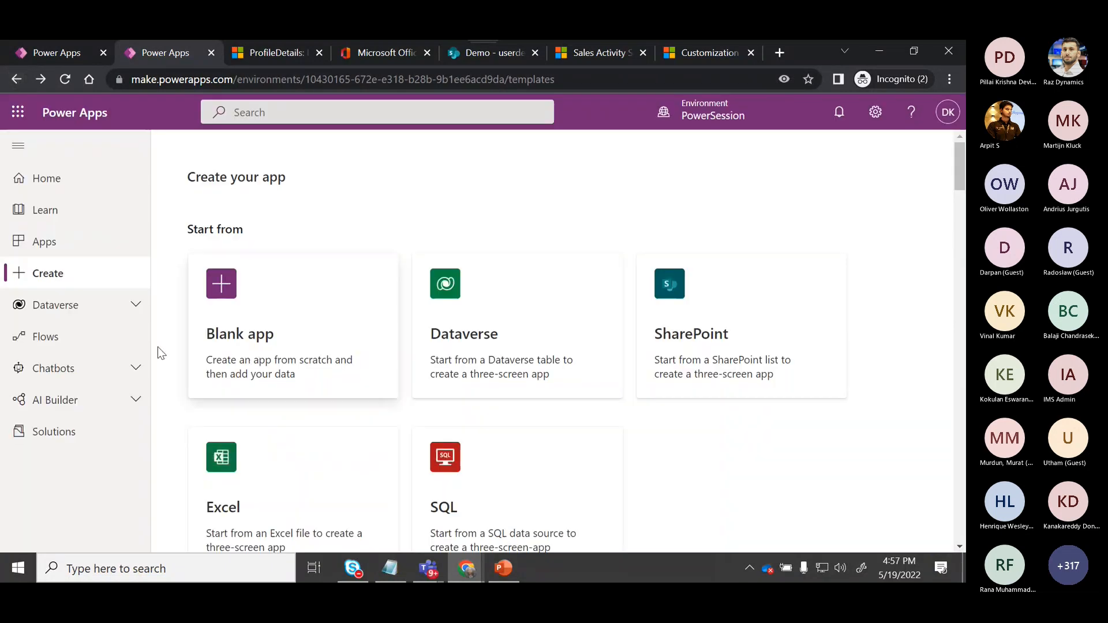
click(66, 254)
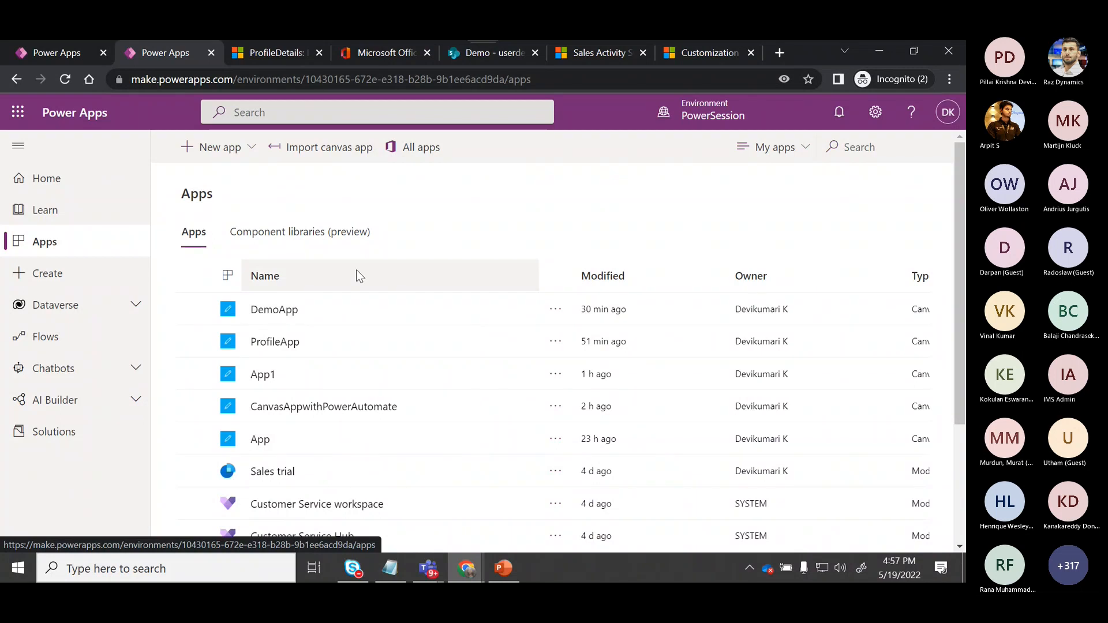
drag(960, 349, 939, 224)
click(67, 79)
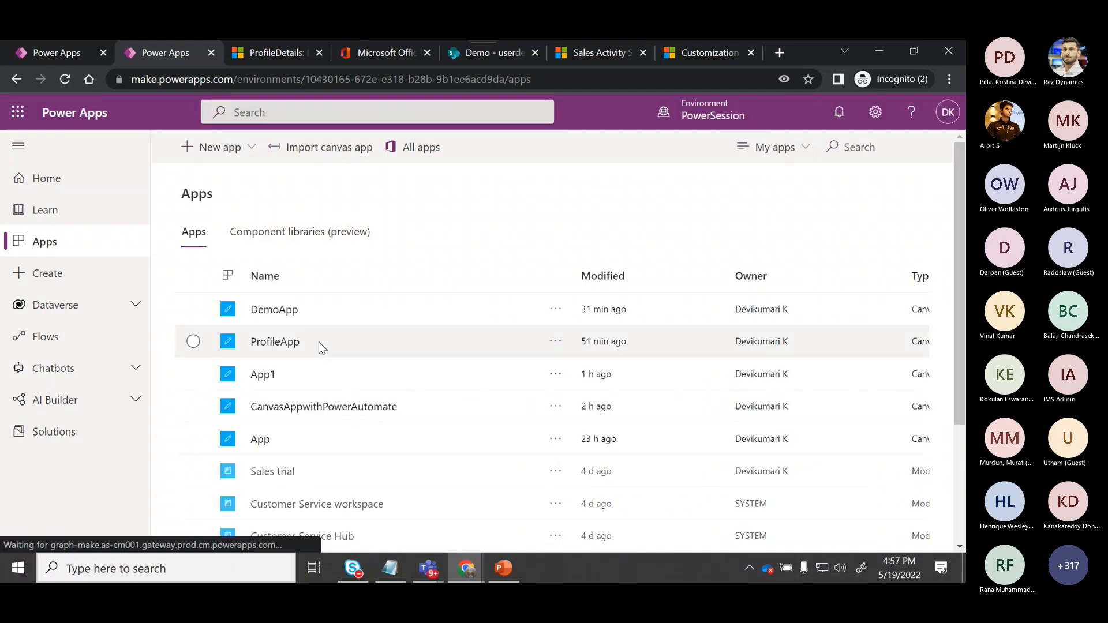
click(59, 54)
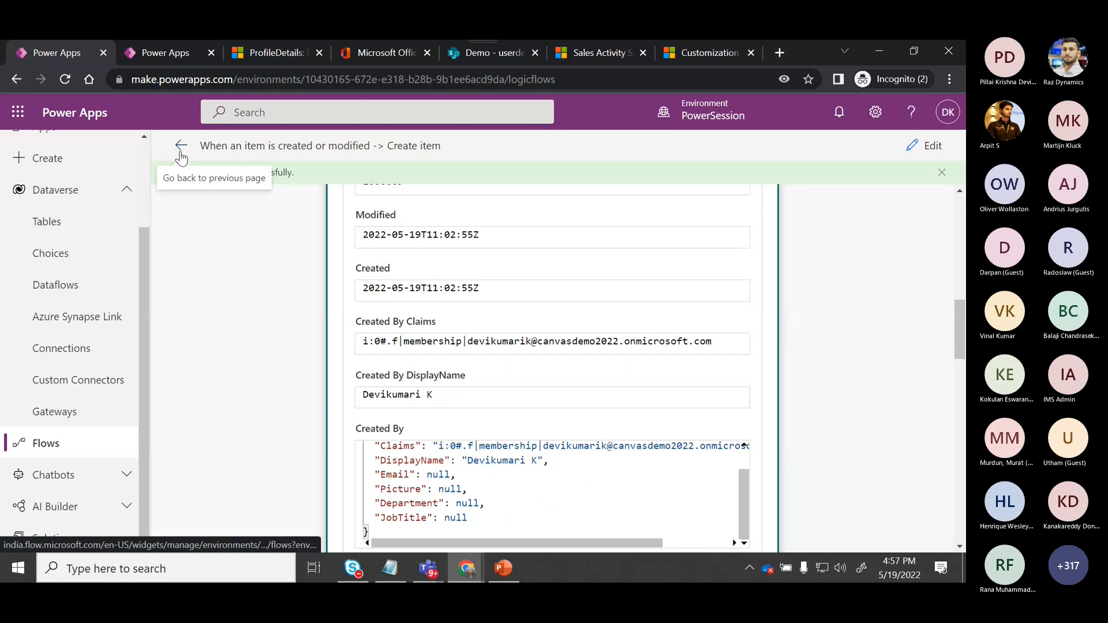
click(183, 61)
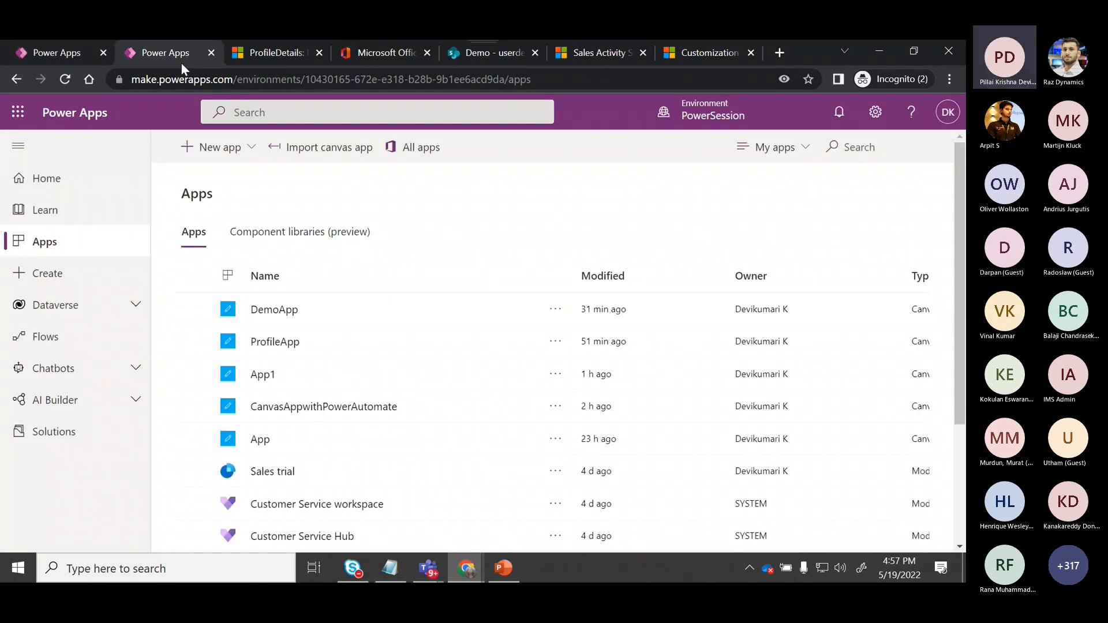
click(245, 160)
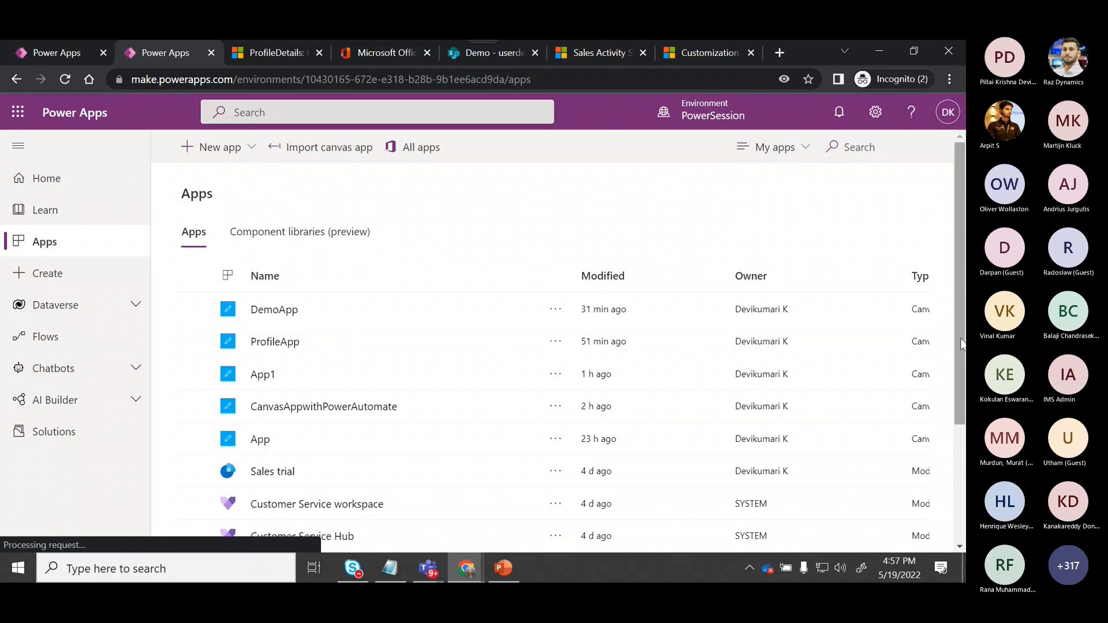
click(956, 462)
drag(958, 507, 941, 226)
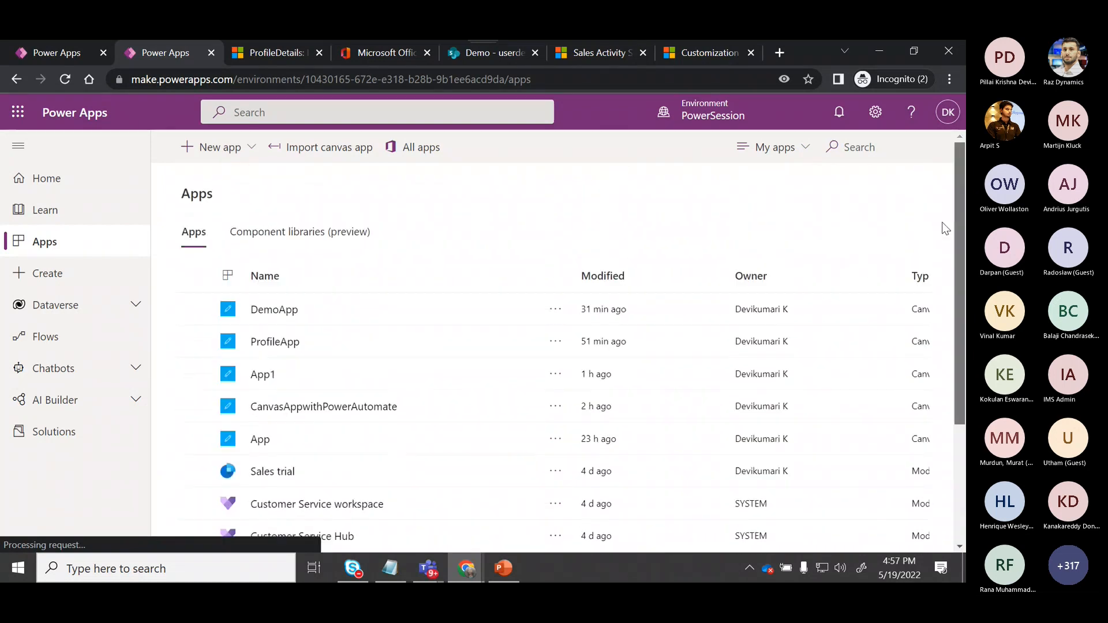
Create a blank Tablet canvas app named AppIP and skip the welcome dialog.
click(237, 152)
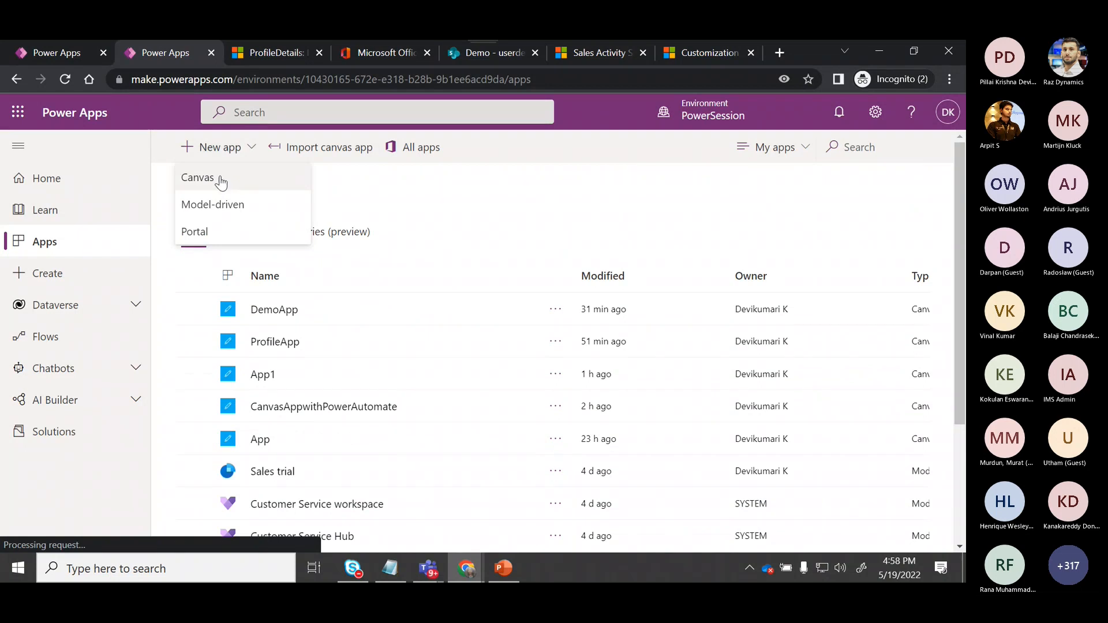
click(220, 176)
click(536, 198)
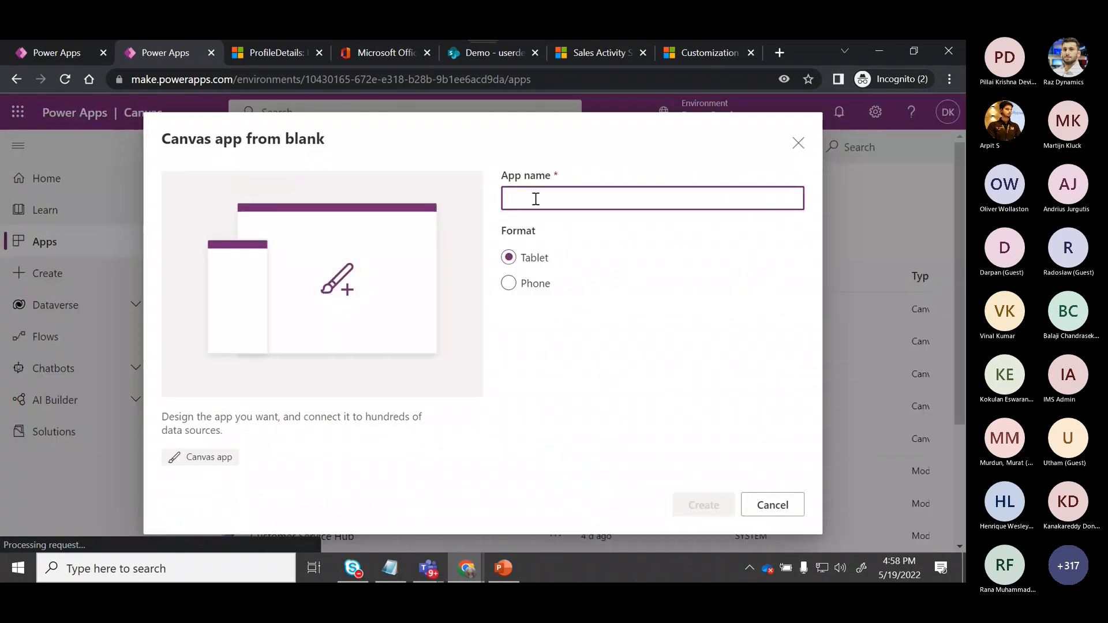
text(App)
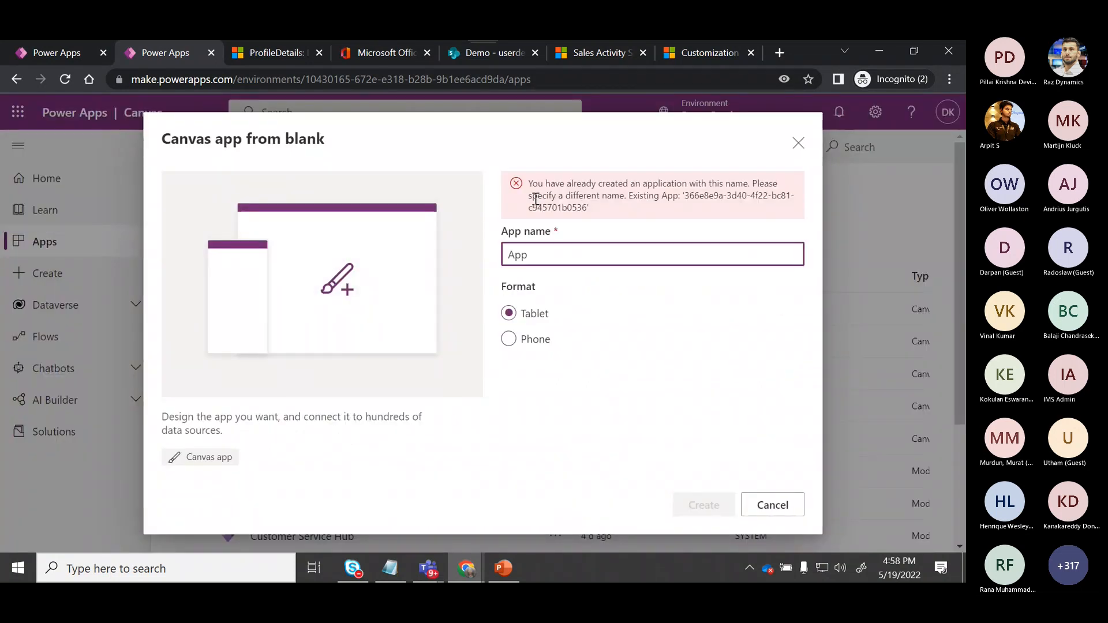
text(IP)
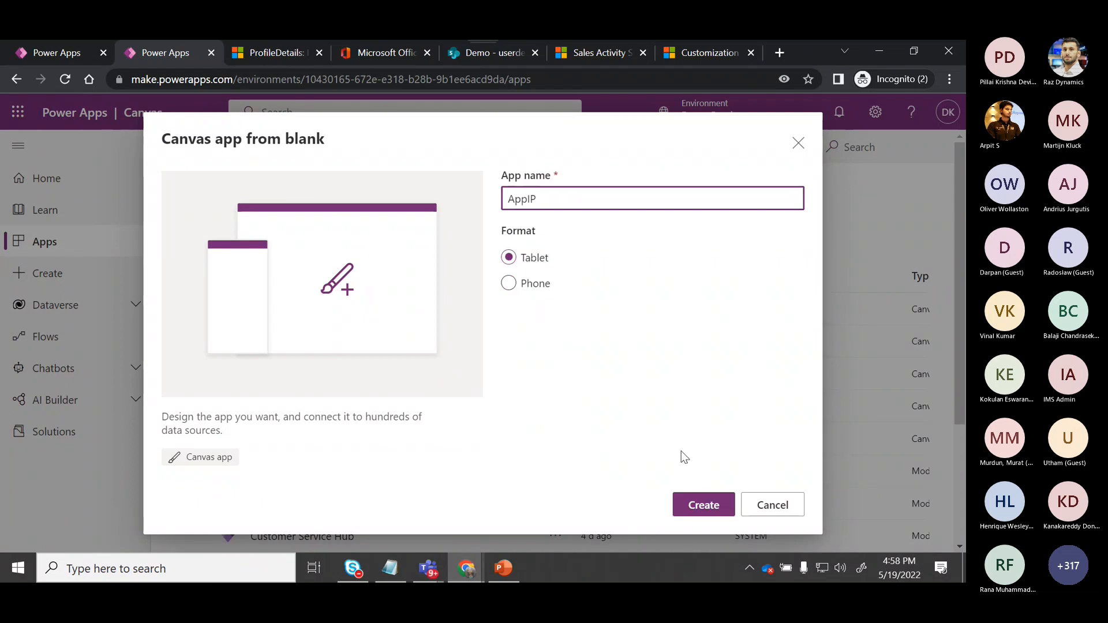
click(704, 507)
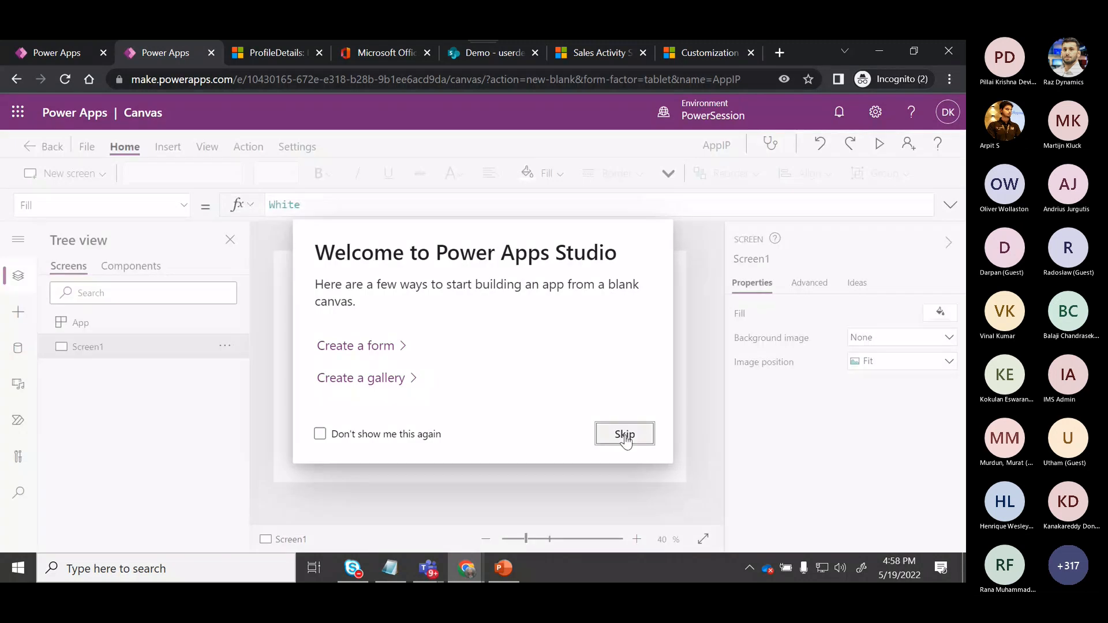
click(625, 436)
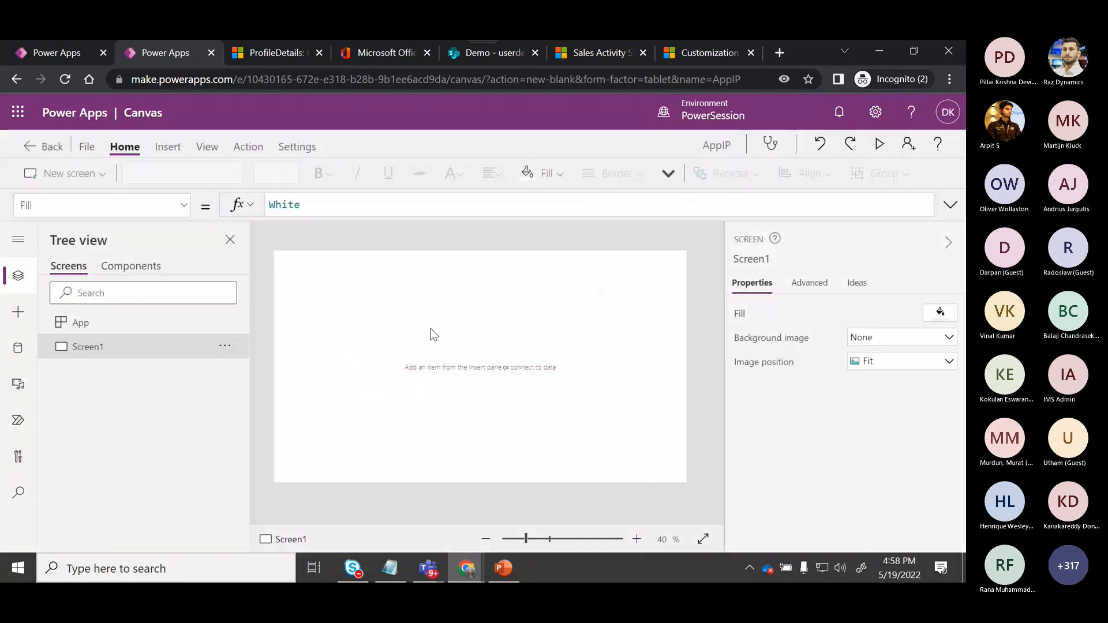
Insert a label with the text My IP: and make it bold with font size 25.
click(173, 146)
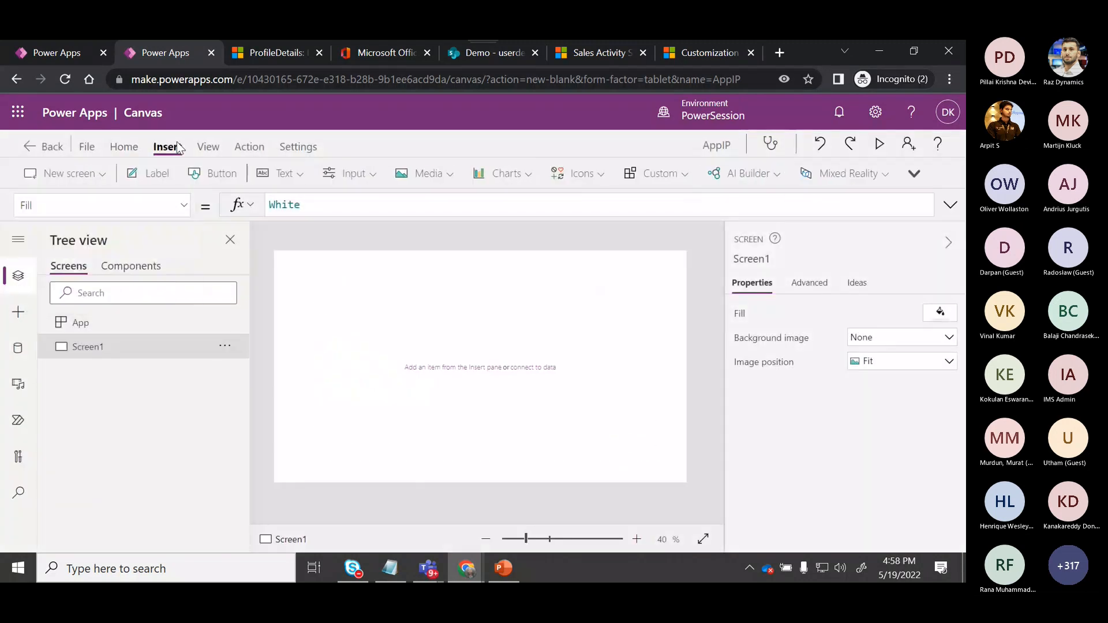
click(156, 178)
text(Mp IP)
click(288, 206)
key(BackSpace)
text(y IP")
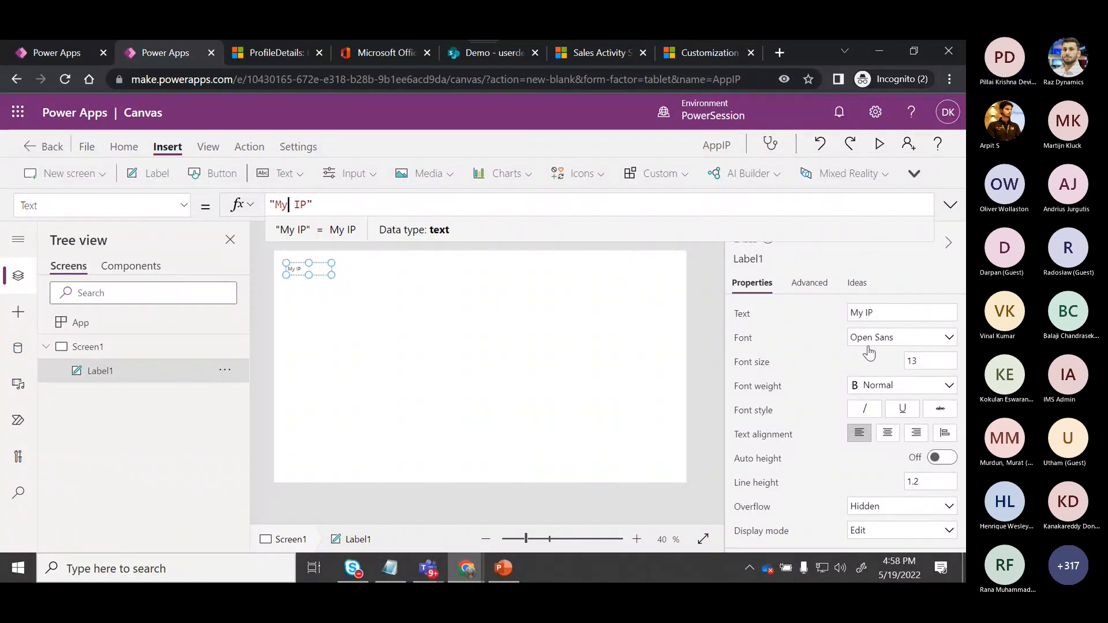
click(928, 362)
key(BackSpace)
key(BackSpace)
text(25)
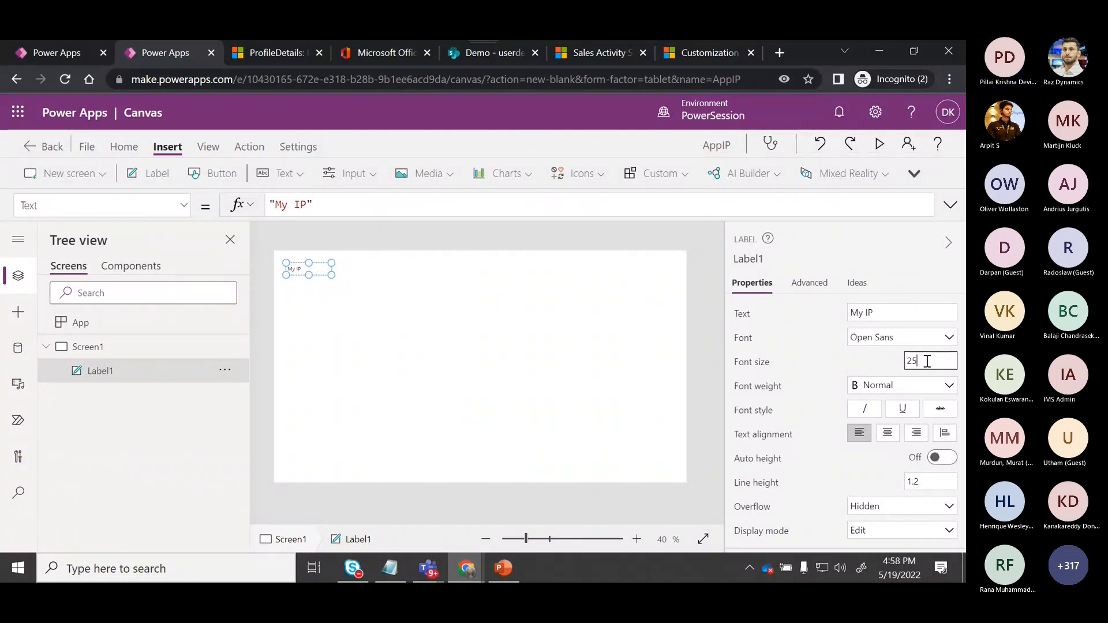
key(Return)
key(ctrl+b)
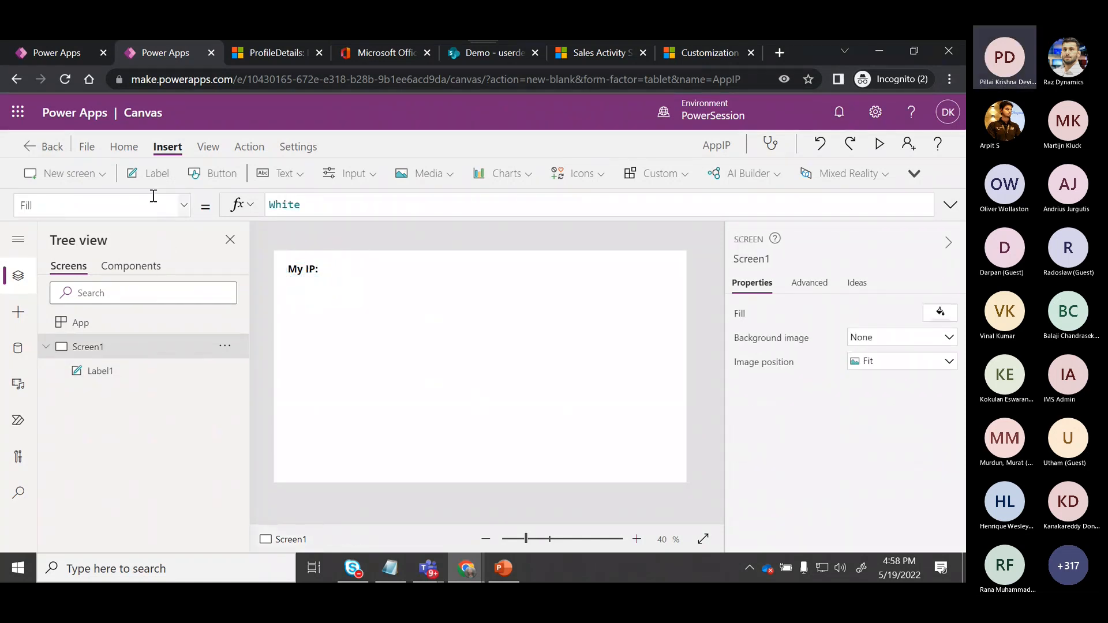
Insert a second label beside My IP:, set its font size to 25, and align the two labels.
click(147, 173)
drag(317, 276, 442, 281)
click(351, 265)
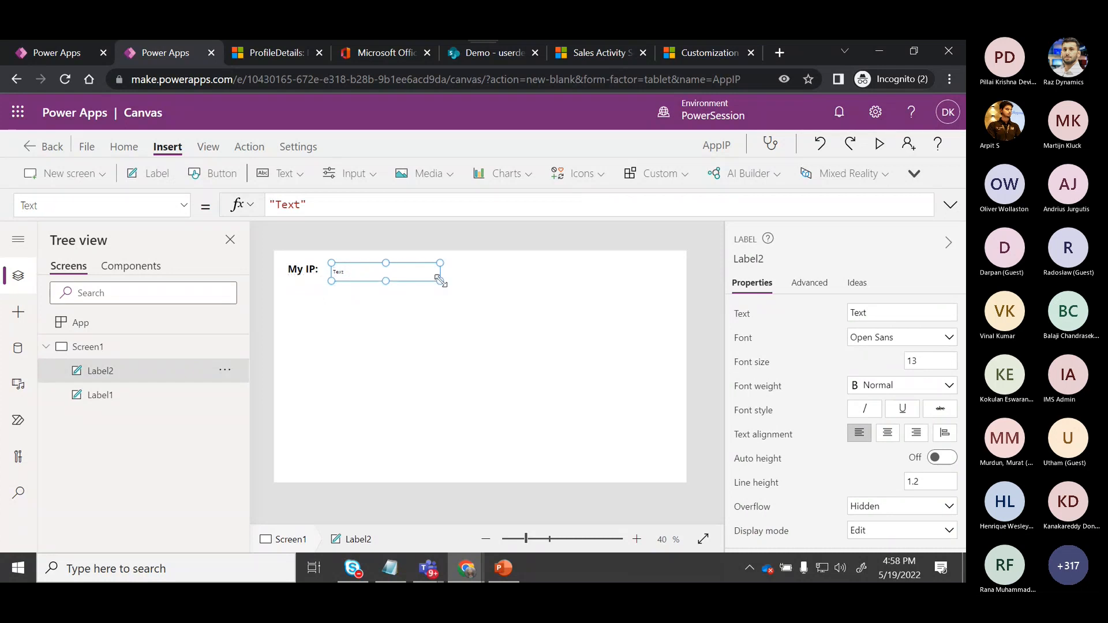
click(931, 361)
text(25)
click(383, 338)
click(307, 270)
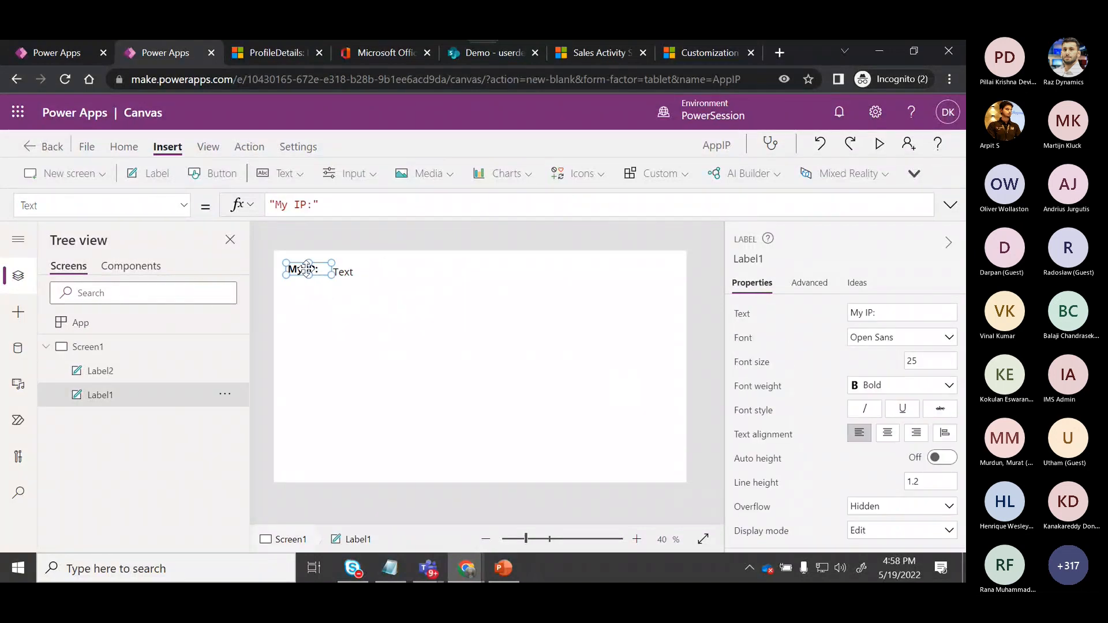
drag(302, 267, 302, 270)
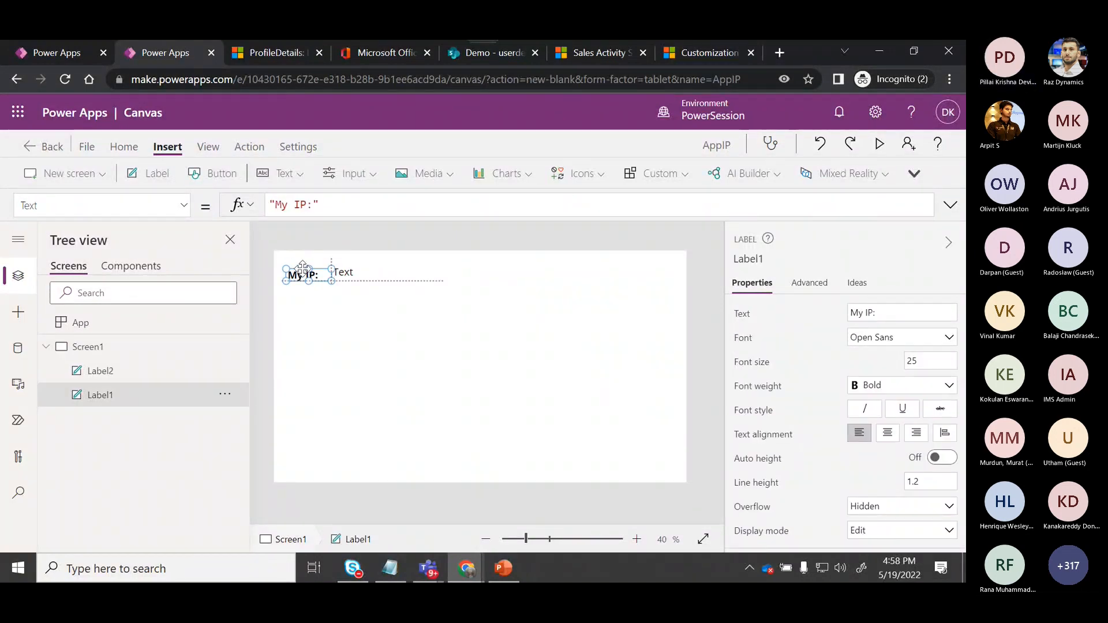
click(373, 287)
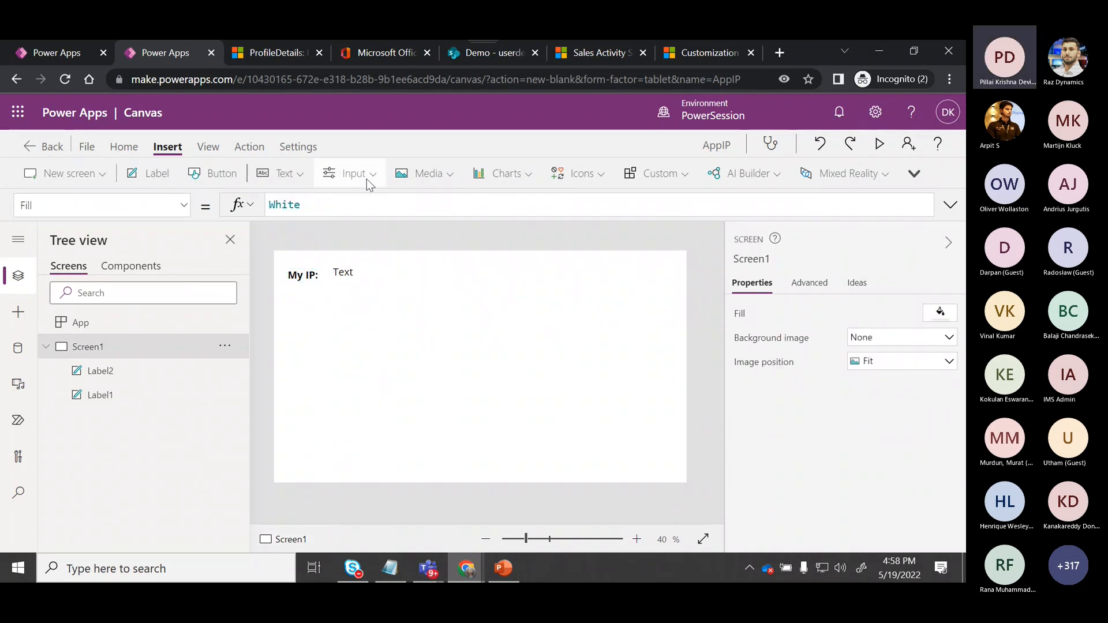
Insert a button below the labels and resize it to about 325 by 110.
click(224, 175)
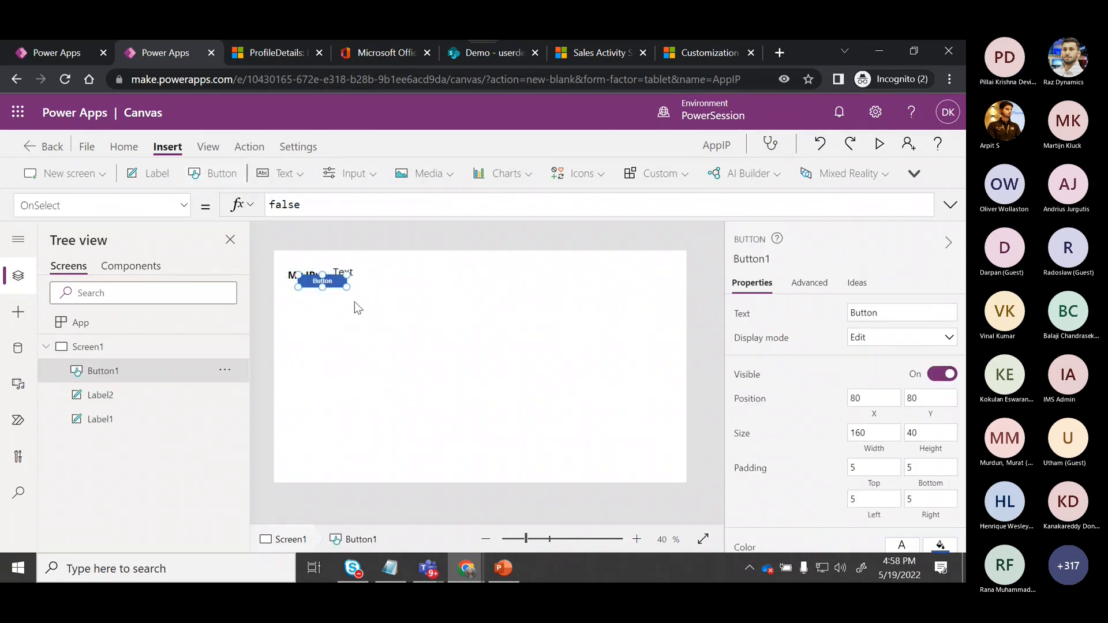
drag(324, 277, 376, 319)
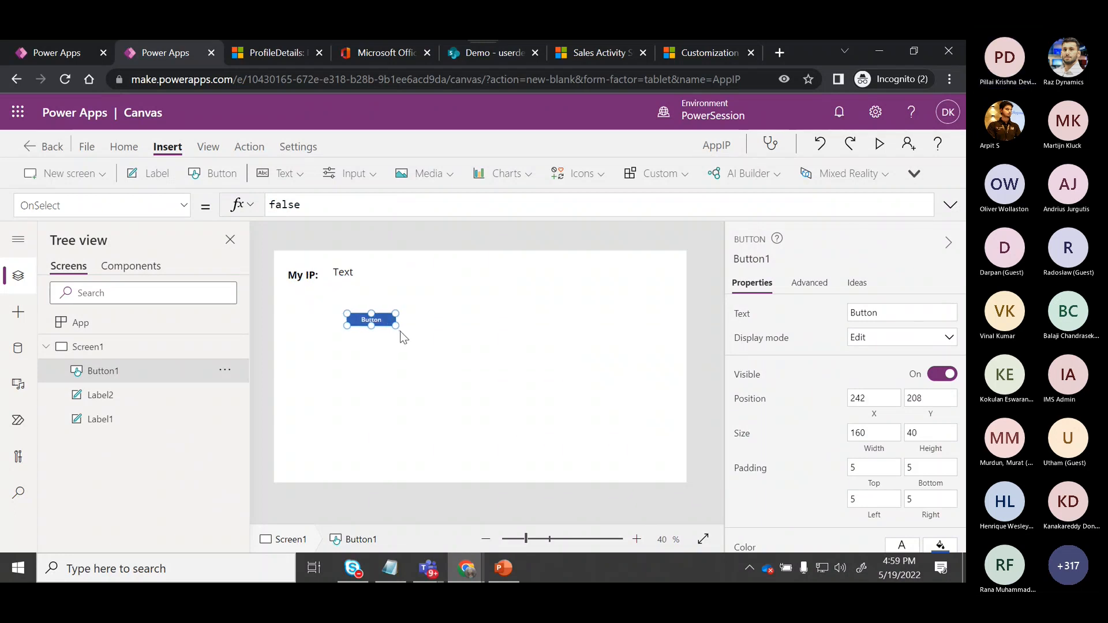
click(398, 330)
right_click(391, 320)
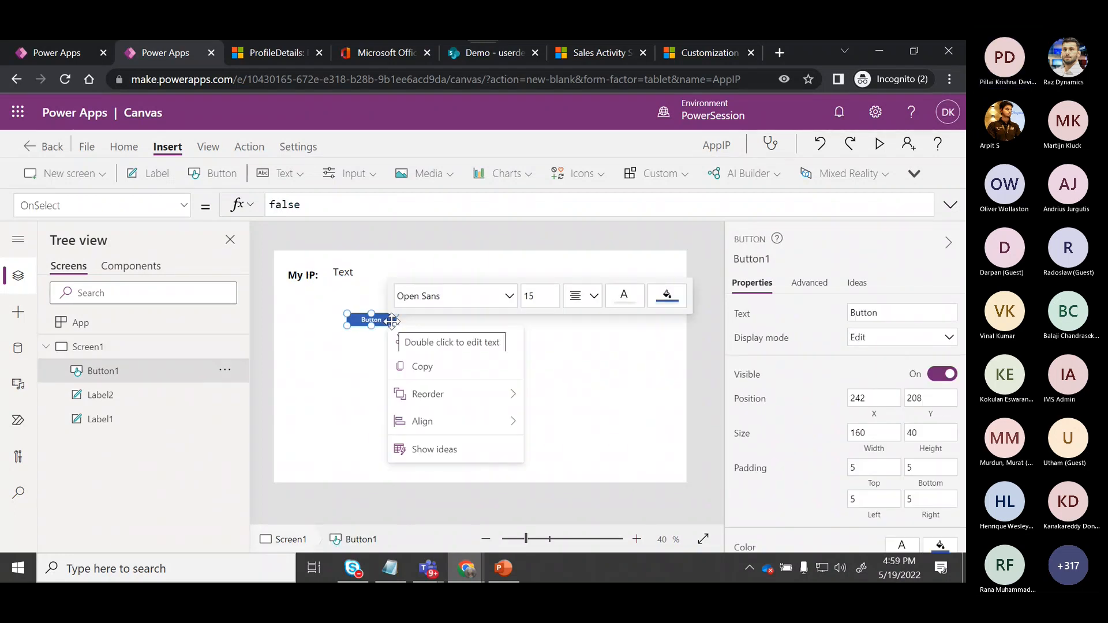
click(372, 320)
drag(391, 328, 449, 368)
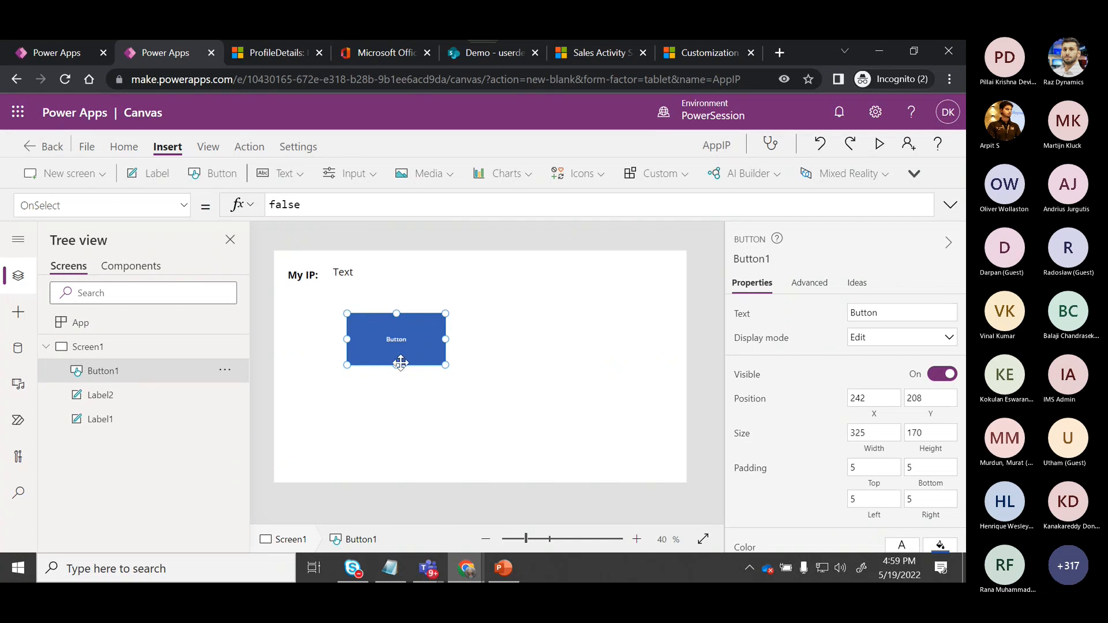
drag(397, 365, 396, 346)
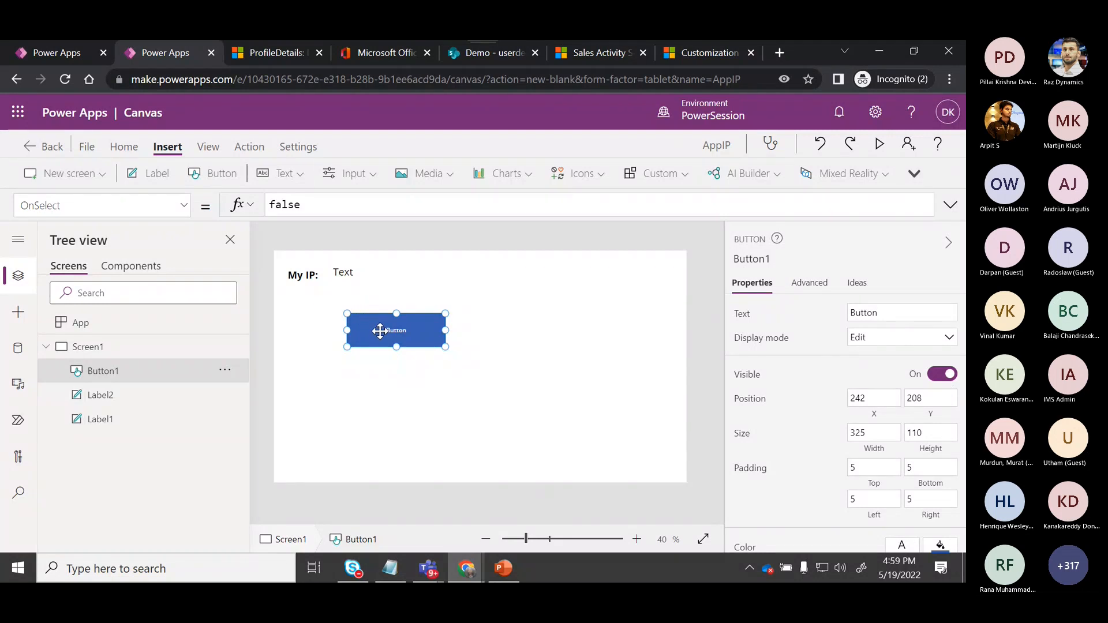
drag(301, 205, 249, 206)
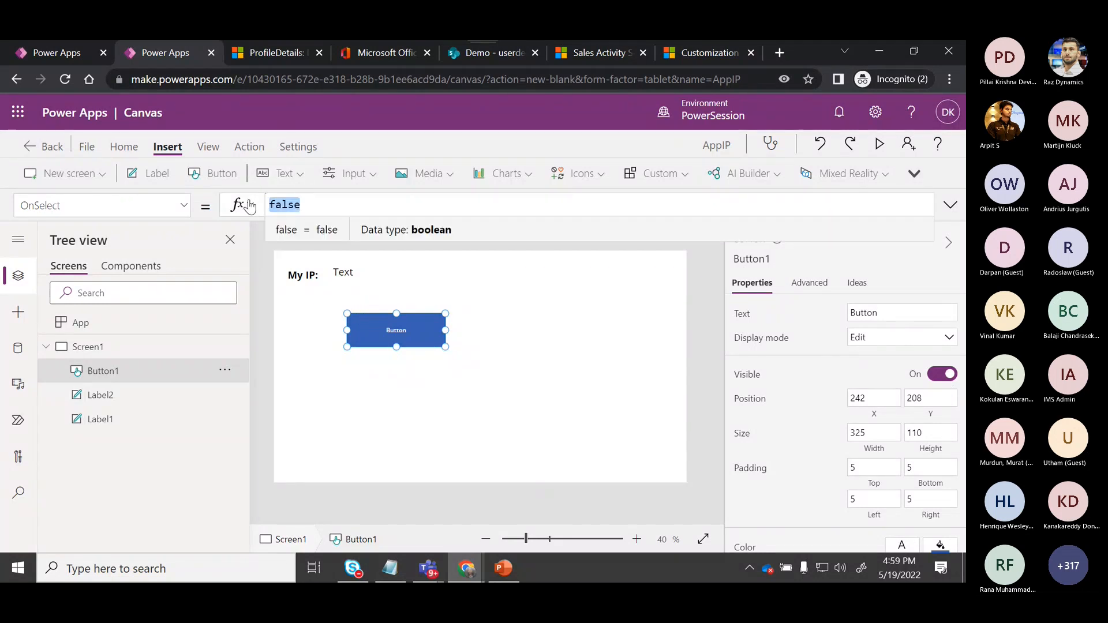
text(Get)
key(BackSpace)
key(BackSpace)
key(BackSpace)
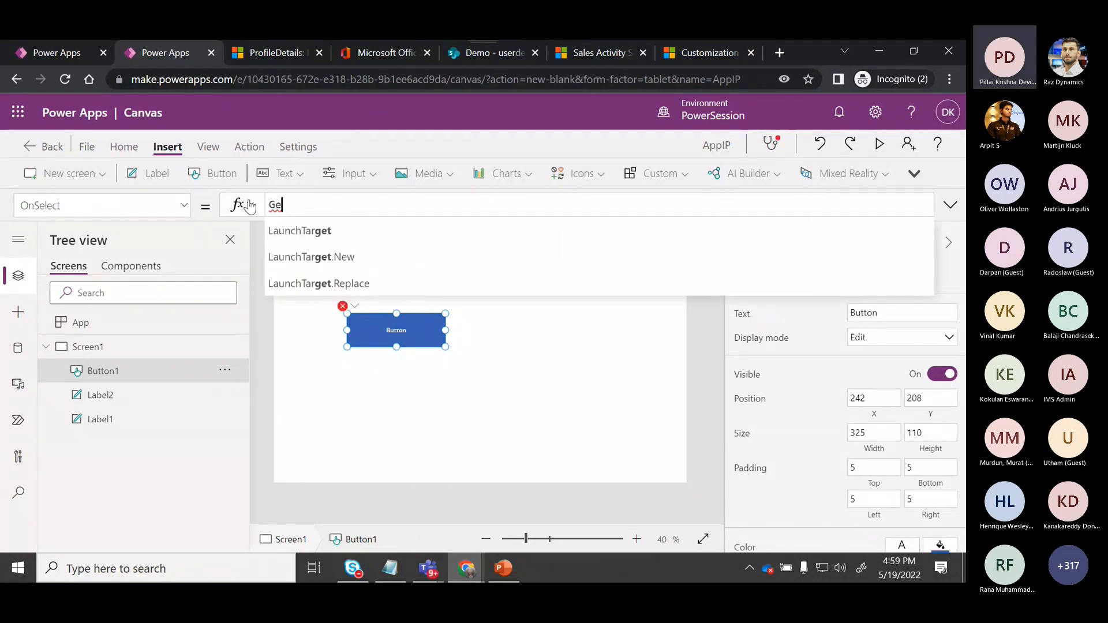
click(464, 419)
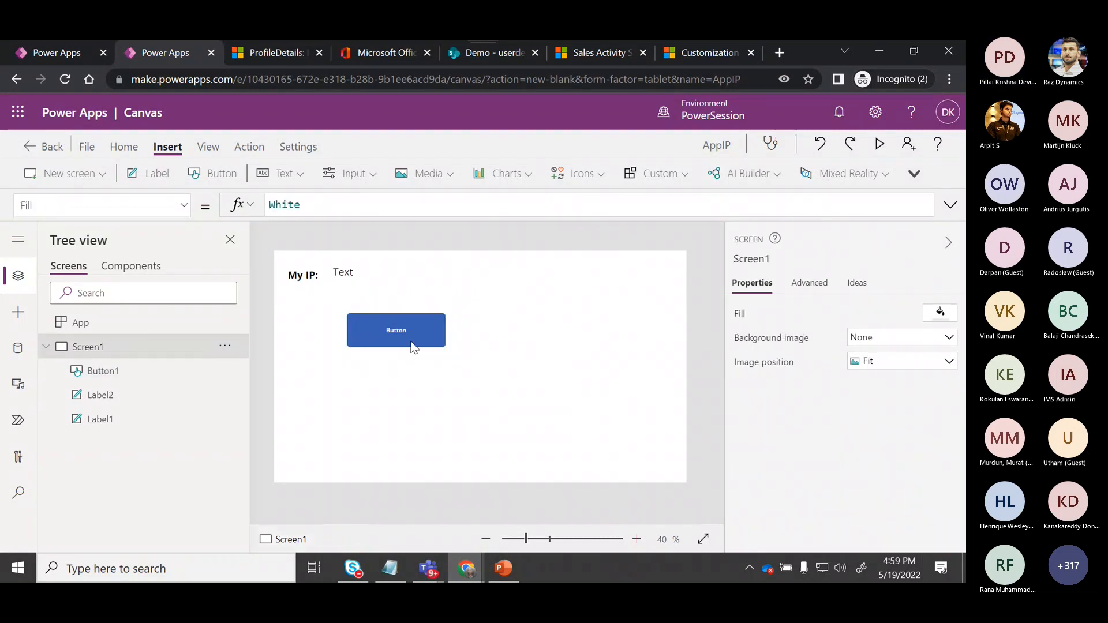
Delete the existing button from the screen.
click(409, 337)
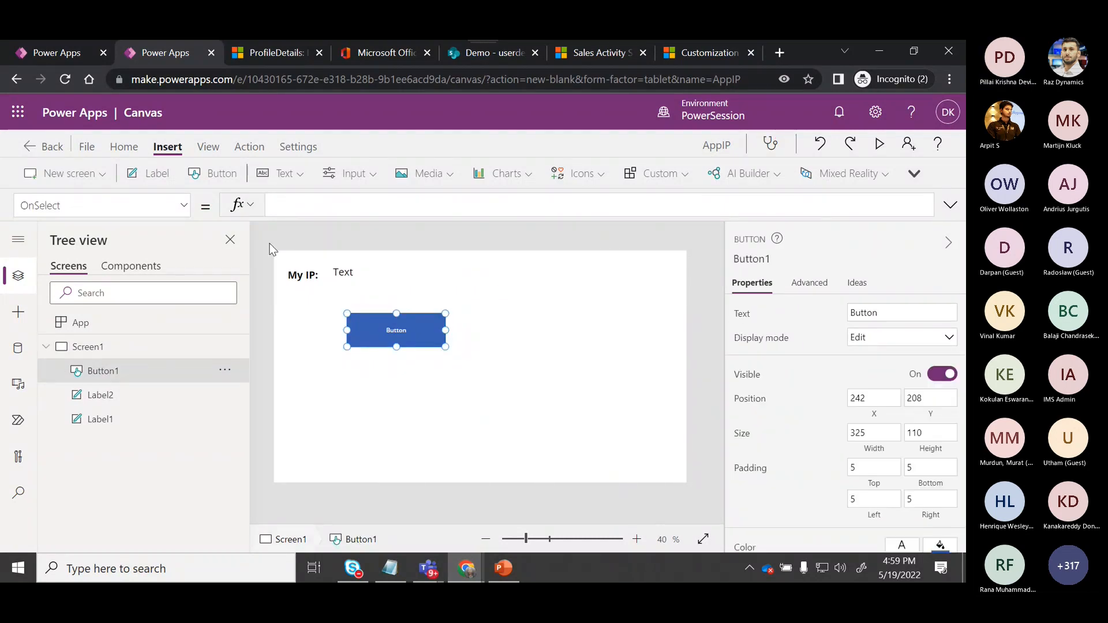
click(184, 206)
drag(192, 396, 174, 292)
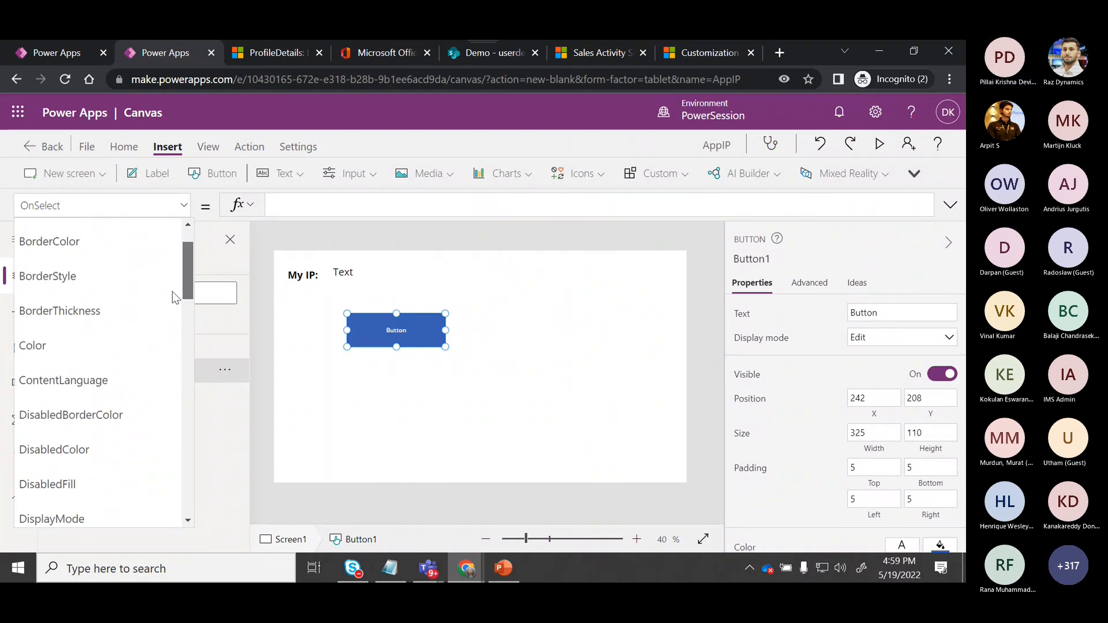
click(358, 336)
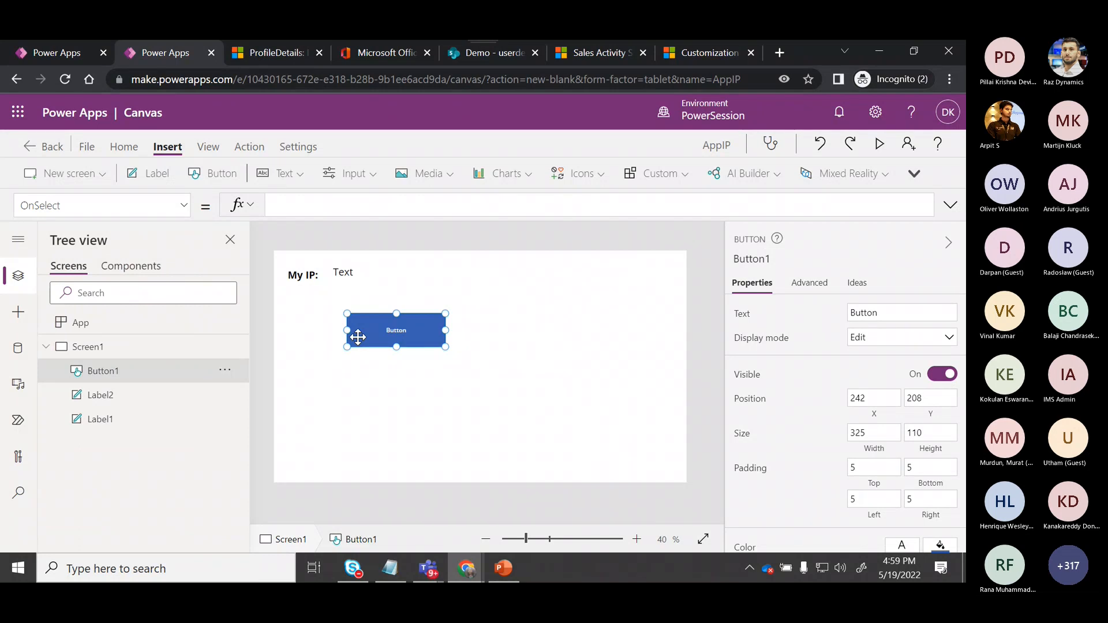
key(Delete)
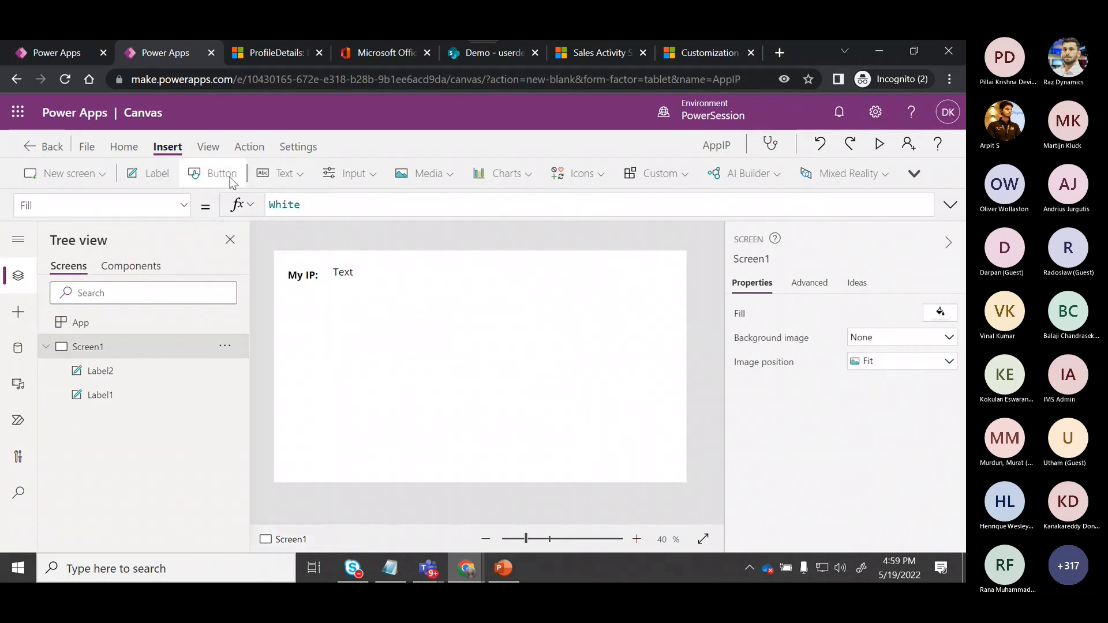
Insert a new button just below the labels and set its text to Get My IP.
click(213, 174)
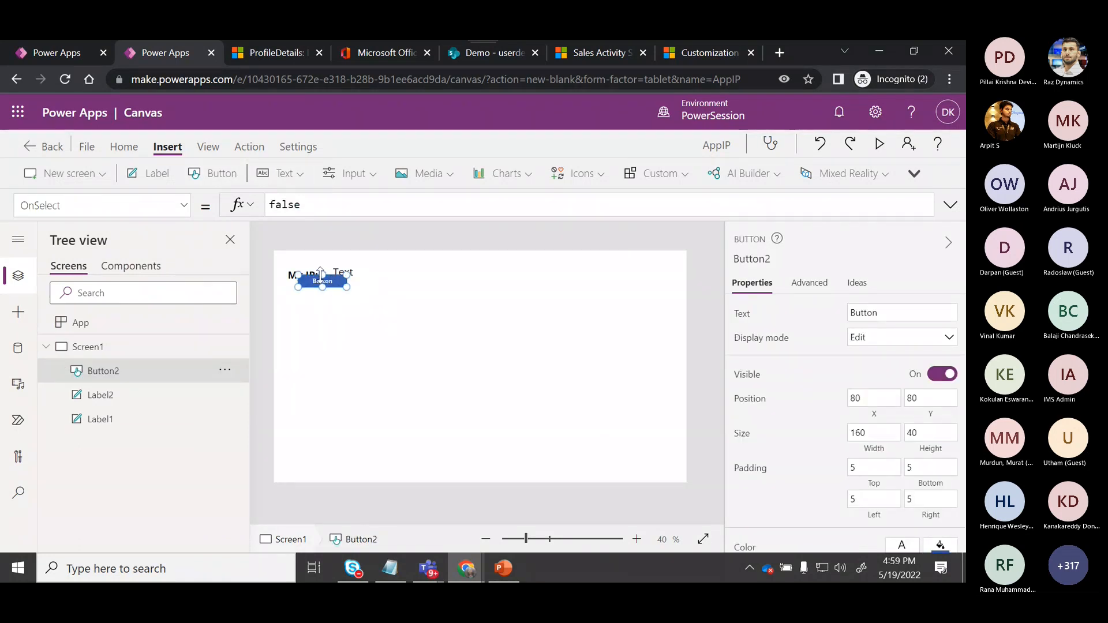
mouse_move(348, 287)
mouse_down()
mouse_move(361, 312)
mouse_move(347, 294)
mouse_move(366, 297)
mouse_up()
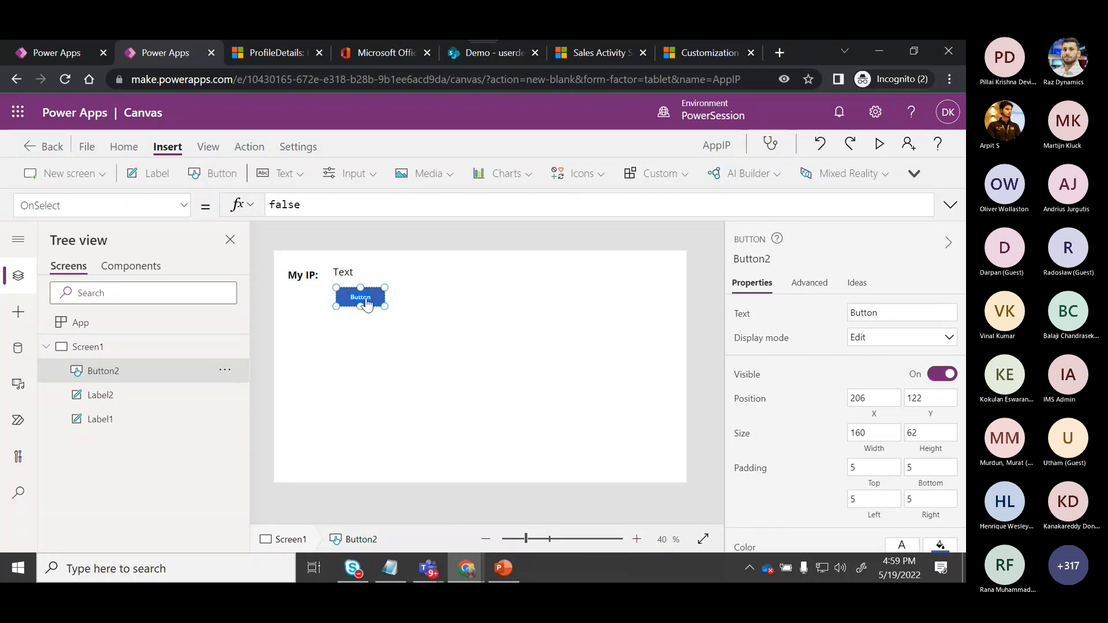
double_click(367, 302)
text(Get My IP)
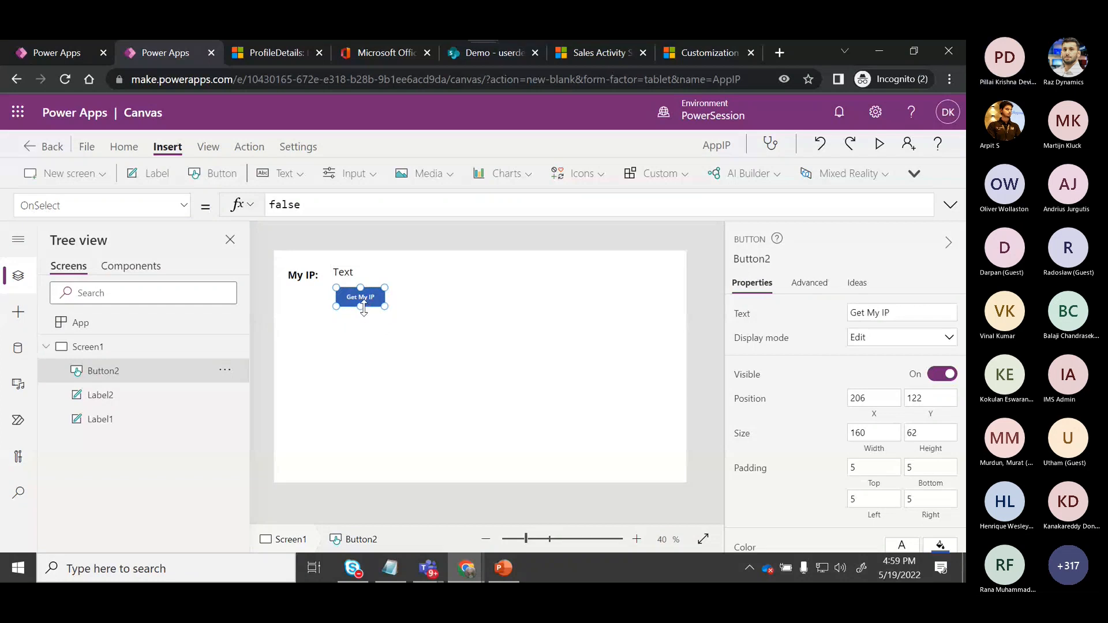
Add the GetMyIPAddress Power Automate flow to the app.
click(260, 145)
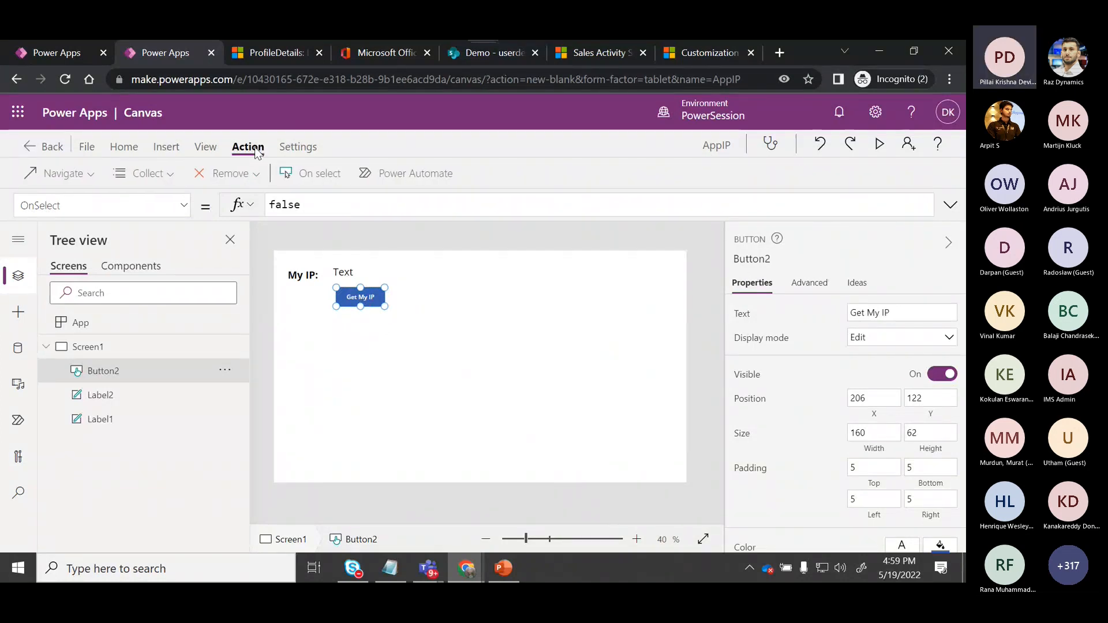
click(397, 175)
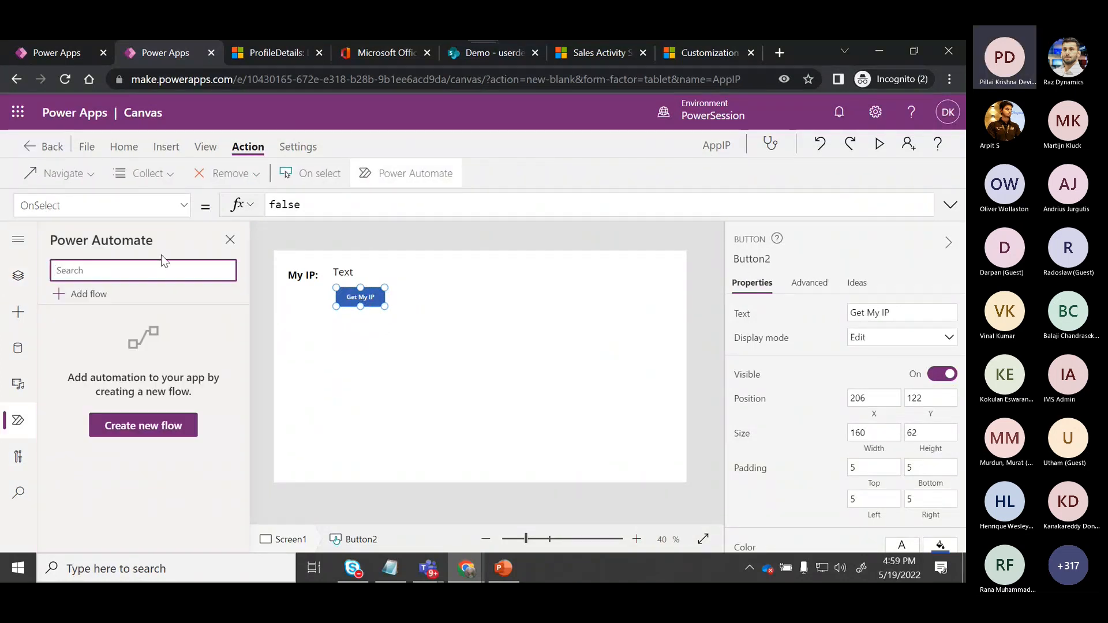
click(97, 302)
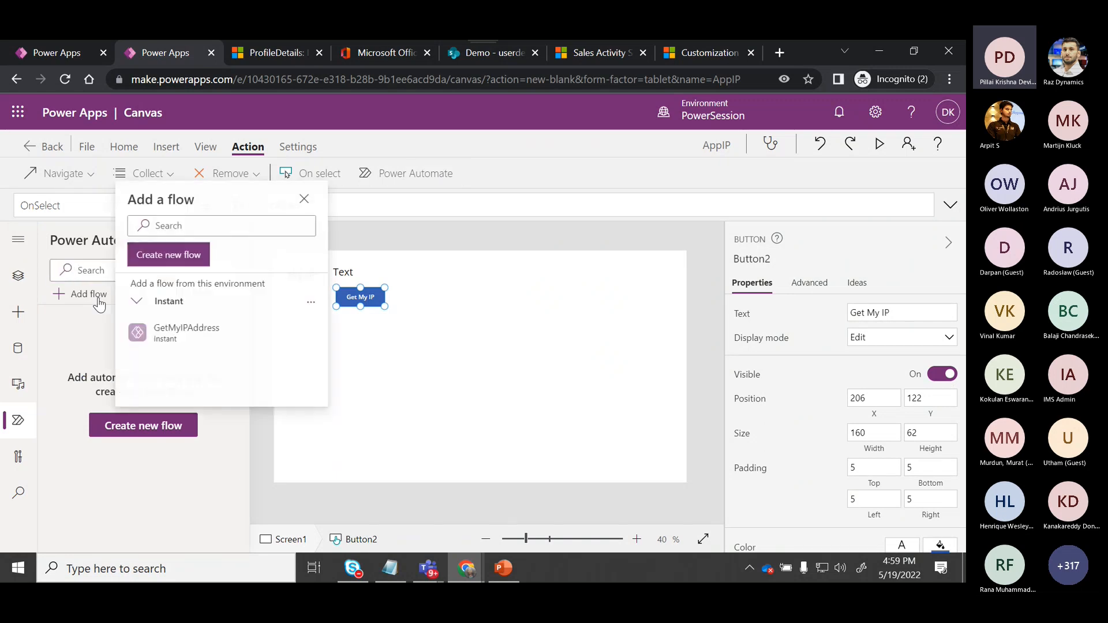
click(170, 336)
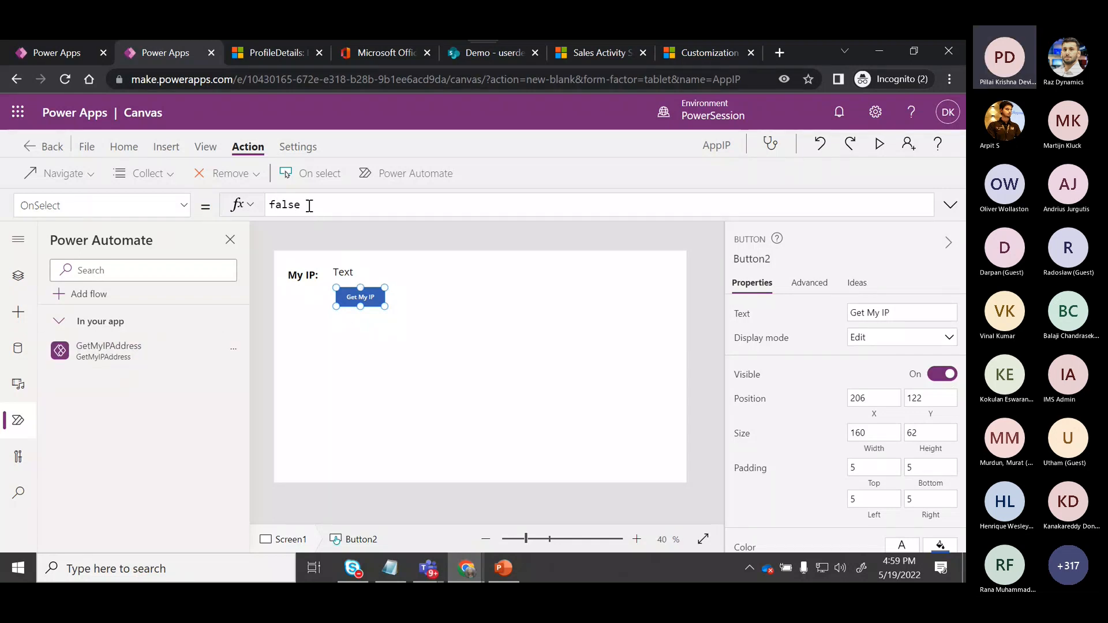
key(ctrl+a)
key(BackSpace)
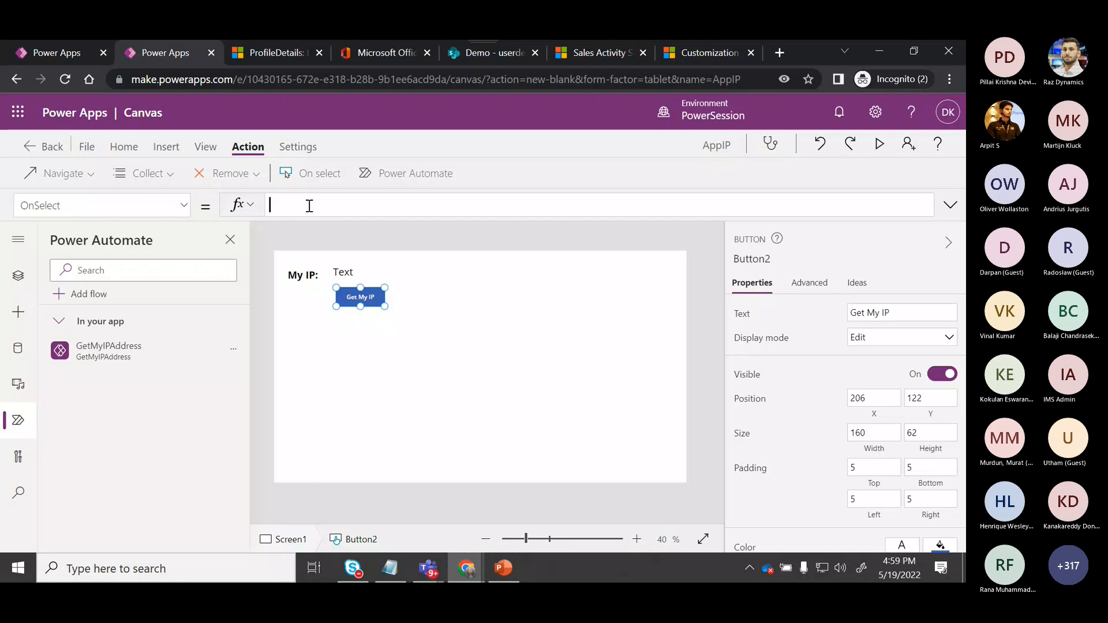
text(get)
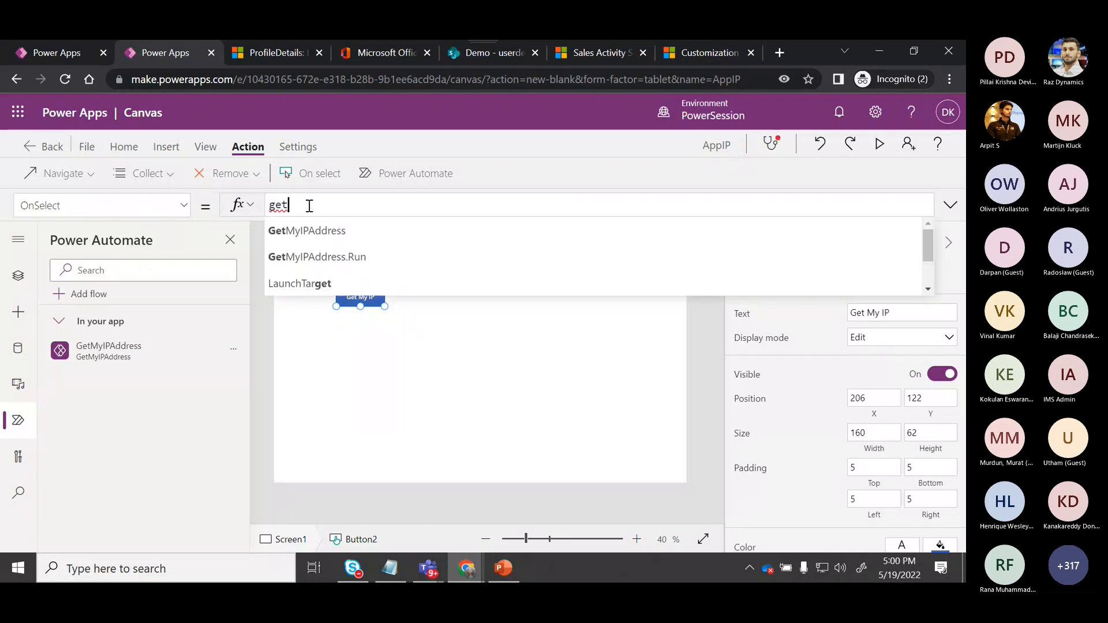
click(358, 257)
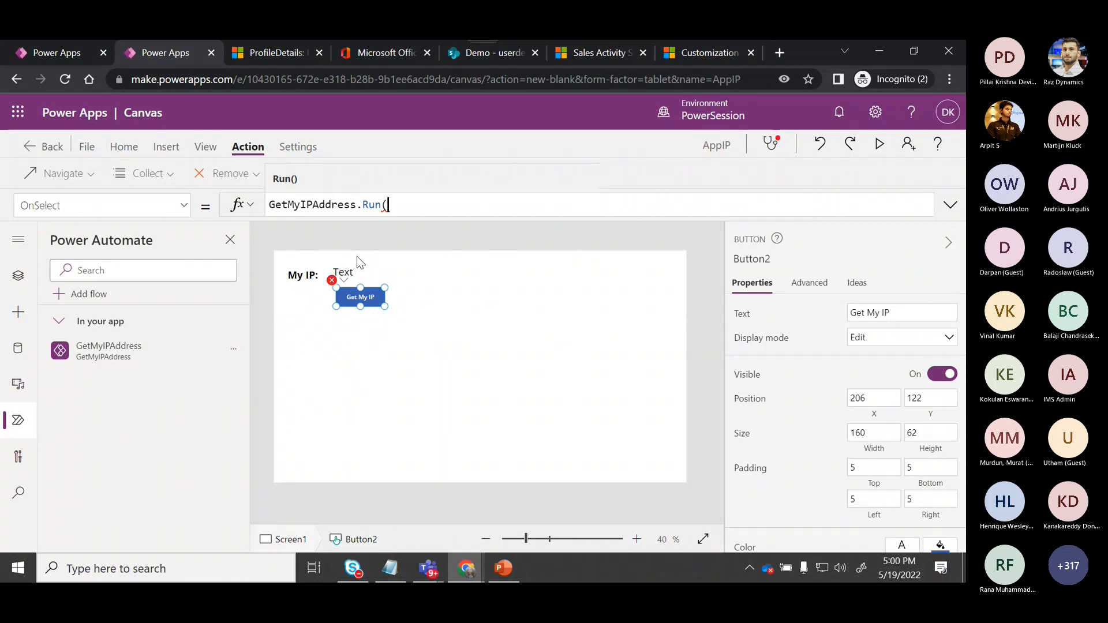
text(get)
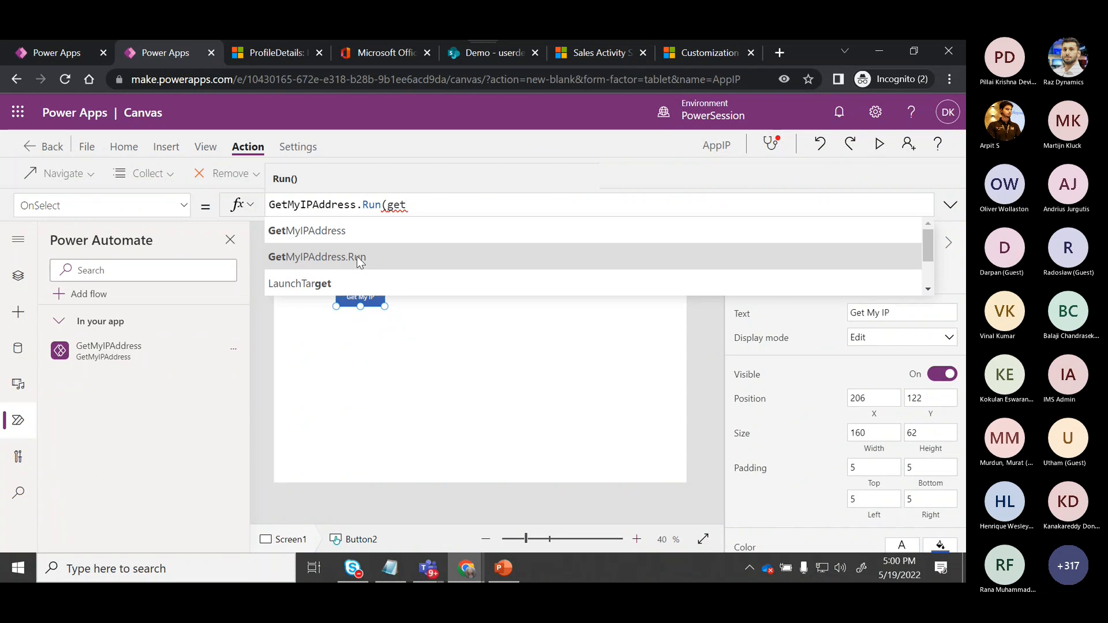
click(336, 230)
text(..)
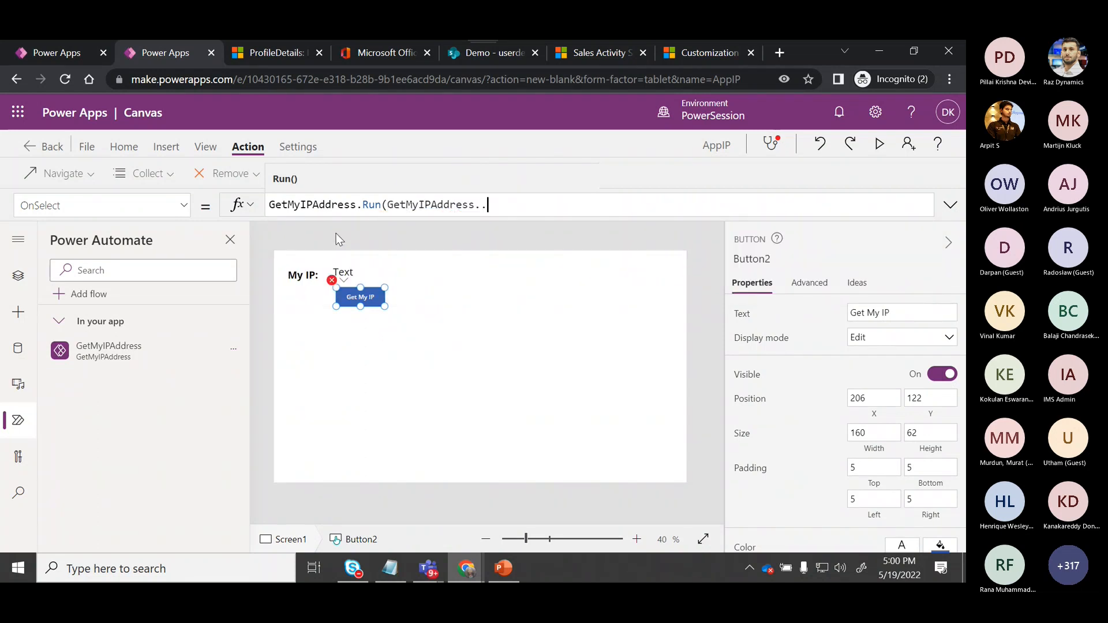
key(BackSpace)
key(BackSpace)
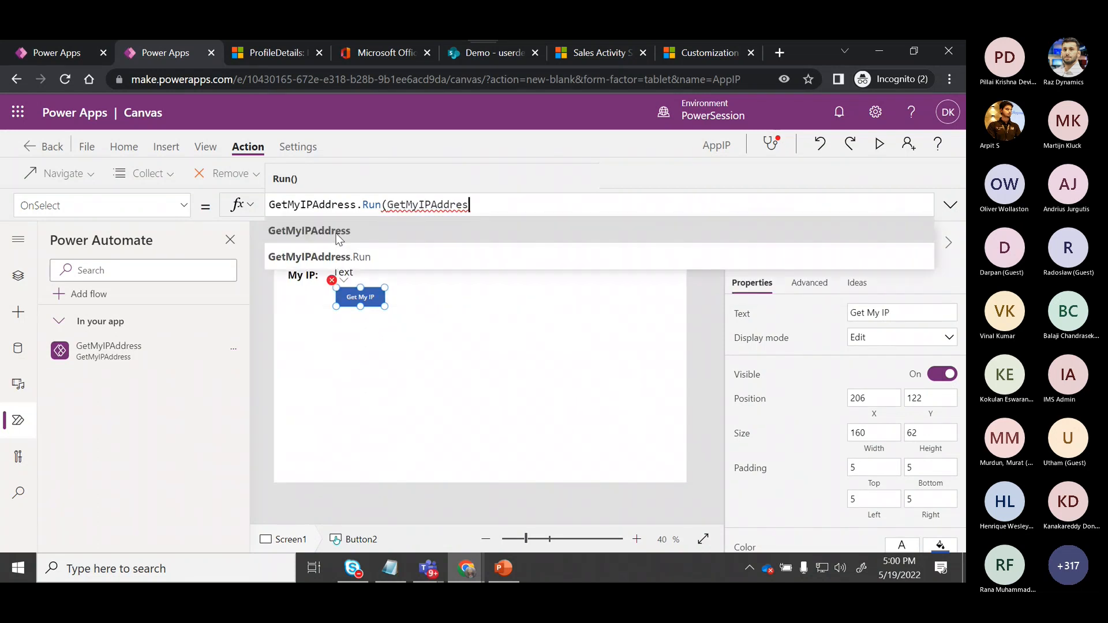
key(BackSpace)
key(BackSpace)
key(BackSpace)
key(BackSpace)
key(BackSpace)
key(BackSpace)
key(BackSpace)
key(BackSpace)
key(BackSpace)
key(BackSpace)
key(BackSpace)
key(BackSpace)
key(BackSpace)
key(BackSpace)
key(BackSpace)
key(BackSpace)
key(BackSpace)
key(BackSpace)
key(BackSpace)
key(BackSpace)
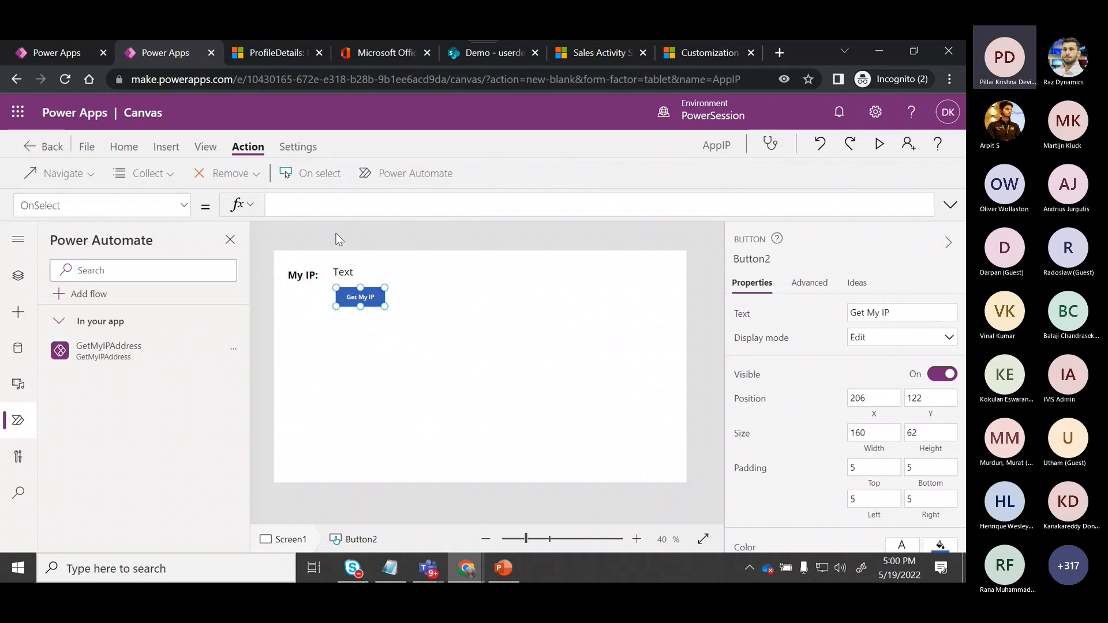
Set the button's OnSelect formula to Set(tempIP,GetMyIPAddress.Run().my_ip_address).
text(Set()
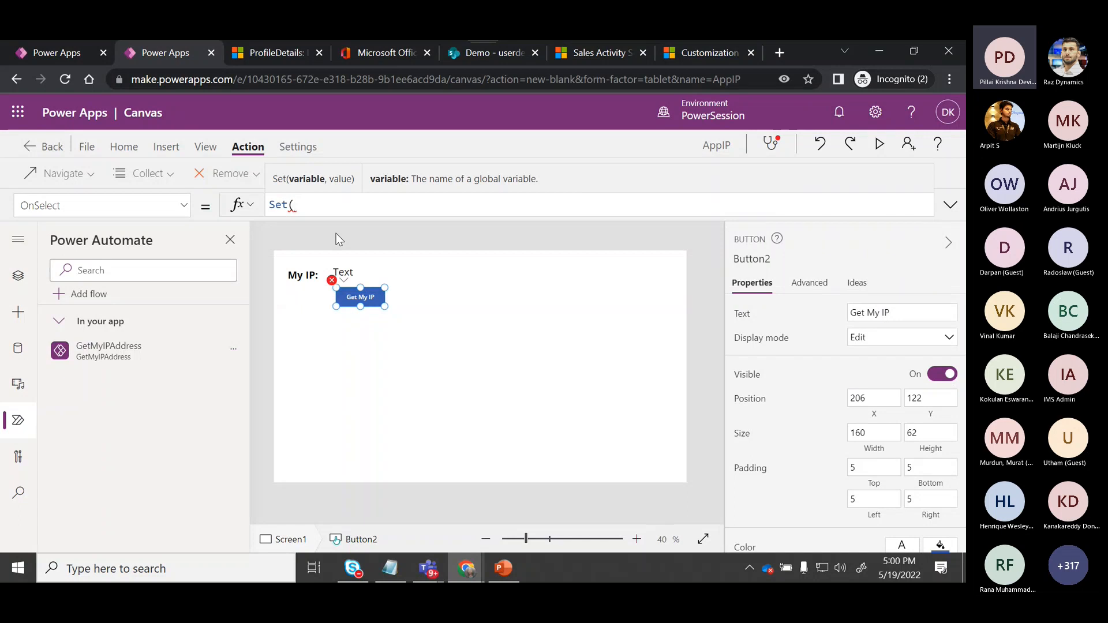
text(get)
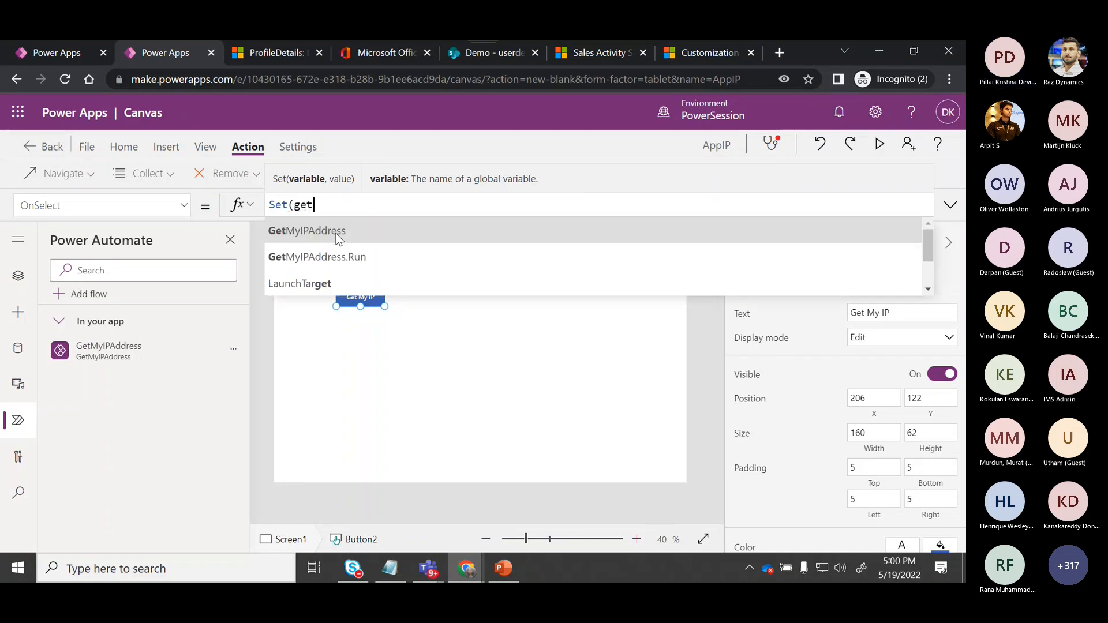
click(345, 257)
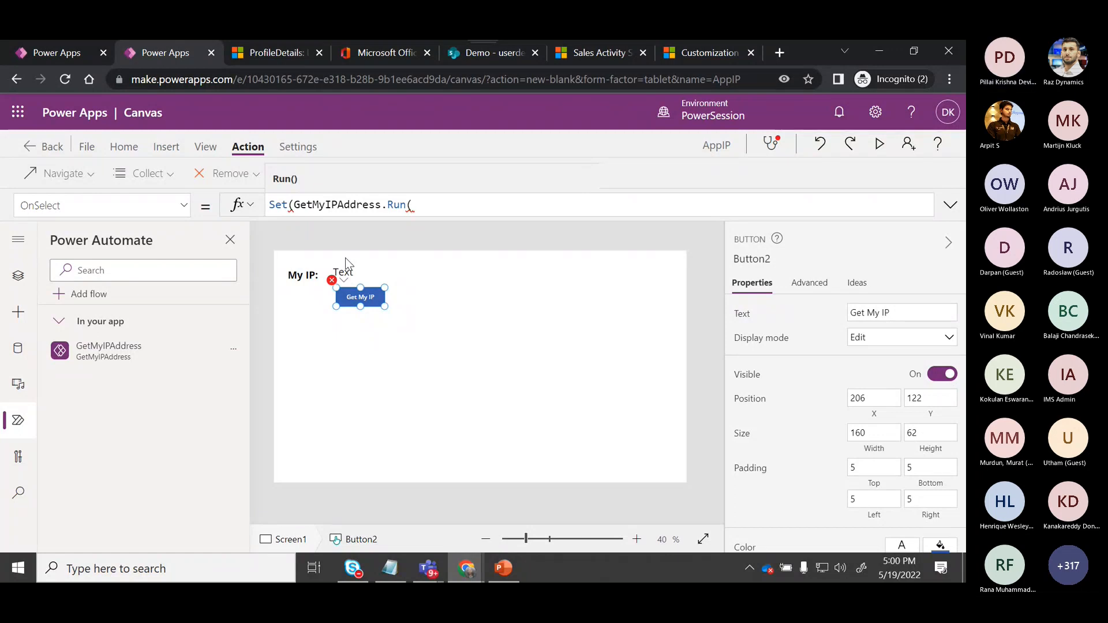
key(ctrl+BackSpace)
key(ctrl+BackSpace)
key(ctrl+BackSpace)
text(temo)
key(BackSpace)
text(pIP,g)
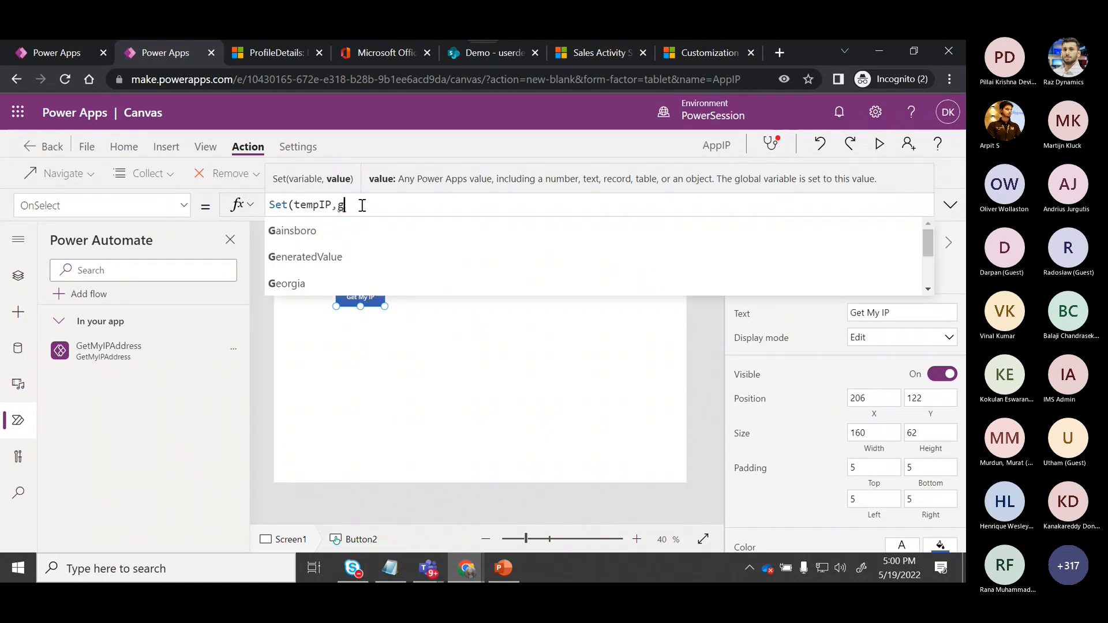
text(et)
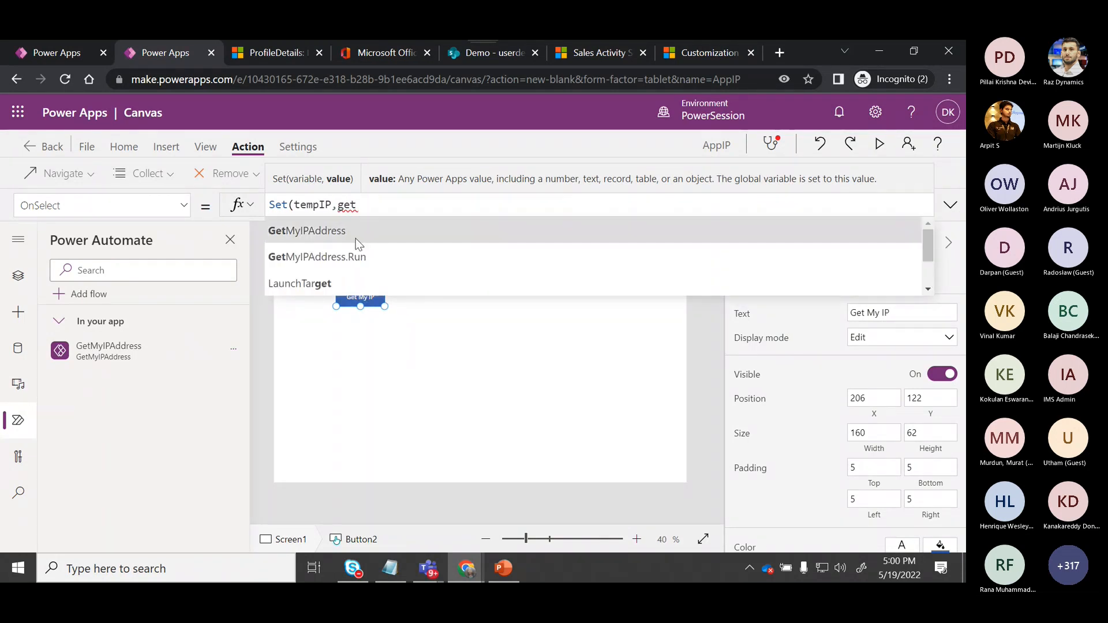
click(358, 257)
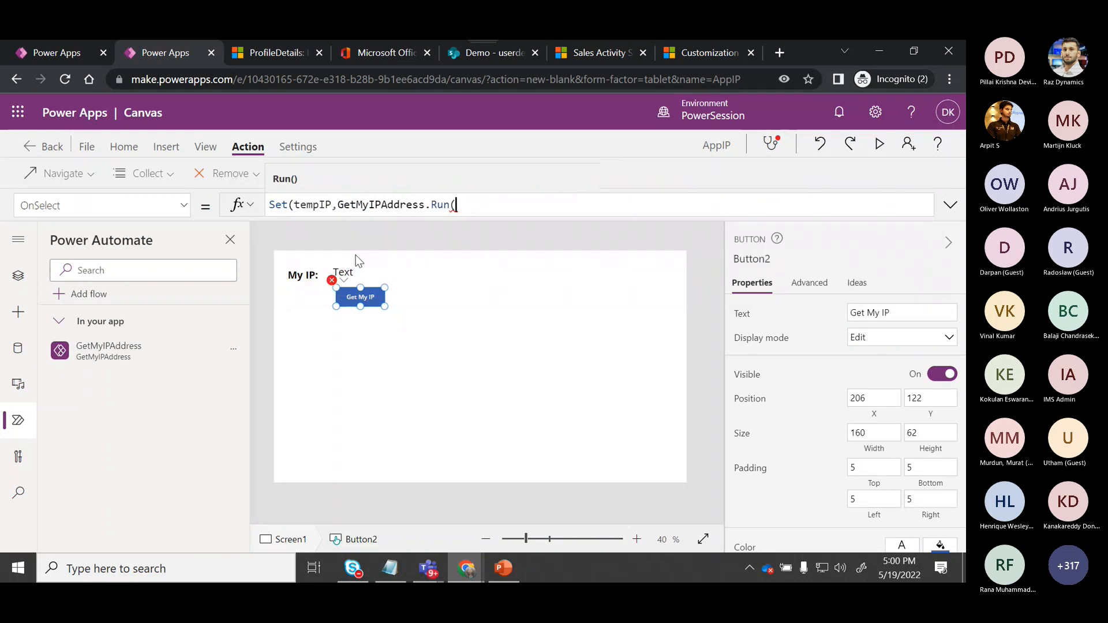
text())
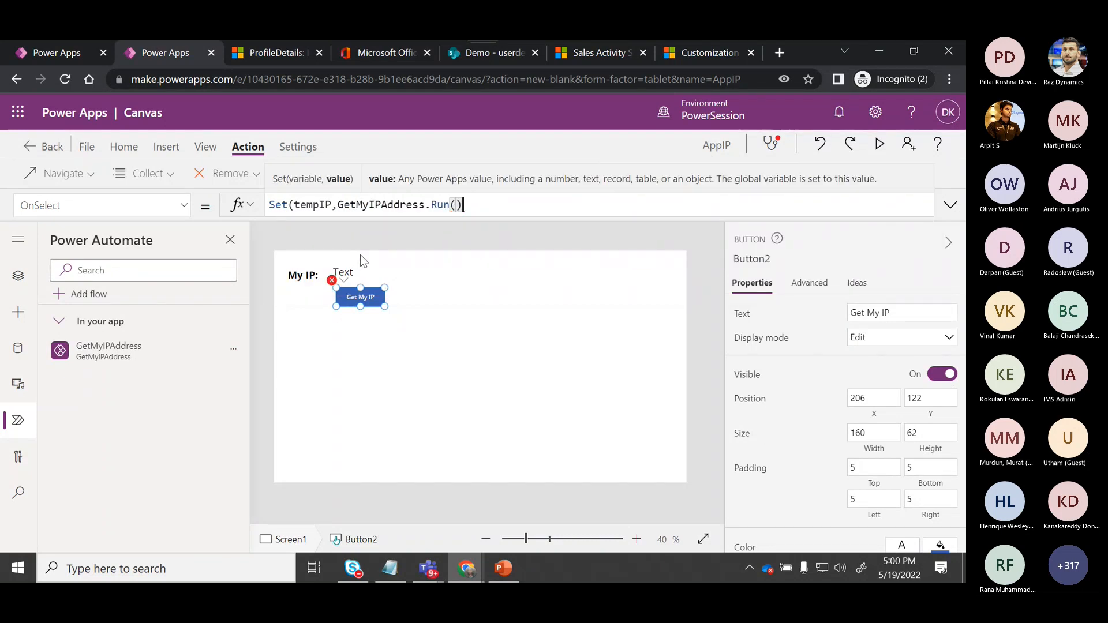
text(.)
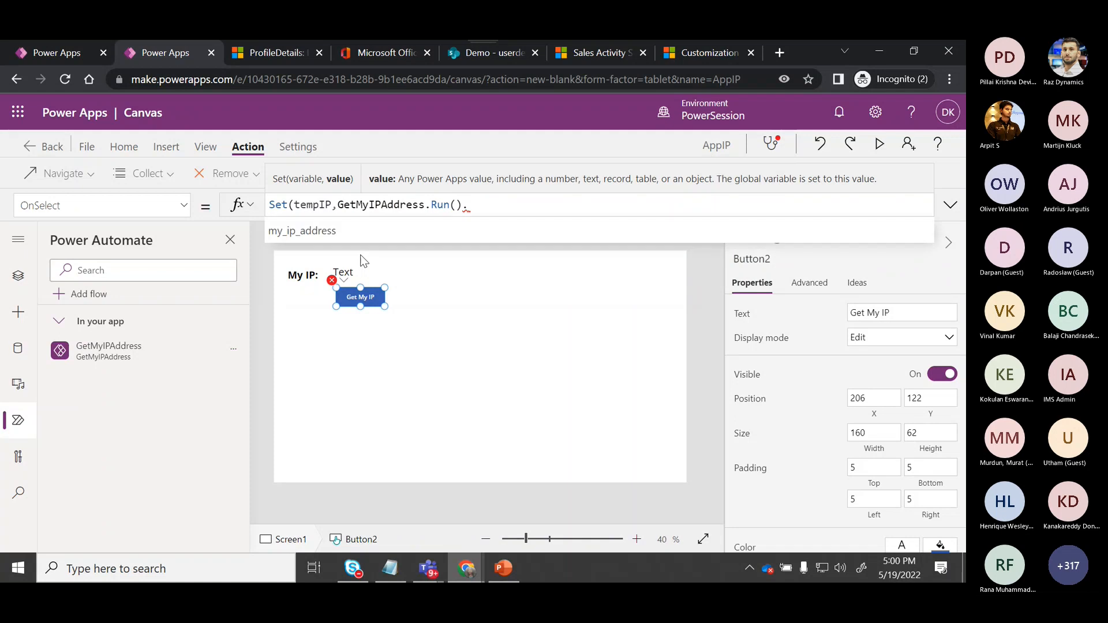
click(330, 237)
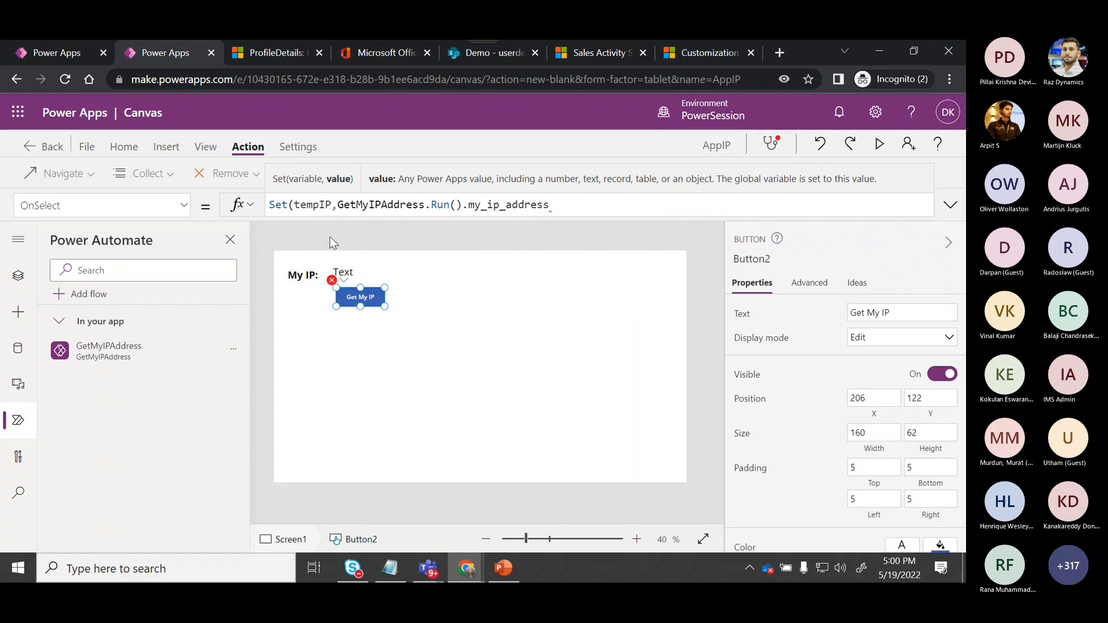
text())
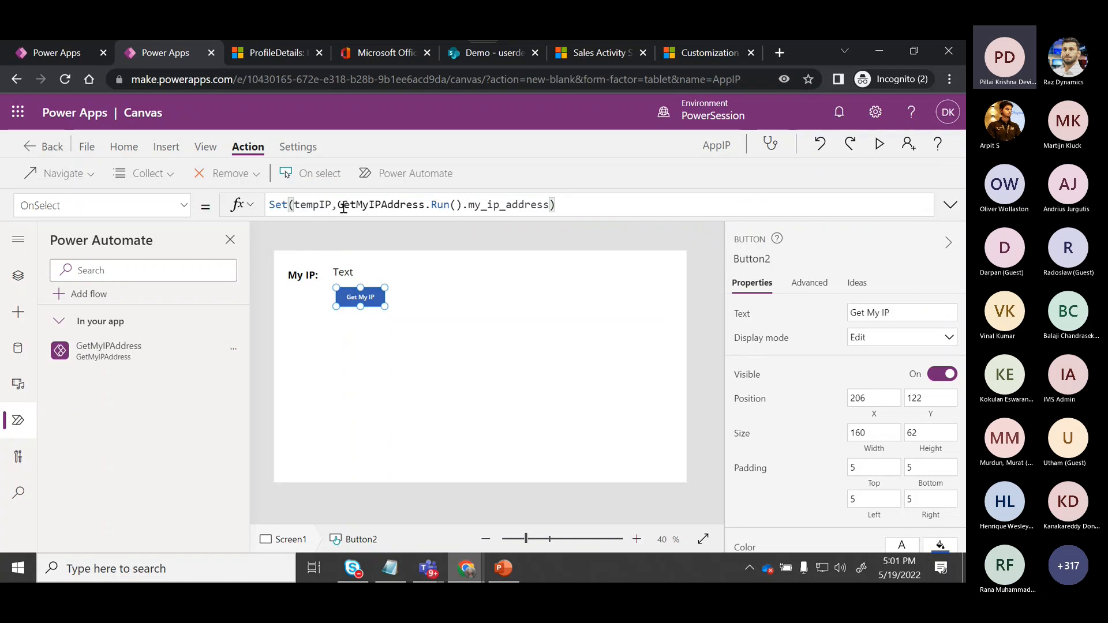
drag(338, 206, 464, 205)
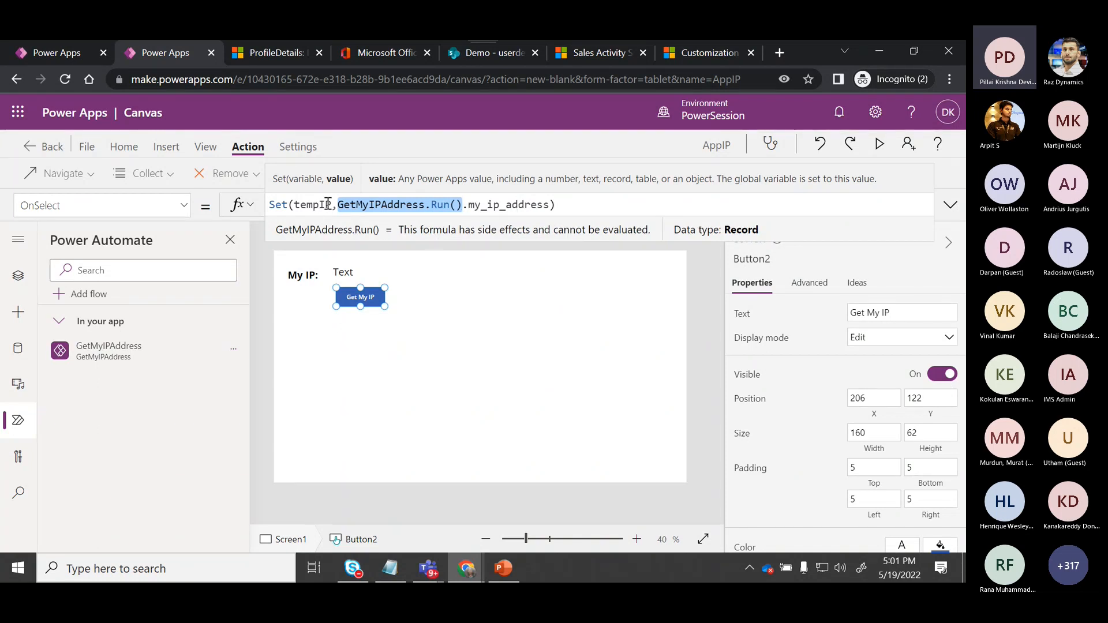
drag(332, 205, 295, 206)
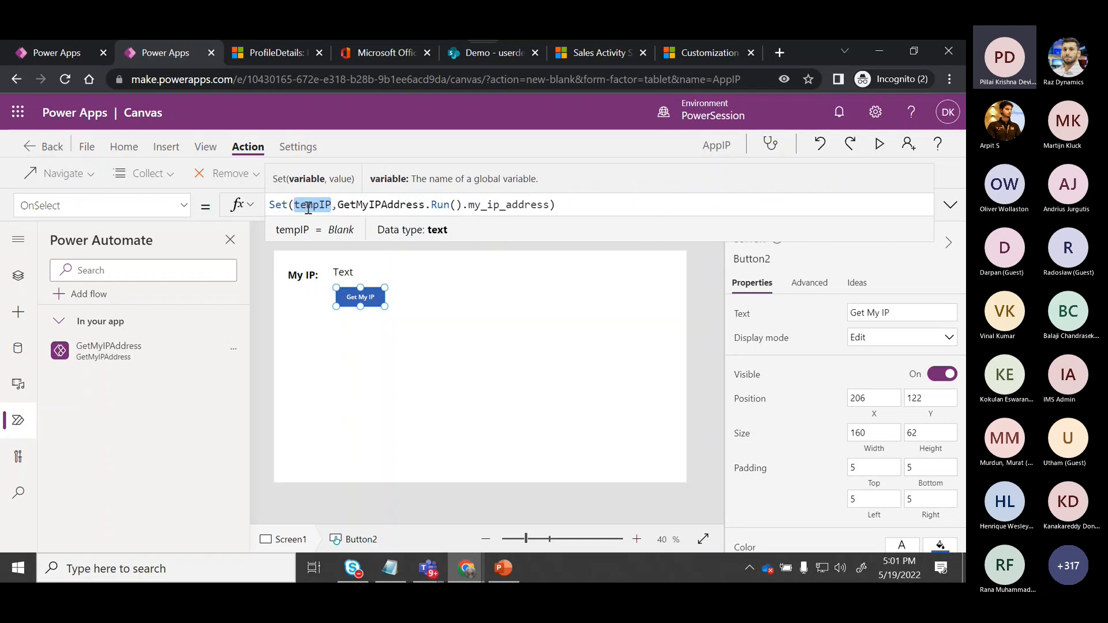
Set the second label's Text property to the tempIP variable.
click(345, 271)
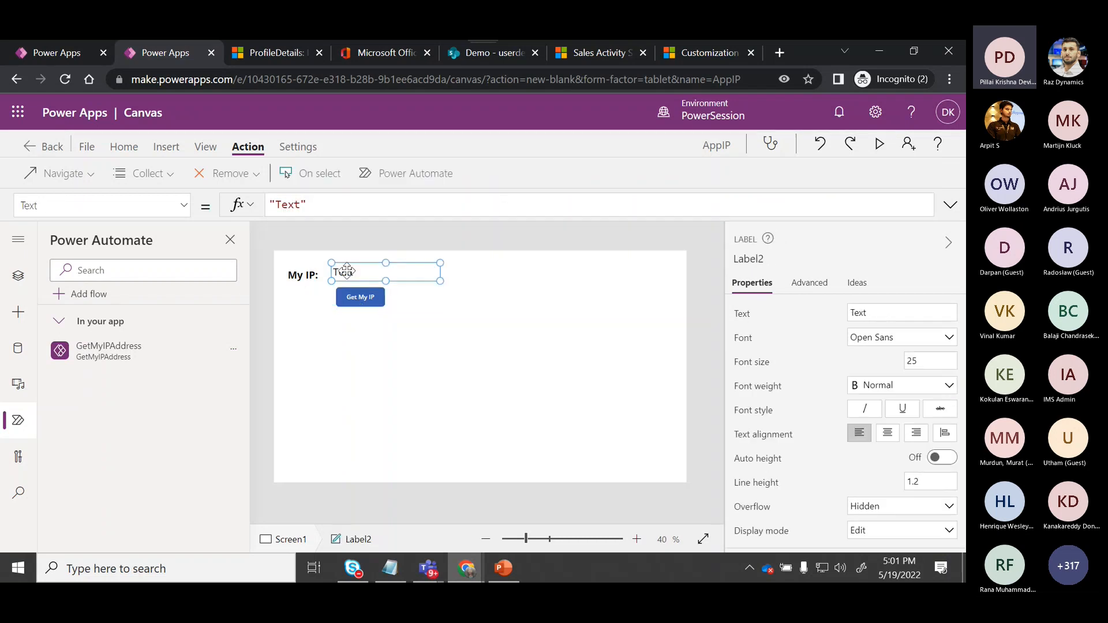
drag(317, 205, 243, 209)
text(temp)
click(281, 234)
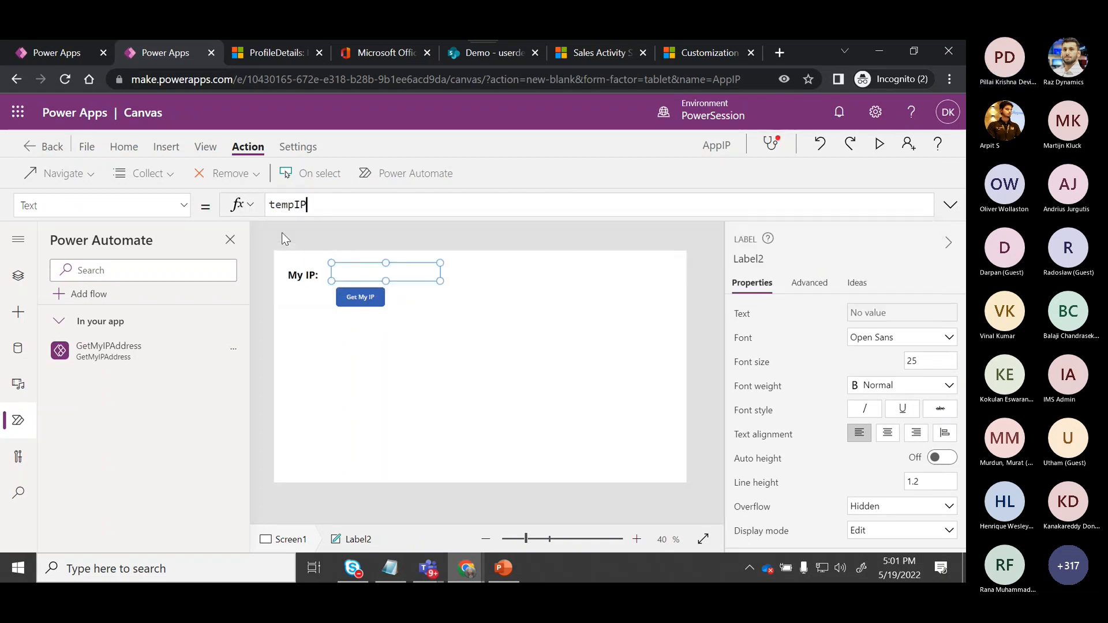
Preview the app, run the Get My IP button to test it, and close the preview.
click(359, 347)
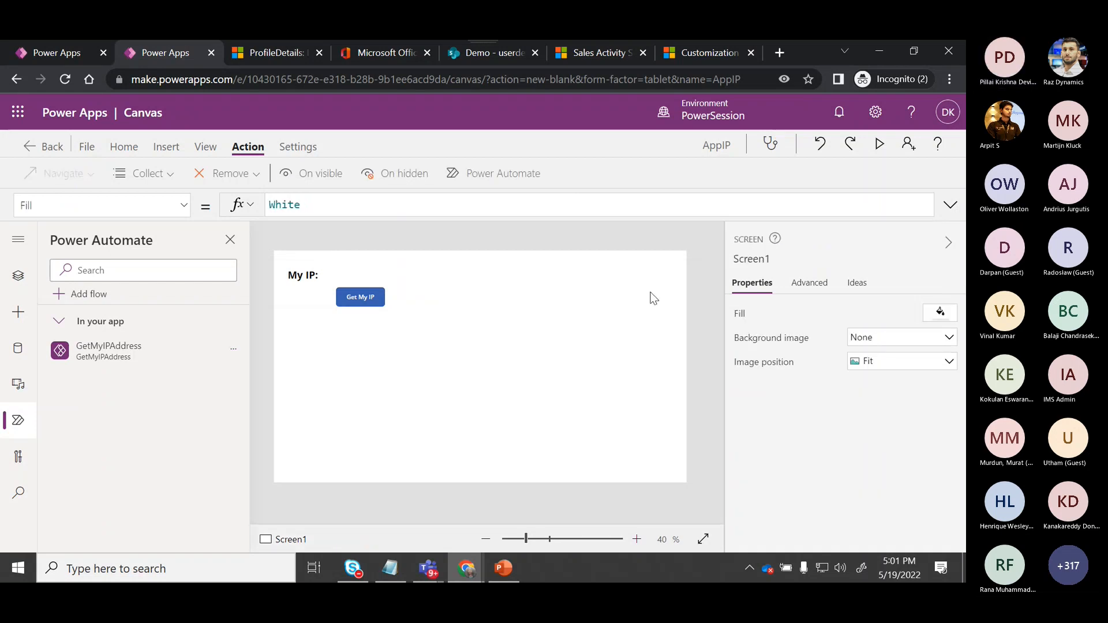
click(875, 147)
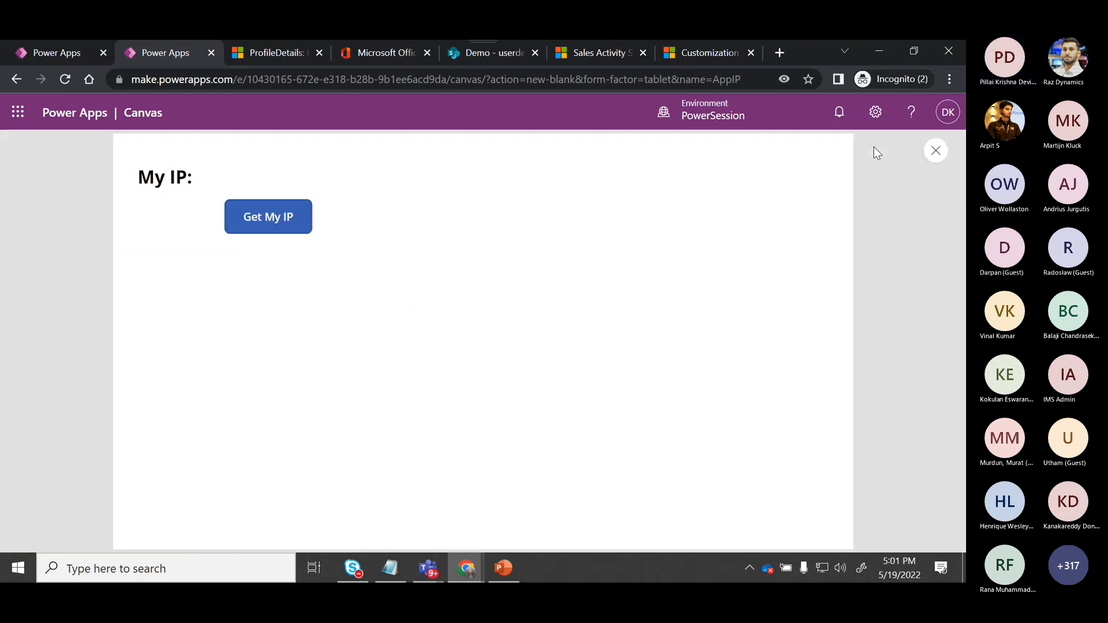
click(288, 216)
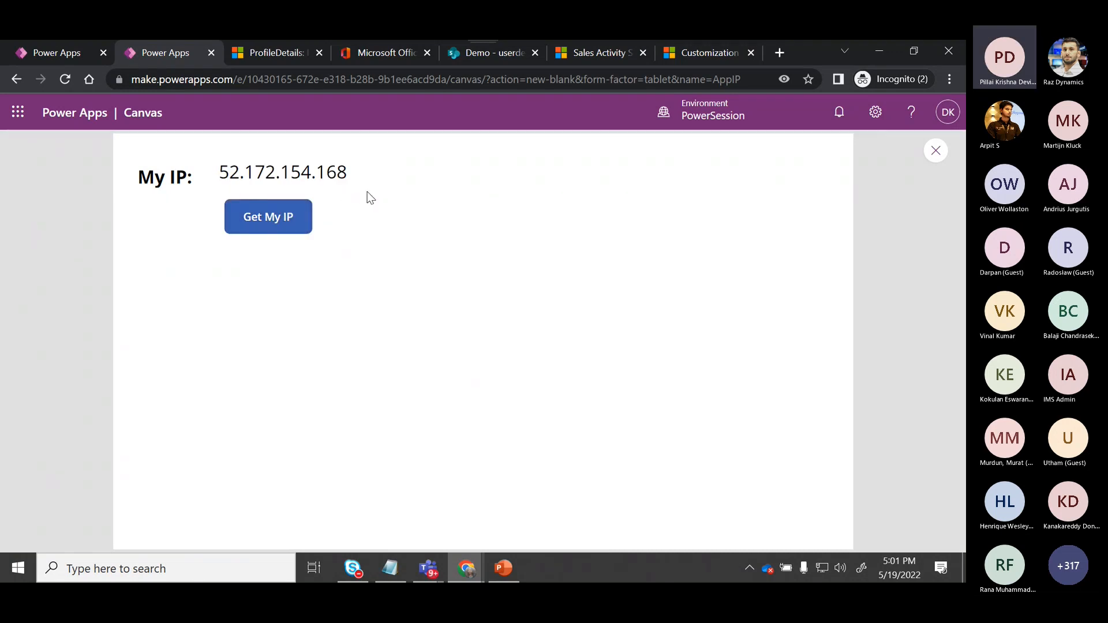
click(938, 153)
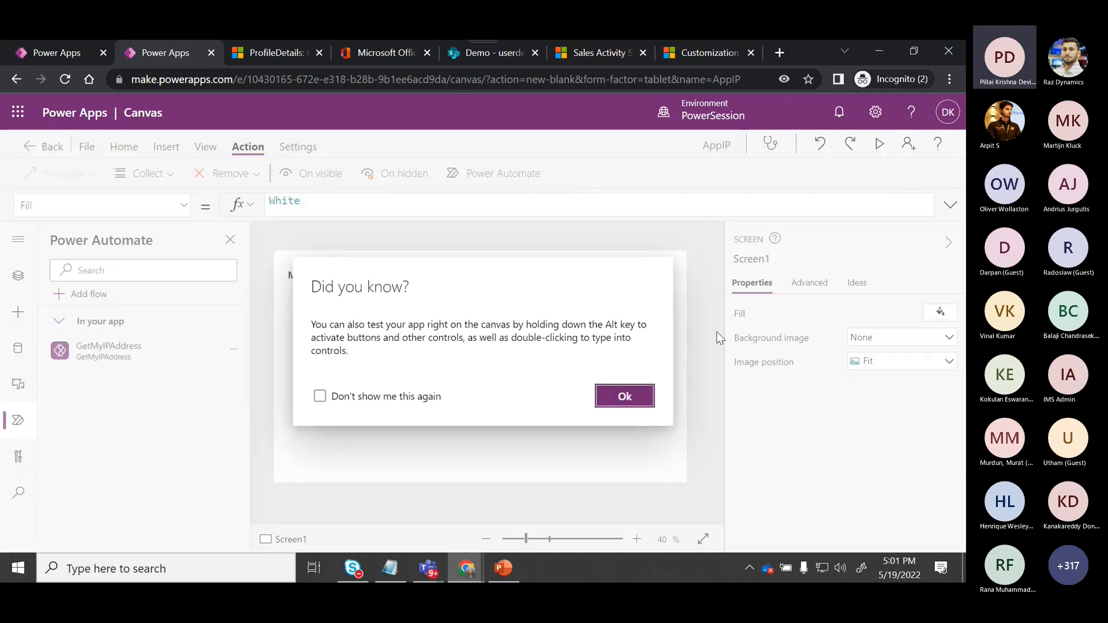
click(634, 399)
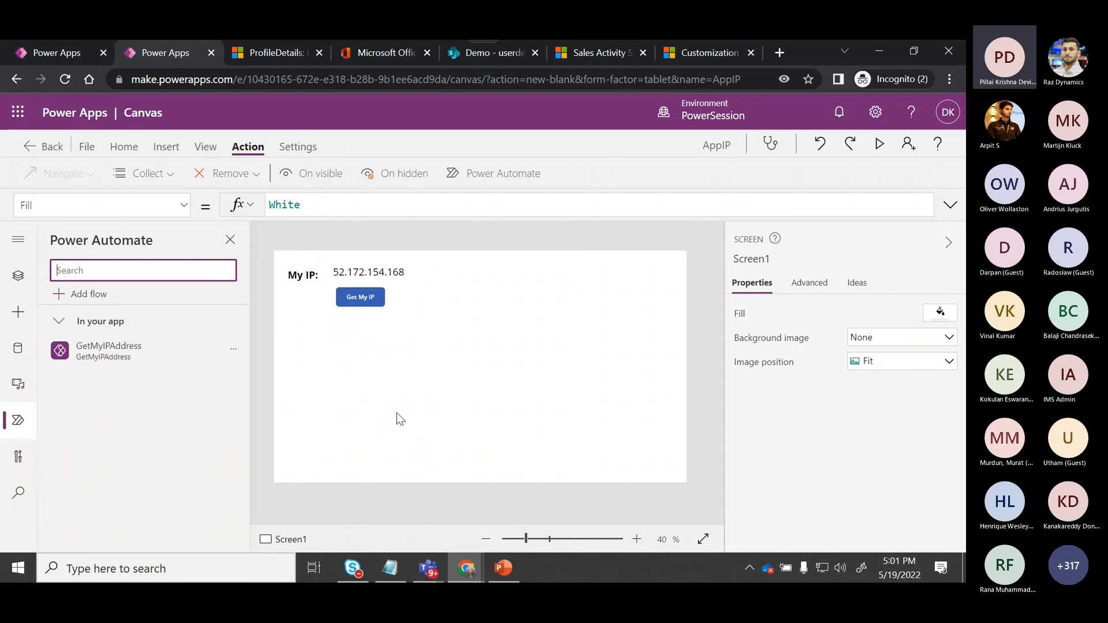
Save the app to the cloud under the name AppIPSave.
click(86, 146)
click(486, 191)
text(Save)
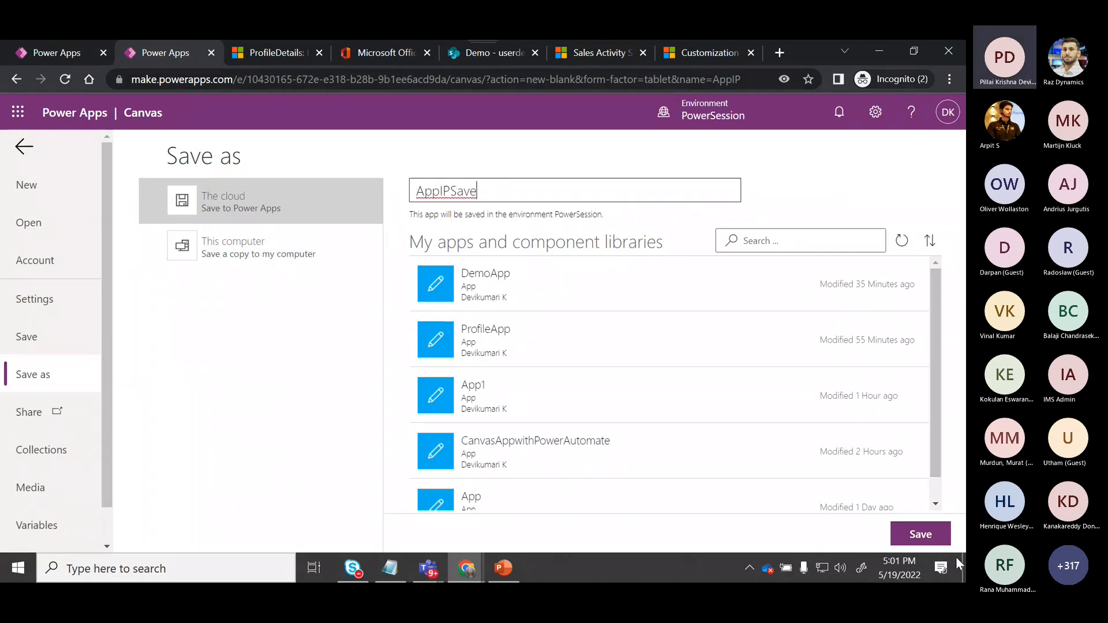
click(929, 536)
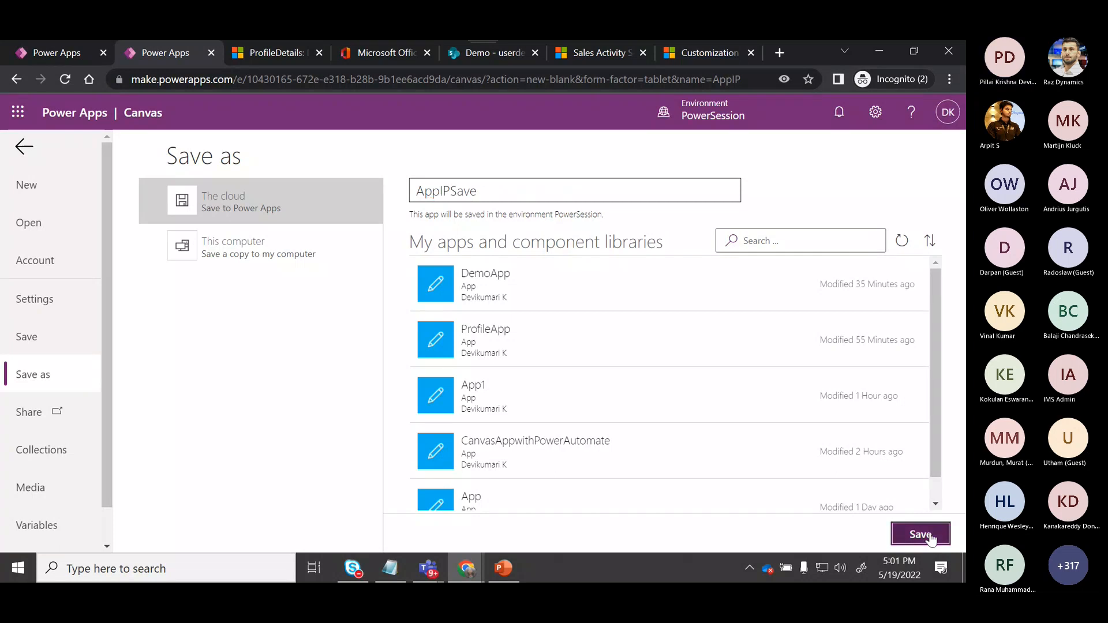
click(931, 535)
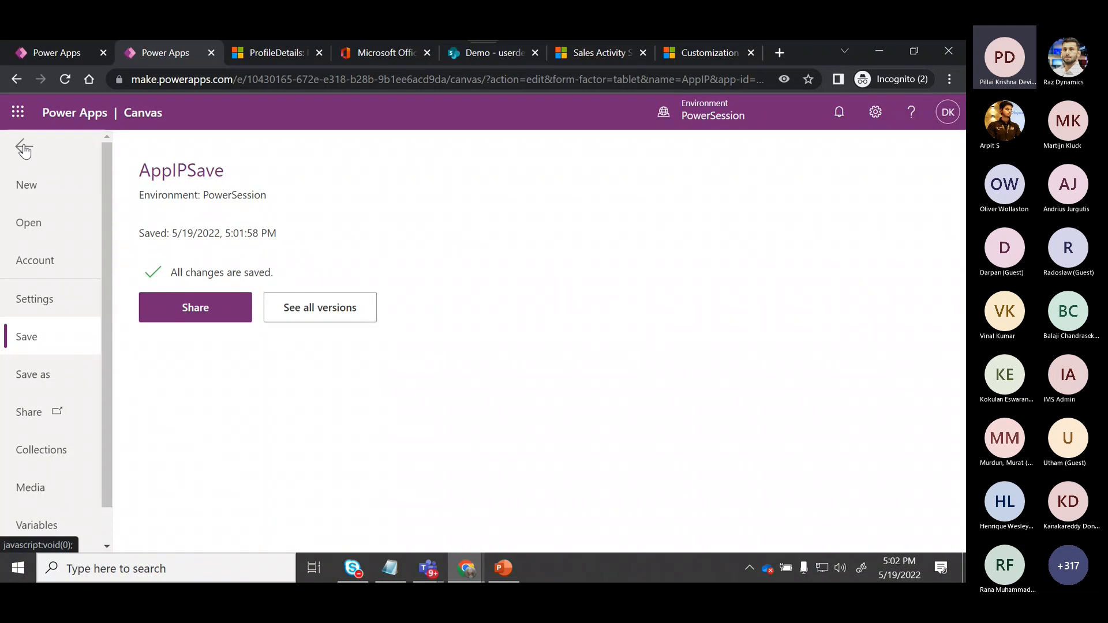
Leave the app editor and return to the Power Apps apps list.
click(23, 149)
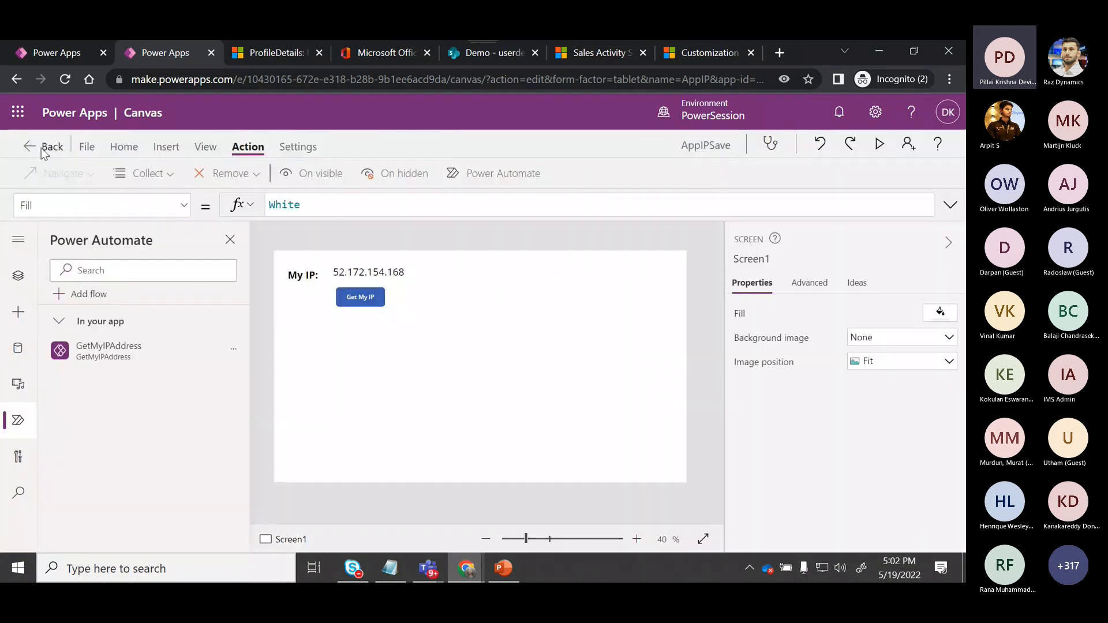
click(43, 147)
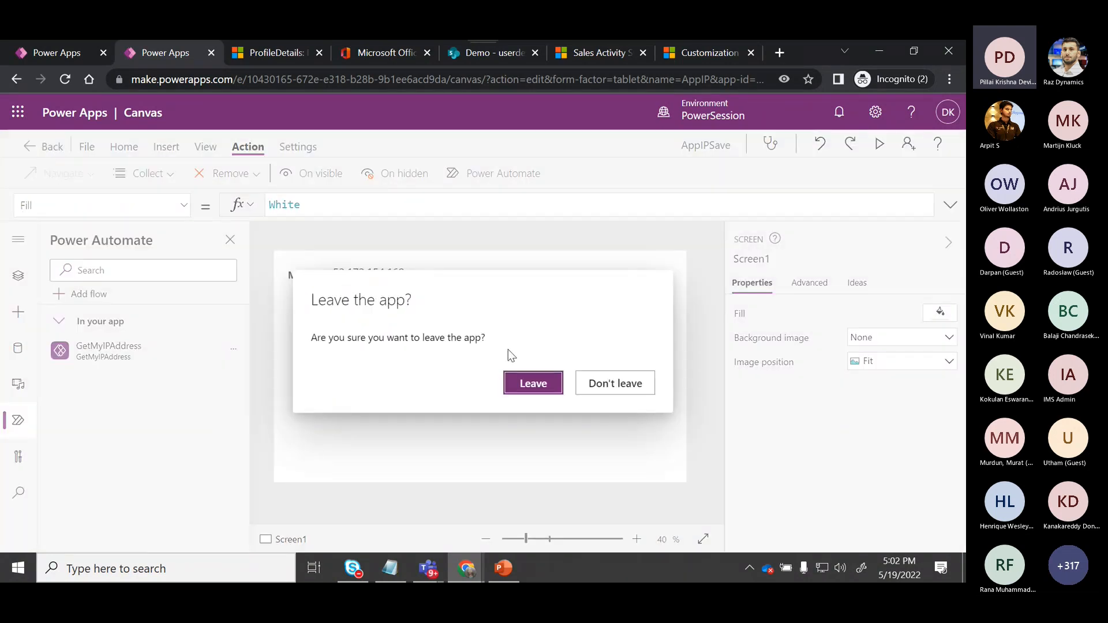
click(527, 387)
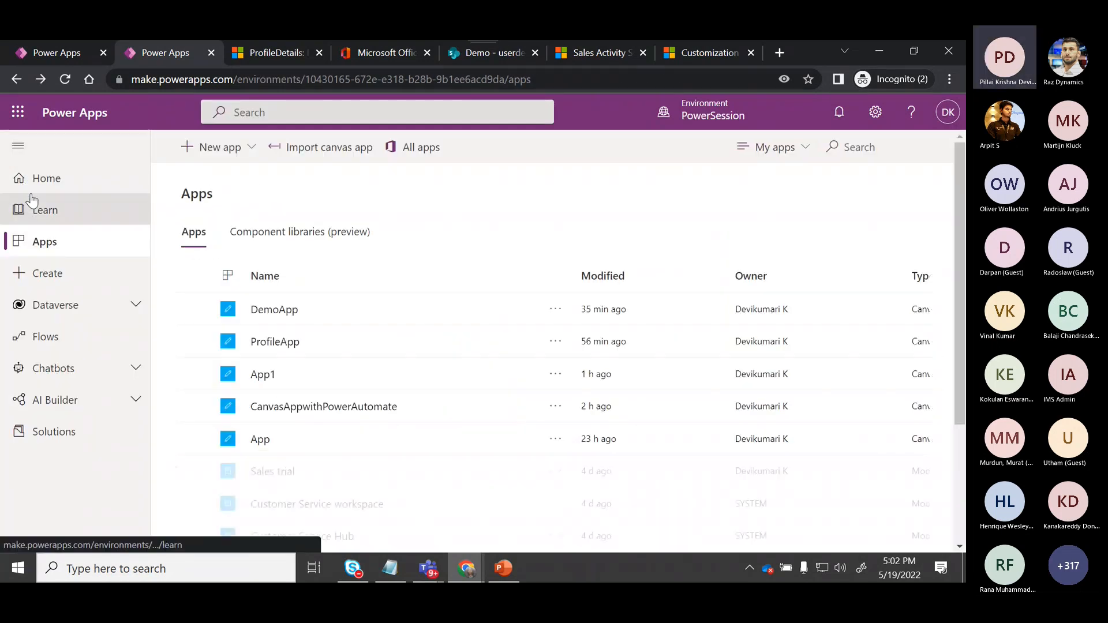
Open the ProfileDetails table under Dataverse Tables and sort its columns by Name from A to Z.
click(114, 314)
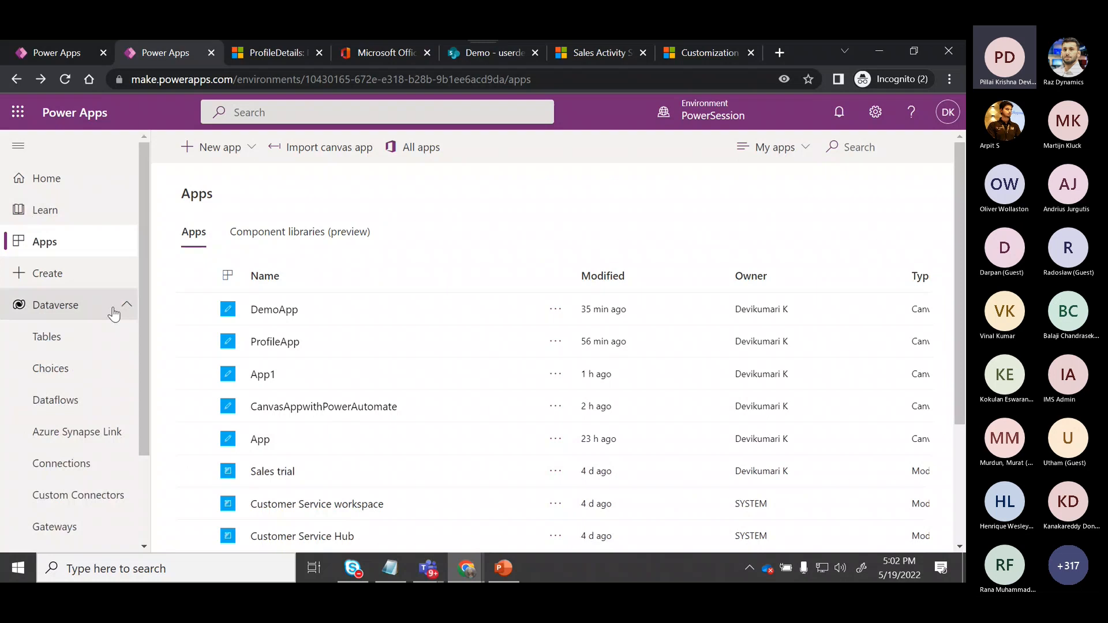
click(46, 337)
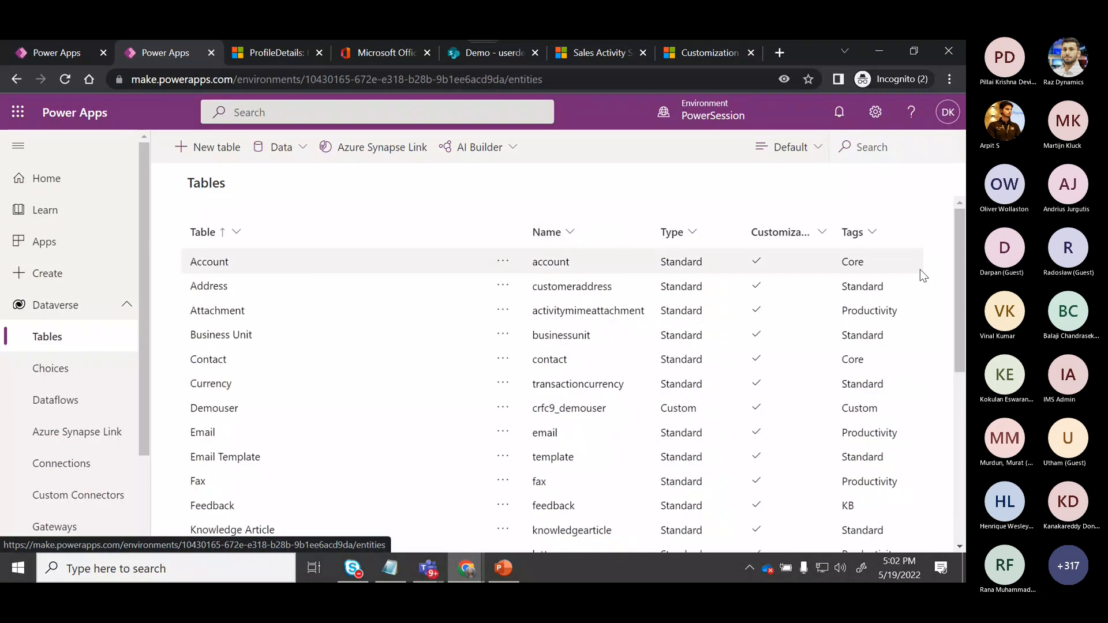
drag(959, 275, 963, 371)
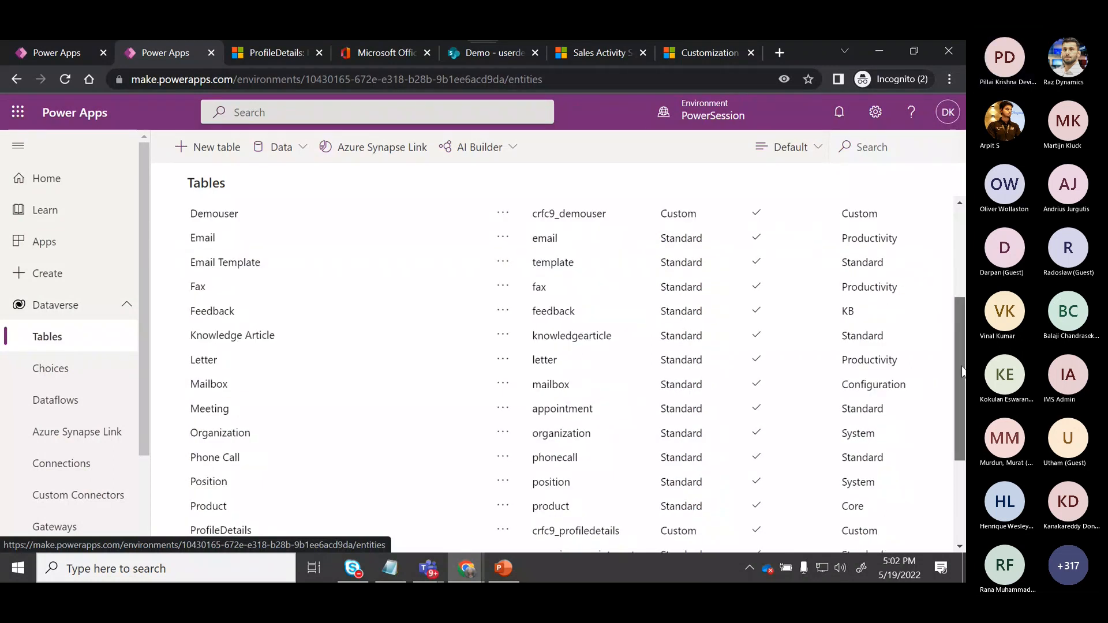
click(233, 530)
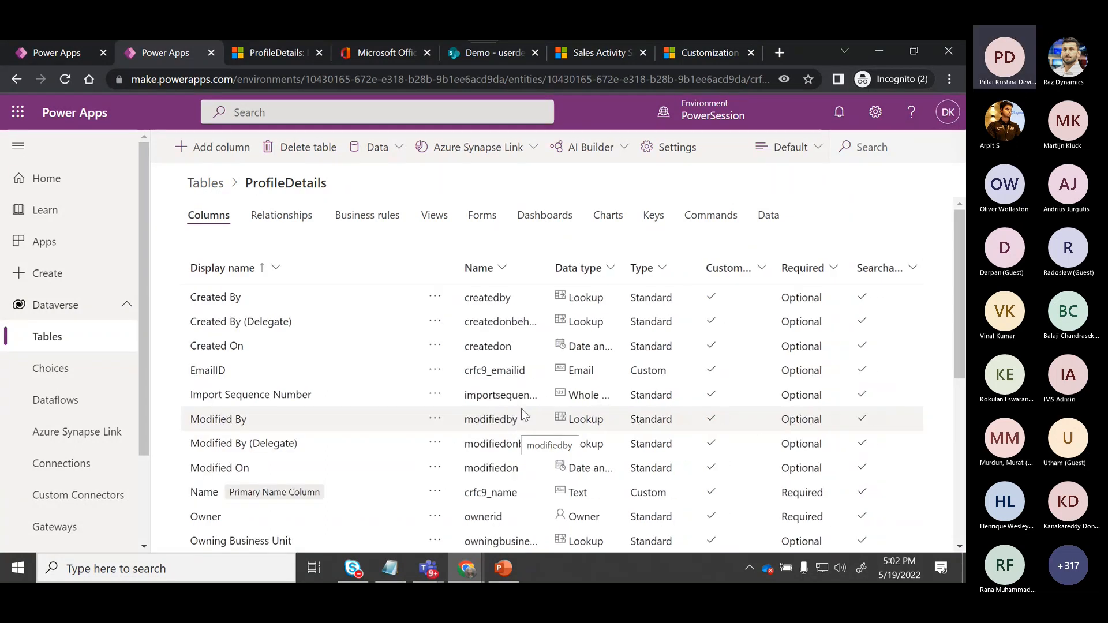
click(501, 267)
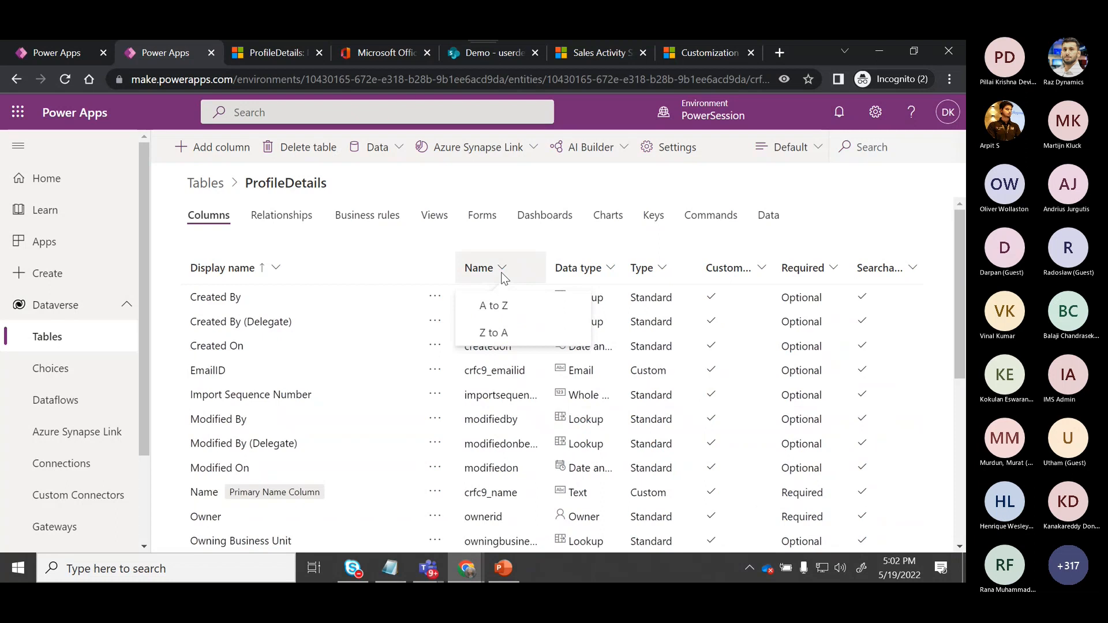
click(504, 307)
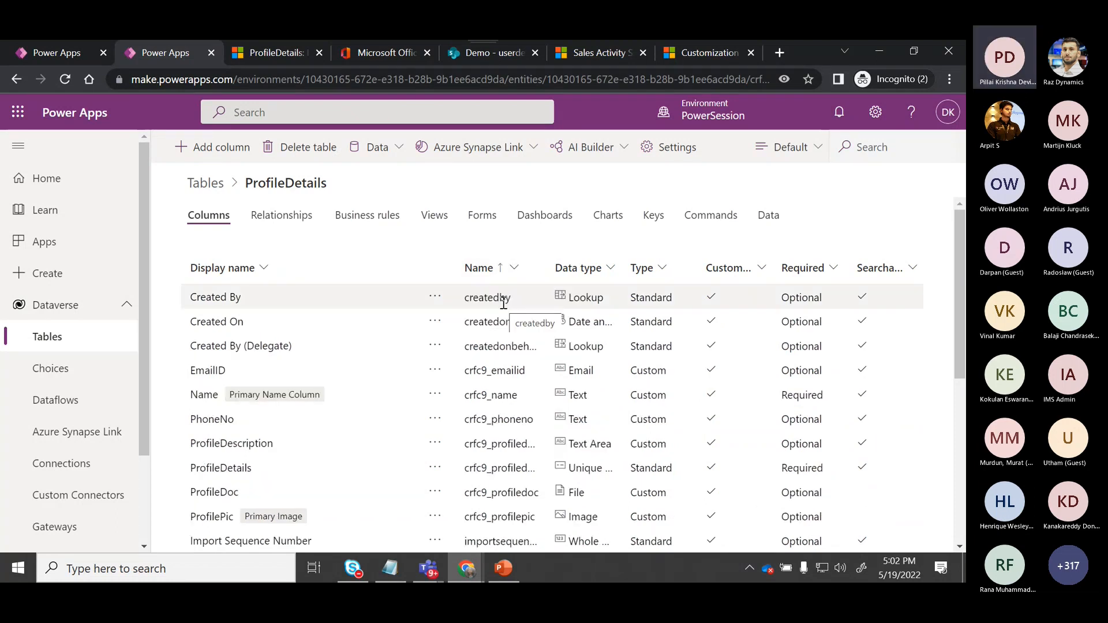
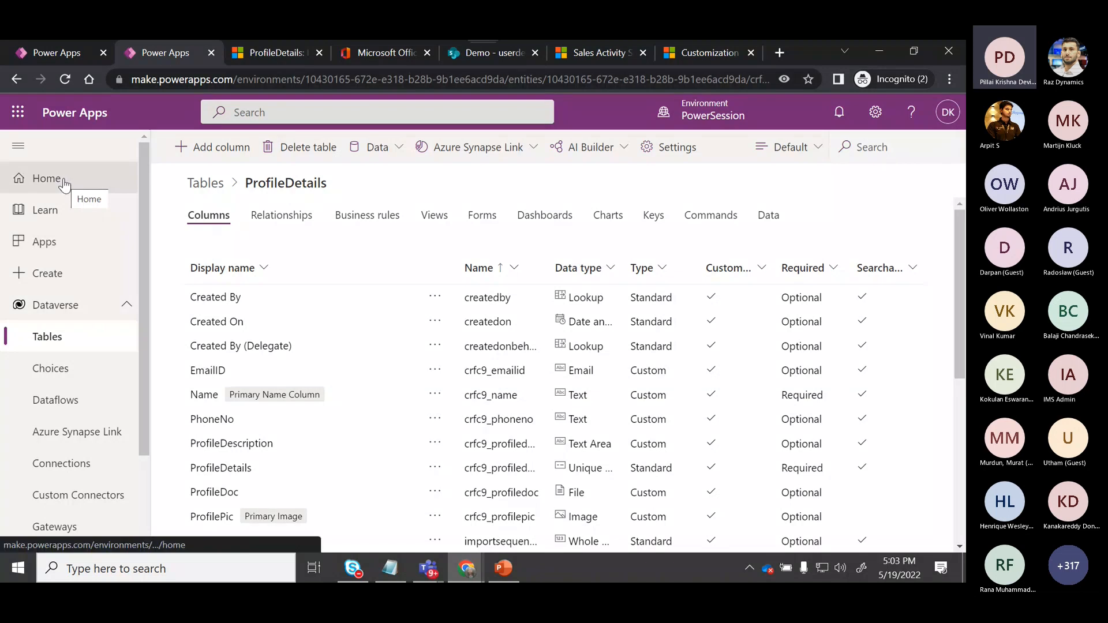
Open ProfileApp from the apps list for editing in the canvas studio and skip the welcome dialog.
click(46, 242)
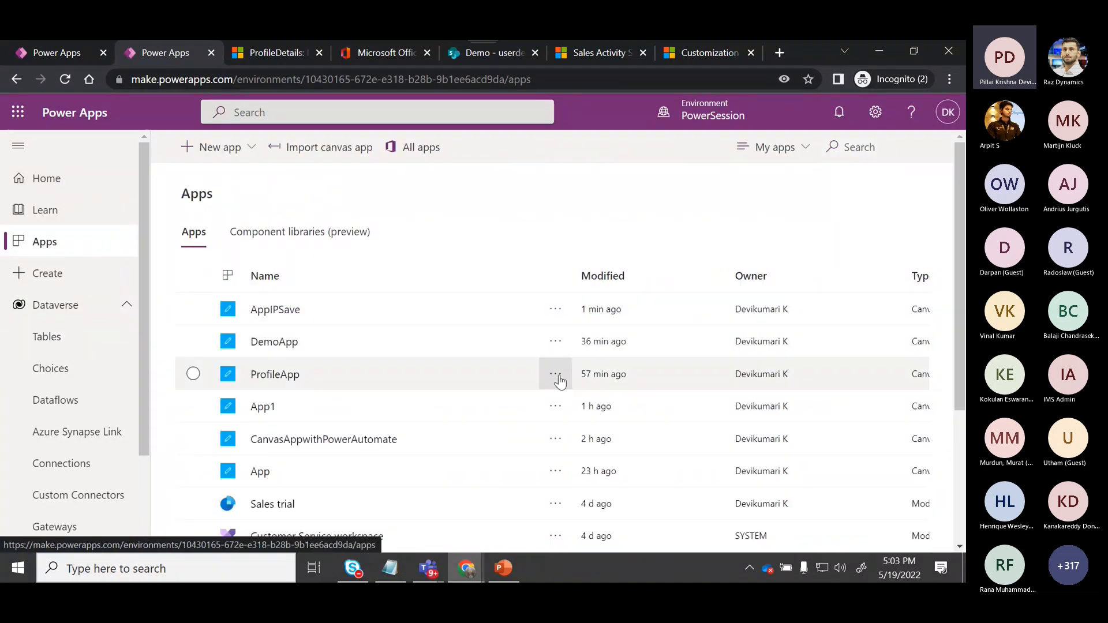
click(556, 374)
click(603, 288)
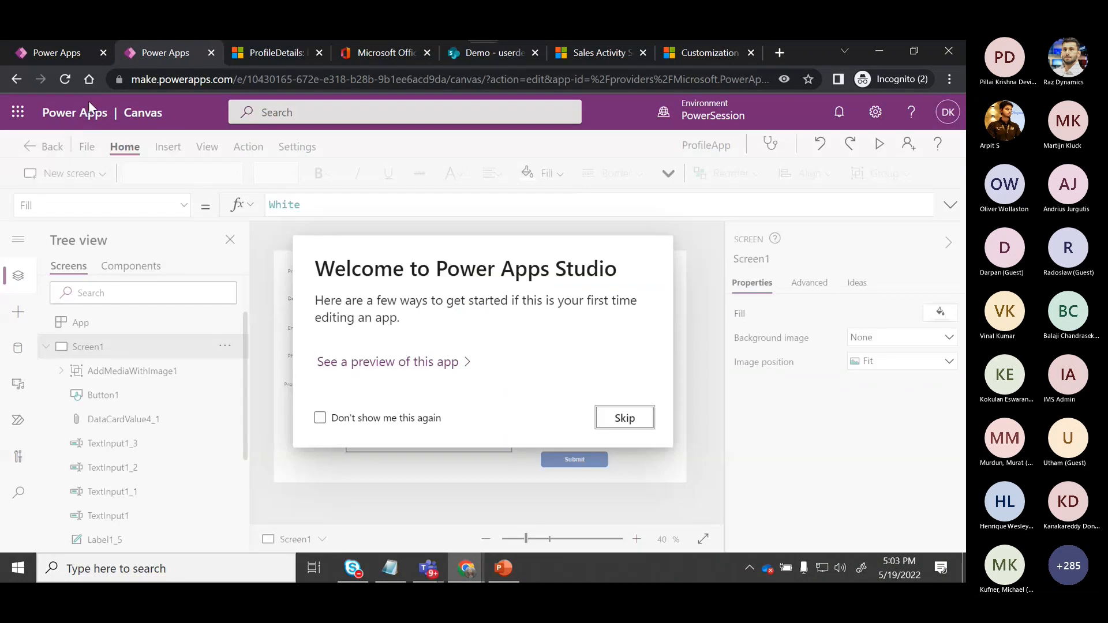
click(641, 422)
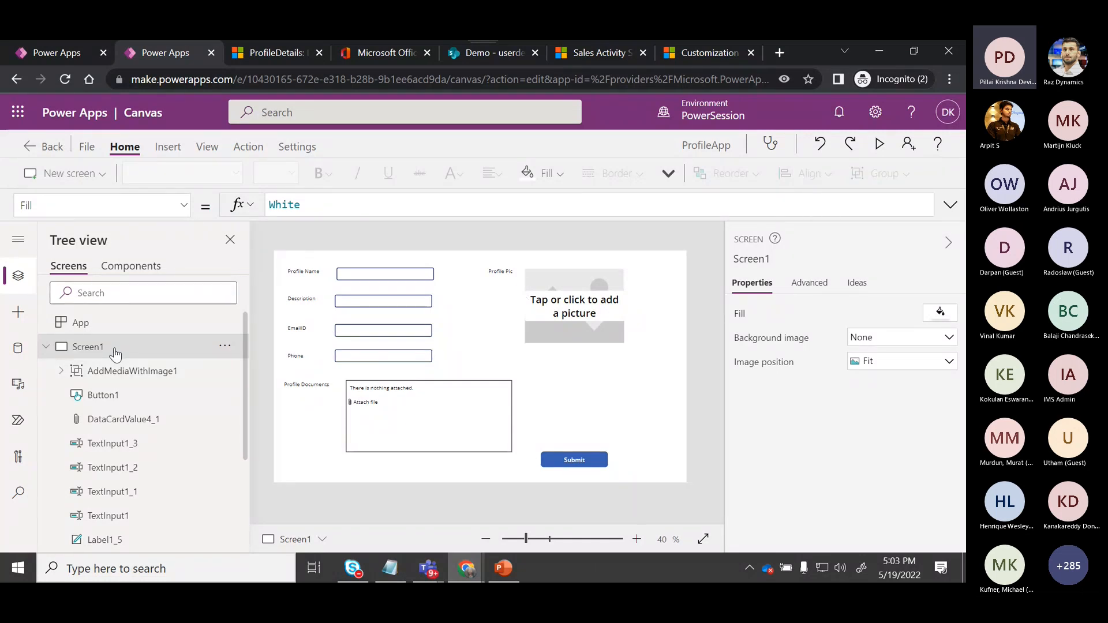
Inspect the form's labels, text inputs, attachments control and picture group, and review the Submit button's OnSelect formula.
click(317, 276)
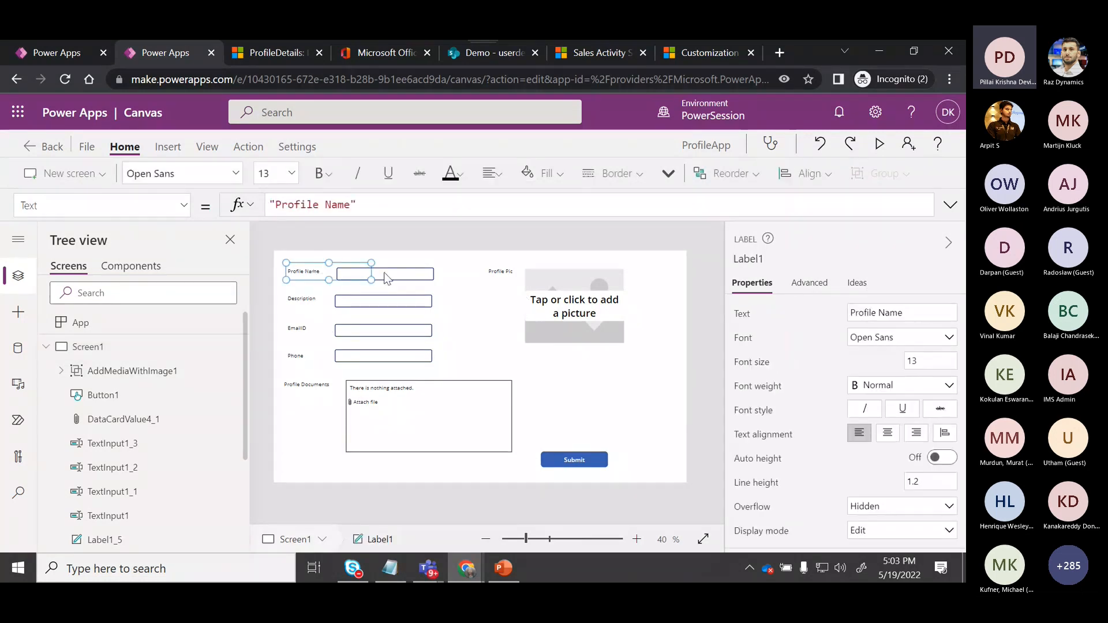
click(395, 277)
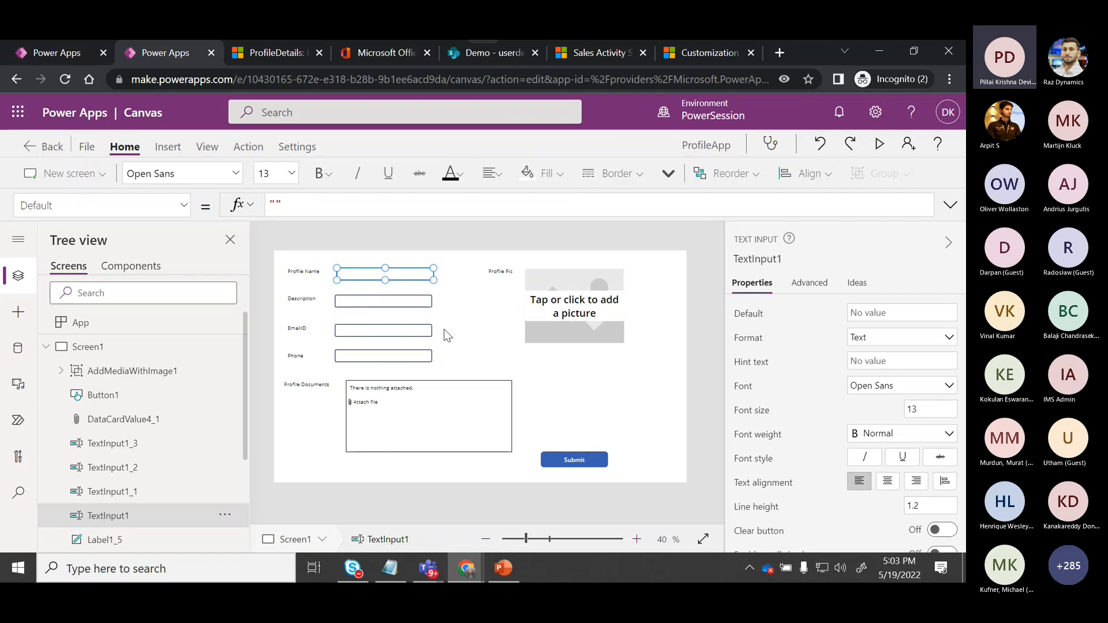
click(589, 460)
click(951, 205)
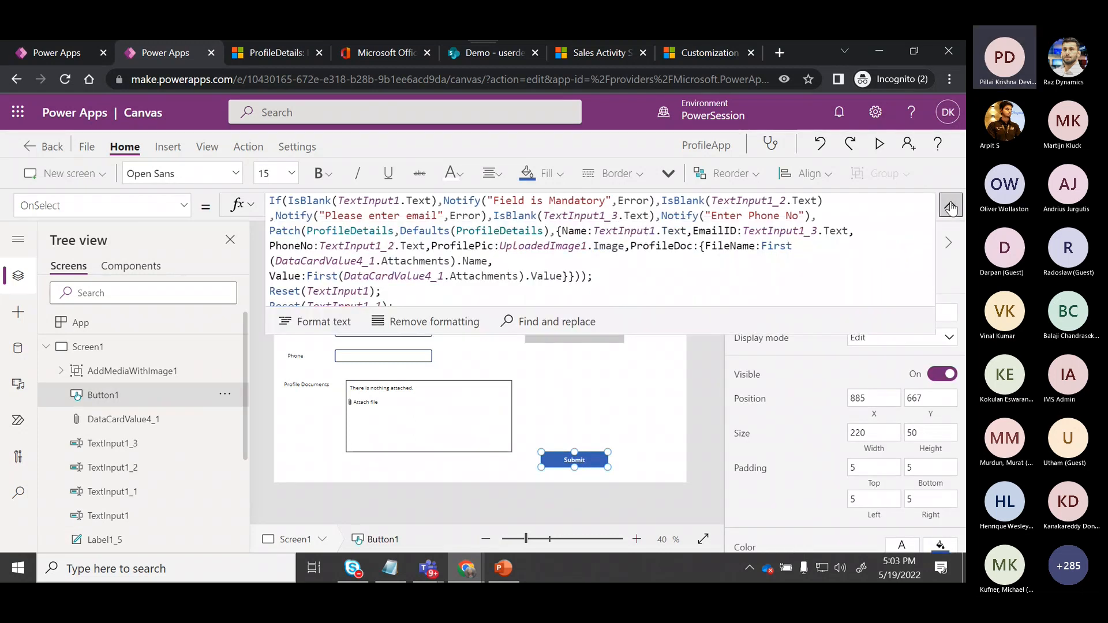
drag(933, 226, 935, 242)
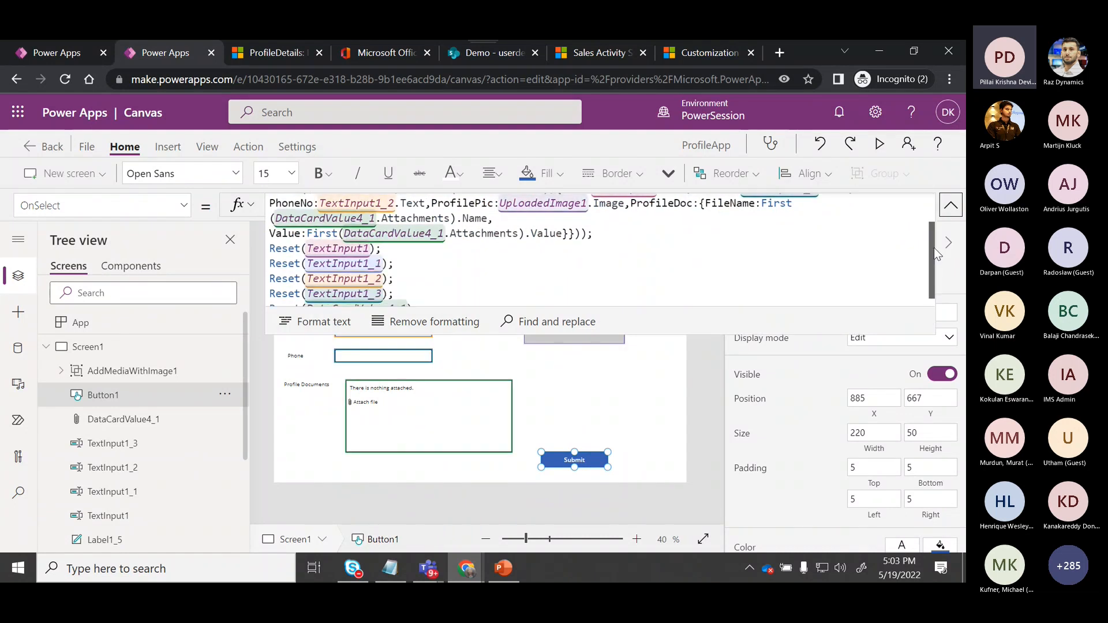
scroll(937, 249, up, 2)
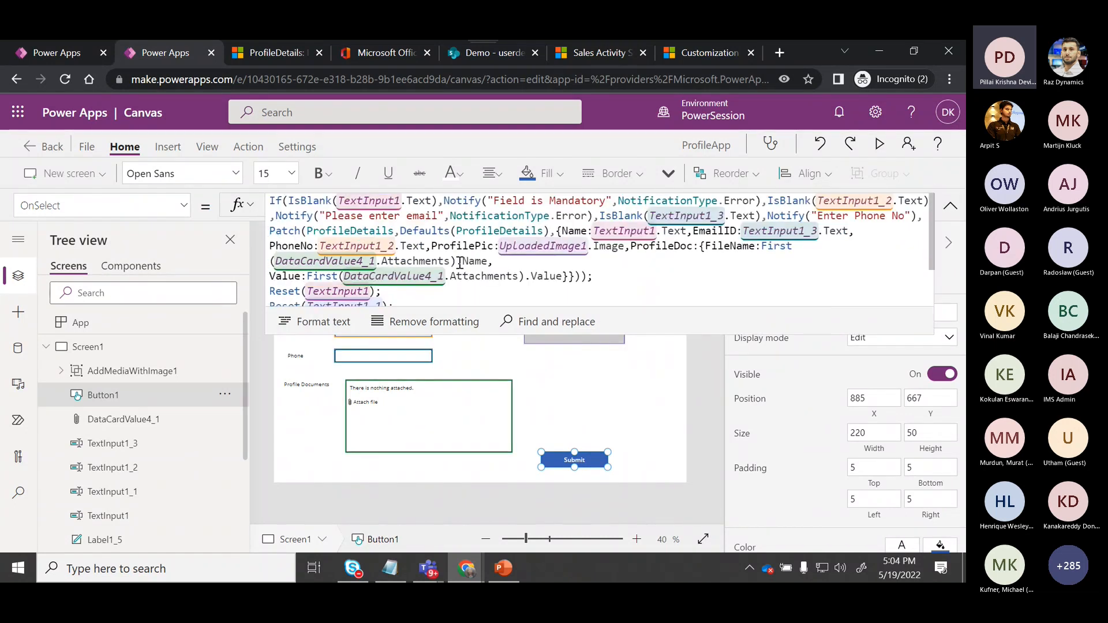
click(572, 405)
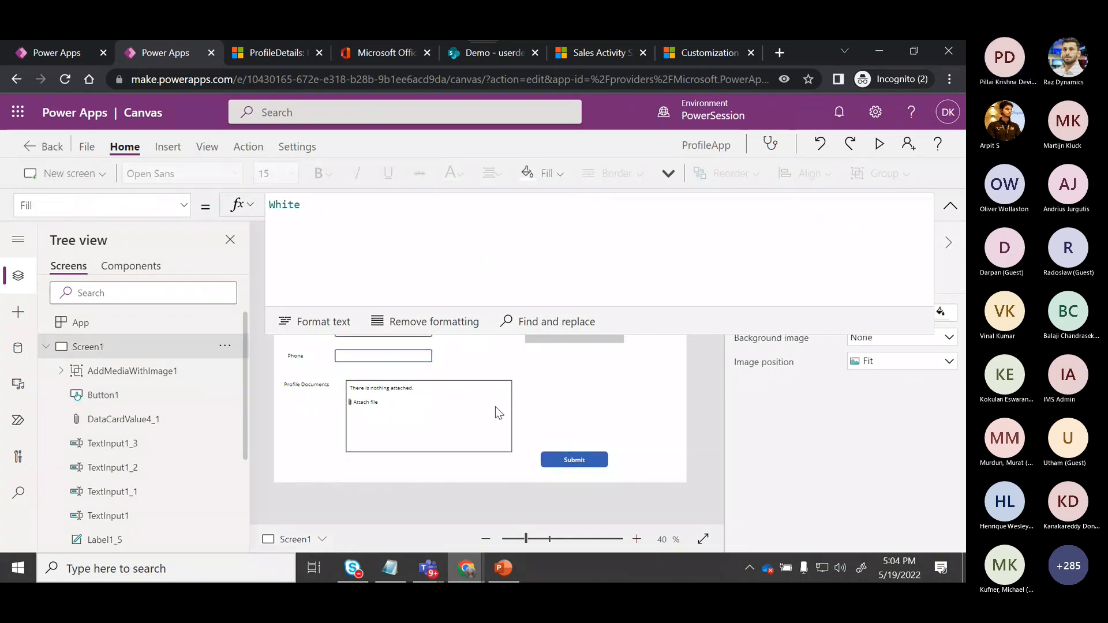
click(462, 411)
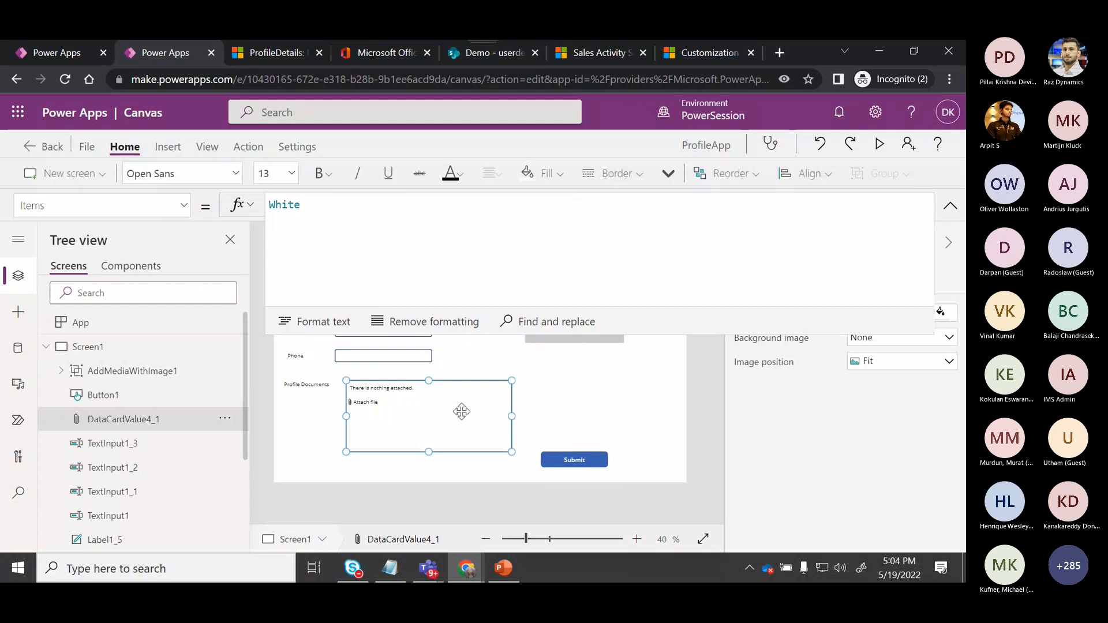
click(951, 207)
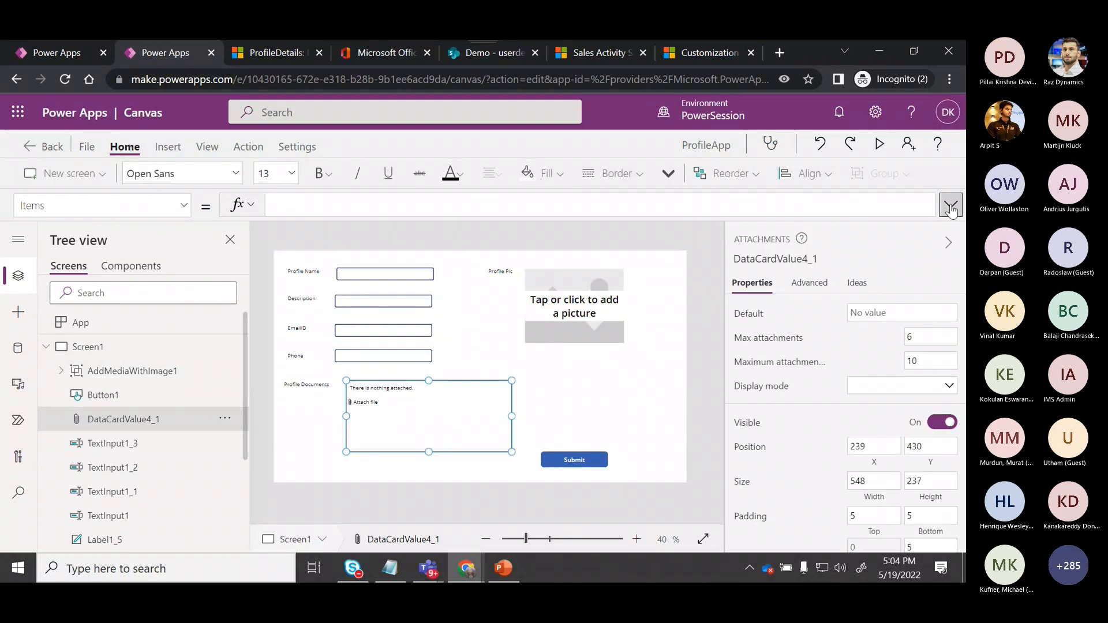
click(562, 380)
click(574, 335)
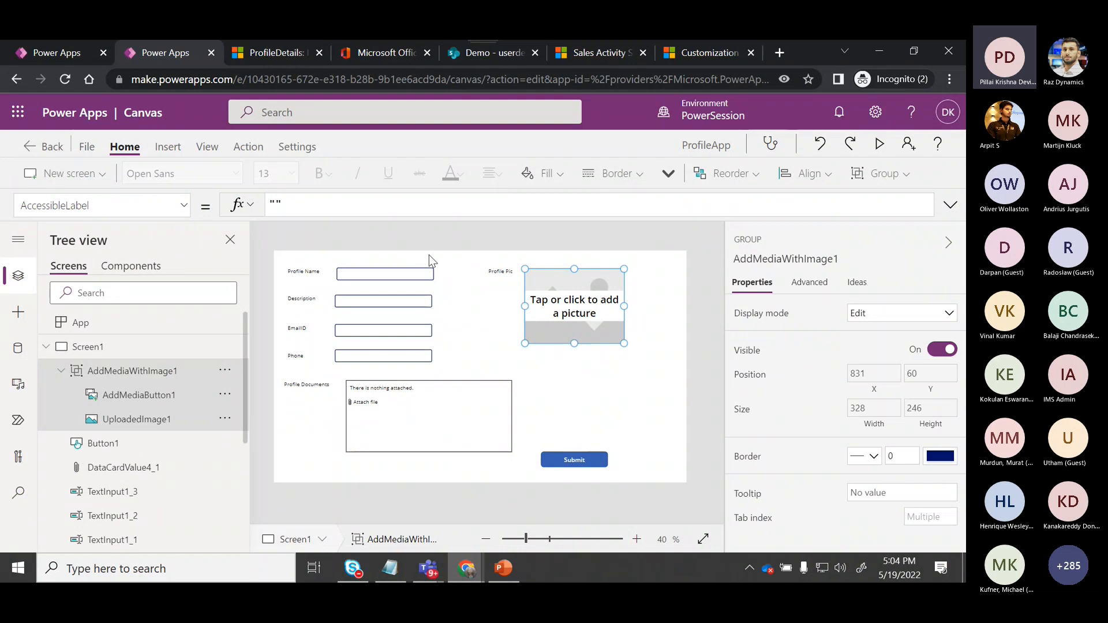
Browse the Media insert options, including Add picture, without inserting anything.
click(169, 147)
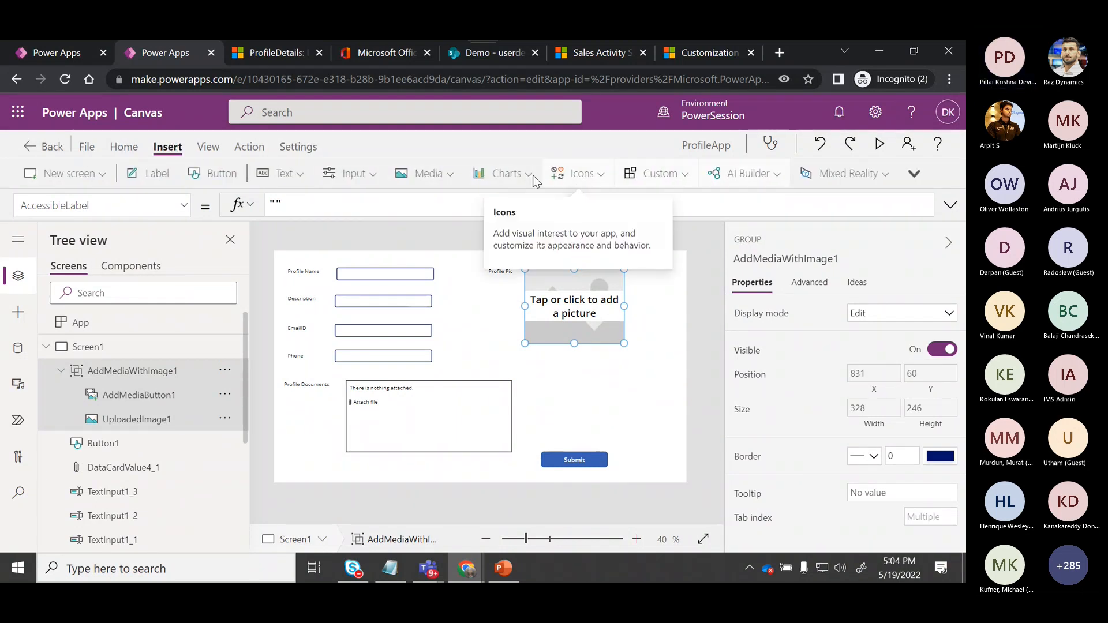
click(427, 173)
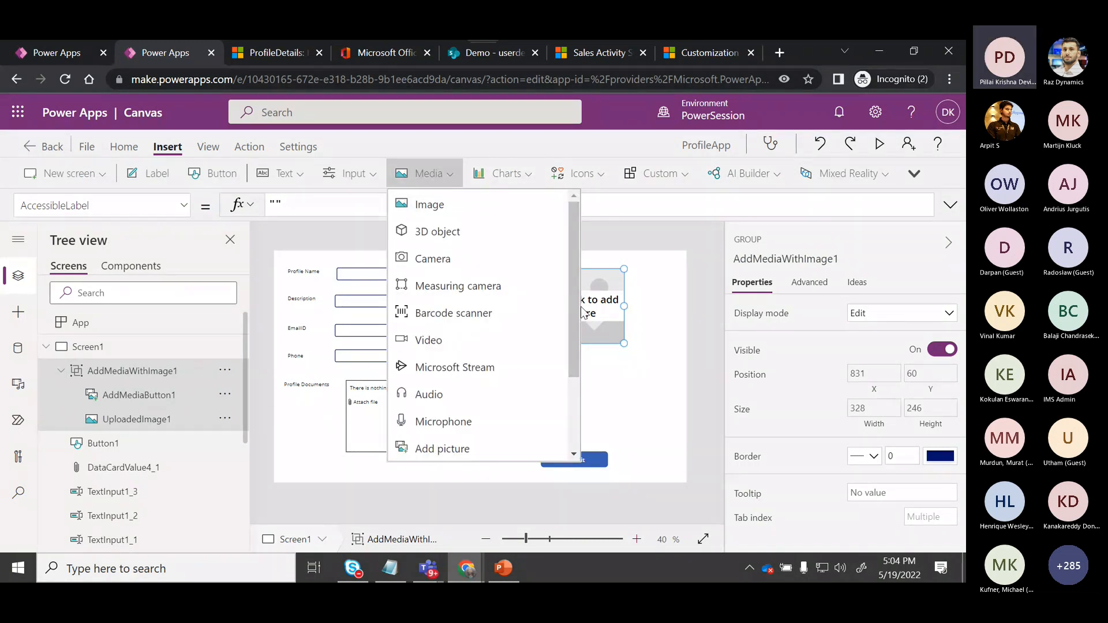
scroll(571, 386, down, 3)
scroll(567, 370, up, 3)
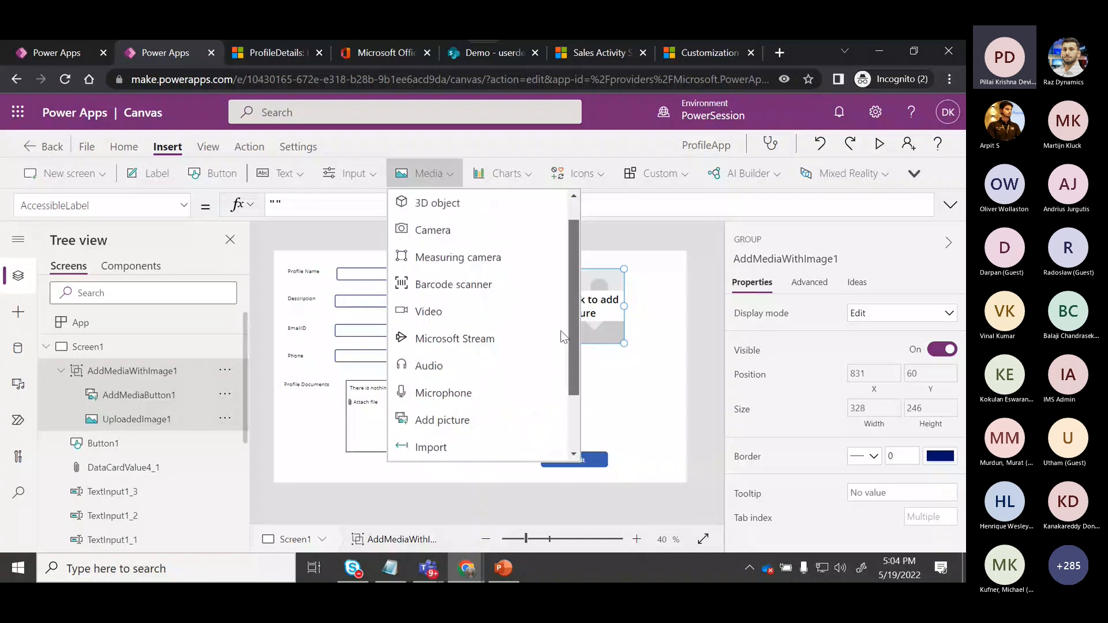
scroll(563, 329, up, 1)
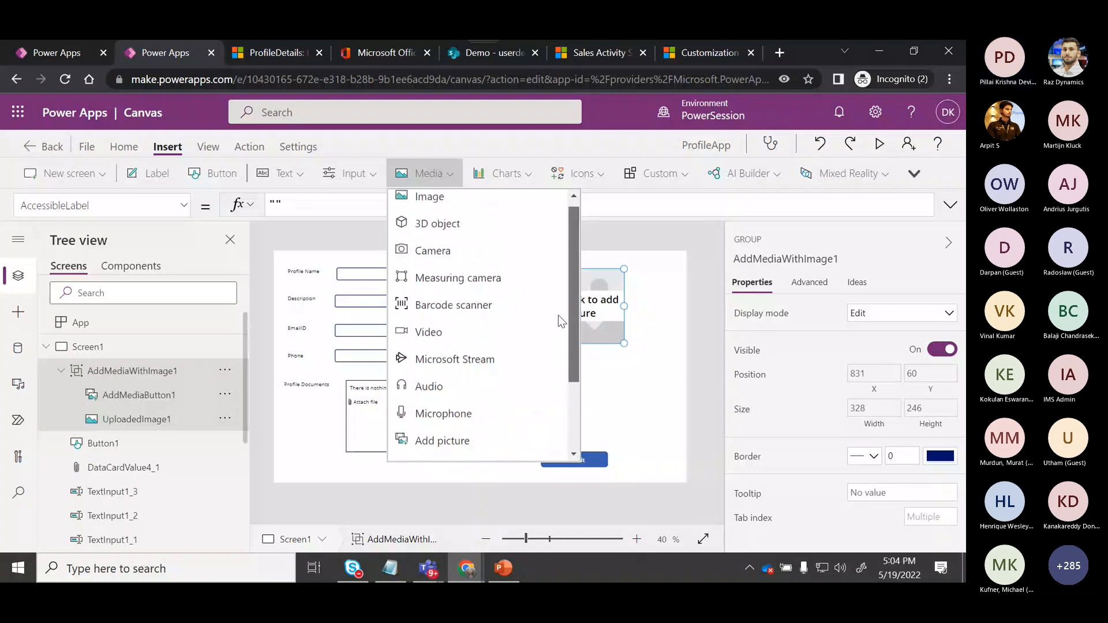
scroll(558, 340, down, 2)
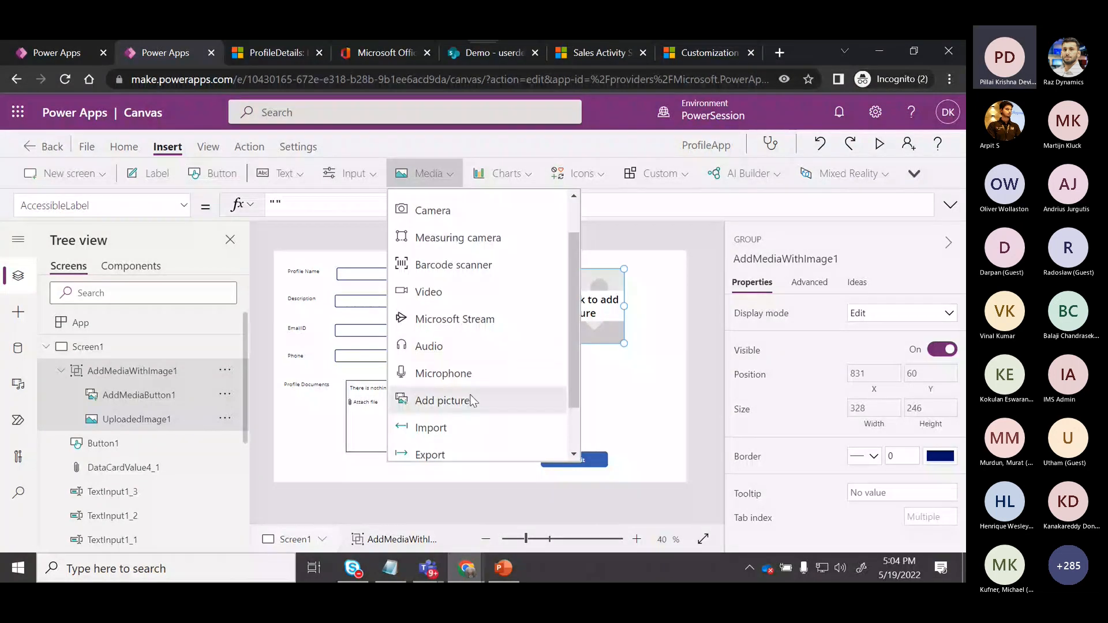
click(657, 383)
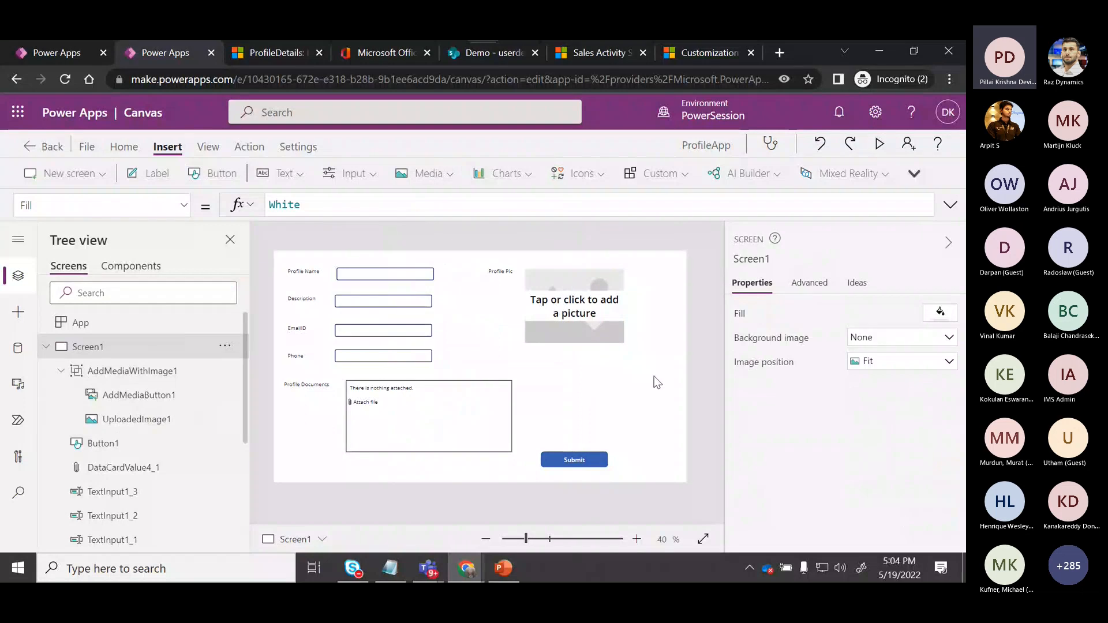
Examine the Submit button's OnSelect formula, highlighting the IsBlank condition, the notification type and the Patch data source.
click(950, 204)
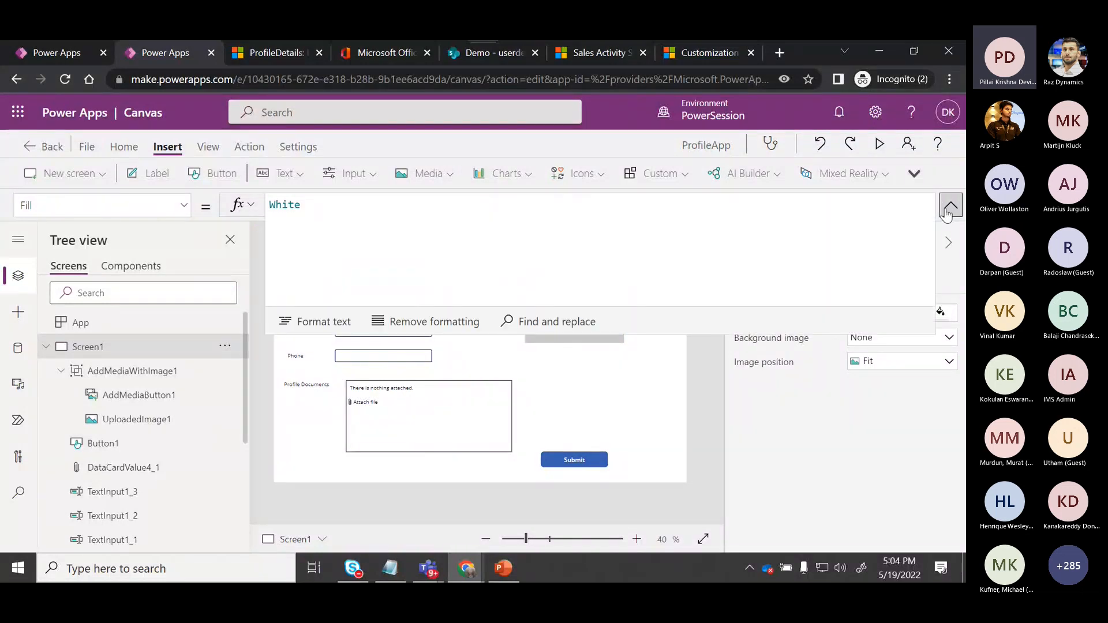
click(572, 464)
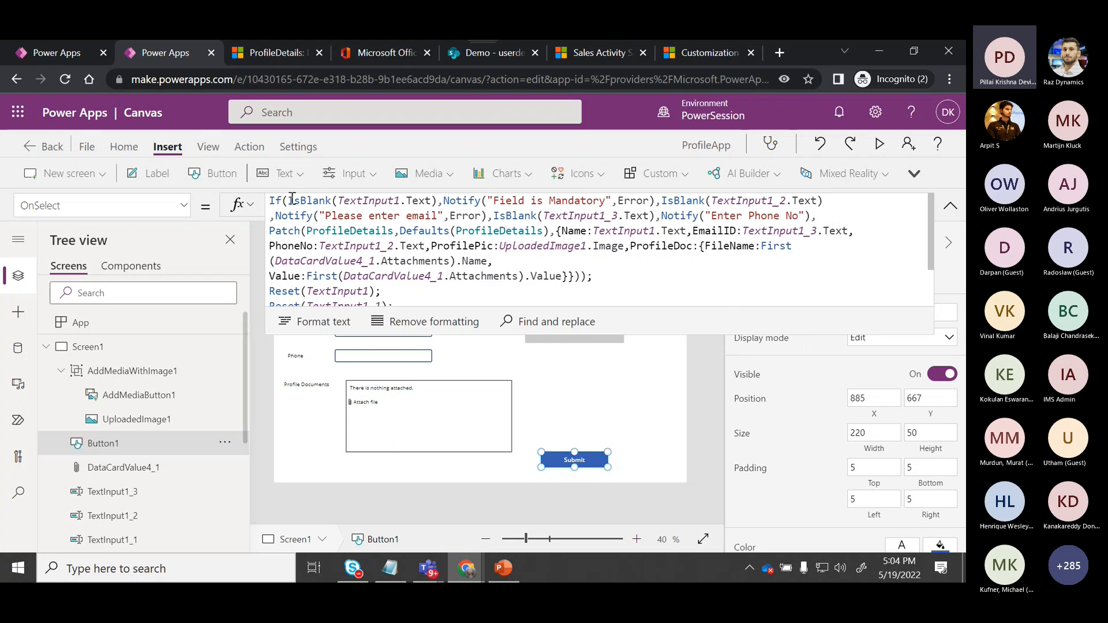
drag(289, 201, 437, 201)
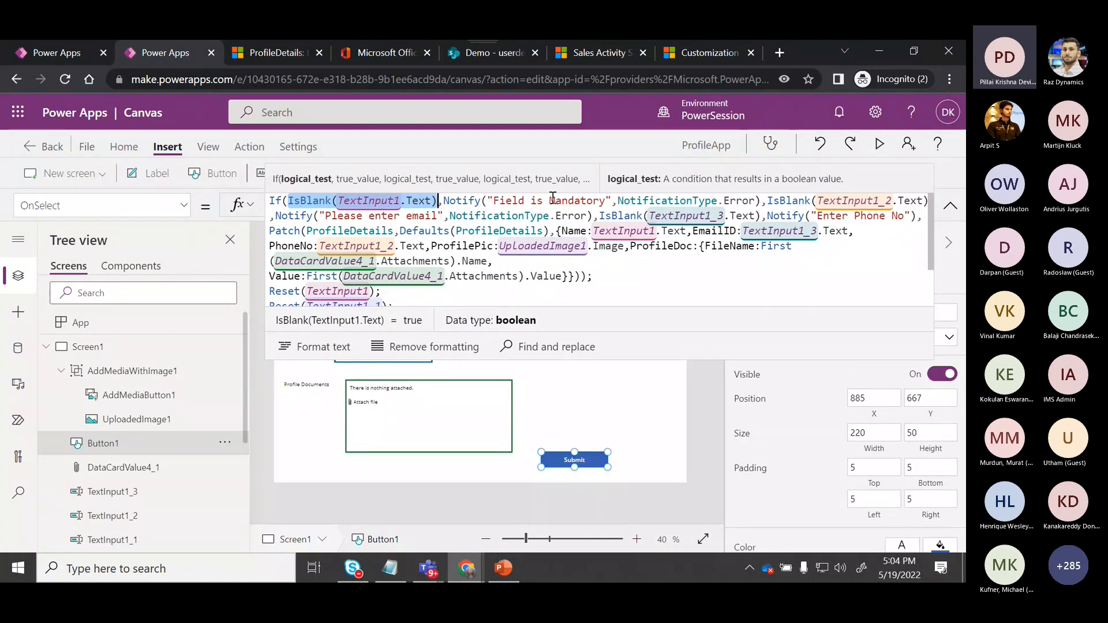
drag(618, 200, 719, 200)
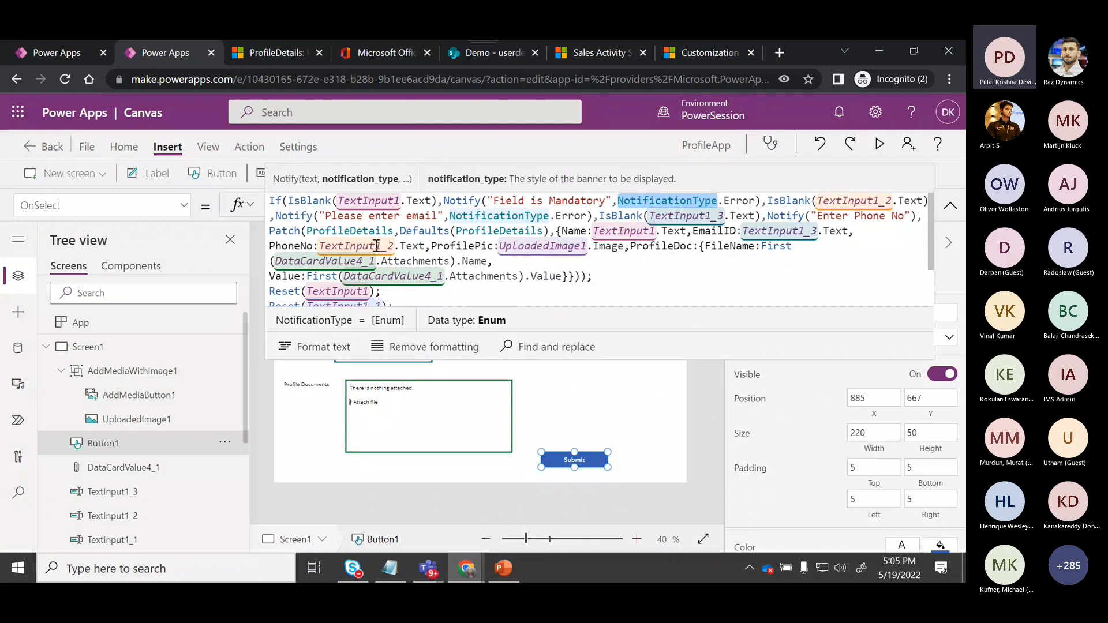
click(271, 232)
drag(306, 231, 392, 233)
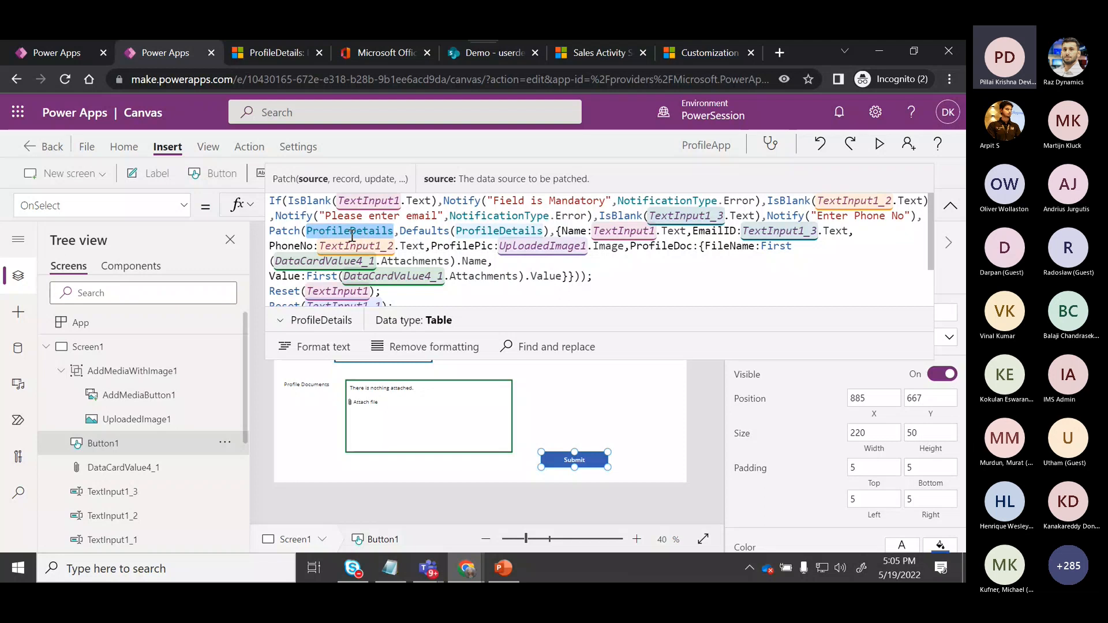
Open the Data panel to view the ProfileDetails source and highlight the record fields passed to Patch in the formula.
click(18, 348)
mouse_move(96, 361)
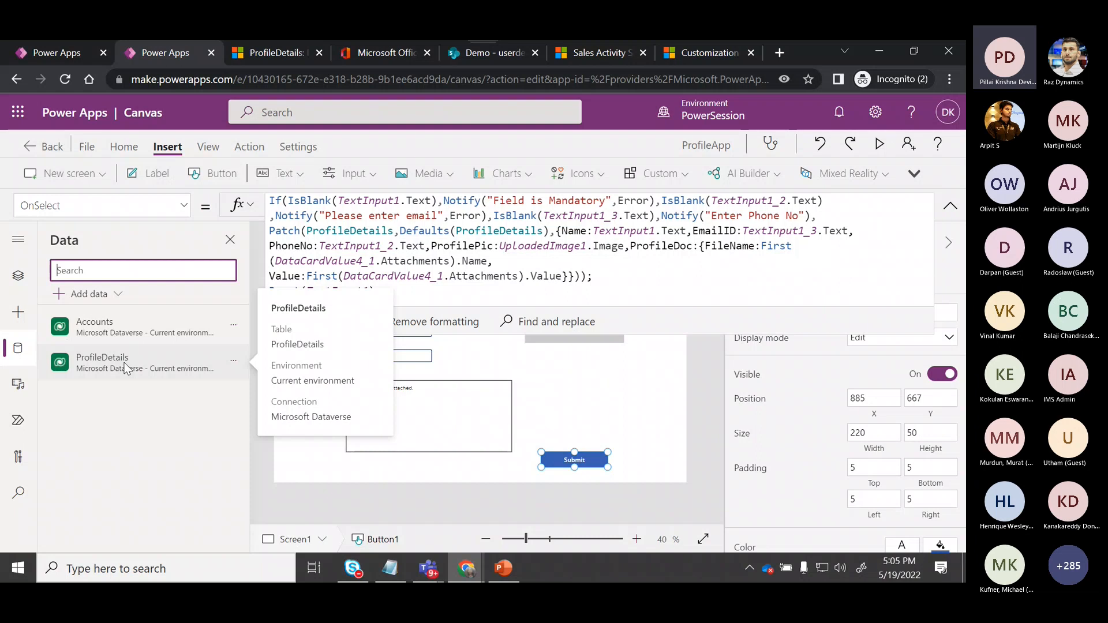
click(271, 231)
double_click(326, 232)
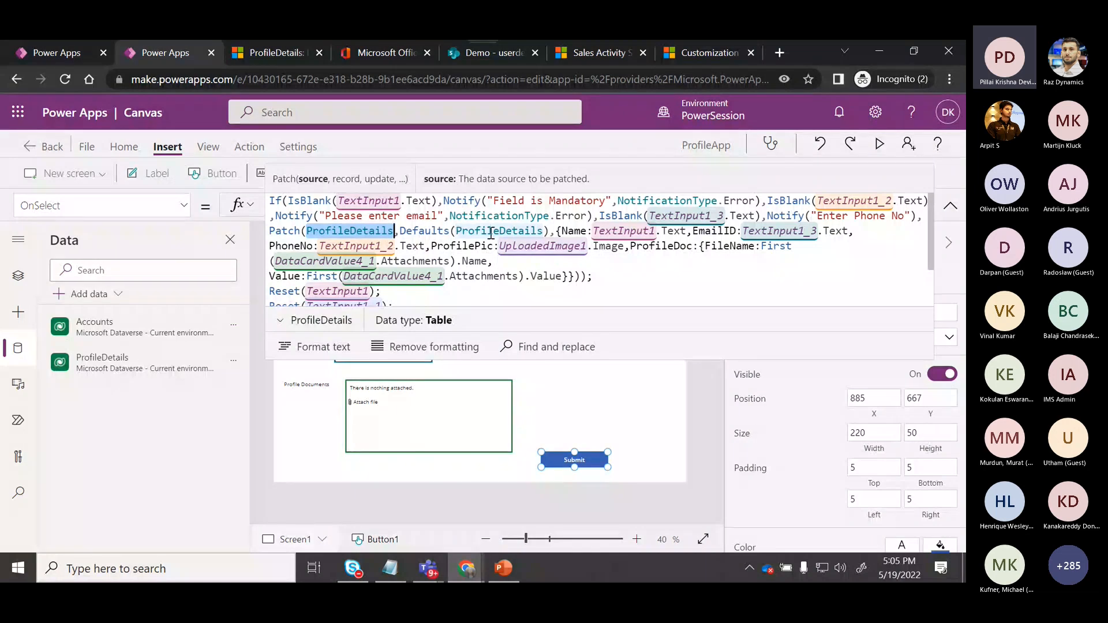
click(556, 231)
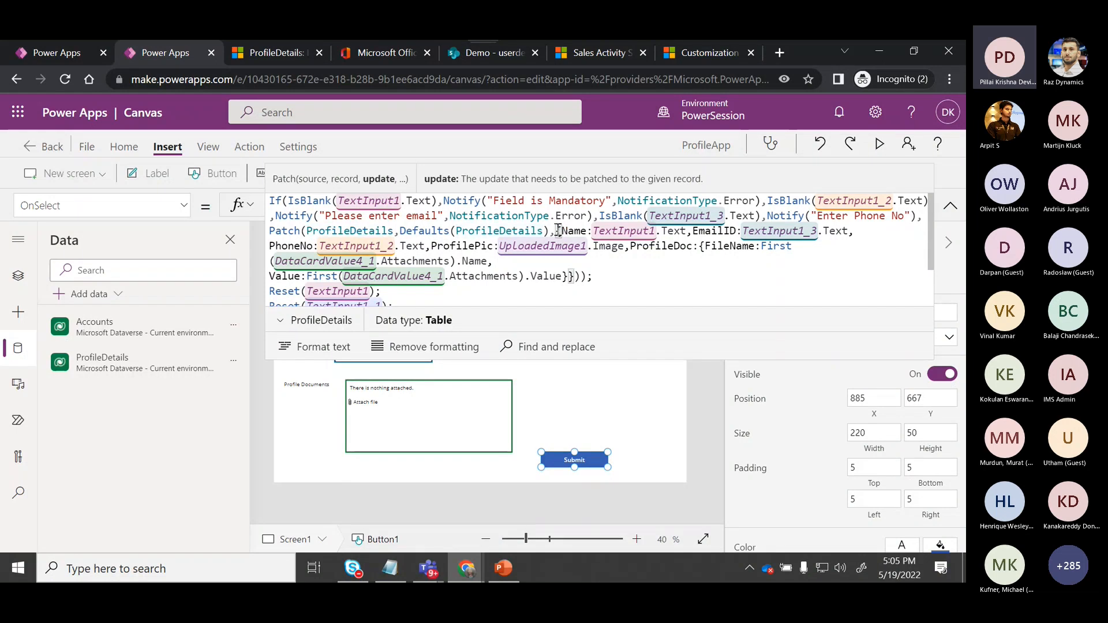
drag(563, 231, 818, 236)
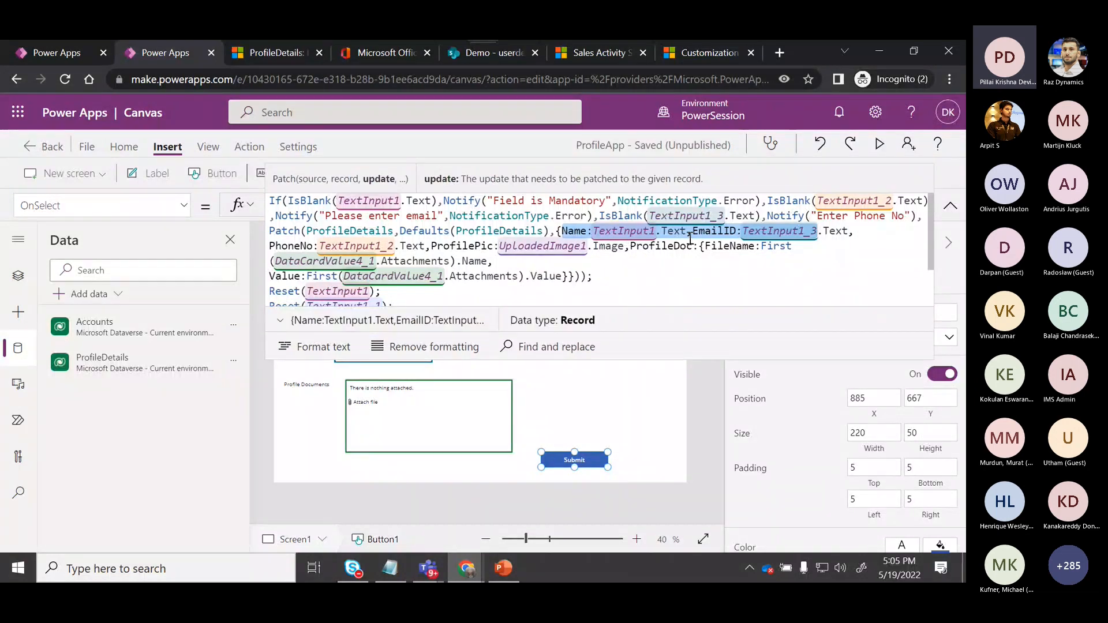
click(673, 267)
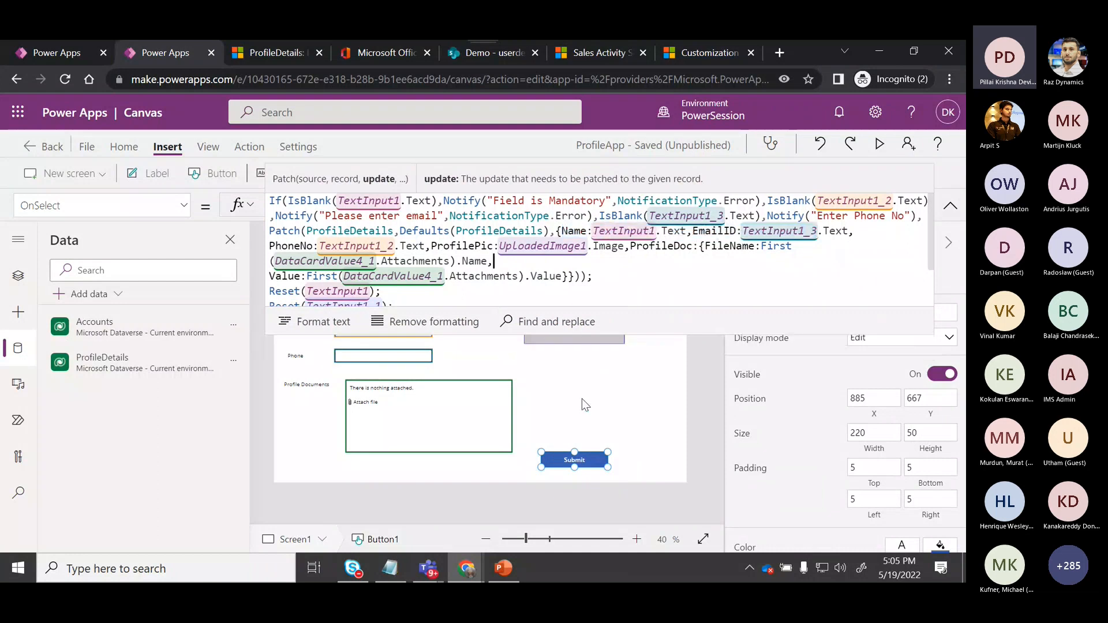
click(448, 434)
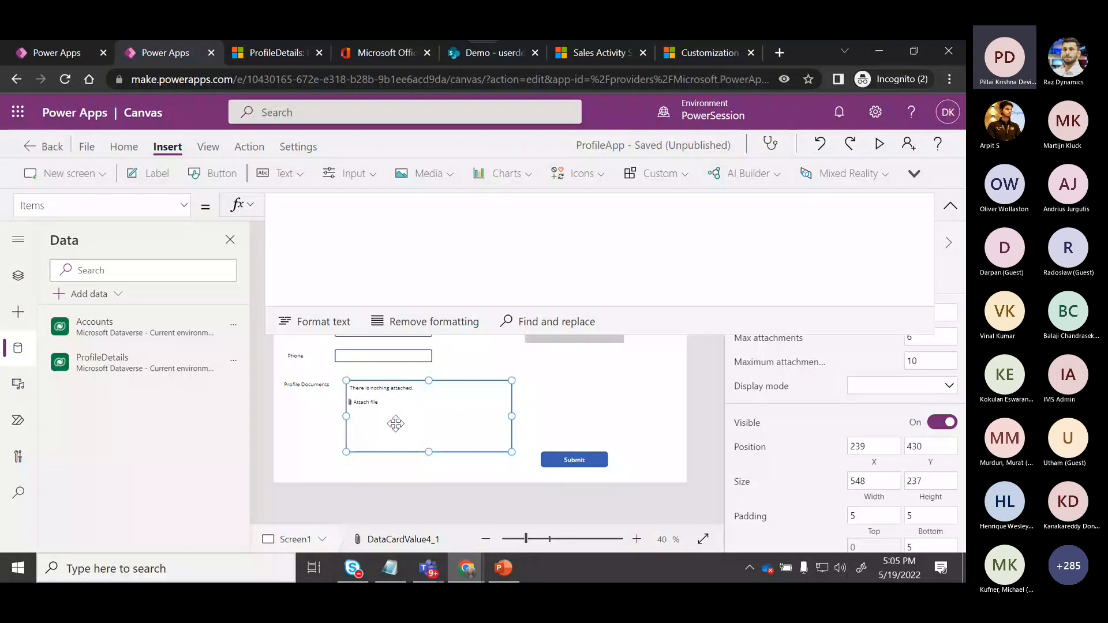
click(558, 457)
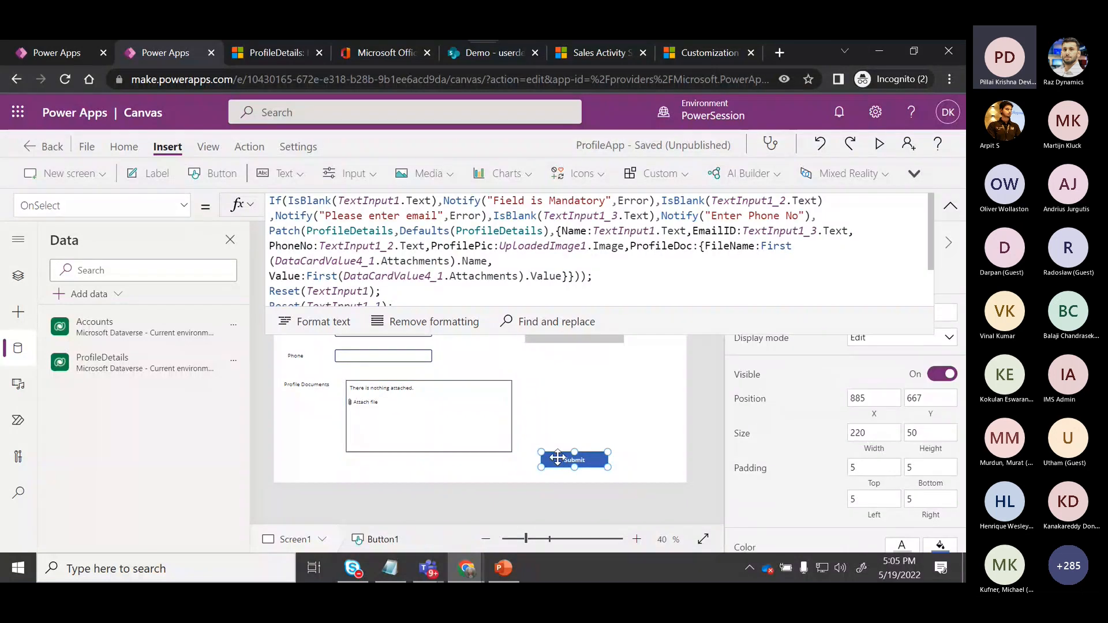
click(386, 275)
key(ctrl+f)
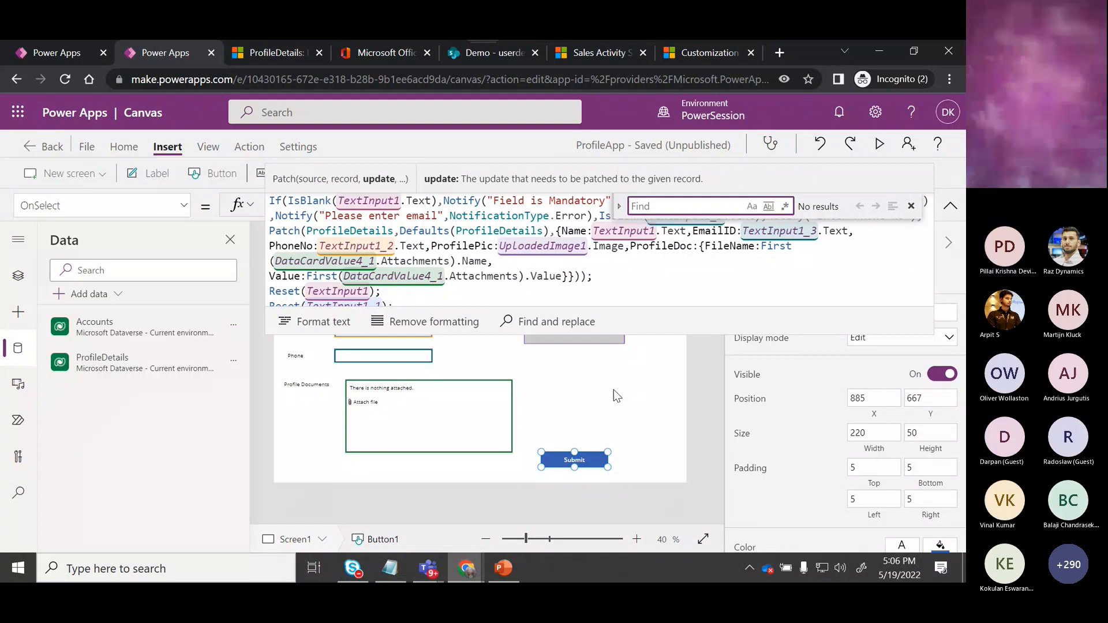
click(438, 422)
click(951, 206)
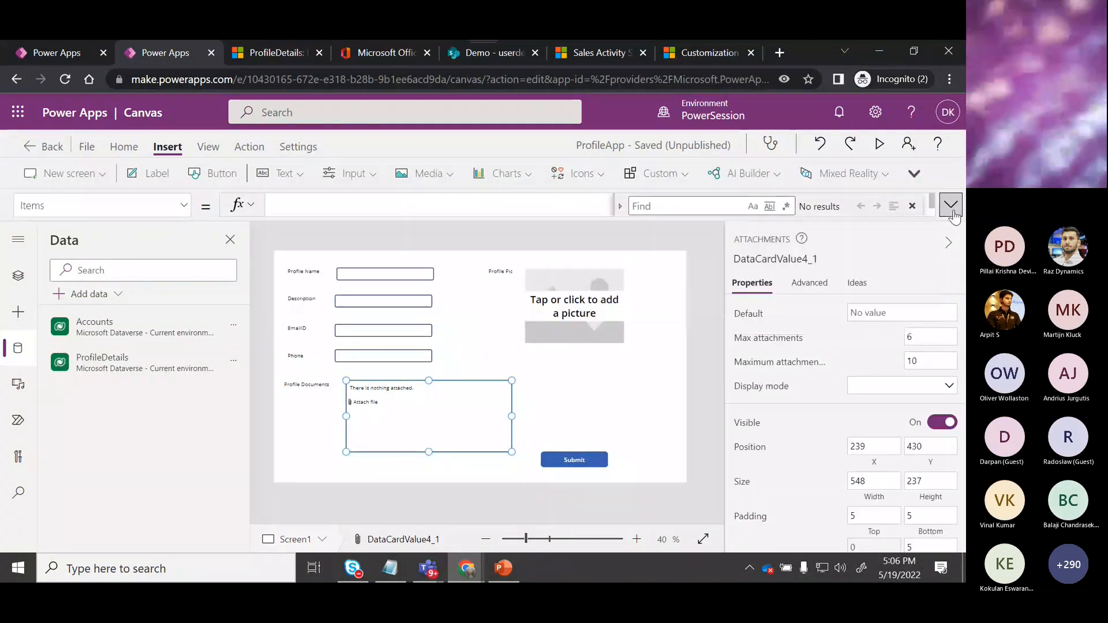
Preview the app and fill in a profile name, the description 'demo in session', an e-mail address and a phone number.
click(880, 144)
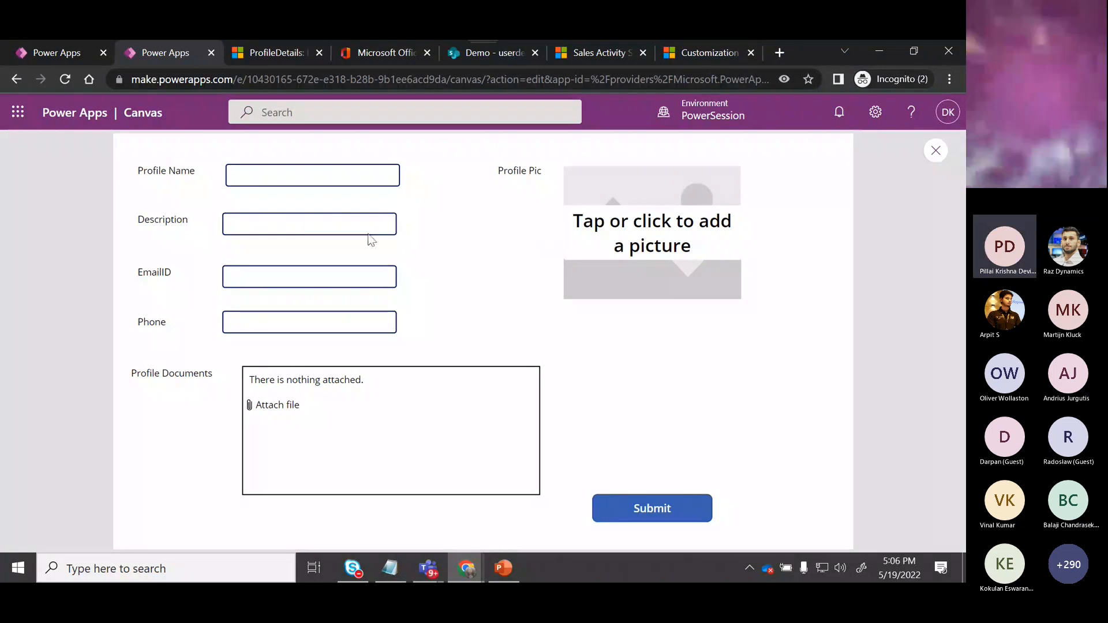
click(305, 178)
text(Demo)
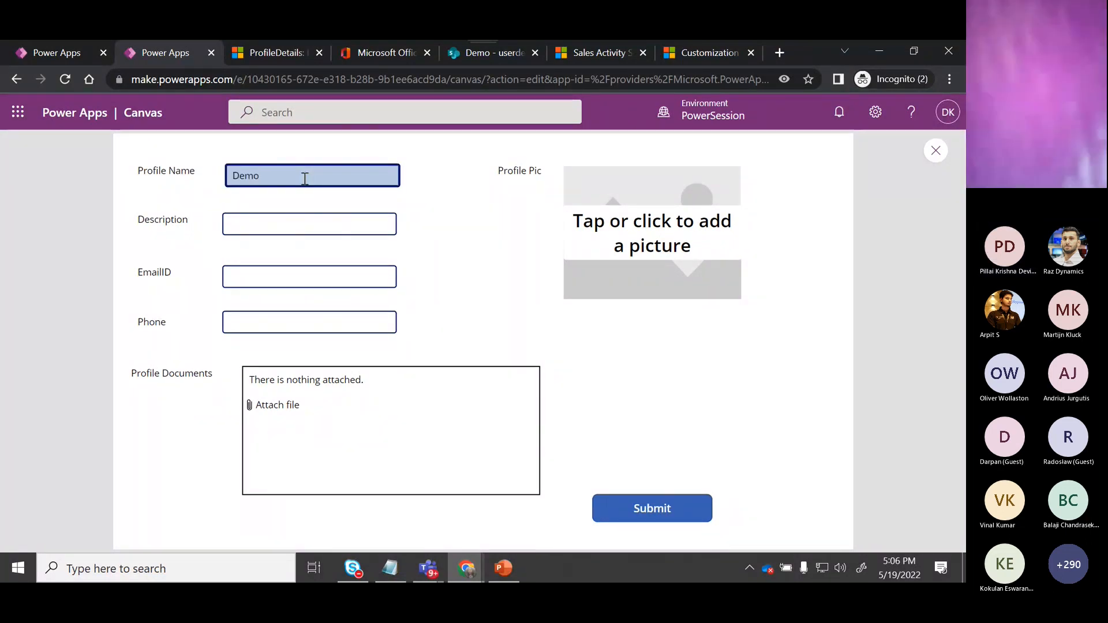
text(Devi)
key(Tab)
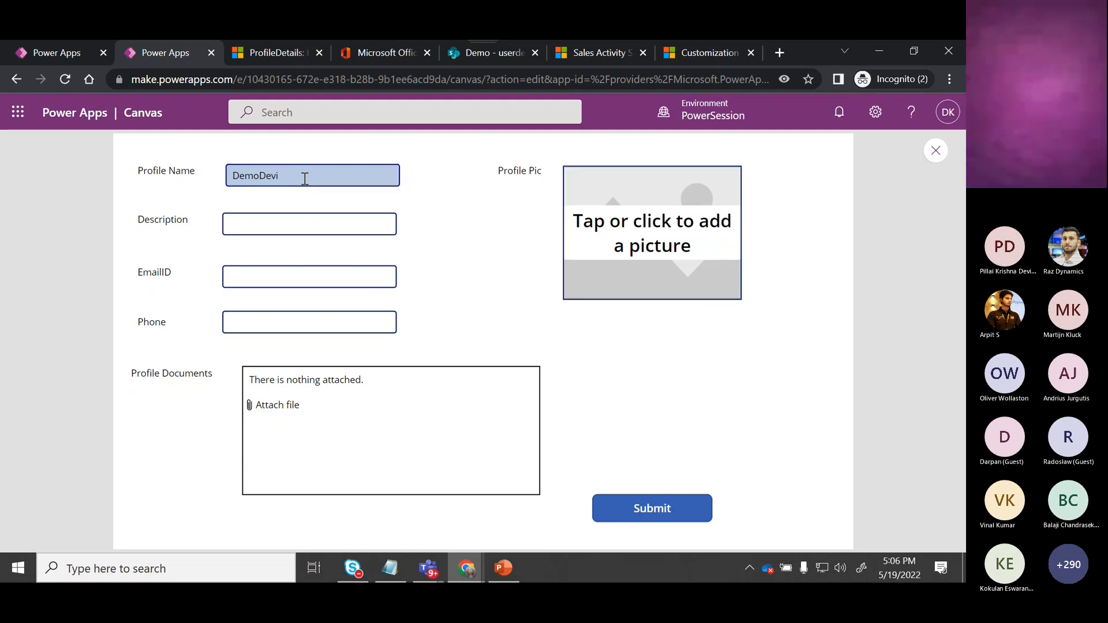
click(308, 218)
text(demo in)
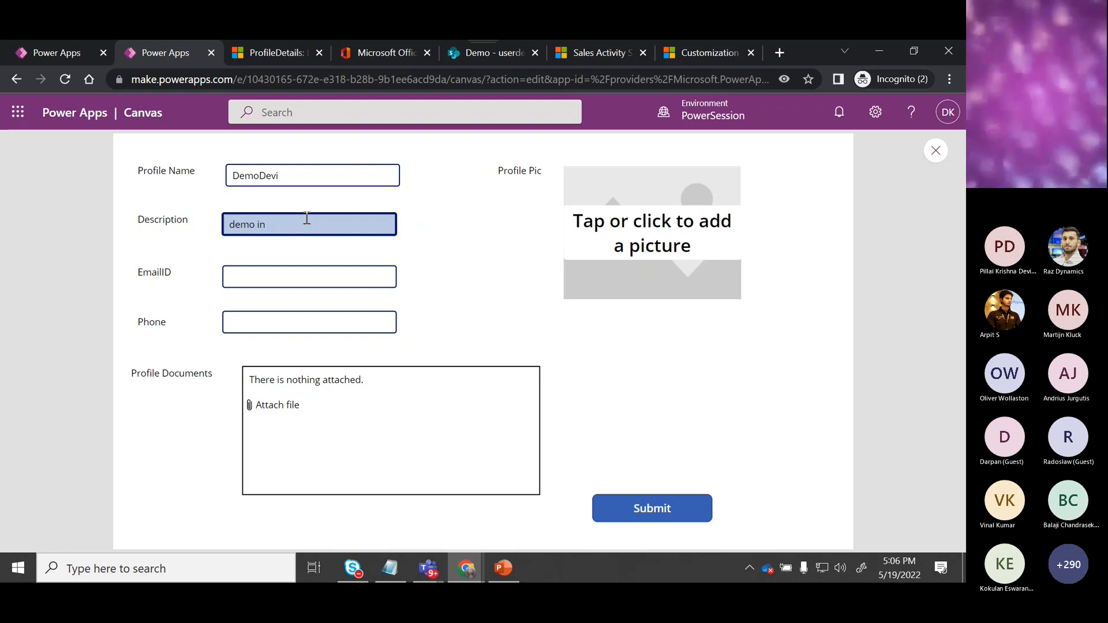
text( session)
key(Tab)
key(Tab)
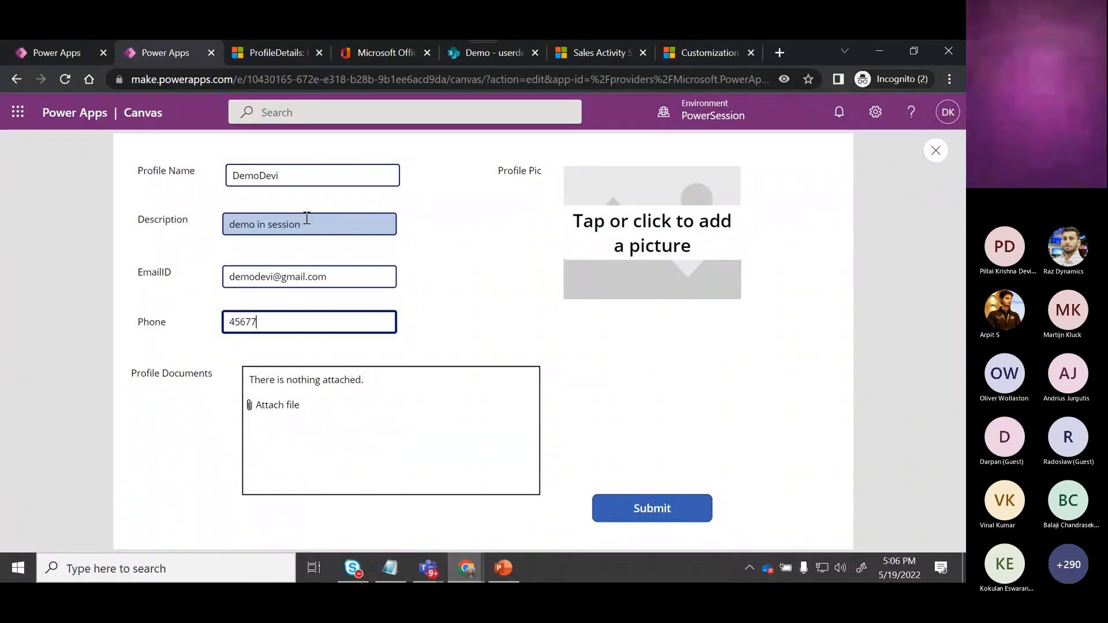
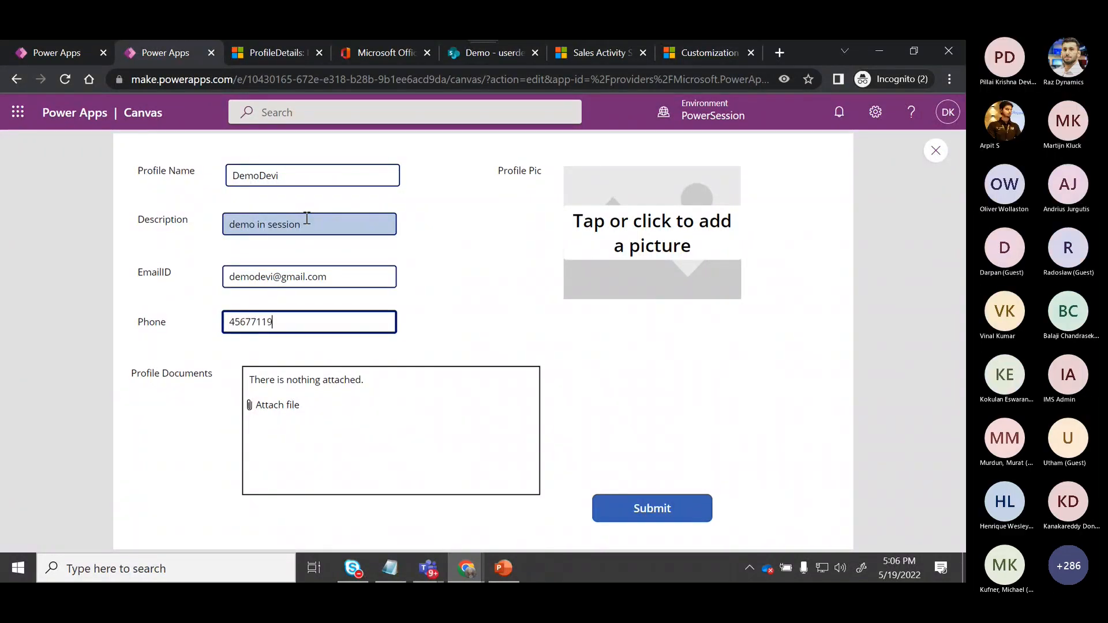
Attach Adaptivecardinput.txt as a profile document and upload Dataverse.png as the profile picture.
click(299, 404)
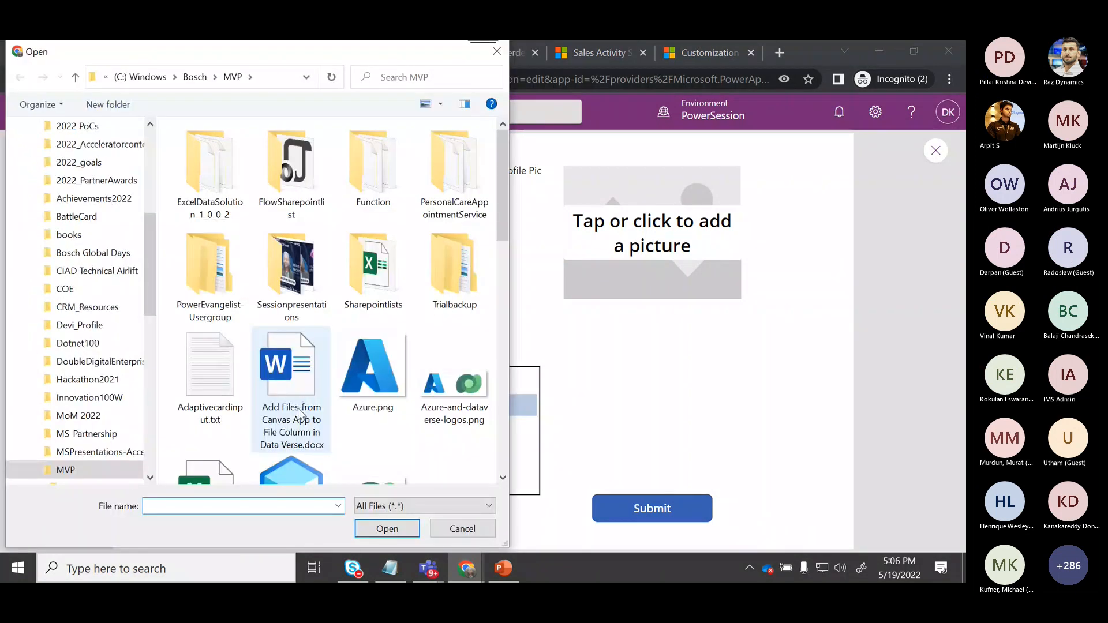
click(209, 376)
click(404, 534)
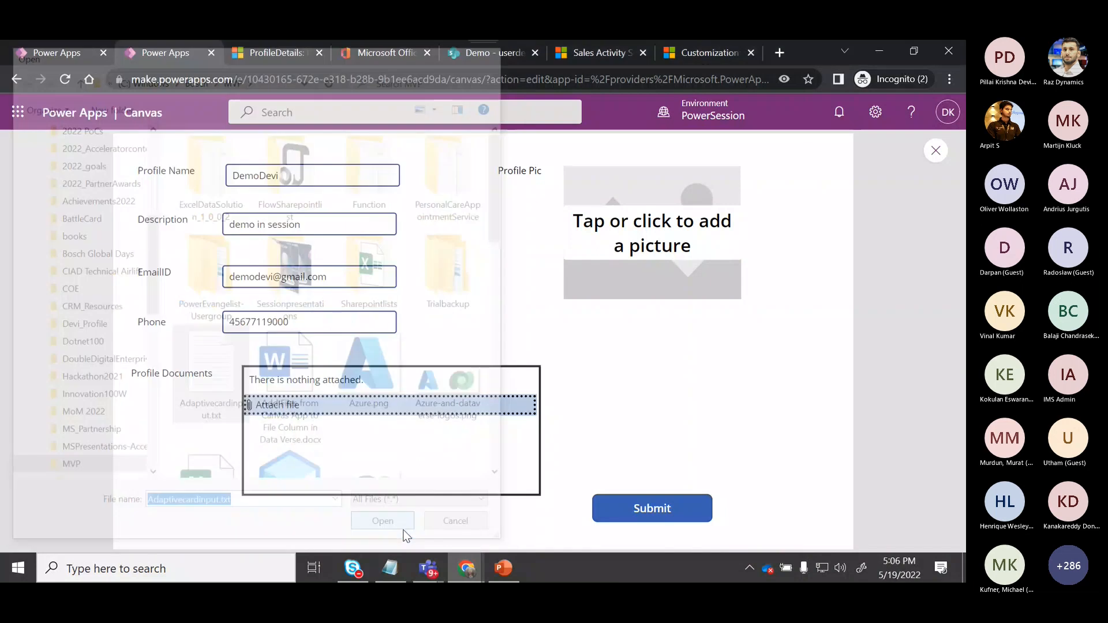
click(700, 233)
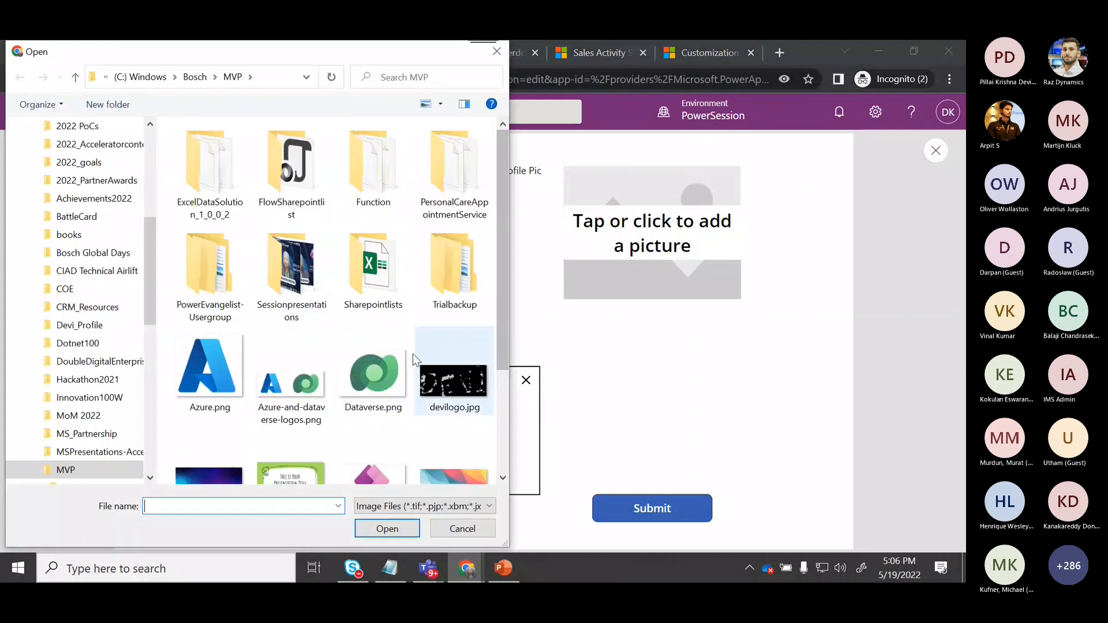
click(373, 370)
click(393, 528)
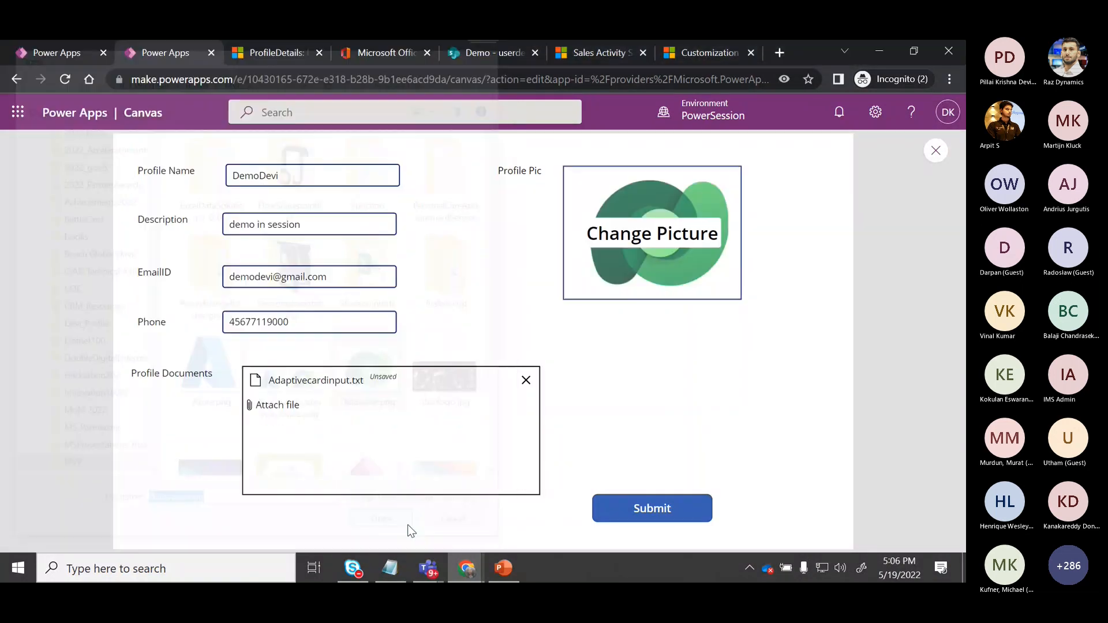
Submit the profile form and close the preview.
click(666, 521)
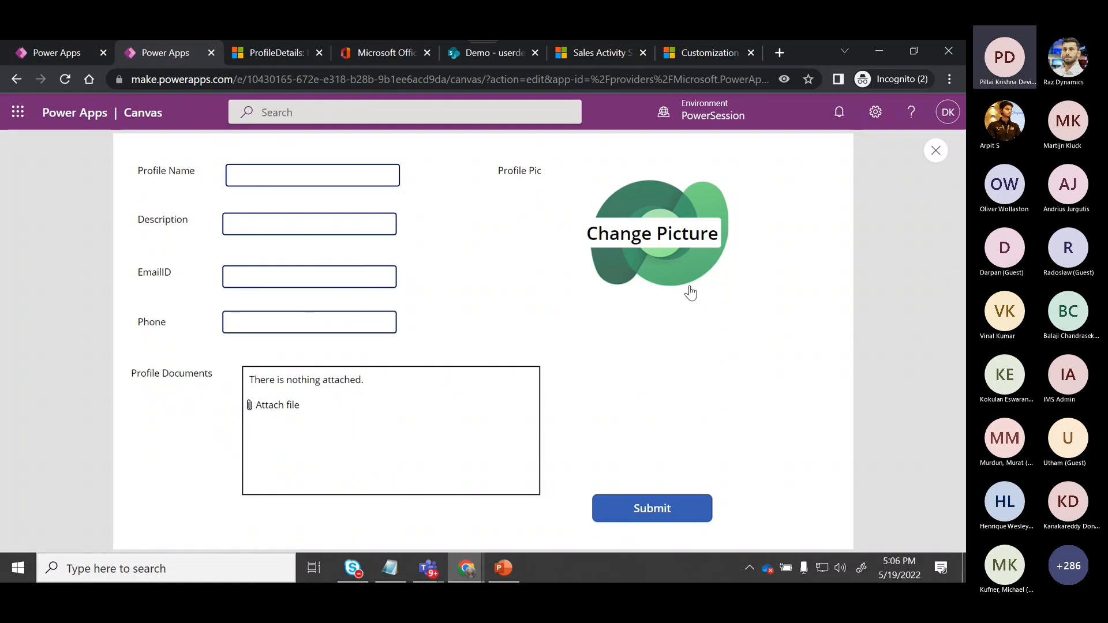
click(936, 150)
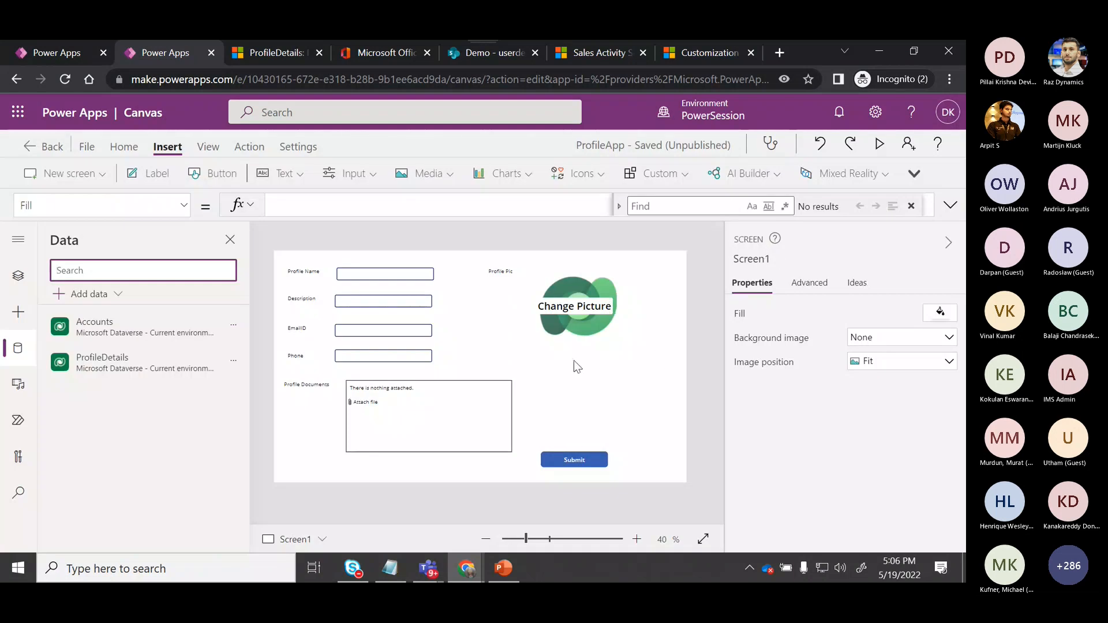
Append a Reset(UploadedImage1); line to the end of the Submit button's OnSelect formula.
click(561, 460)
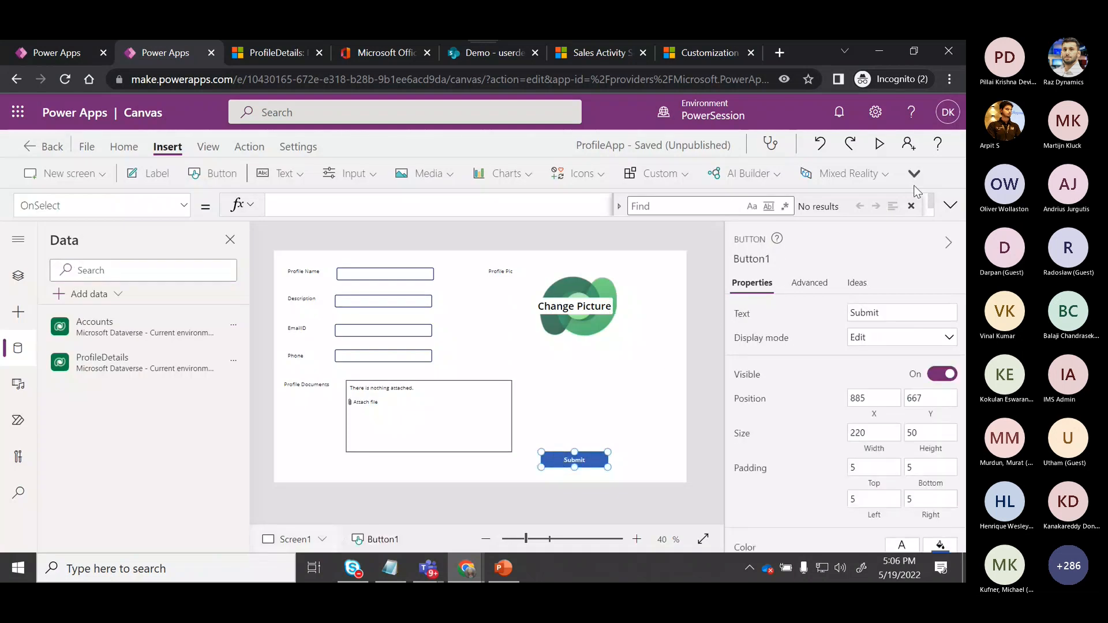
click(951, 213)
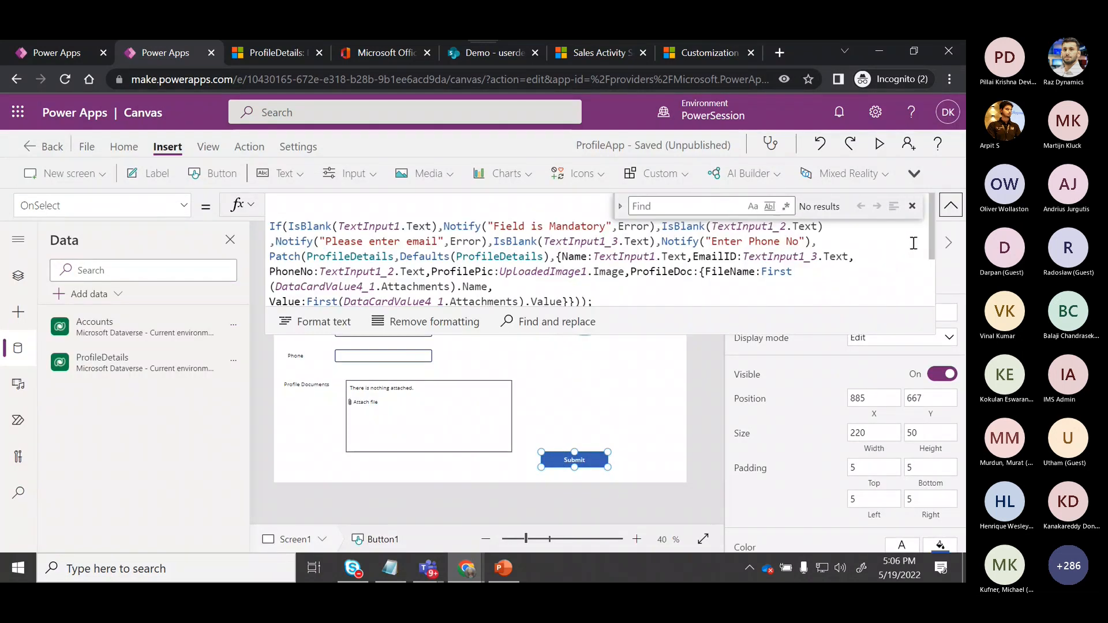
drag(930, 247, 932, 307)
click(530, 301)
key(Return)
text(Reswt)
key(BackSpace)
key(BackSpace)
text(et)
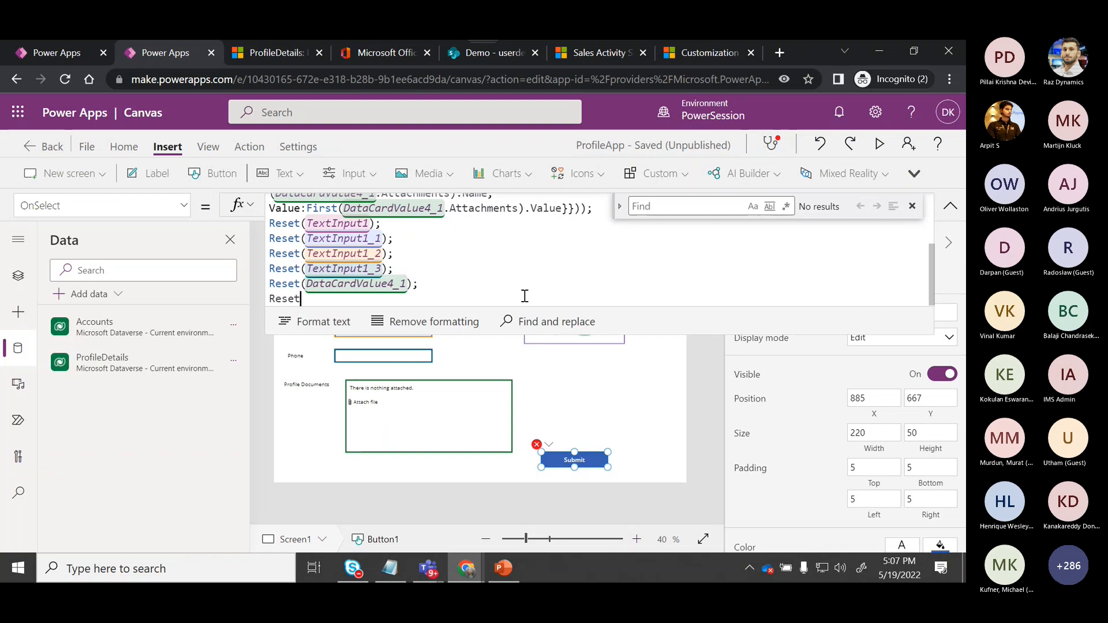
text((up)
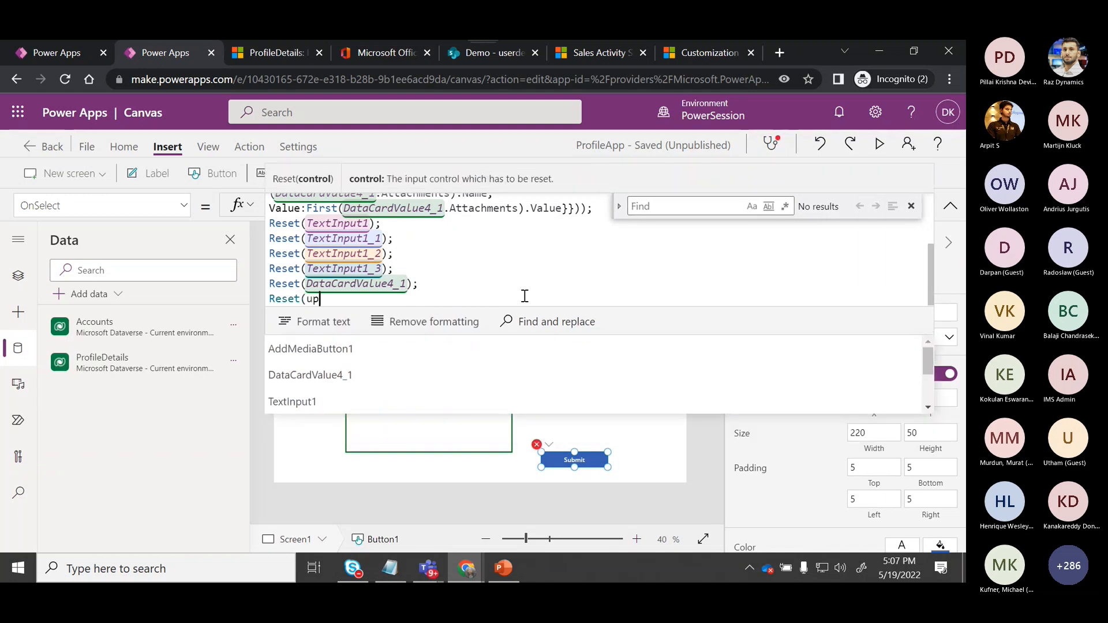
text(lo)
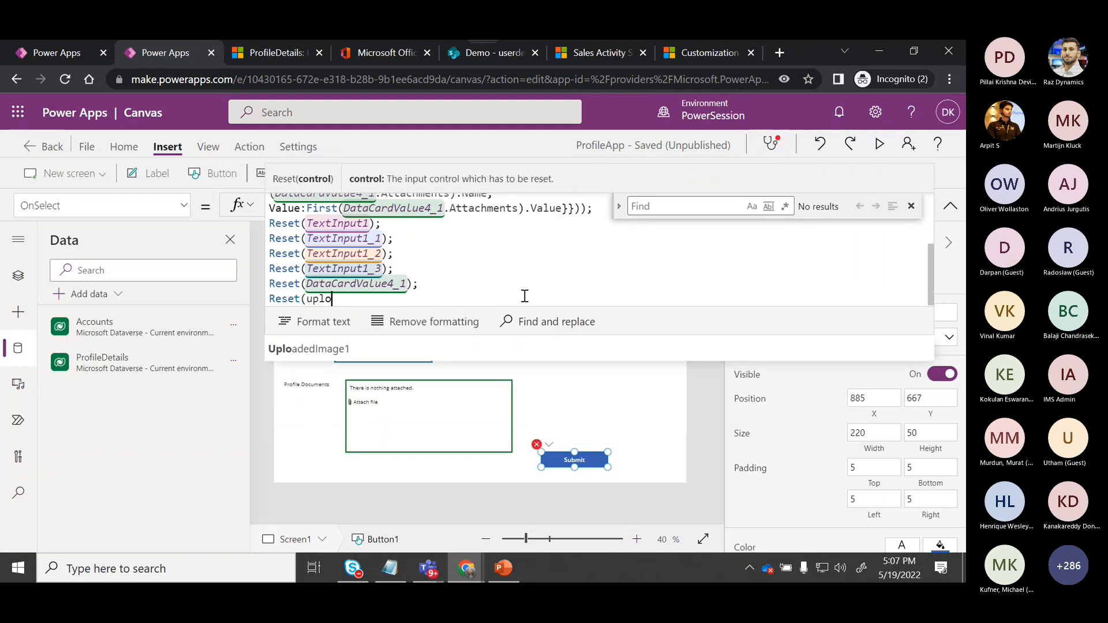
click(359, 343)
text();)
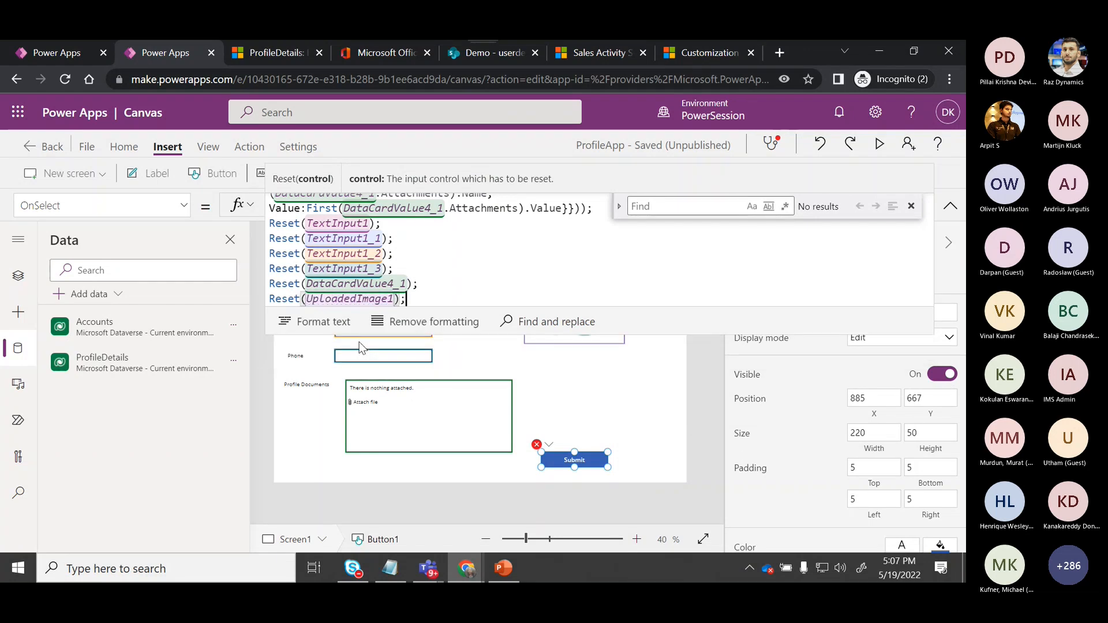
Change the new line in the Submit button's OnSelect formula to Reset(UploadedImage1.Image).
click(591, 433)
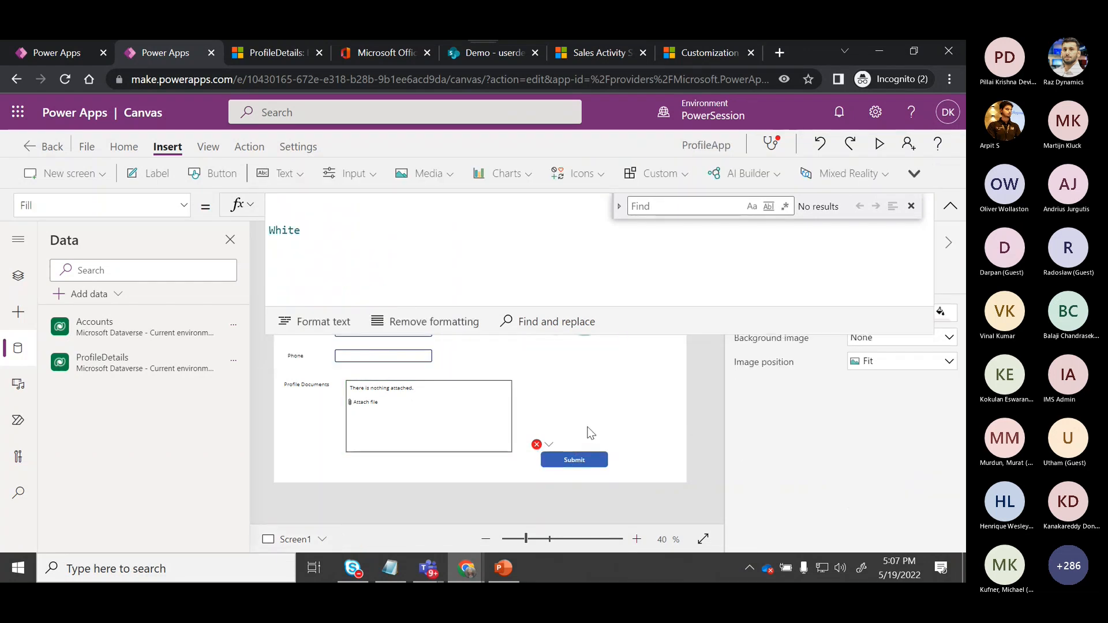
click(569, 455)
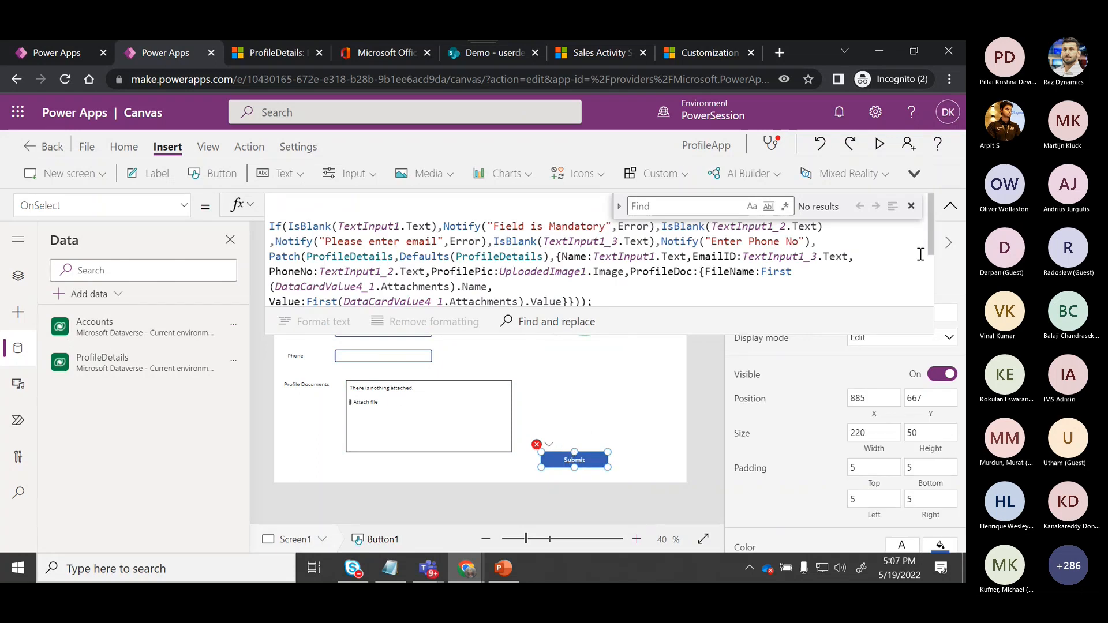
drag(932, 249, 929, 303)
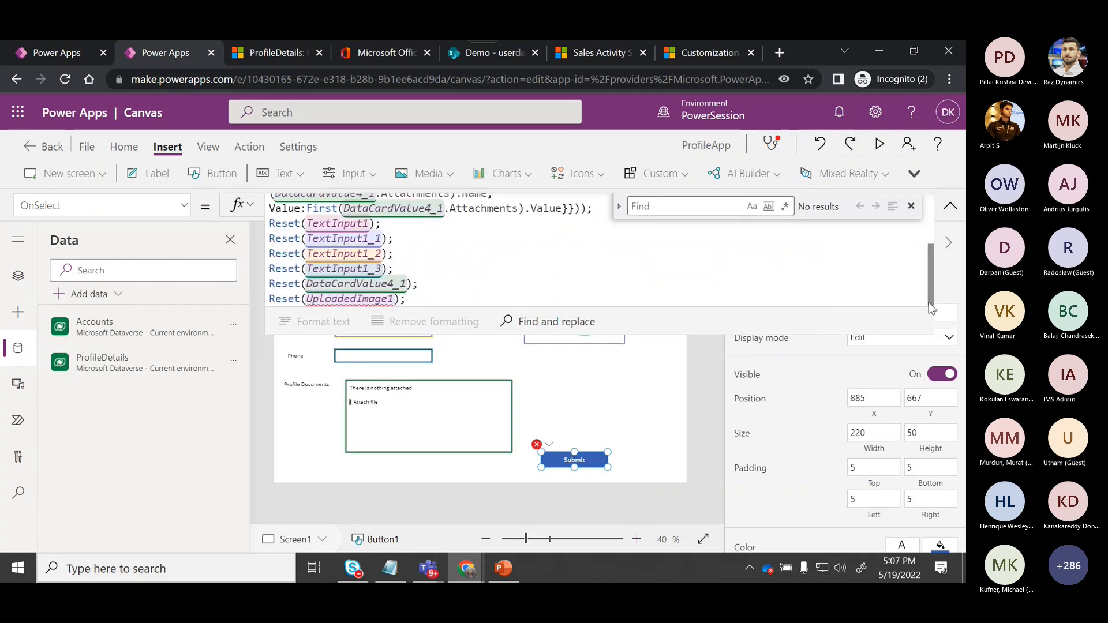
click(394, 301)
text(.)
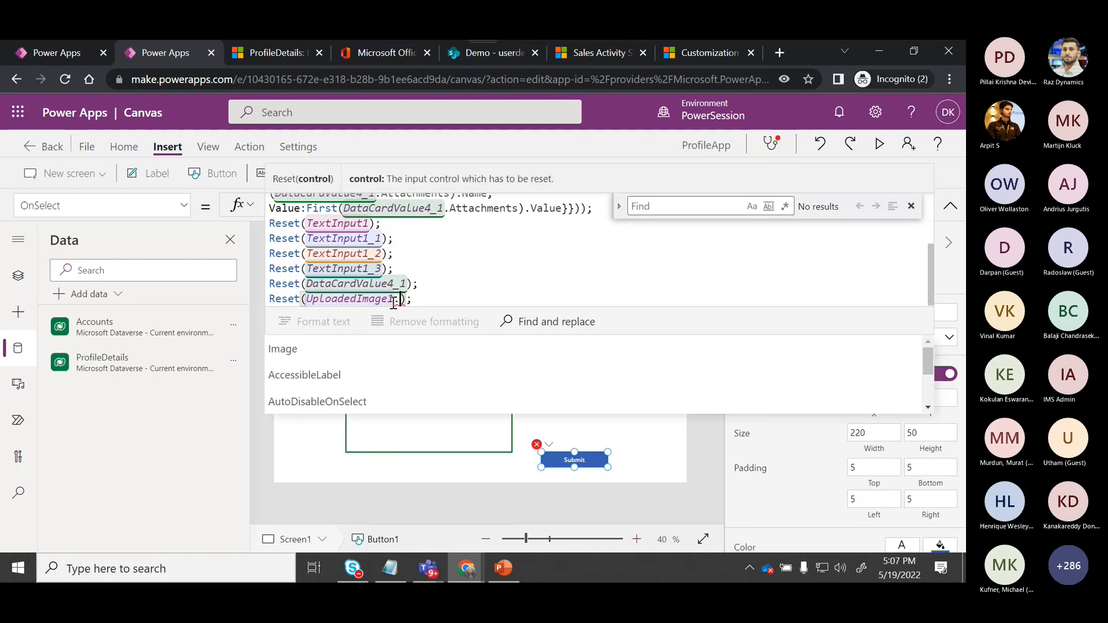
click(327, 352)
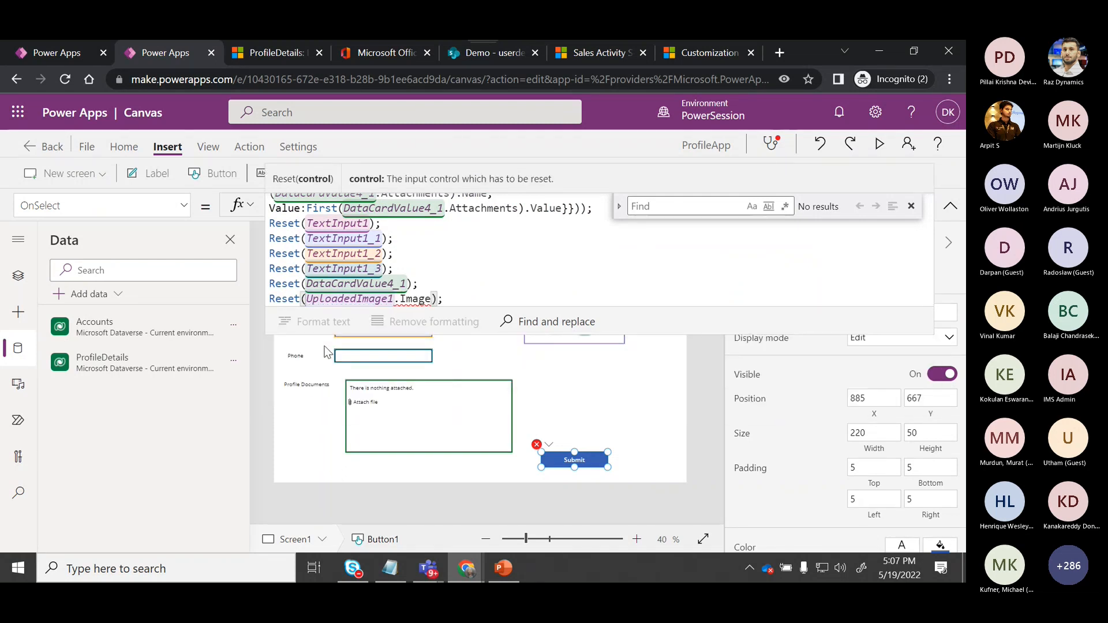
Browse UploadedImage1's property suggestions in that Reset line, then delete the whole Reset(UploadedImage1.Image) line.
click(507, 291)
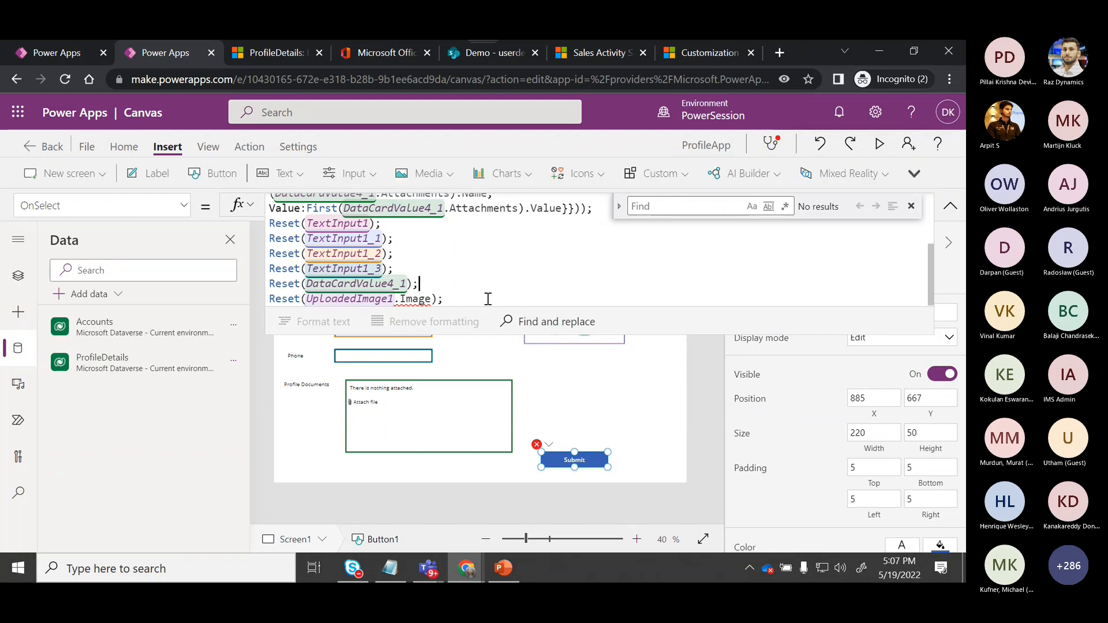
scroll(487, 298, down, 1)
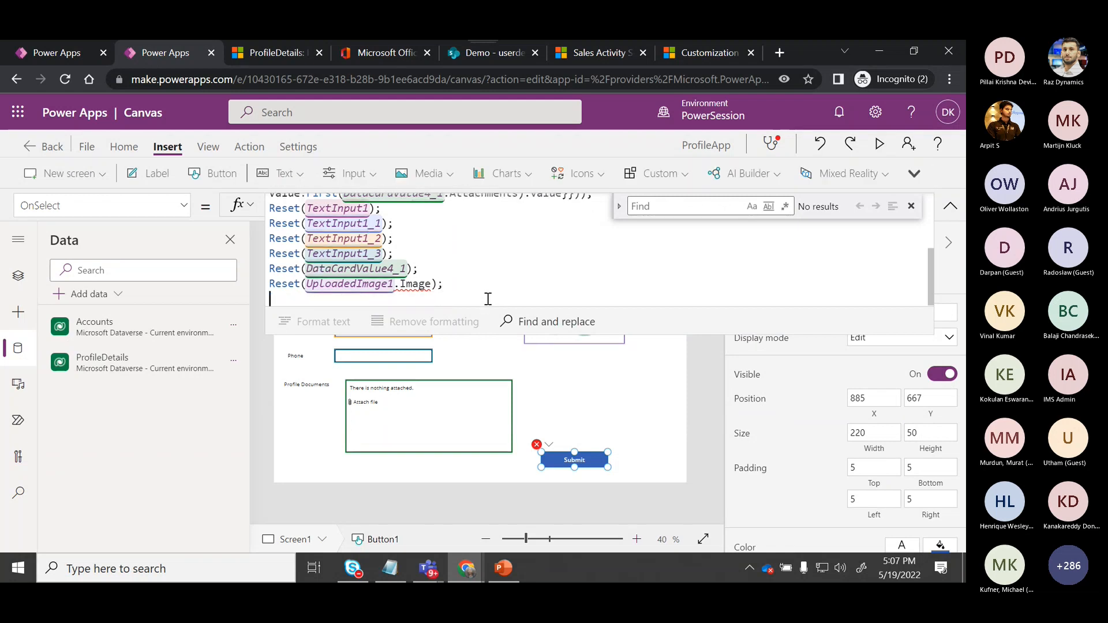
click(432, 283)
key(BackSpace)
key(BackSpace)
key(BackSpace)
key(BackSpace)
key(BackSpace)
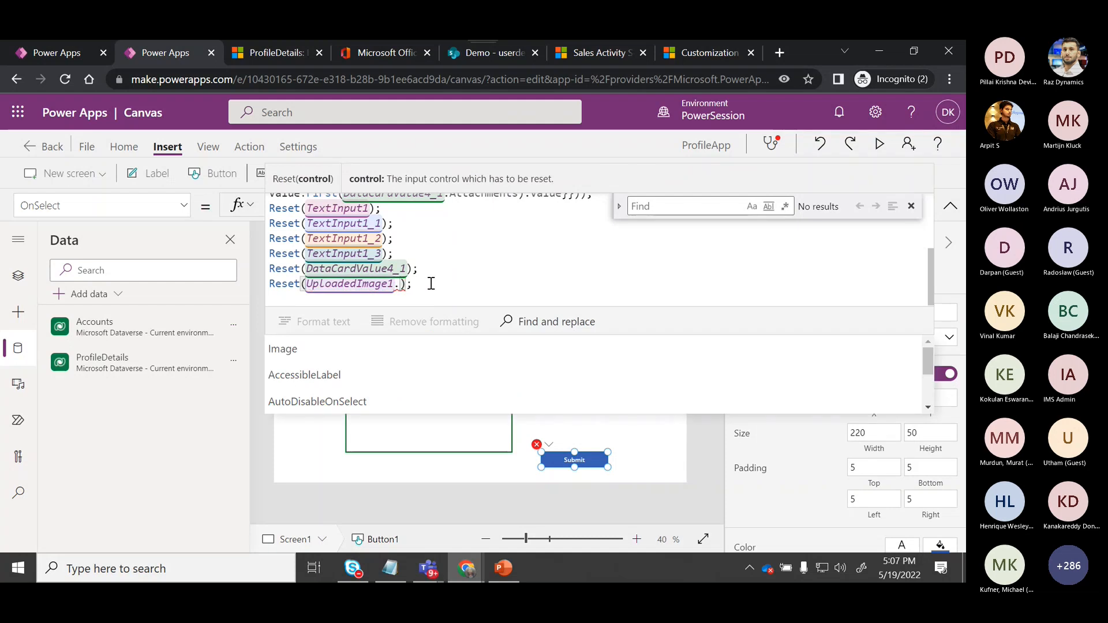
key(Down)
key(Down)
key(Down)
key(Down)
key(Down)
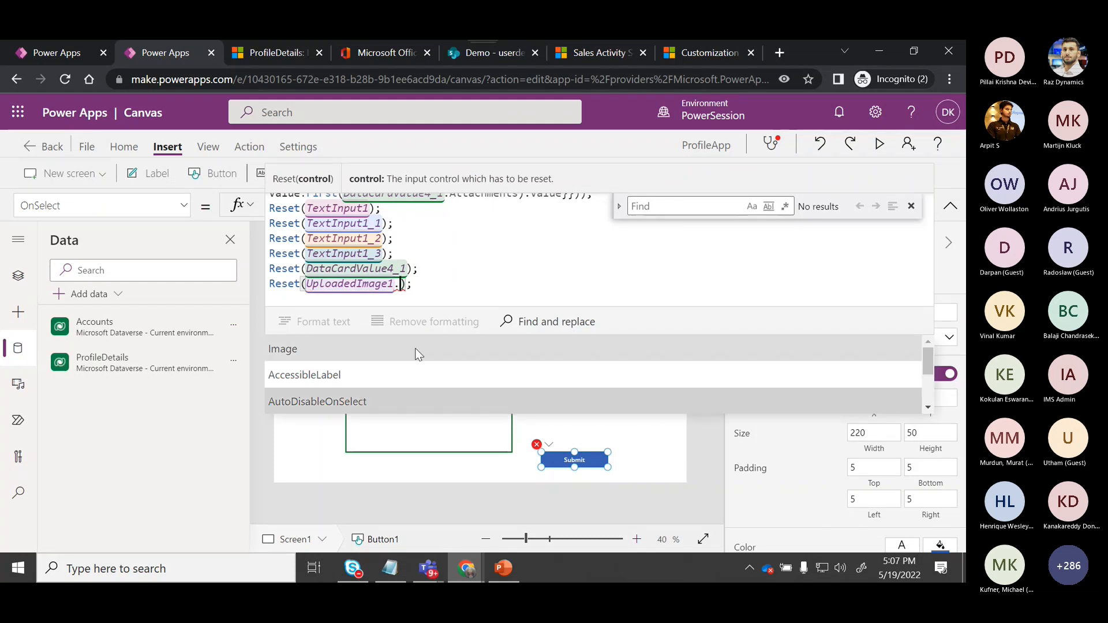
key(Down)
key(Down)
key(Down)
key(Down)
key(Down)
key(Down)
key(Down)
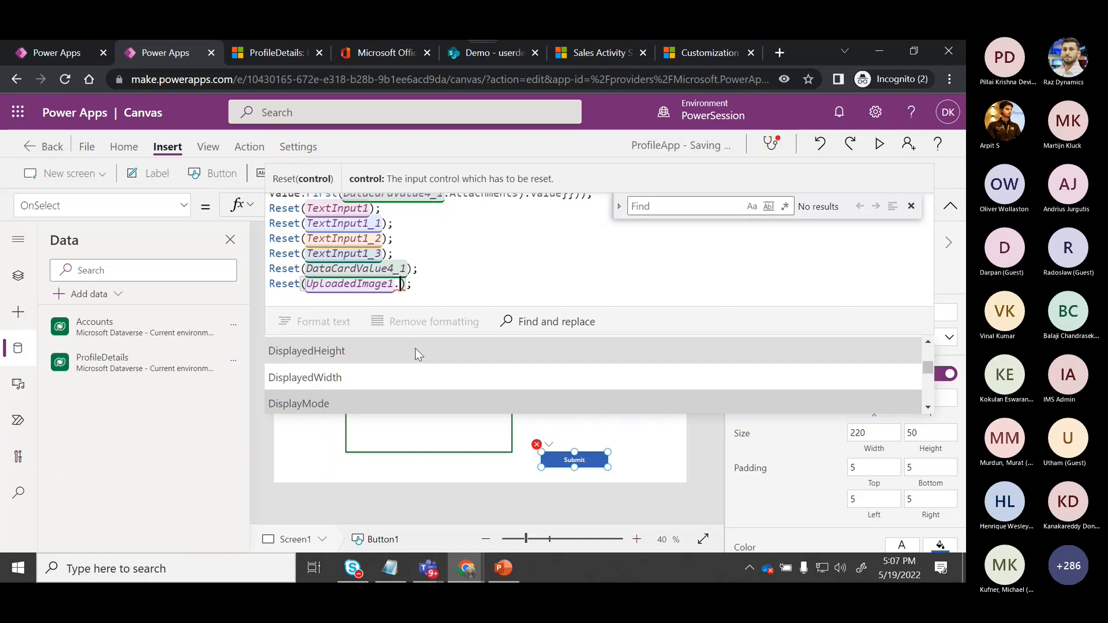
key(Down)
key(Down)
key(Down)
key(Down)
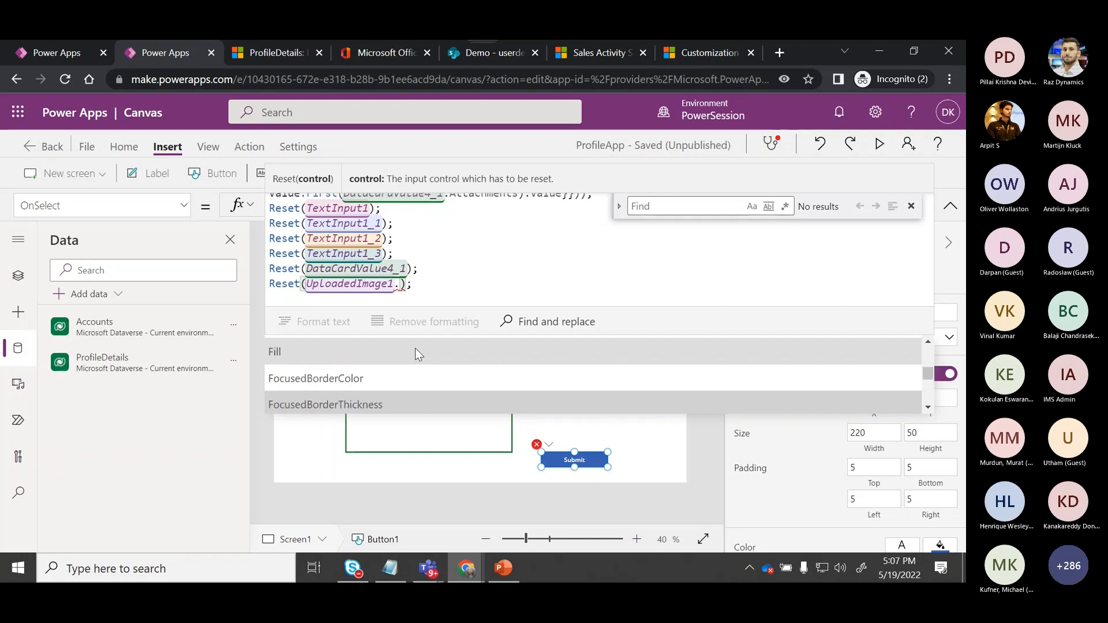
key(Down)
key(Down)
key(Down)
key(Down)
key(Down)
key(Down)
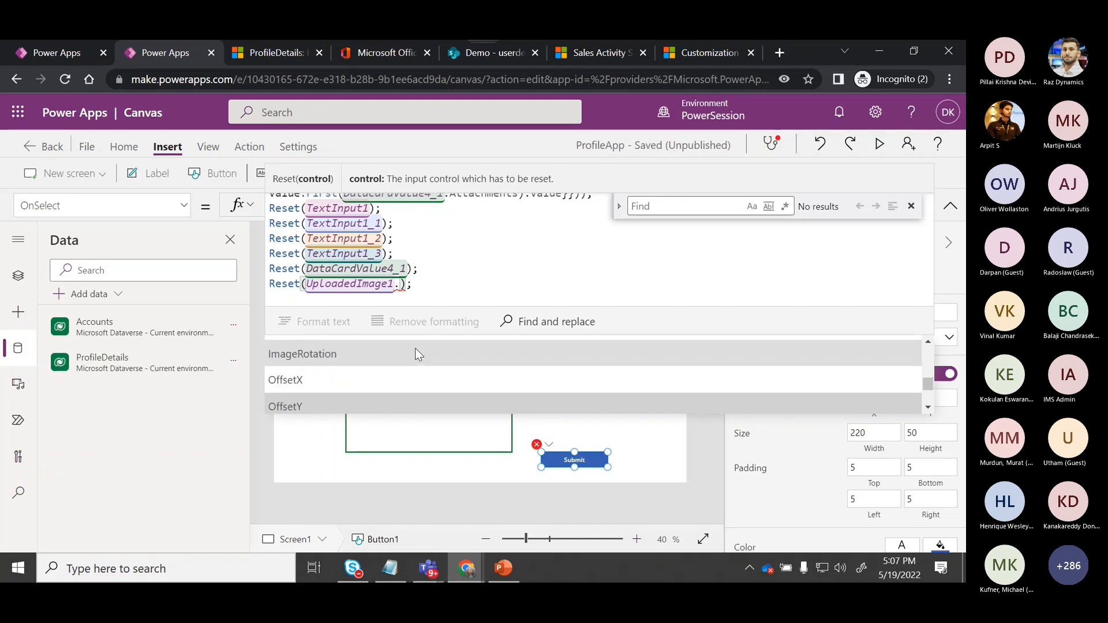
key(Down)
key(Down)
key(Down)
key(Down)
key(Down)
key(Down)
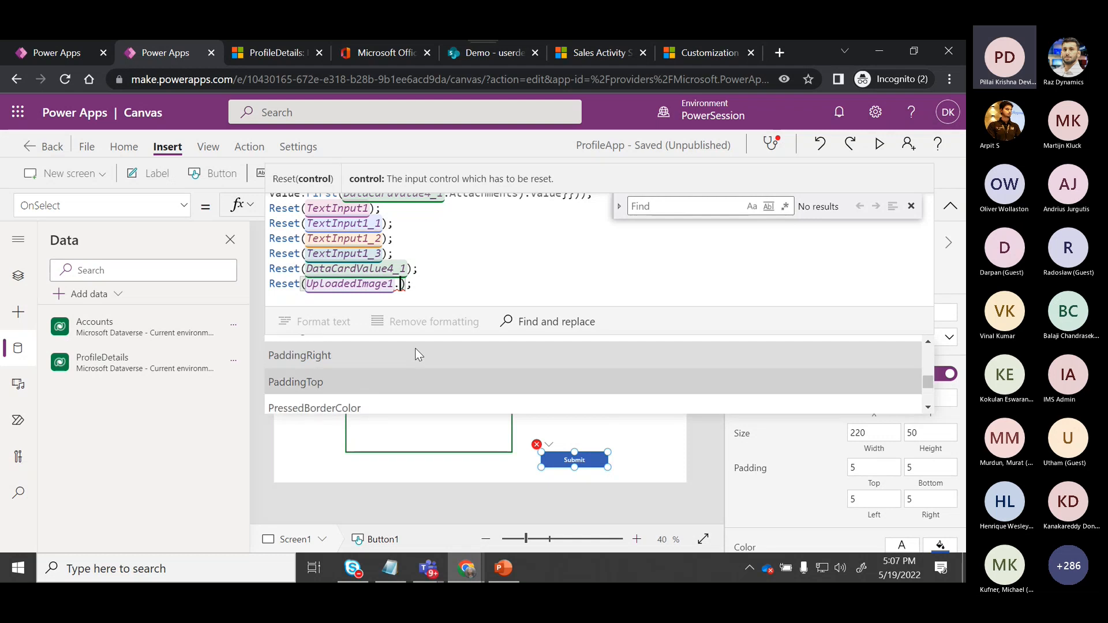
scroll(415, 348, up, 5)
scroll(415, 350, up, 6)
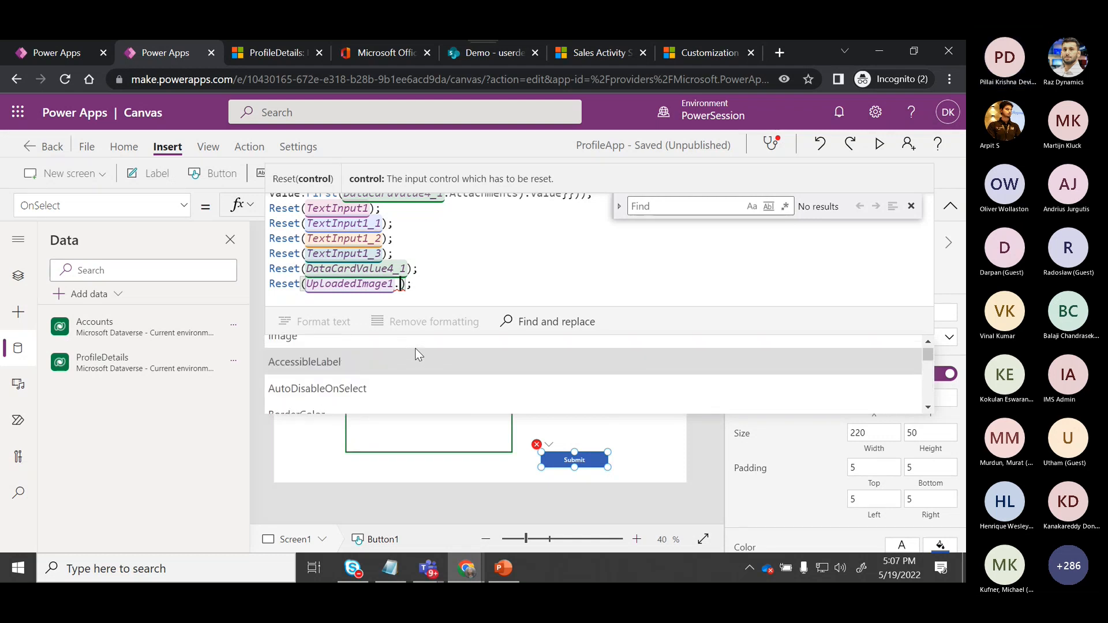
click(414, 348)
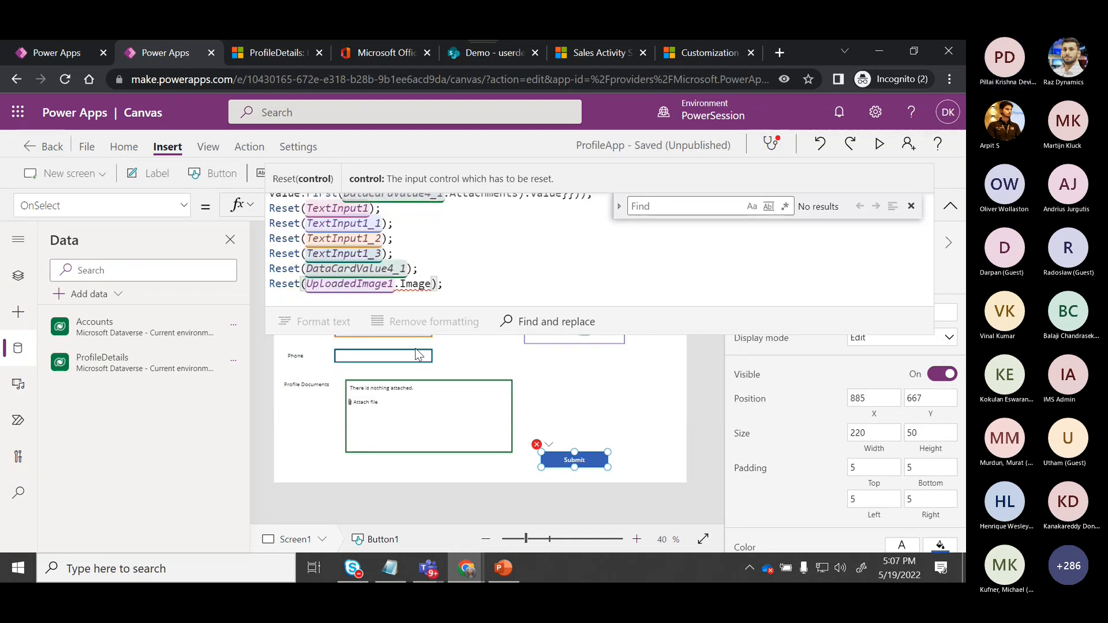
text(.)
key(BackSpace)
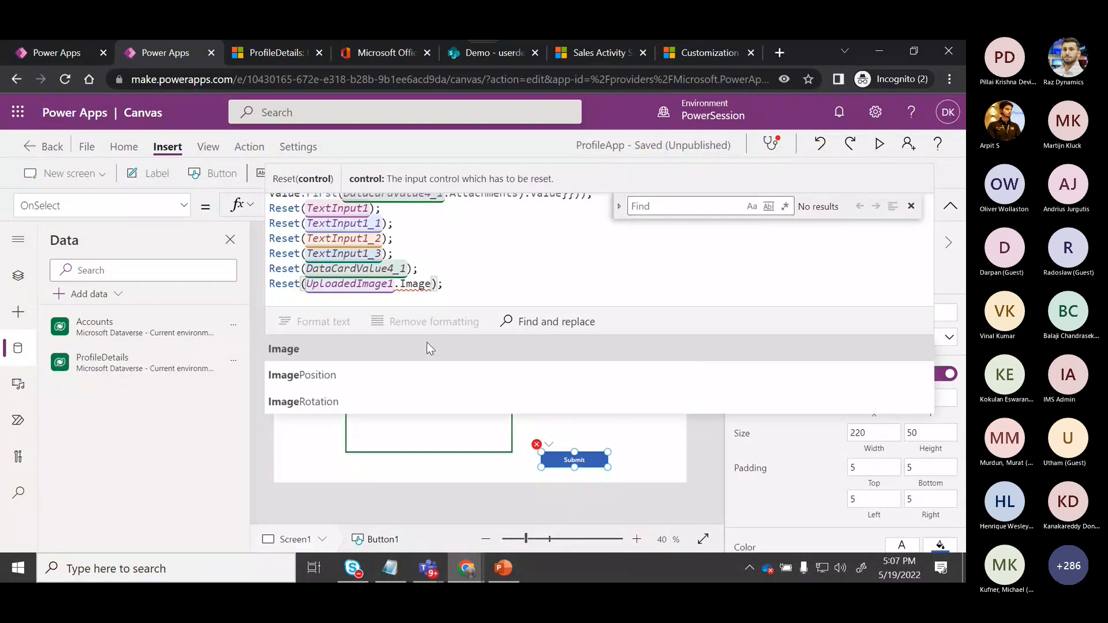
drag(456, 287, 256, 284)
key(BackSpace)
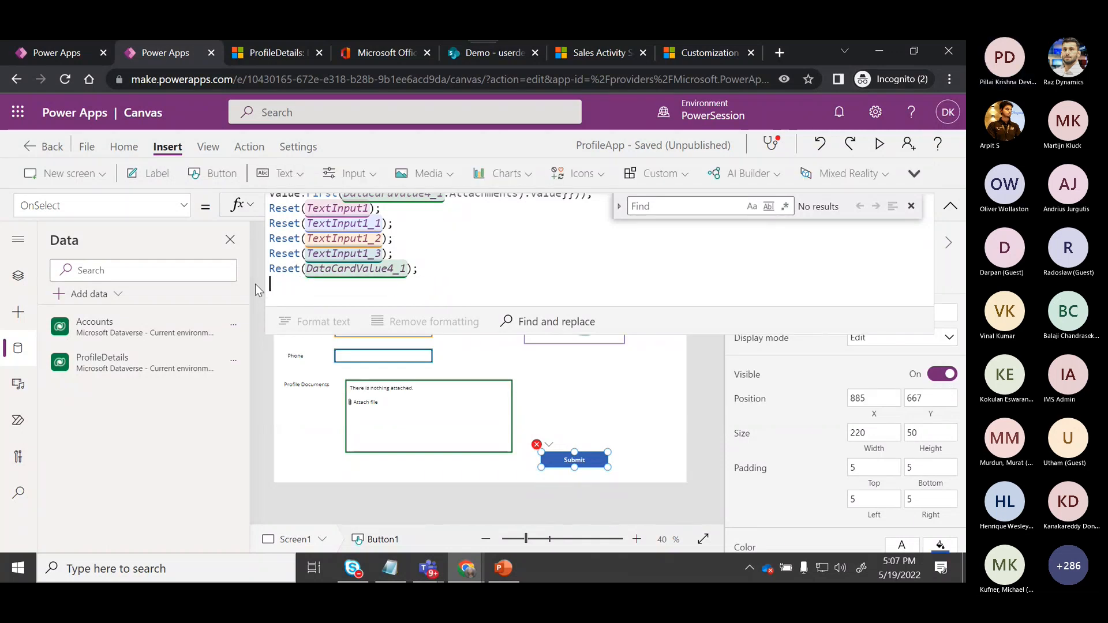
Delete the leftover blank line at the end of the Submit button's OnSelect formula and close the find box.
key(BackSpace)
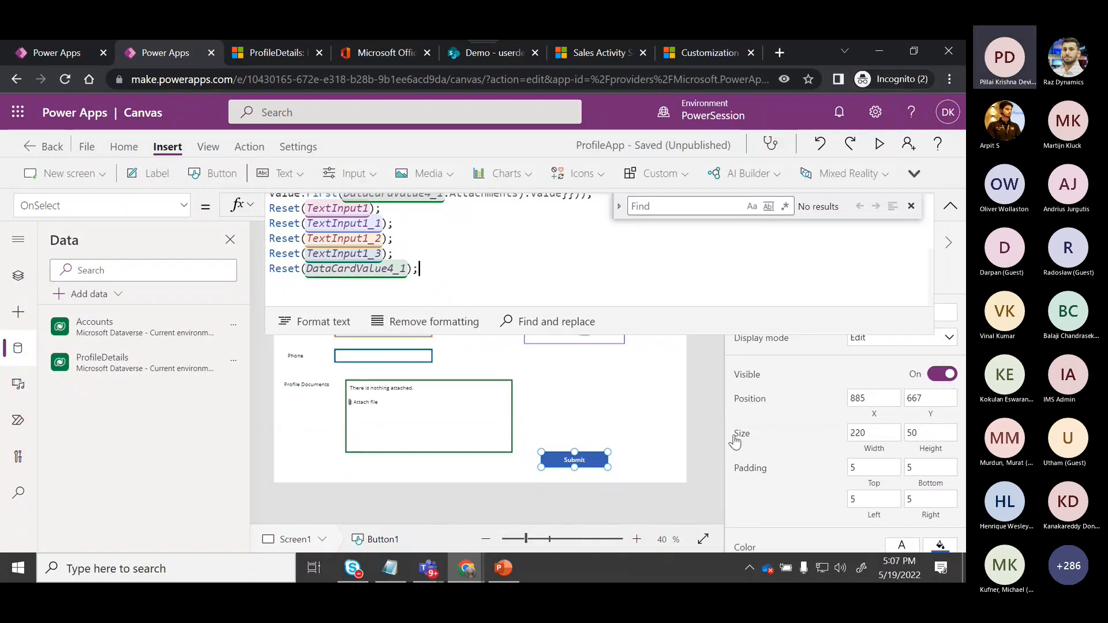
click(912, 206)
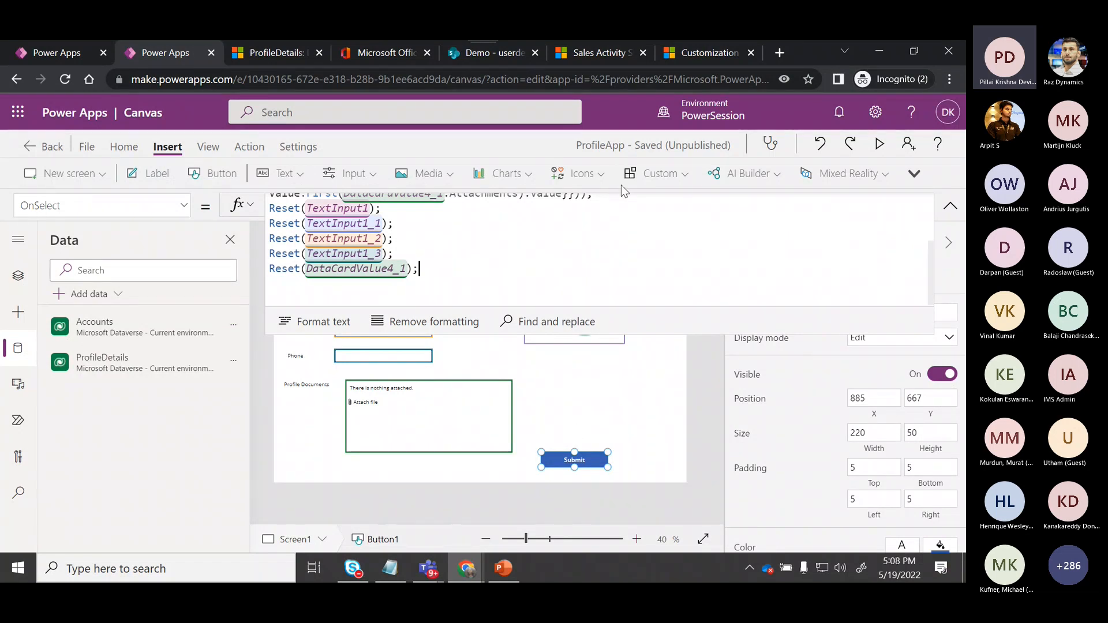
Reload the Hello ProfileDetails record in the Dynamics tab to check its saved fields.
click(286, 52)
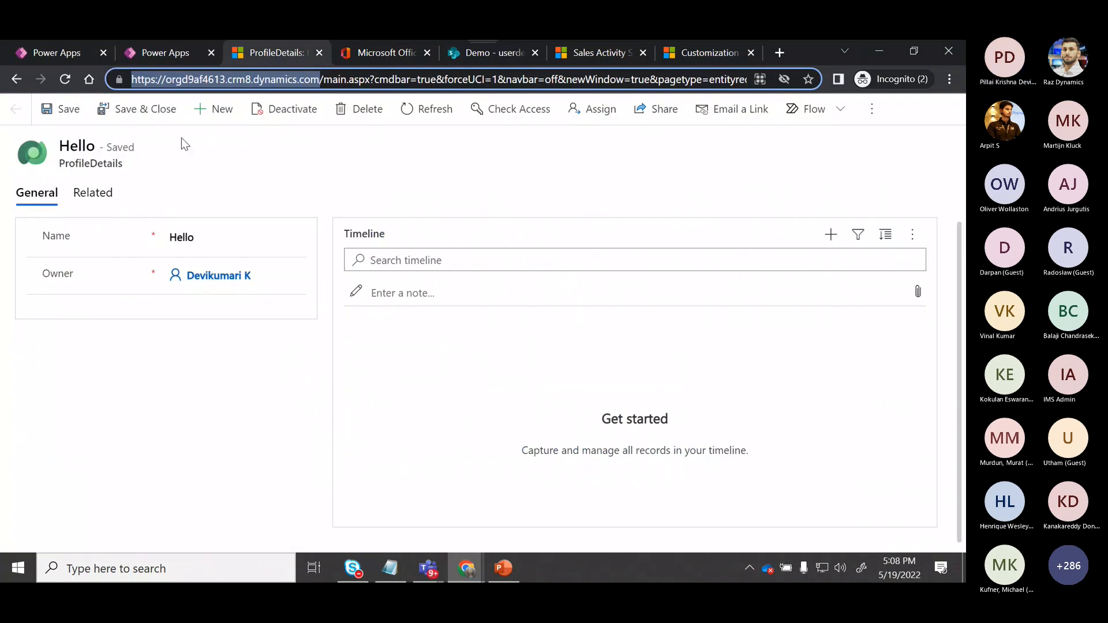
click(65, 79)
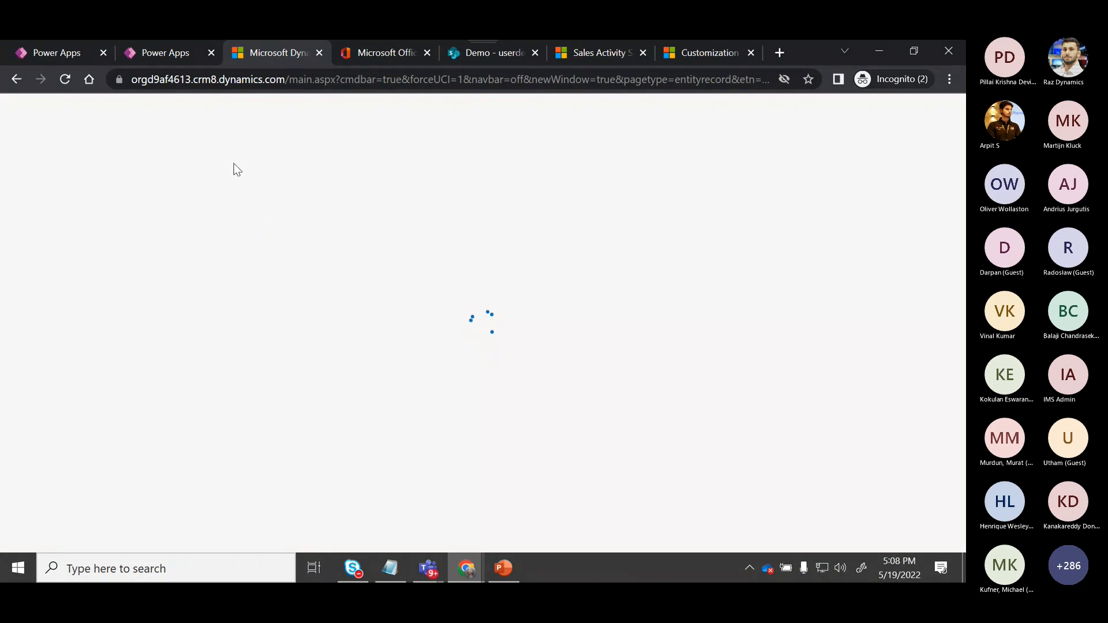
click(171, 58)
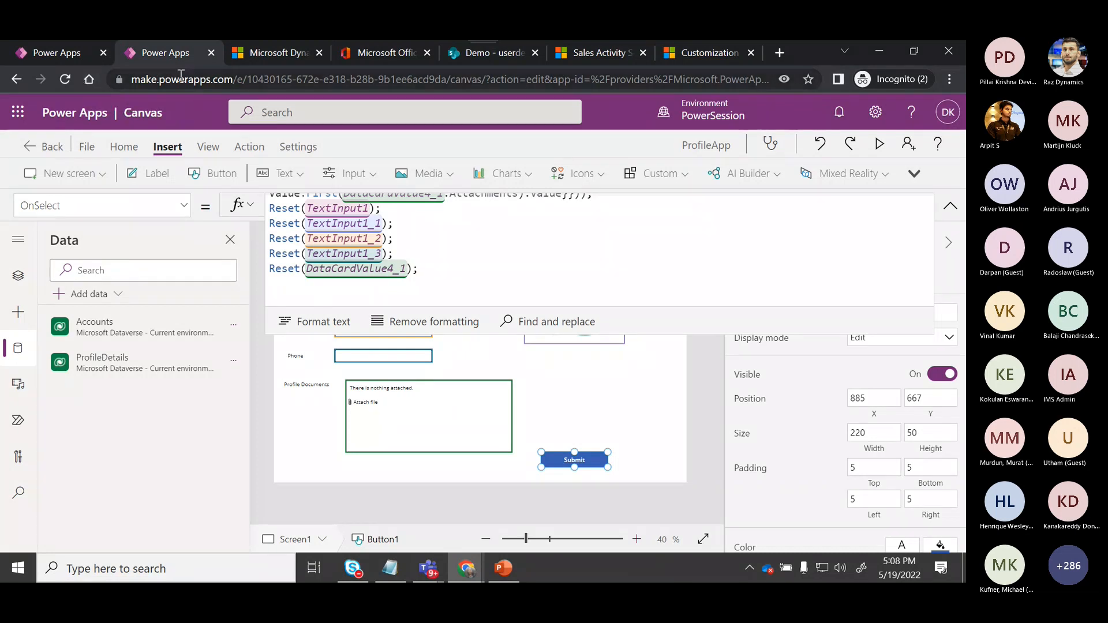
click(265, 56)
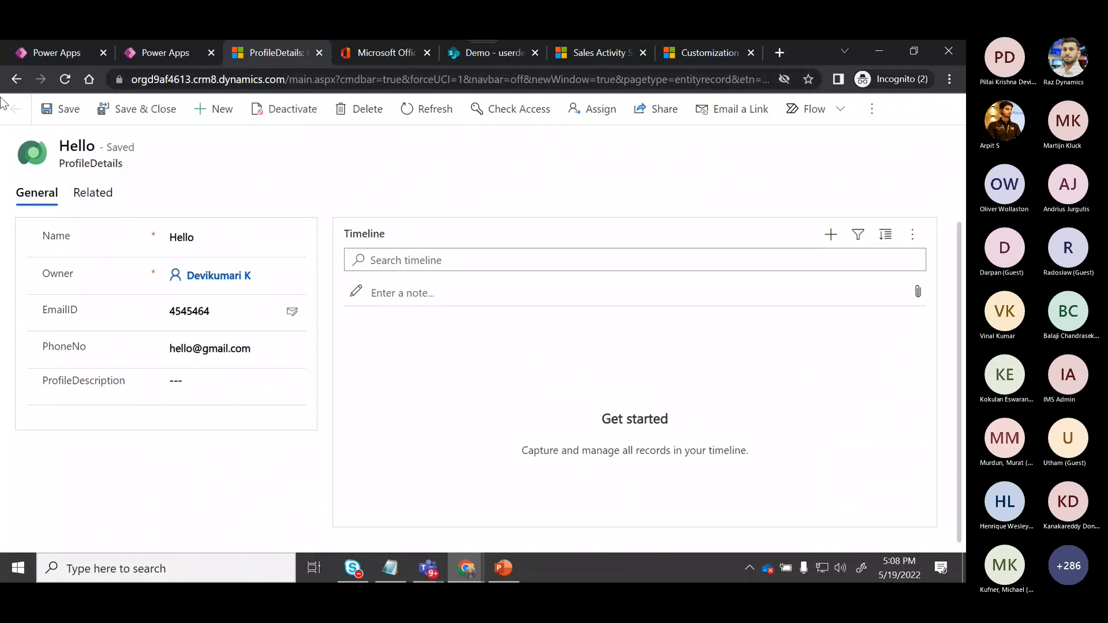
click(15, 80)
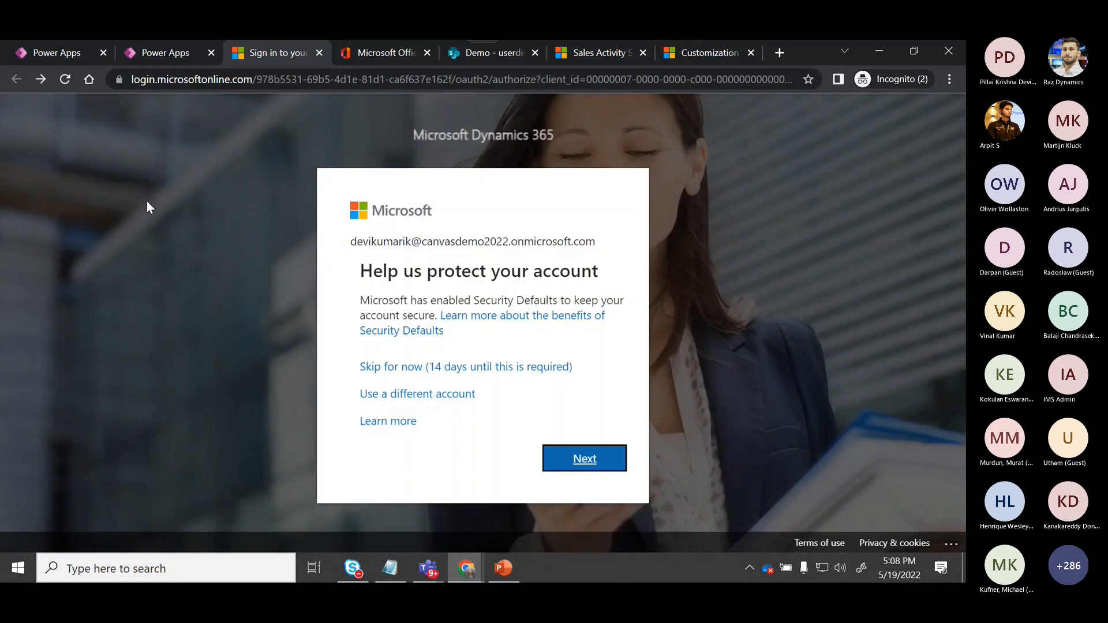
click(382, 367)
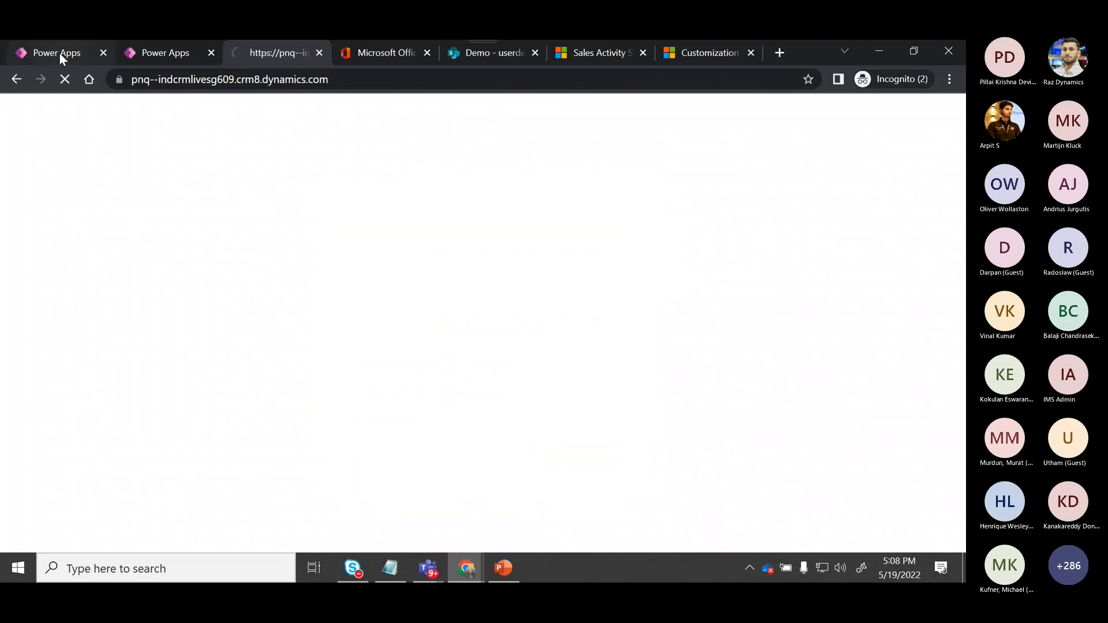
Open the ProfileDetails table's data in Dataverse and open the newest record for editing to inspect its fields.
click(60, 54)
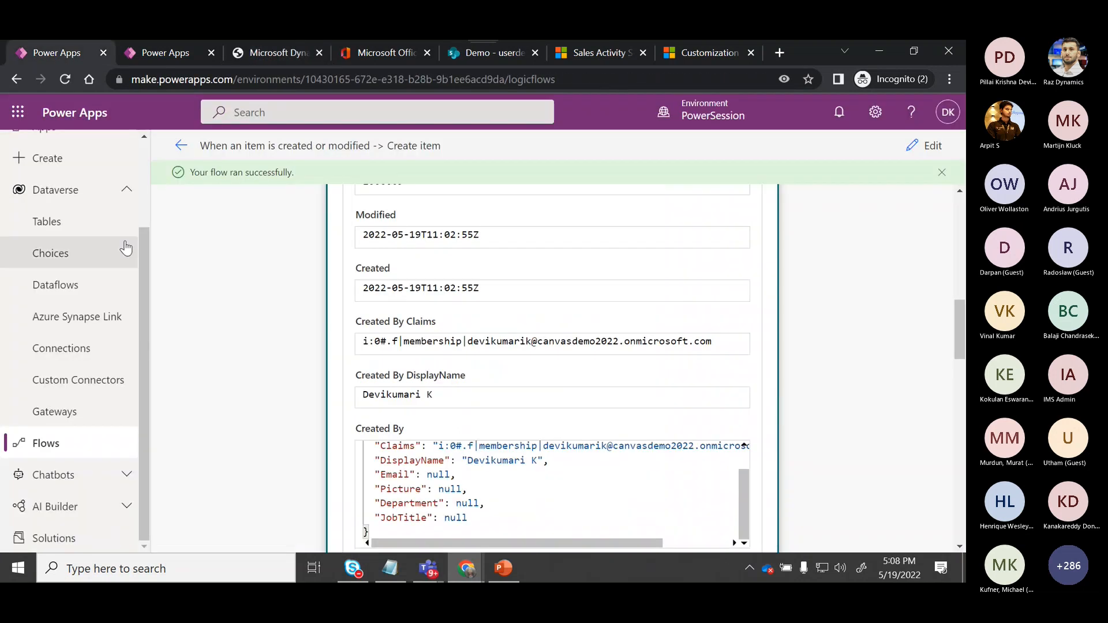
click(58, 222)
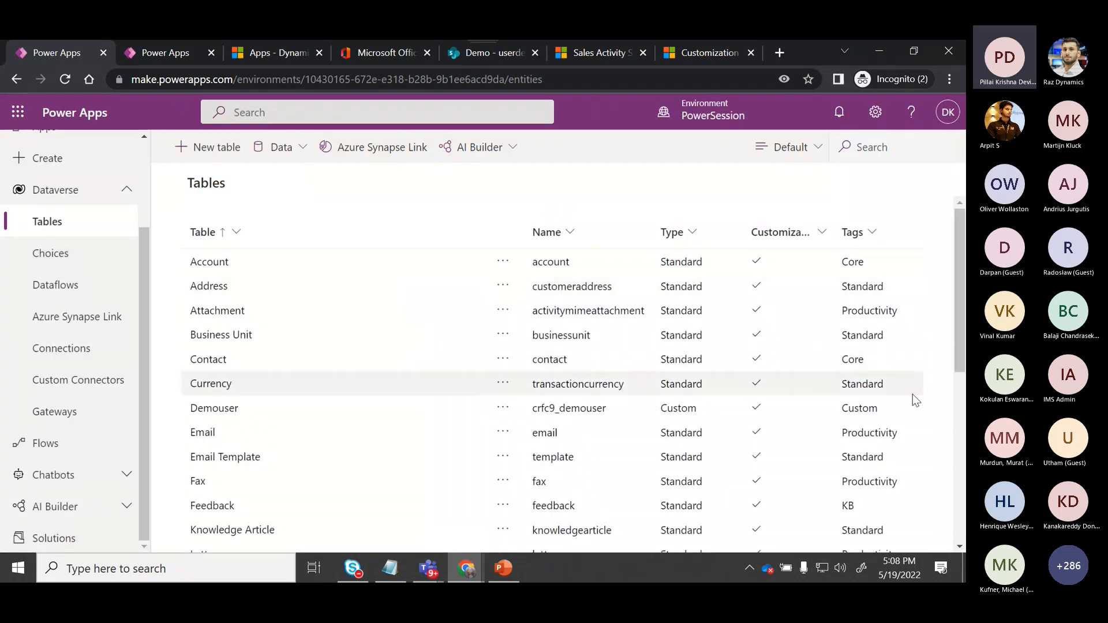
drag(963, 358, 962, 540)
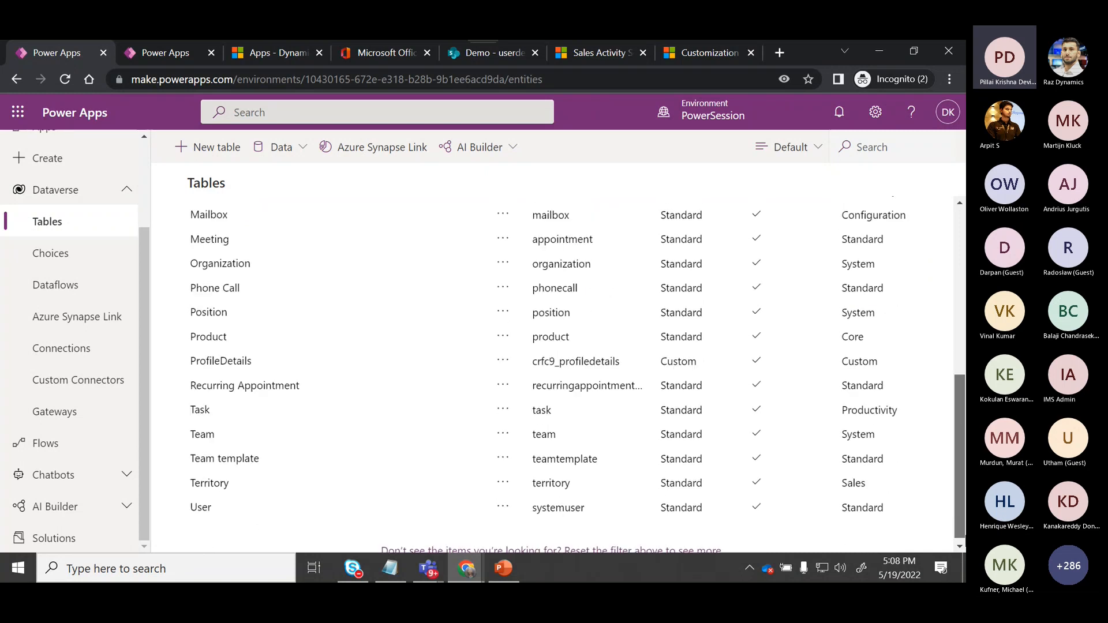
click(237, 369)
click(774, 224)
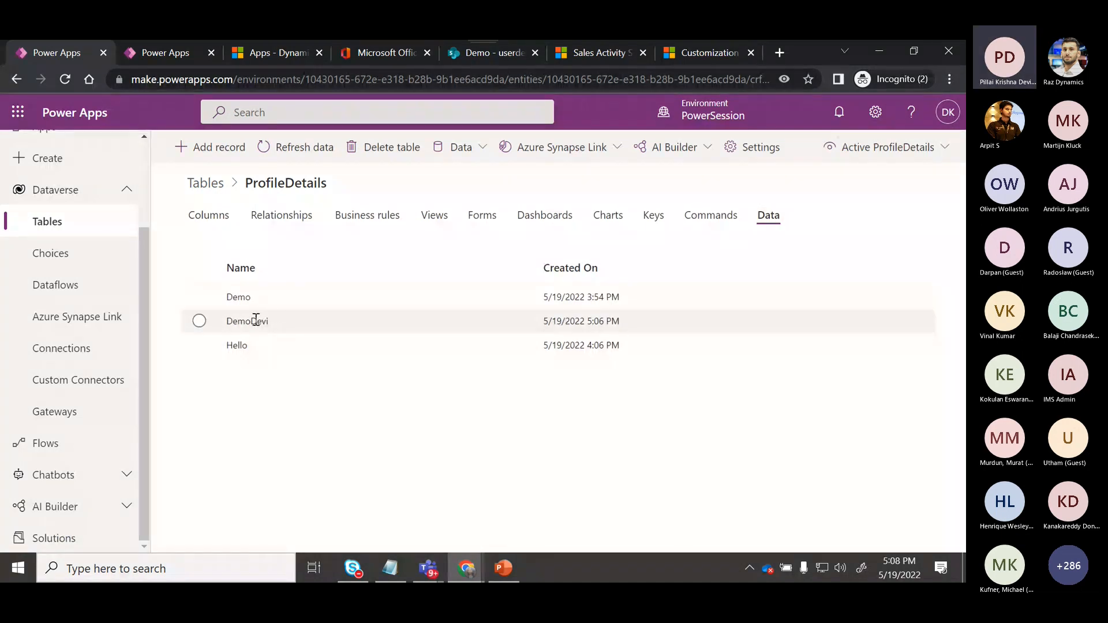
click(199, 321)
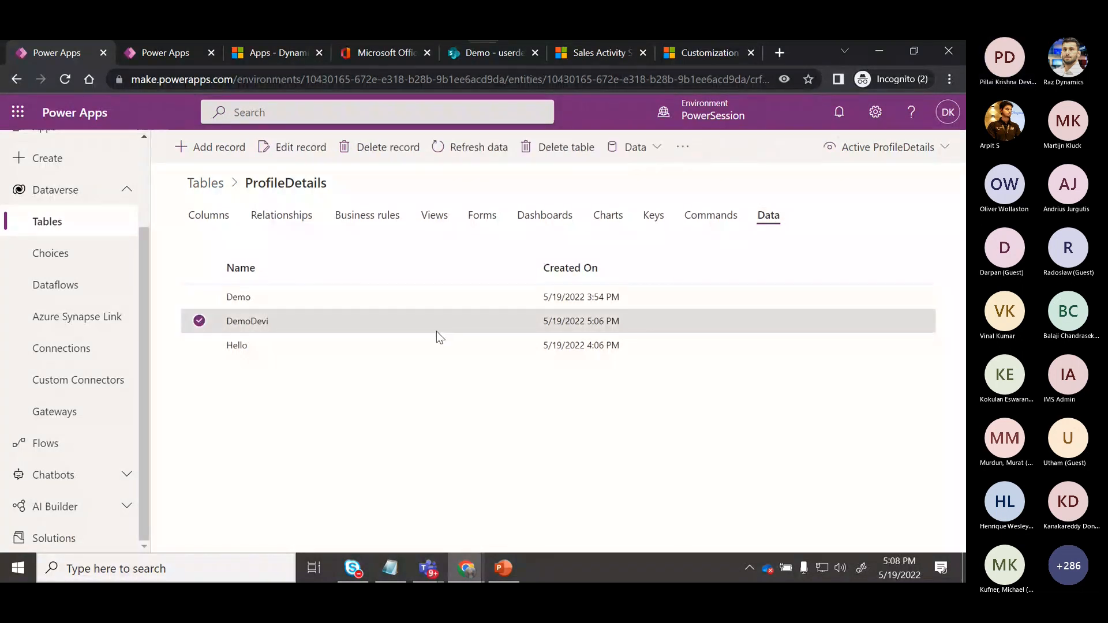
click(298, 149)
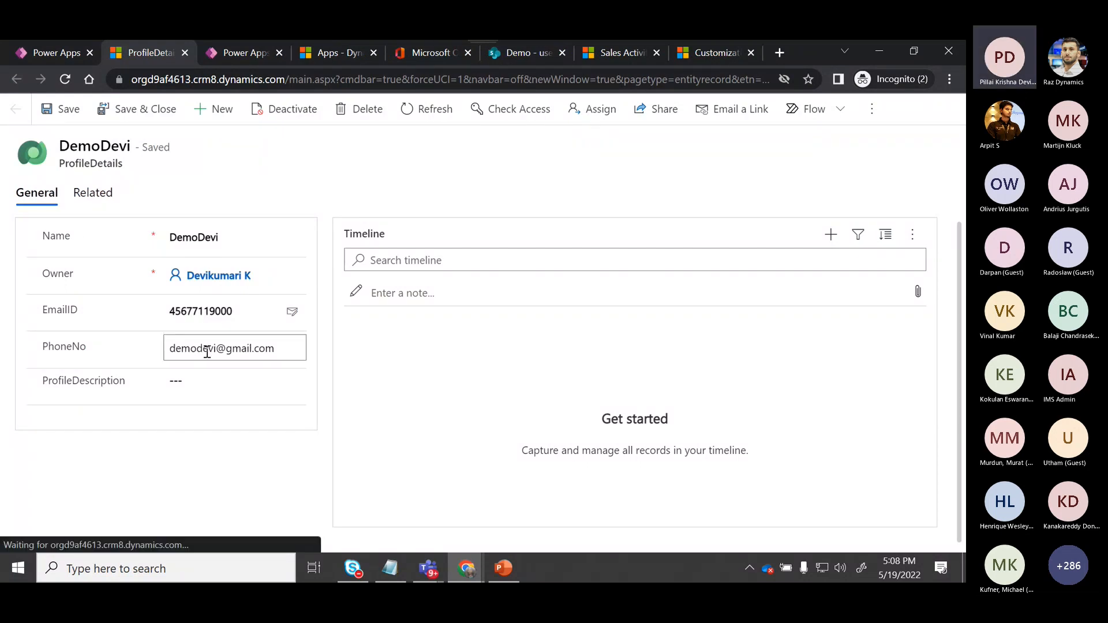
click(95, 203)
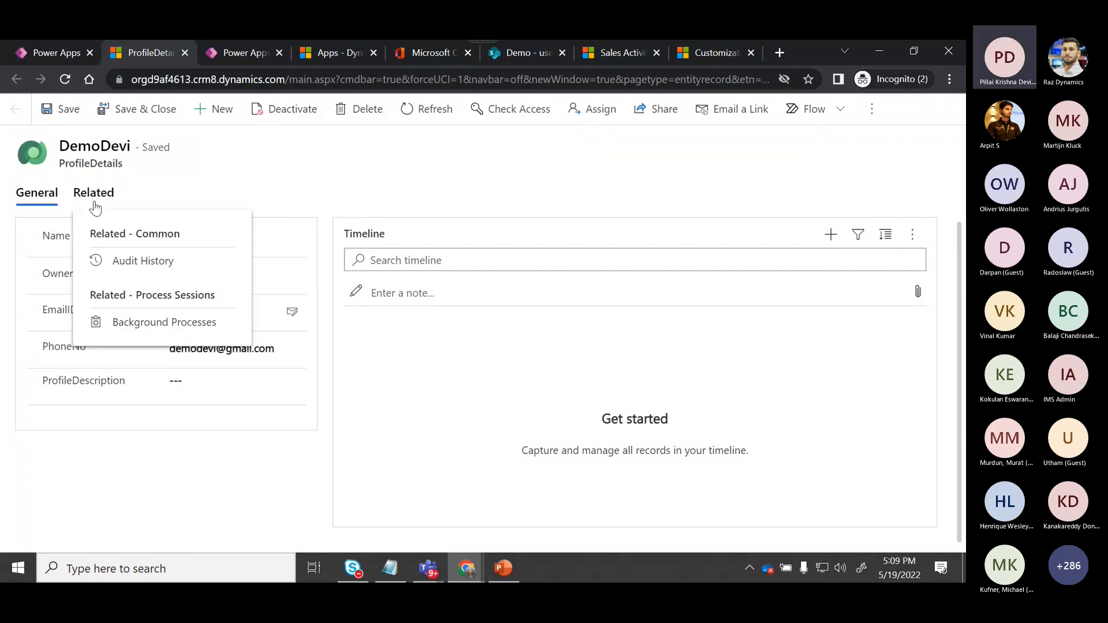
click(378, 351)
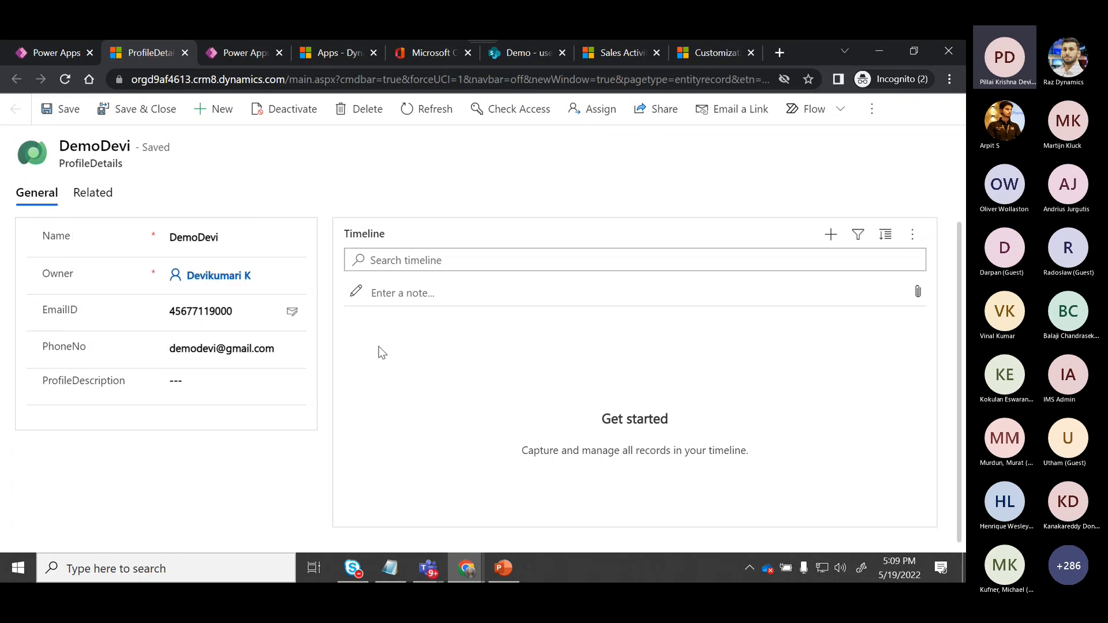
key(alt+Tab)
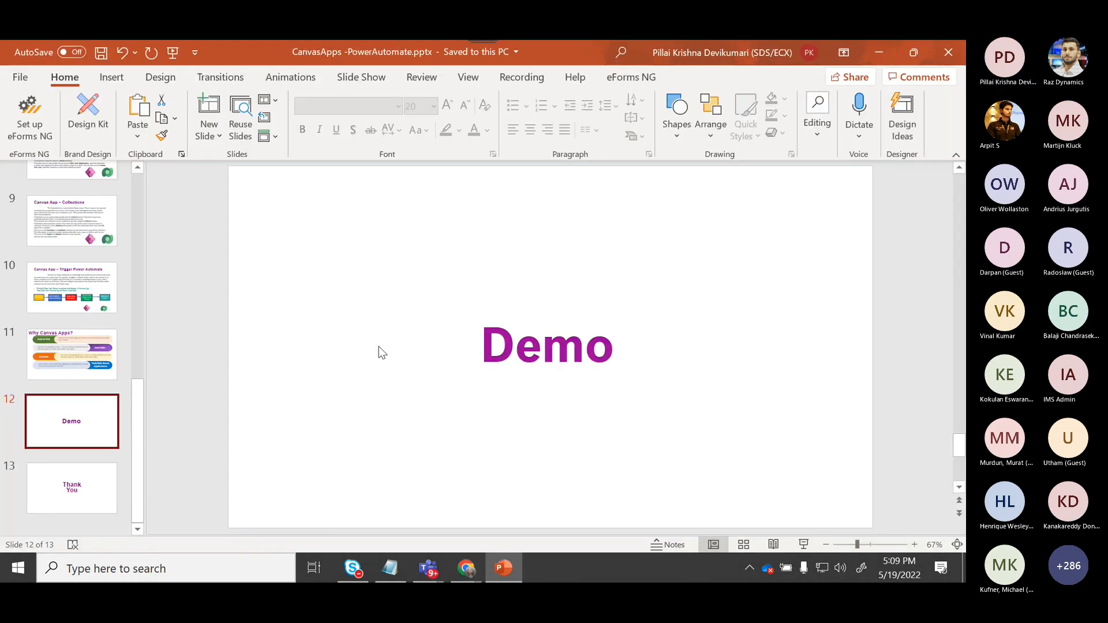
key(alt+Tab)
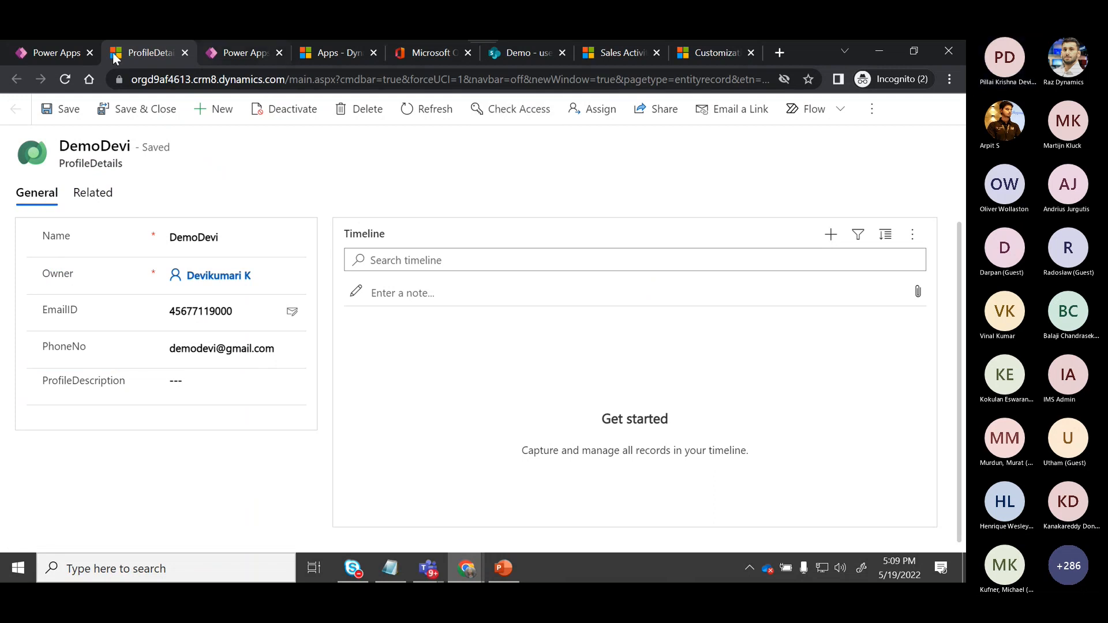
Dismiss the records notice, then open ProfileApp for editing from the Apps list, skipping the welcome dialog.
click(52, 61)
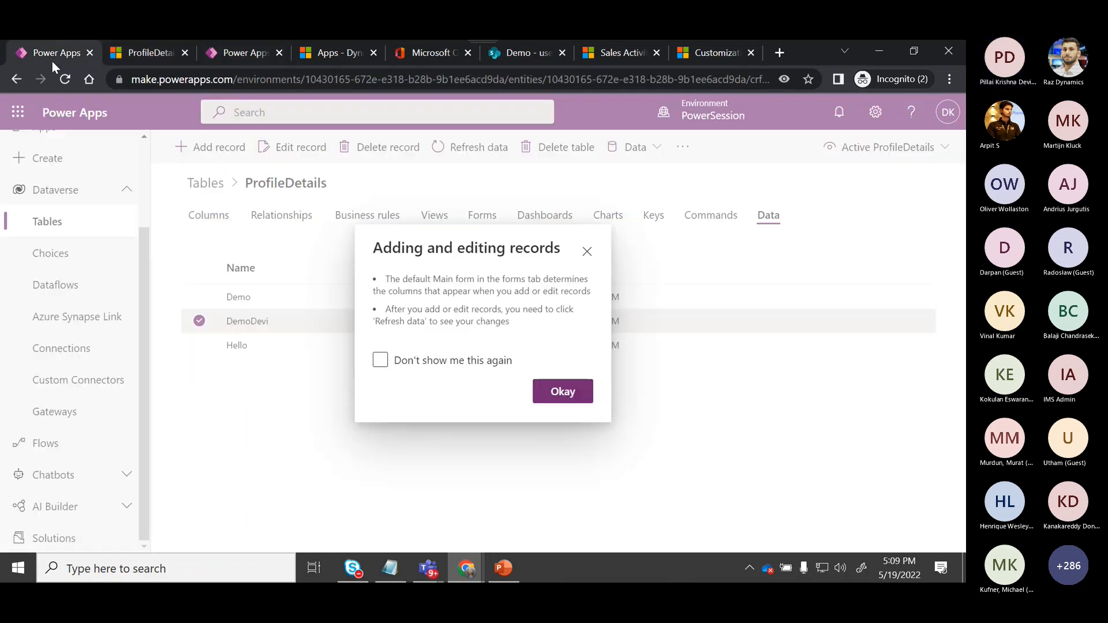
click(566, 391)
click(145, 192)
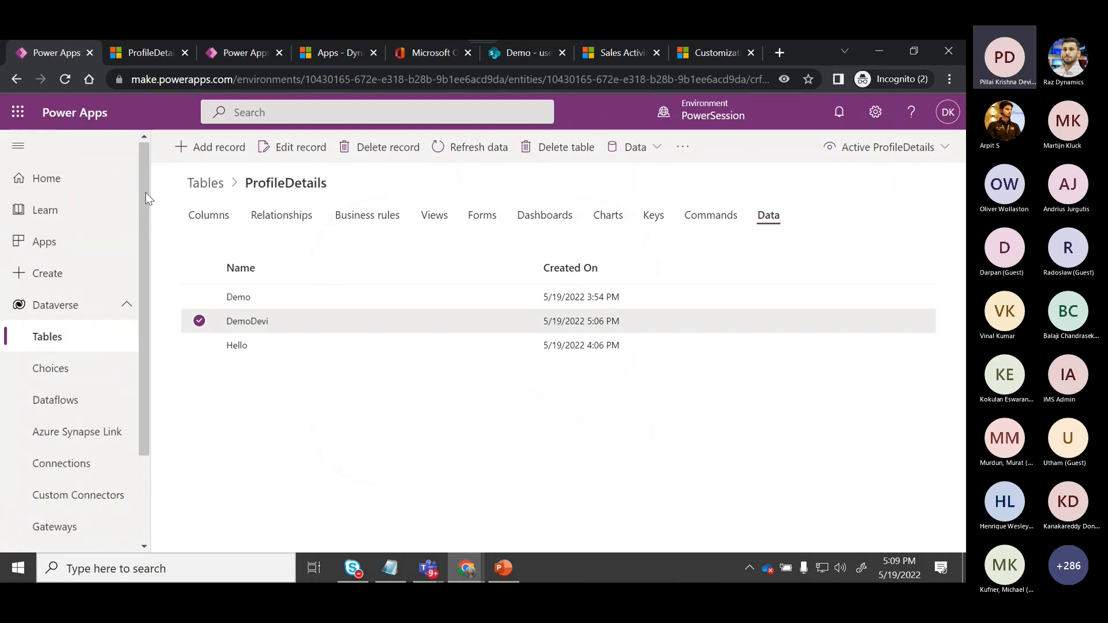
click(46, 242)
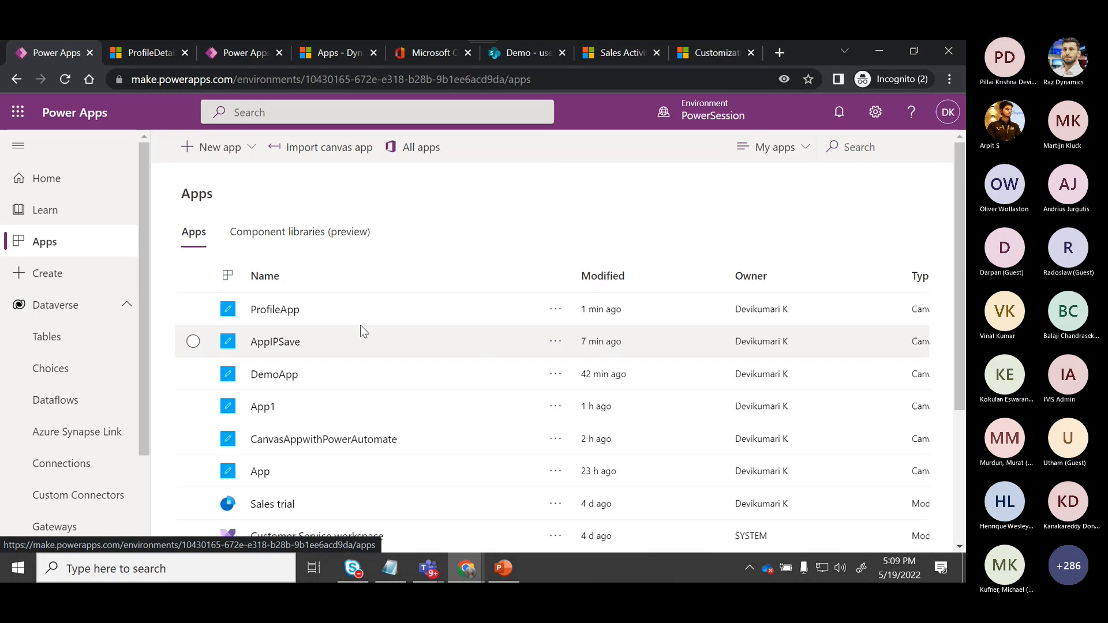
click(555, 310)
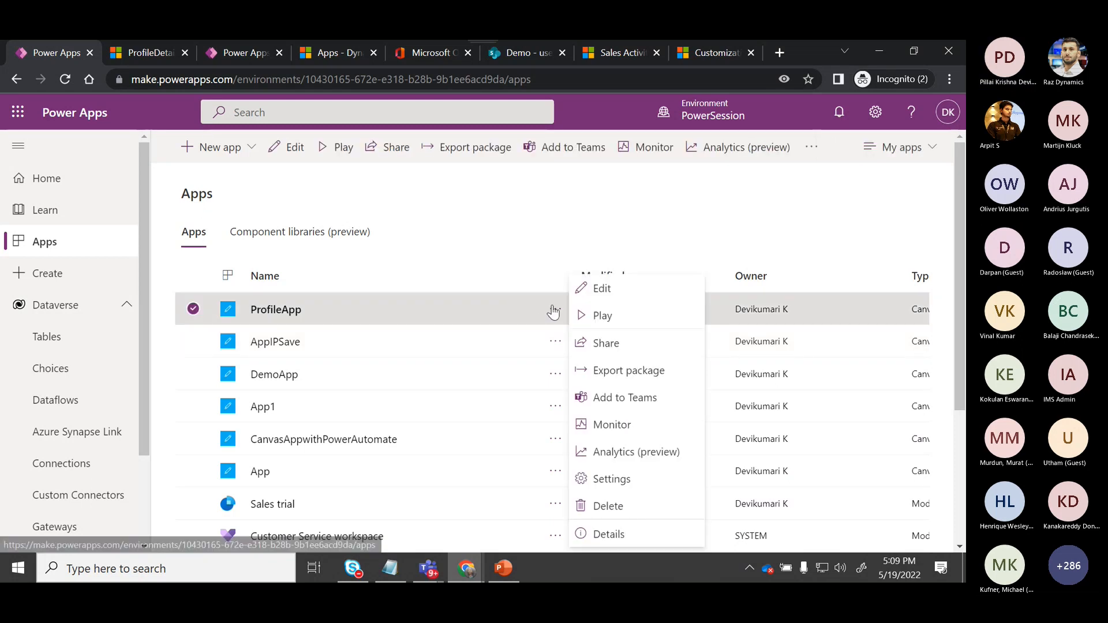
click(589, 289)
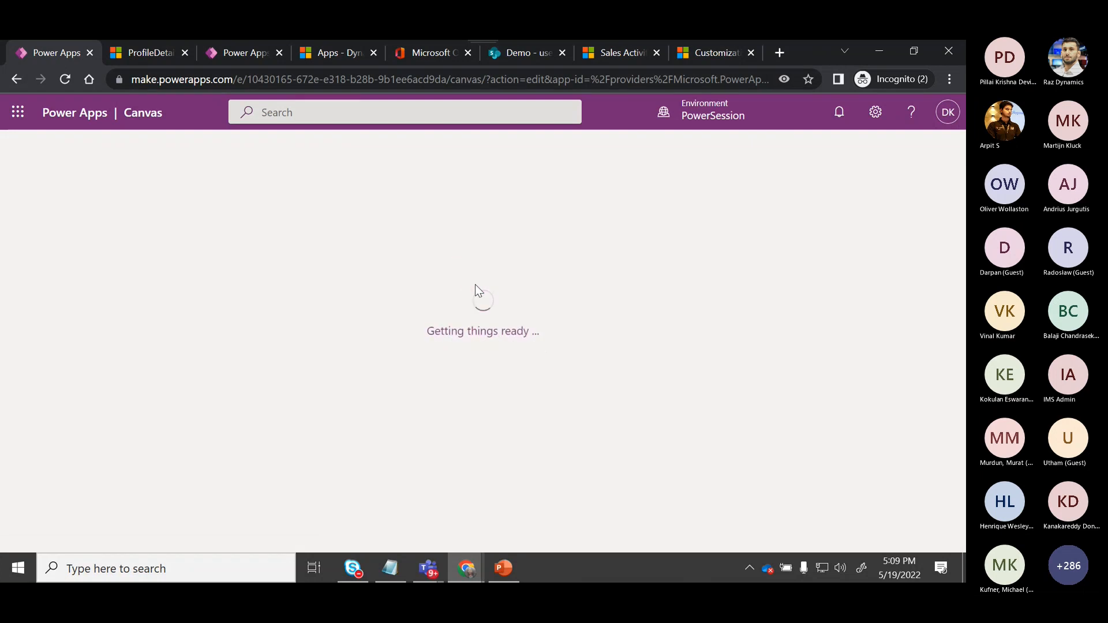
click(561, 399)
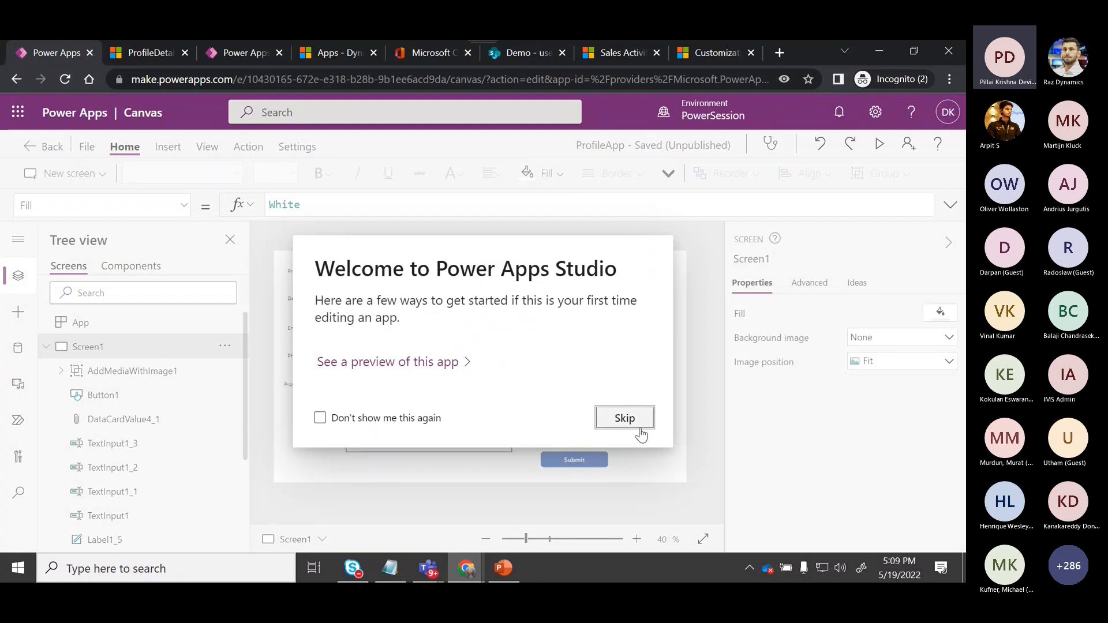
click(625, 418)
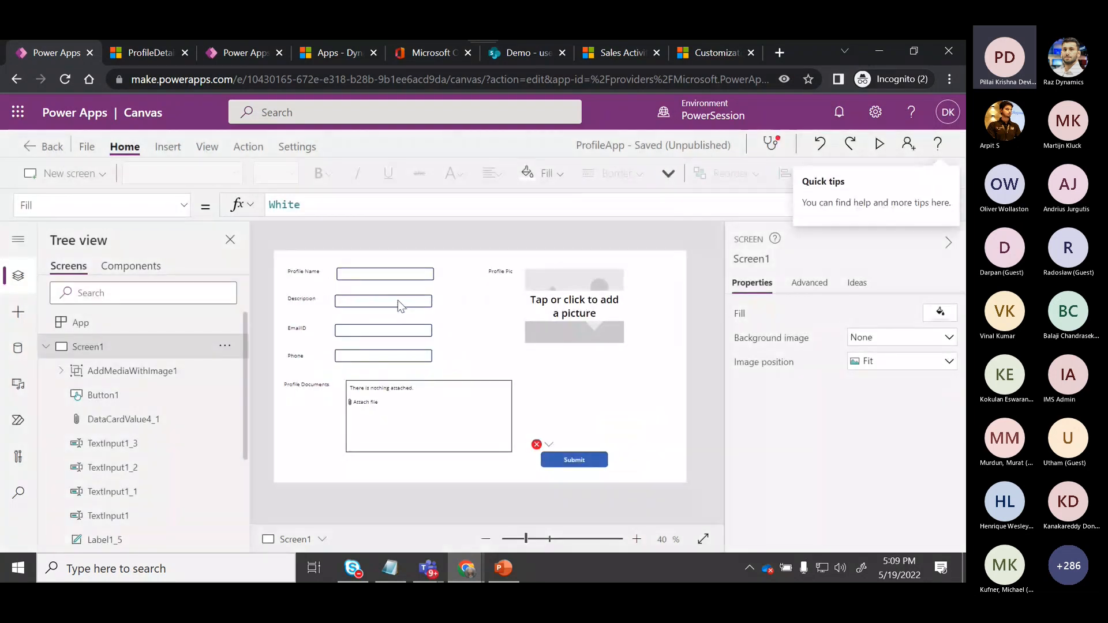
Review the Submit button's OnSelect formula in the expanded formula bar.
click(386, 331)
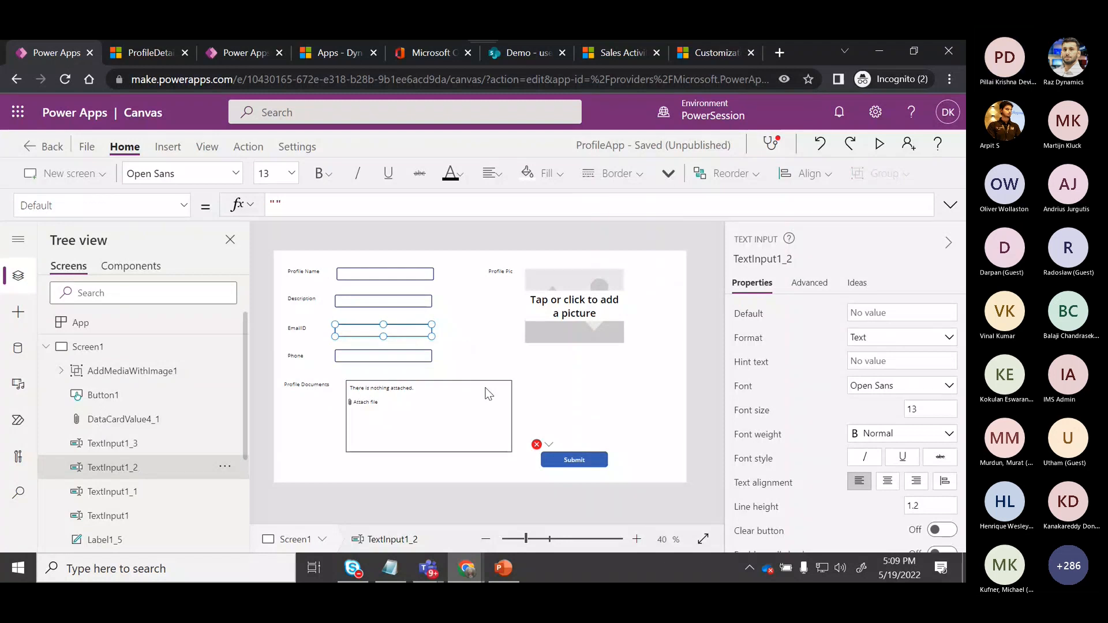
click(950, 205)
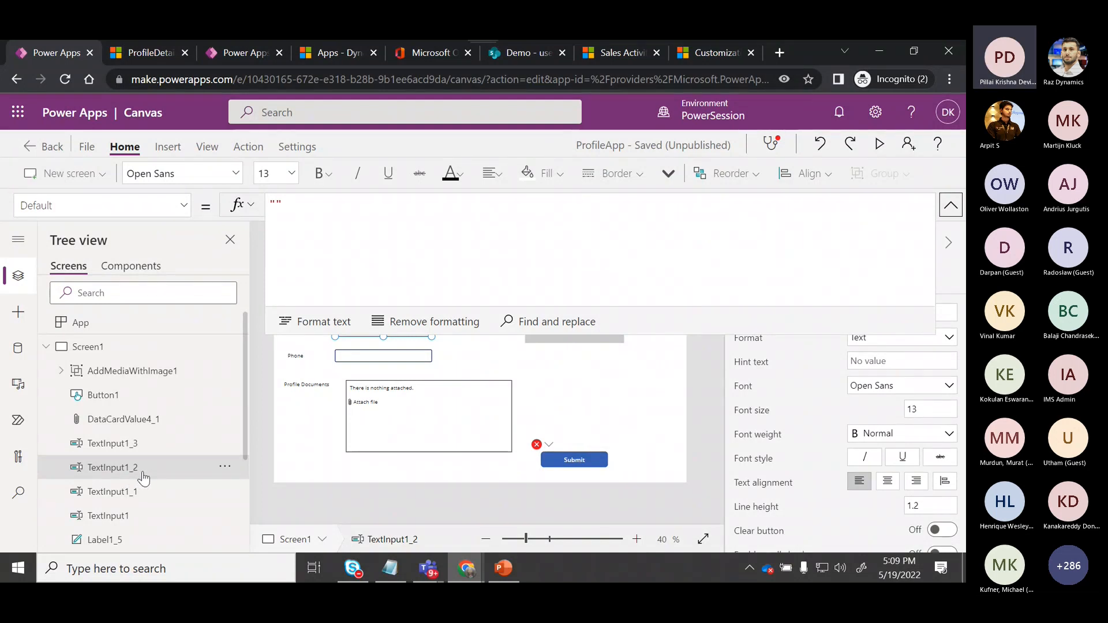
click(591, 473)
click(543, 444)
click(562, 467)
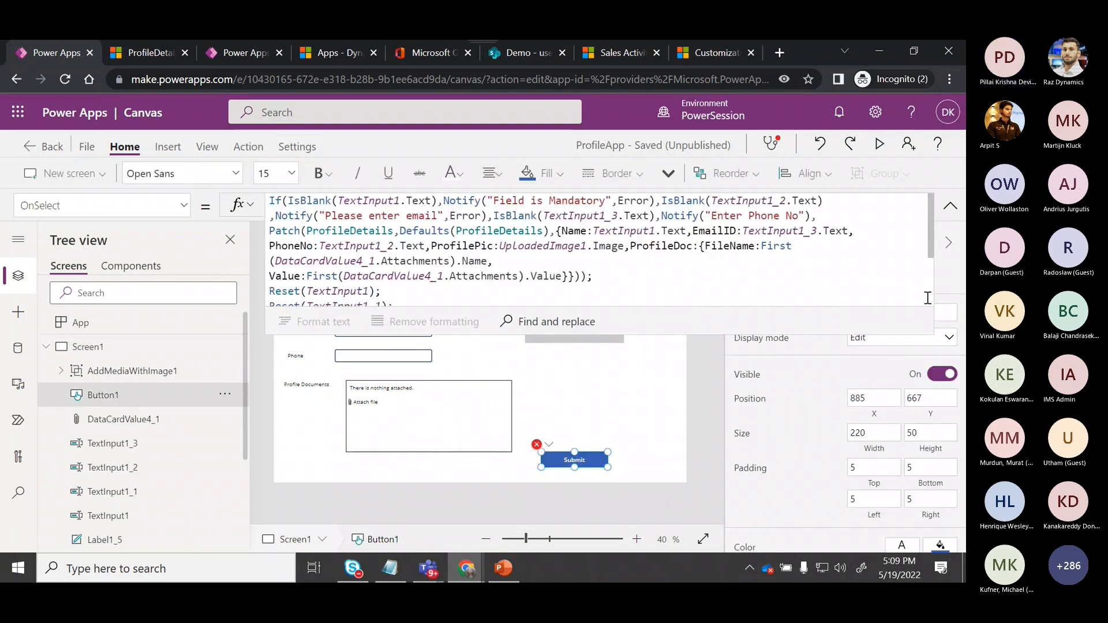
scroll(445, 287, down, 2)
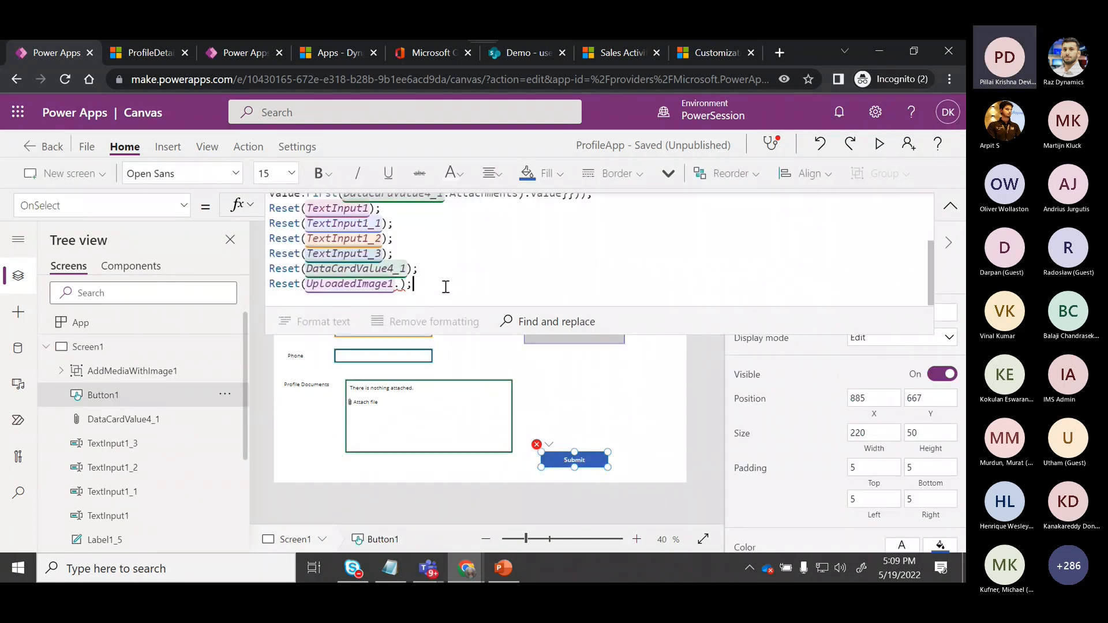
click(446, 286)
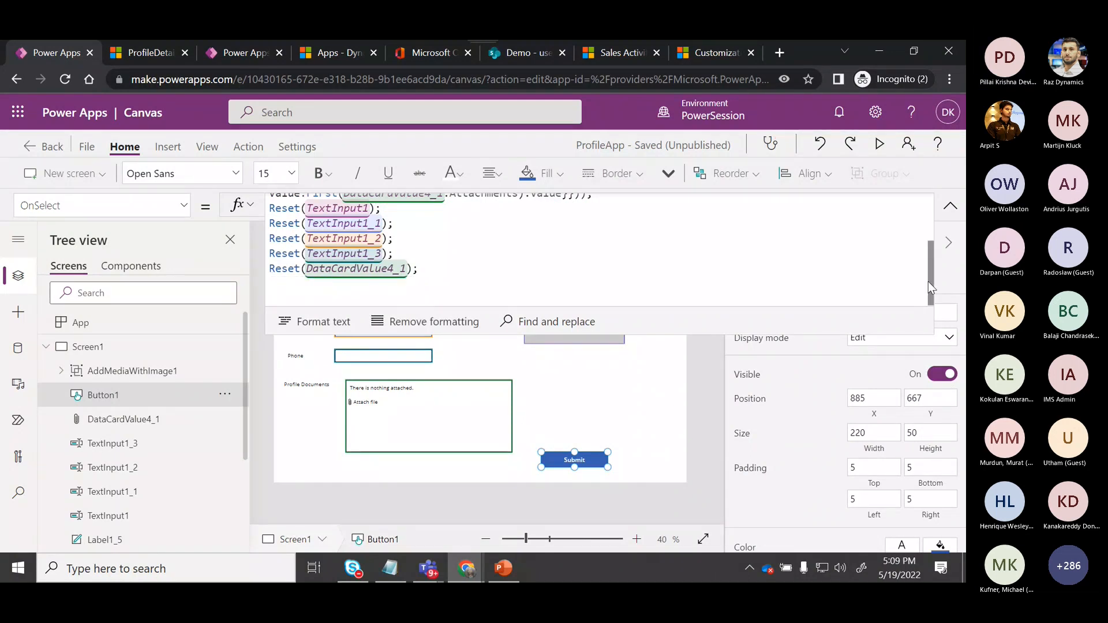
scroll(924, 238, up, 3)
Change the EmailID value in the Patch call to TextInput1_2.Text.
drag(924, 238, 925, 233)
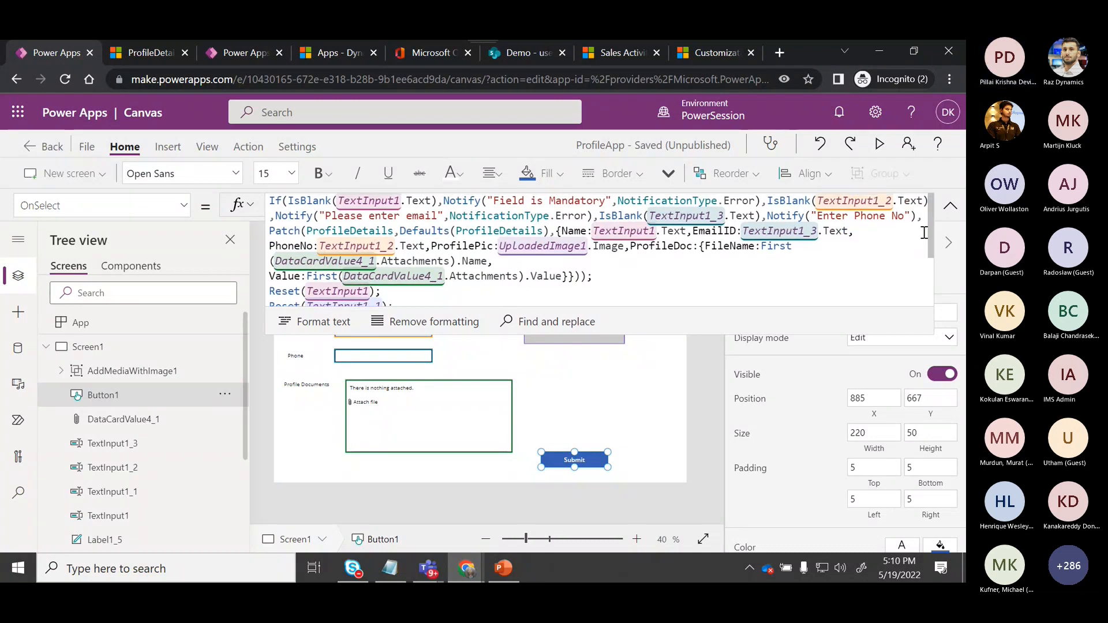
click(391, 248)
click(816, 231)
key(BackSpace)
text(2)
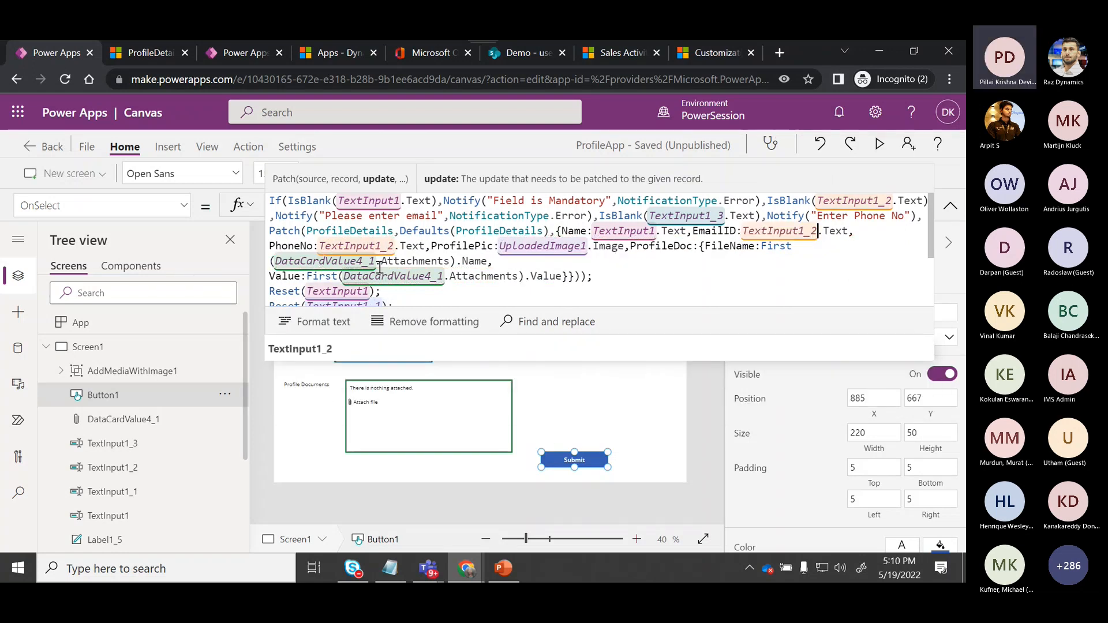
Change the PhoneNo value in the Patch call to TextInput1_3.Text and commit the formula.
click(396, 247)
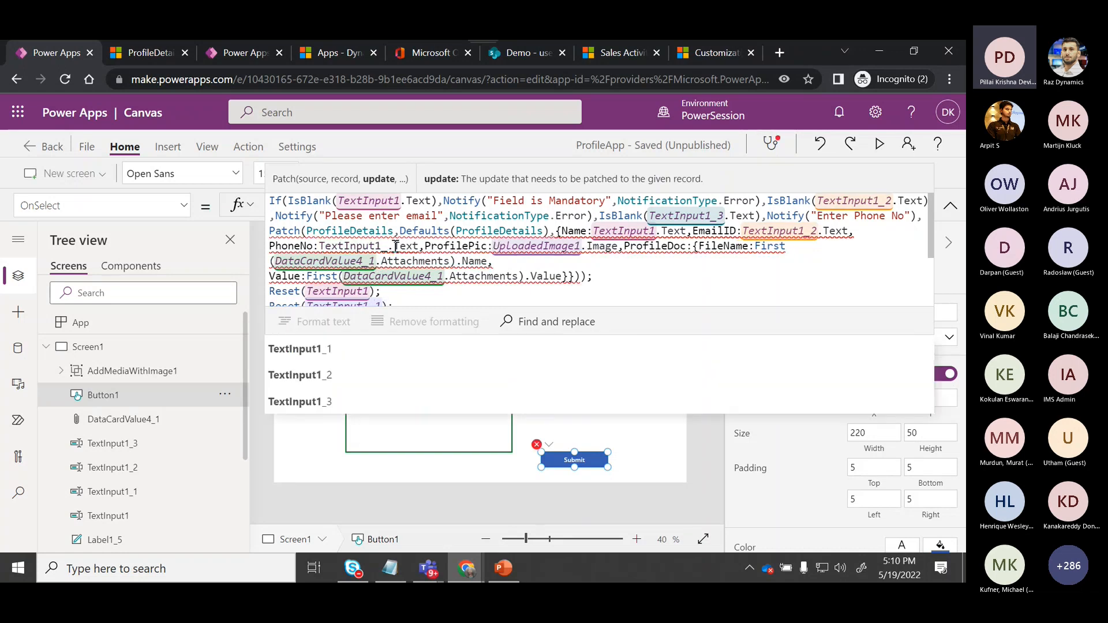
key(BackSpace)
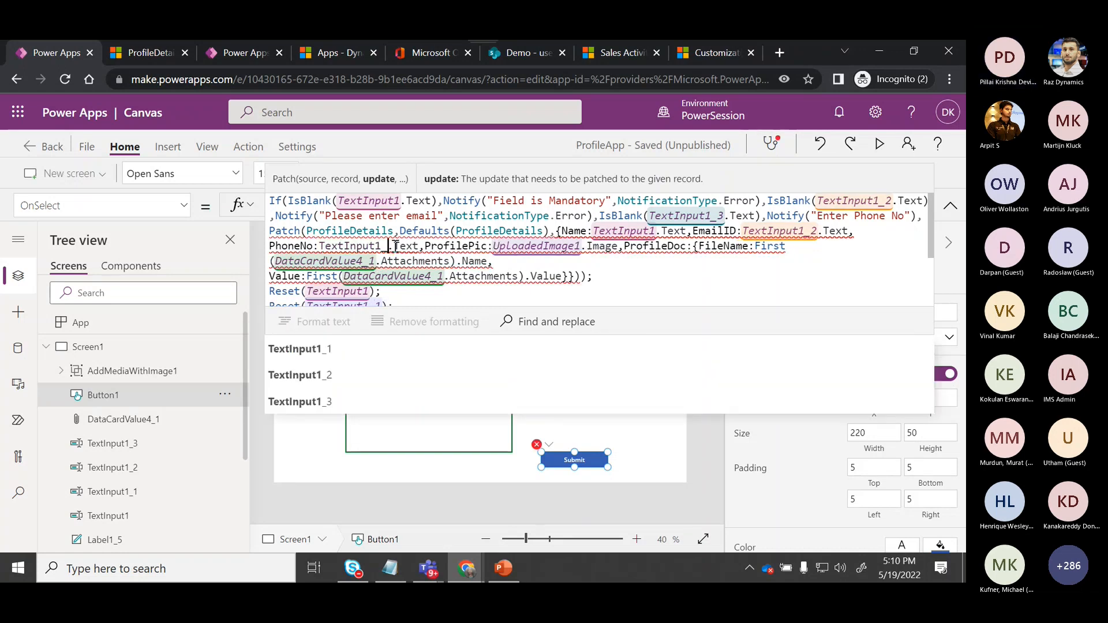
text(3)
click(132, 348)
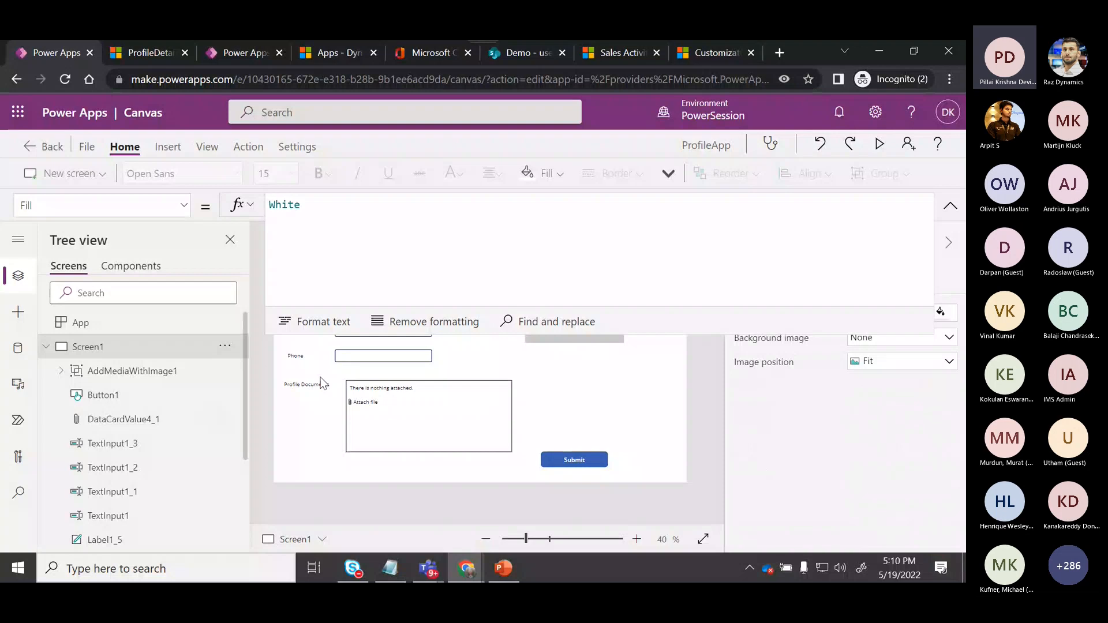
Save ProfileApp and return to the canvas editor.
click(363, 356)
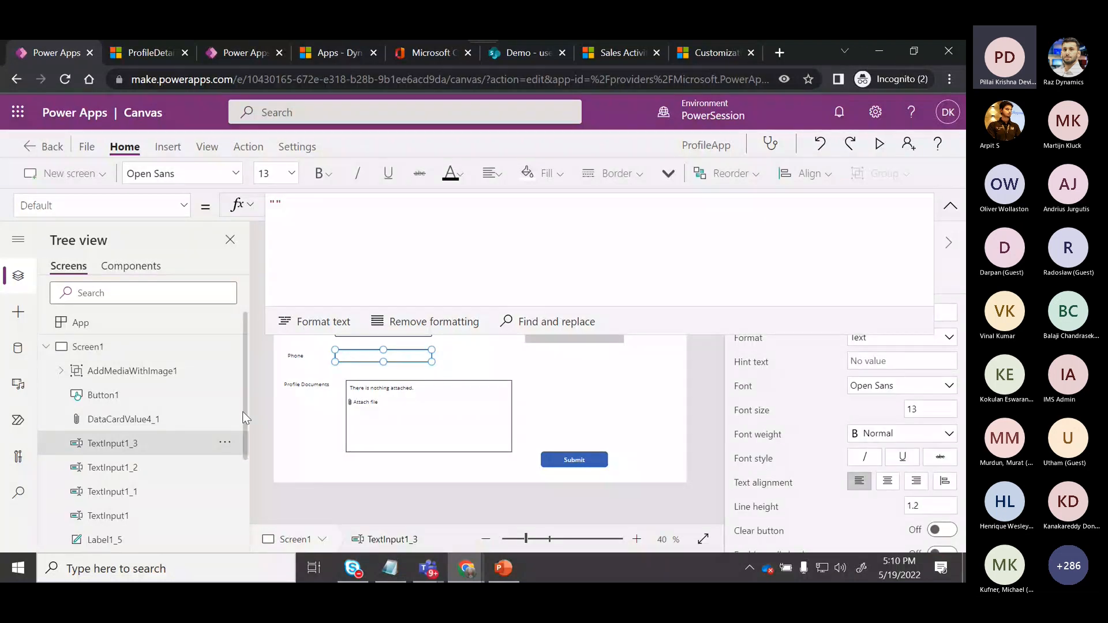
click(366, 426)
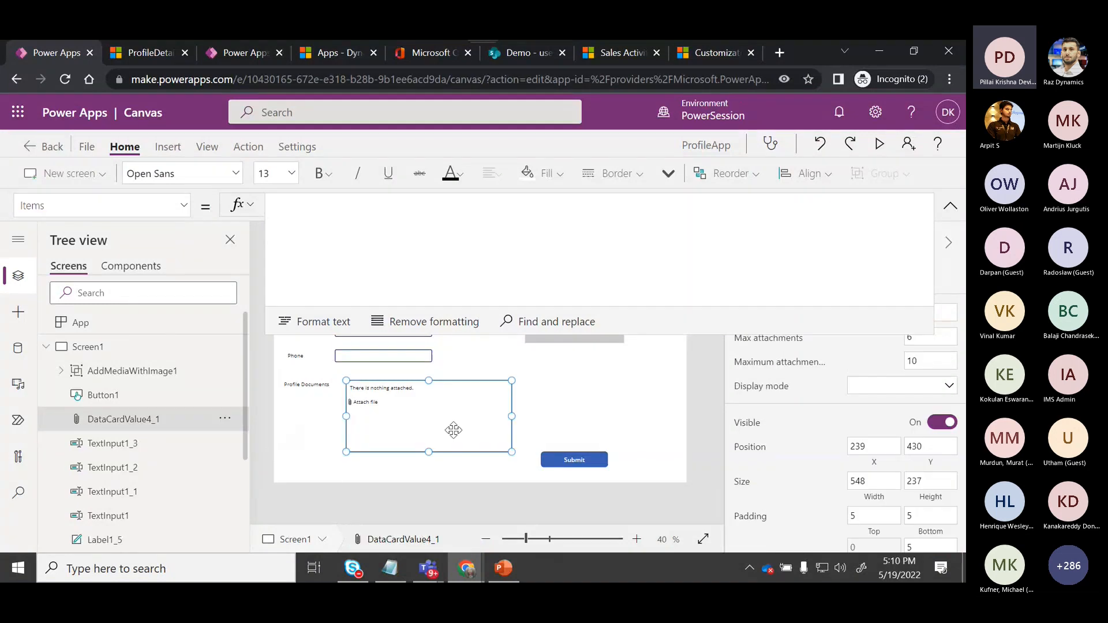
click(599, 404)
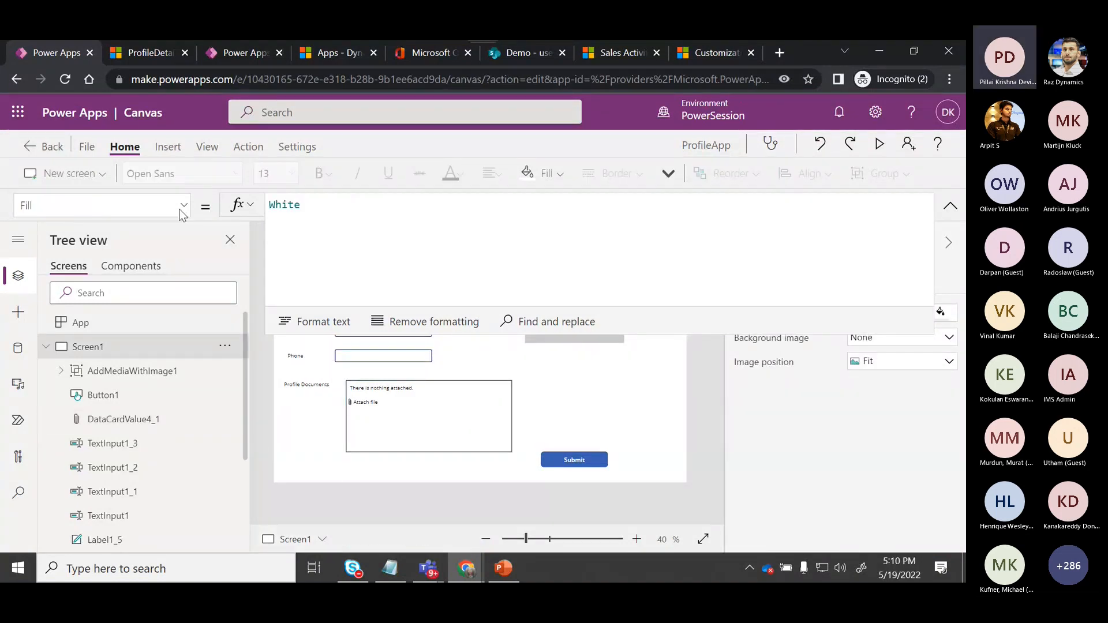
click(87, 148)
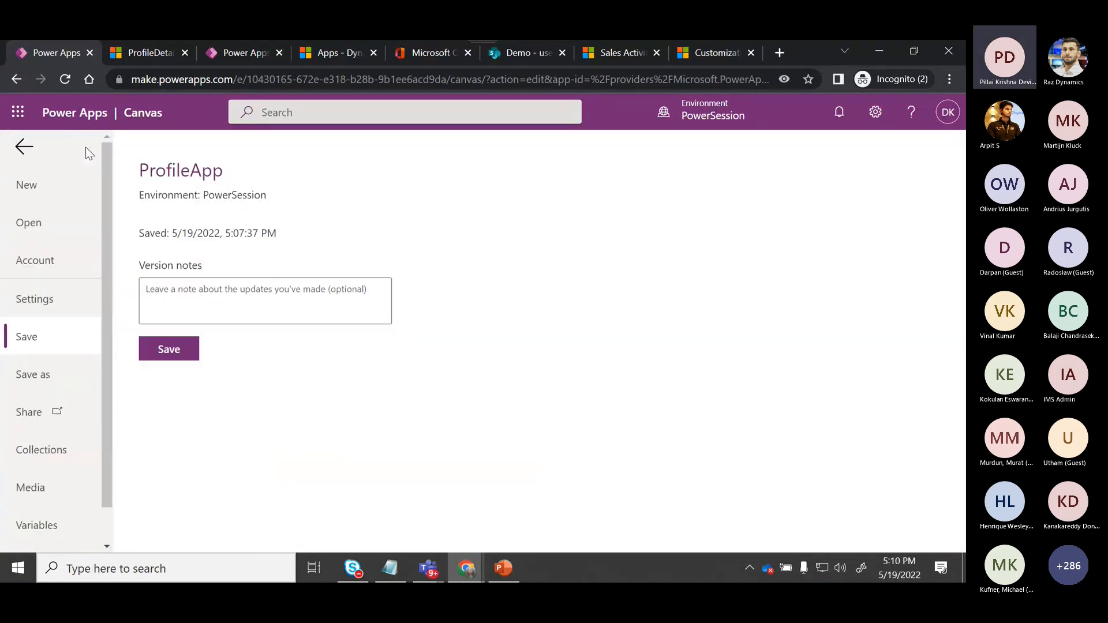
click(175, 350)
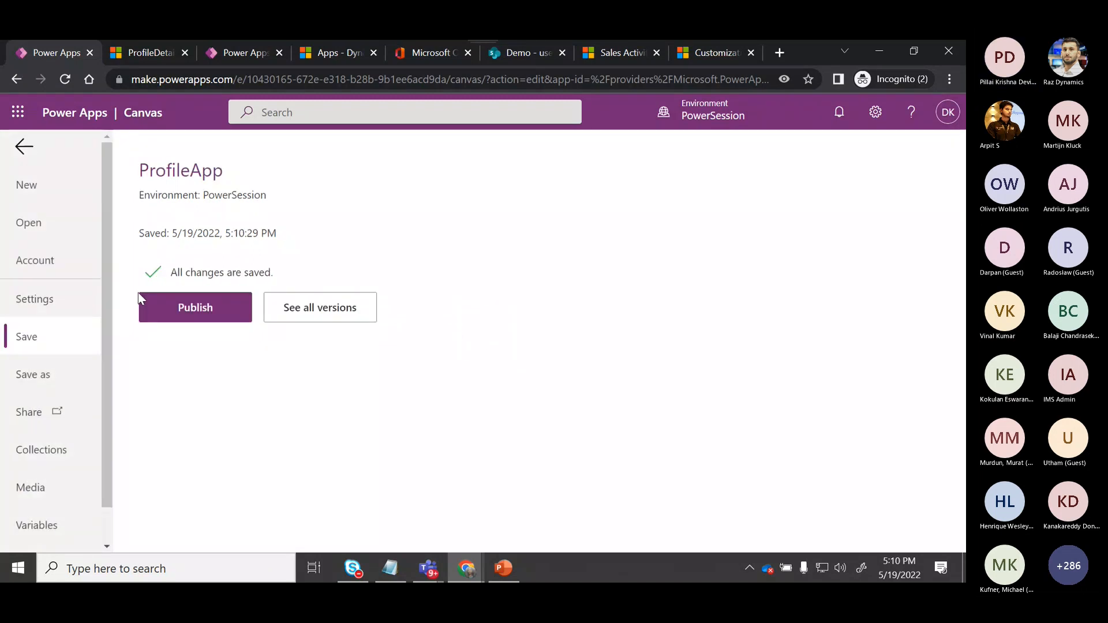
click(24, 147)
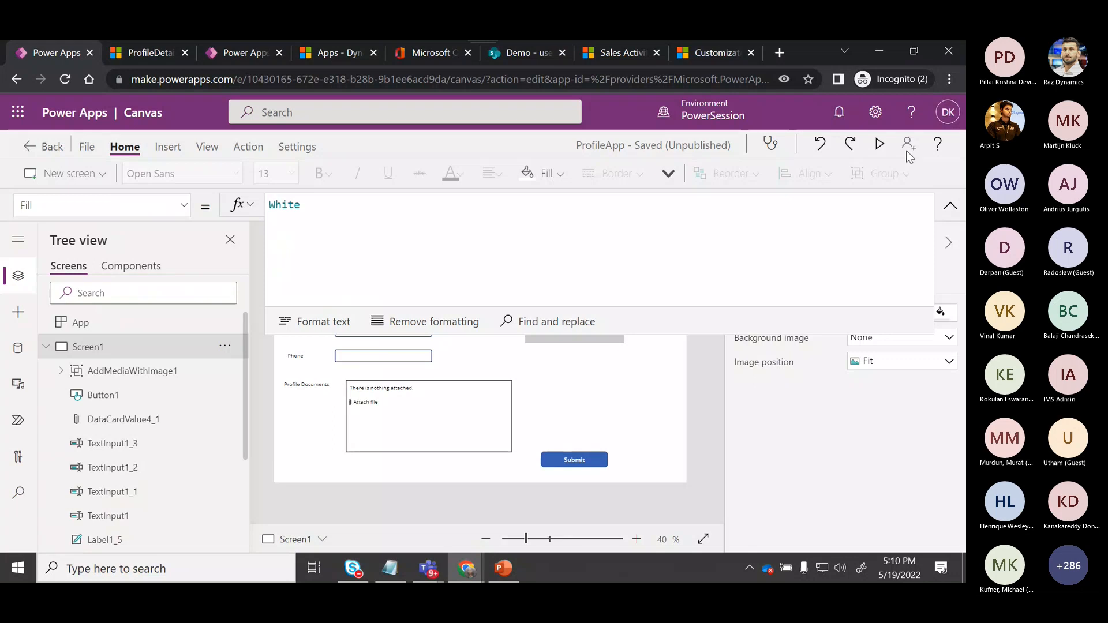
Preview the app and enter Demo2 as the Profile Name.
click(876, 149)
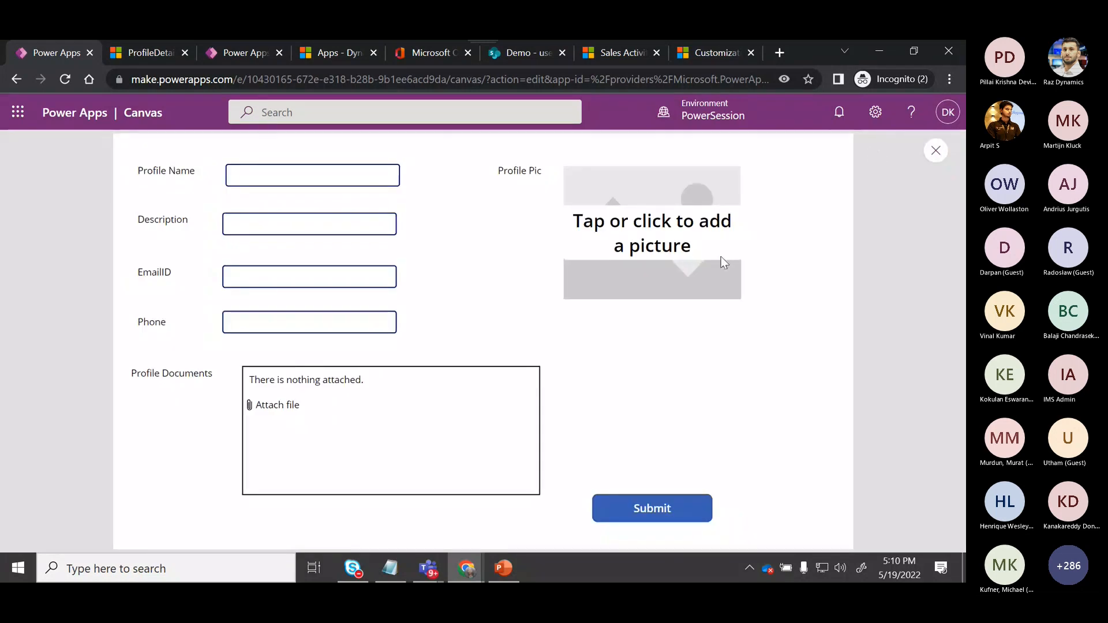
click(312, 175)
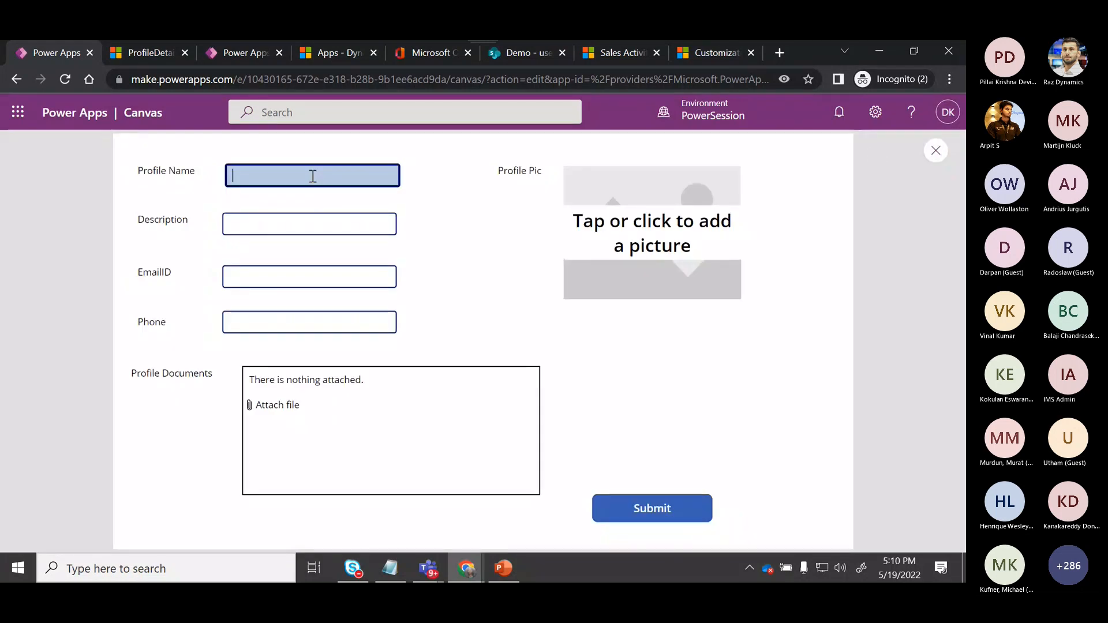
text(Demo2)
key(Tab)
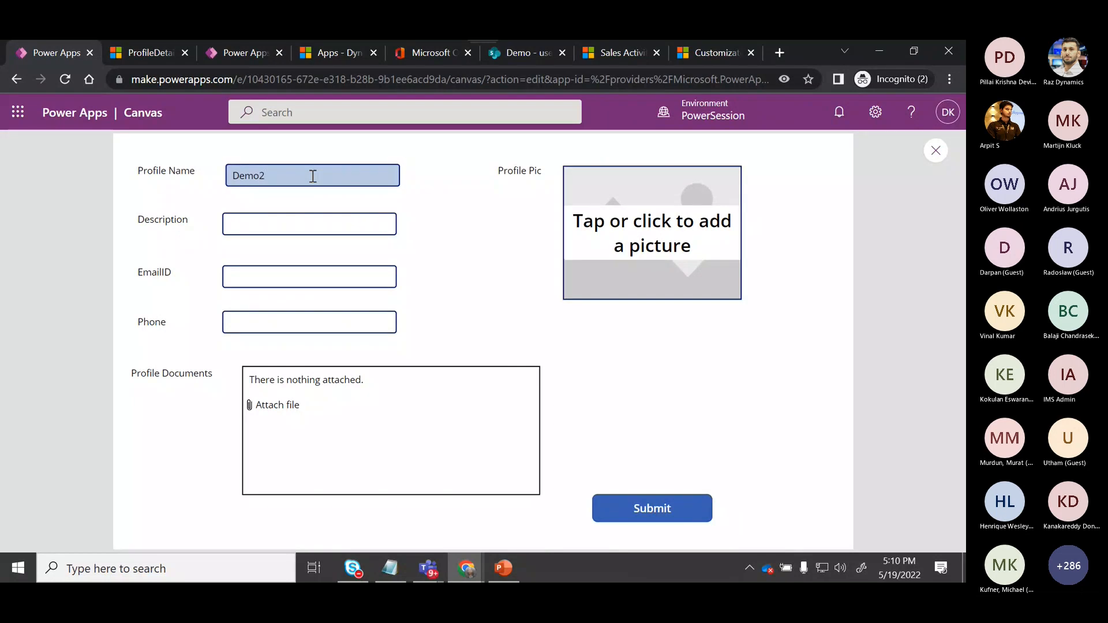
Enter a demo e-mail address in the Description field.
click(303, 230)
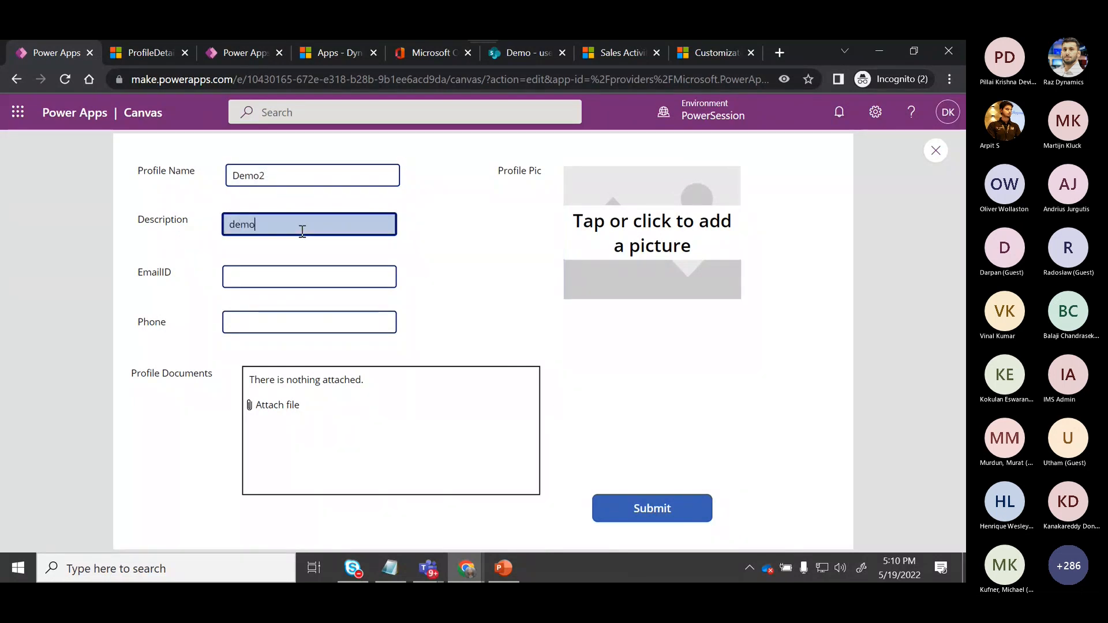
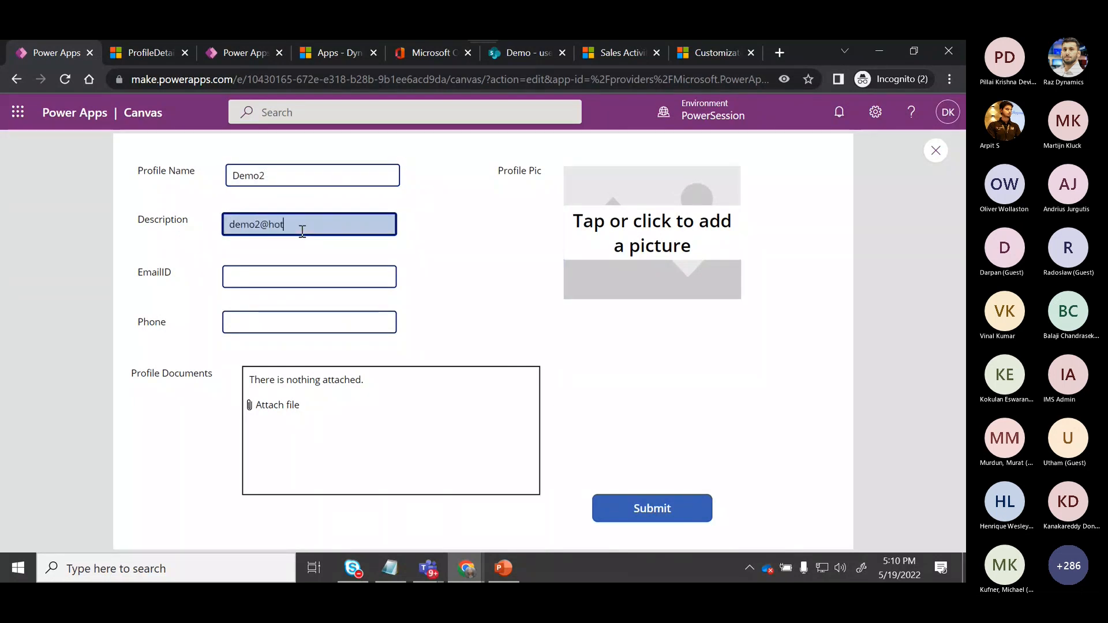
key(Tab)
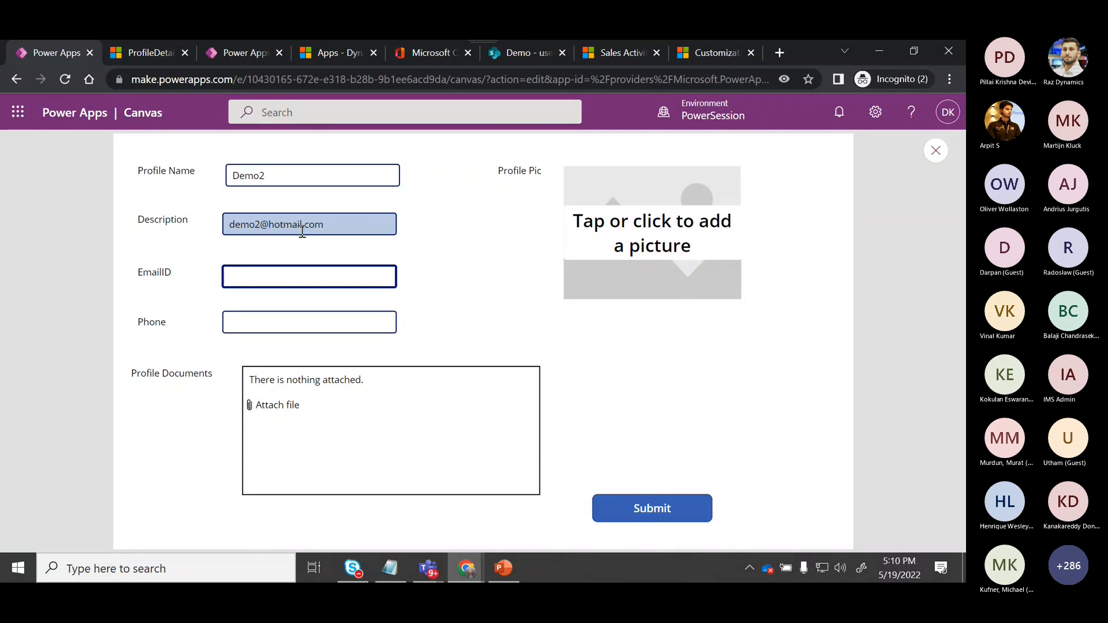
Copy the Description text into the EmailID field.
click(325, 246)
drag(332, 225, 221, 221)
key(ctrl+c)
click(229, 277)
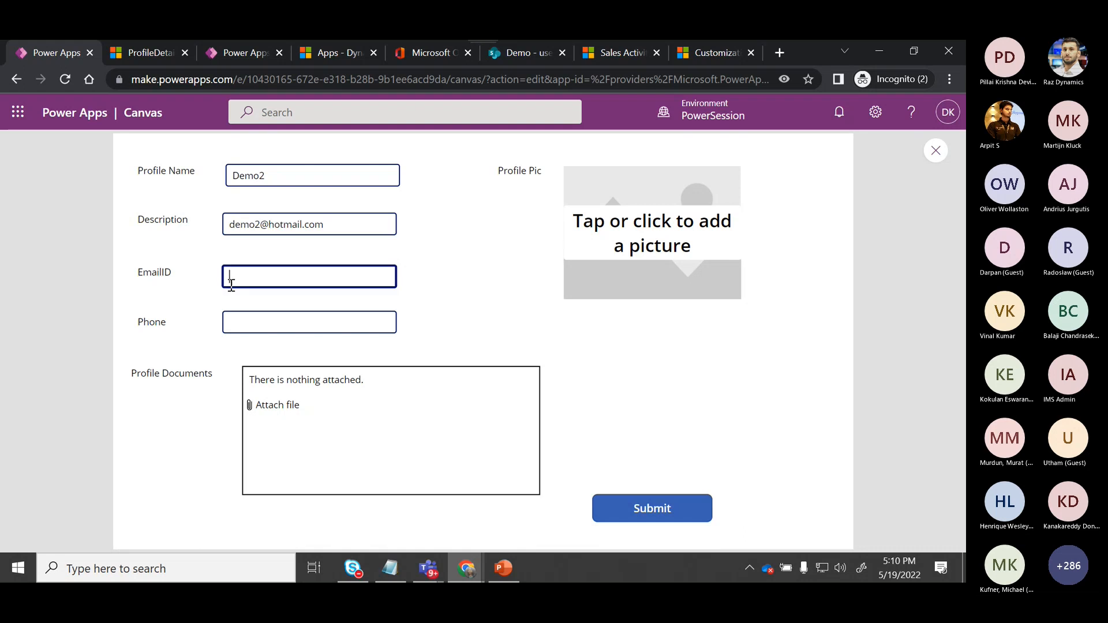
key(ctrl+v)
Enter a phone number in the Phone field.
click(252, 318)
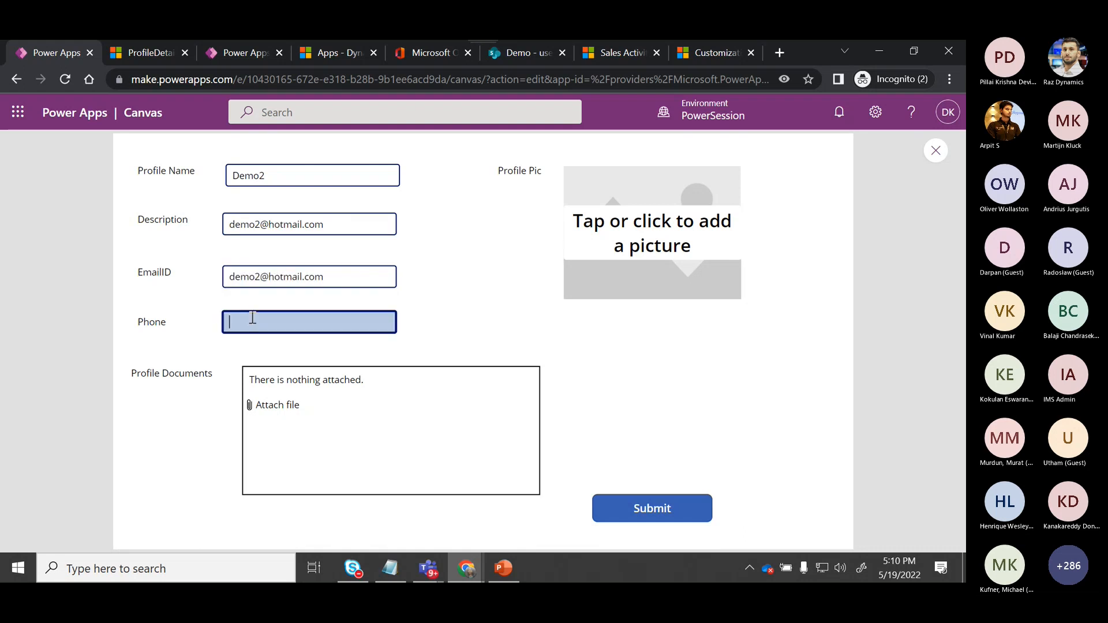
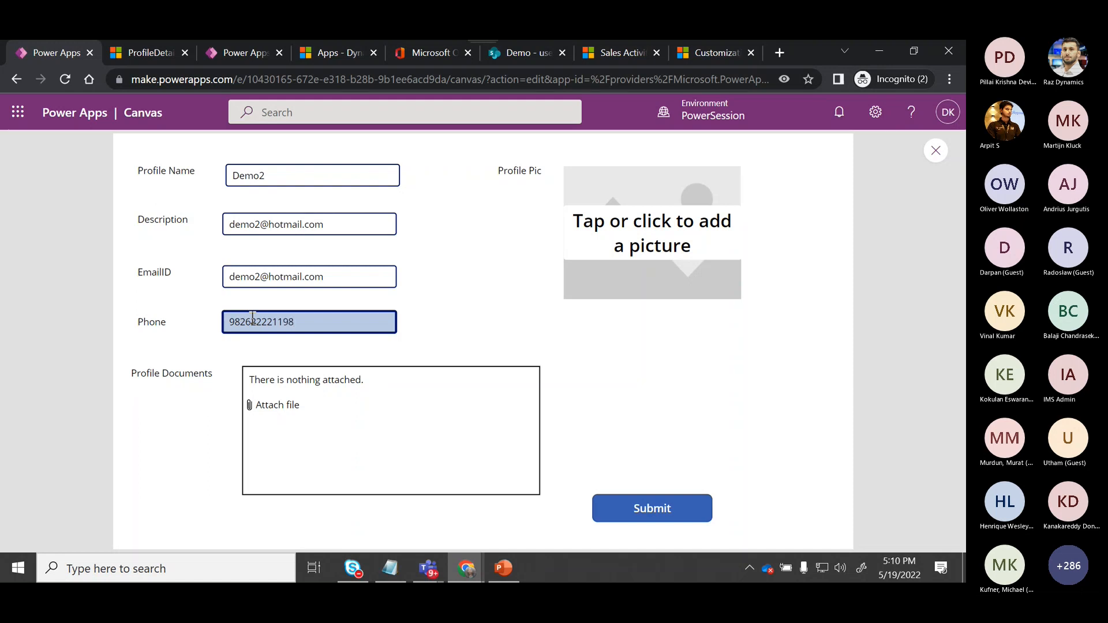
Attach BecomeanMVP.xlsx as a profile document.
click(289, 414)
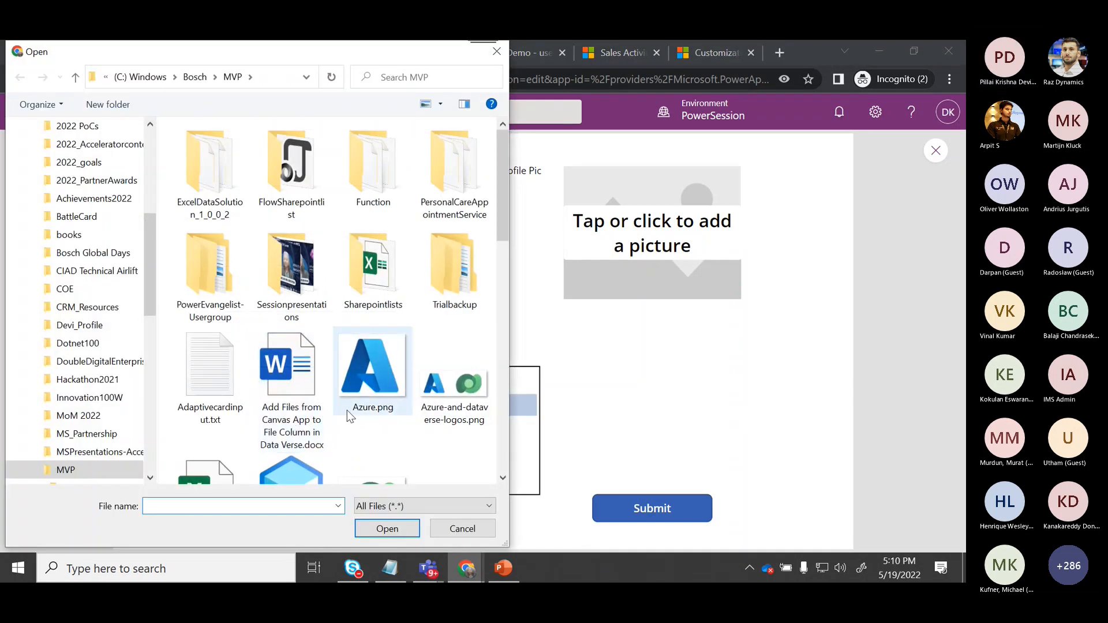
click(213, 470)
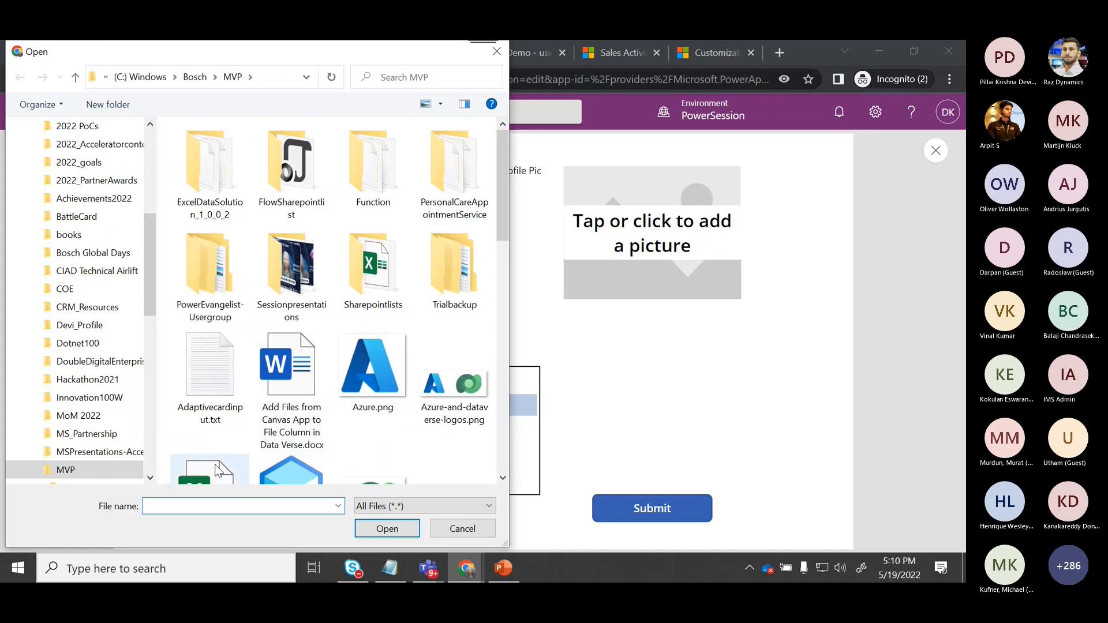
click(406, 528)
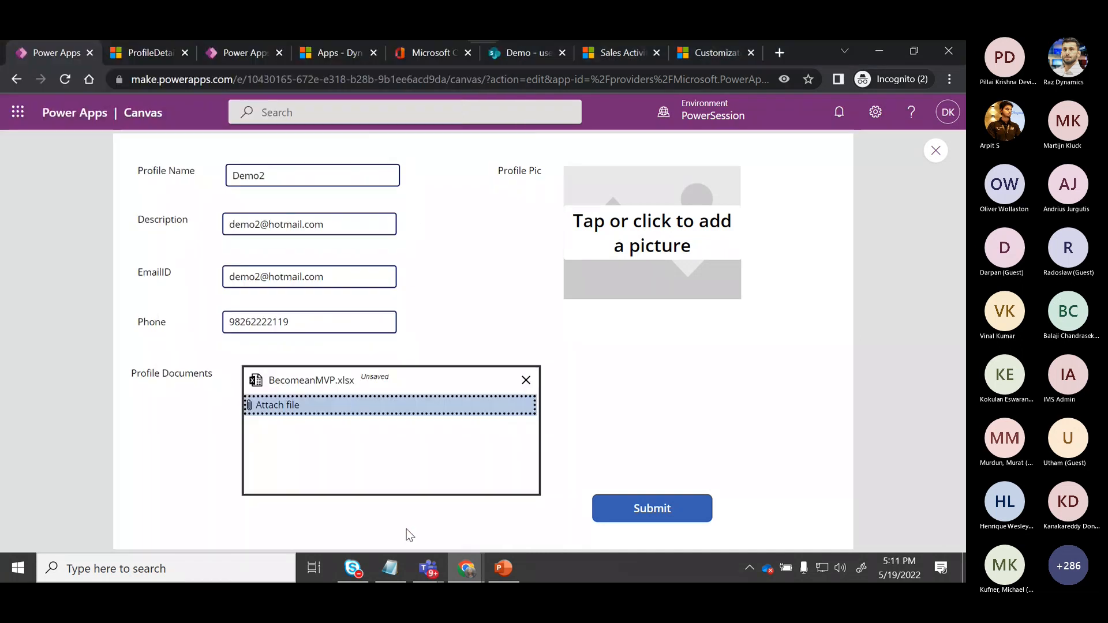
Add Azure.png as the profile picture.
click(653, 248)
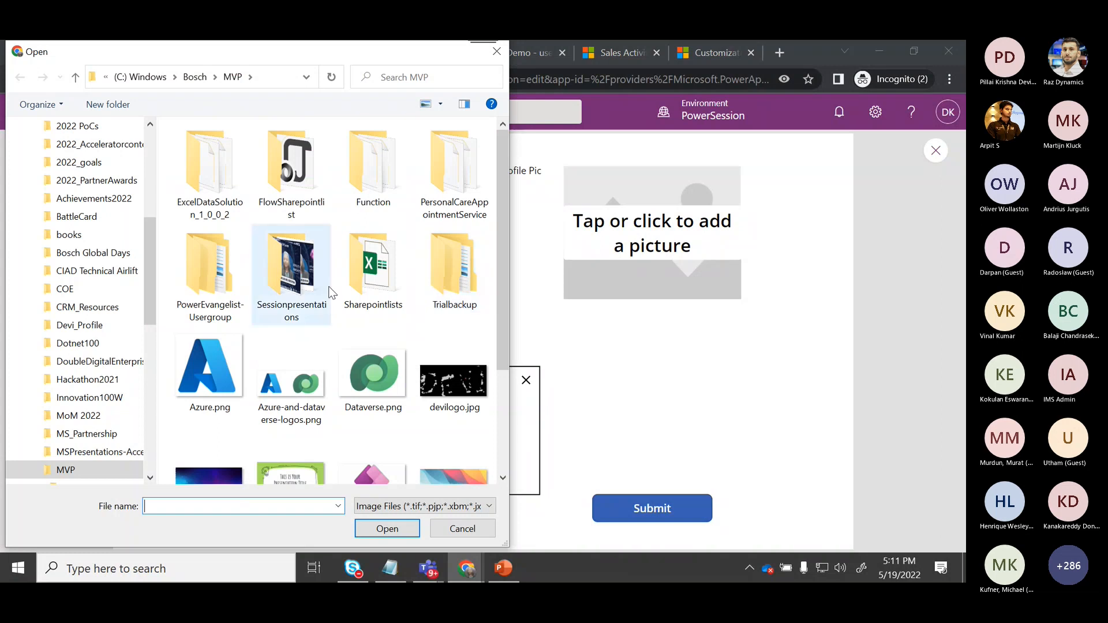
click(241, 378)
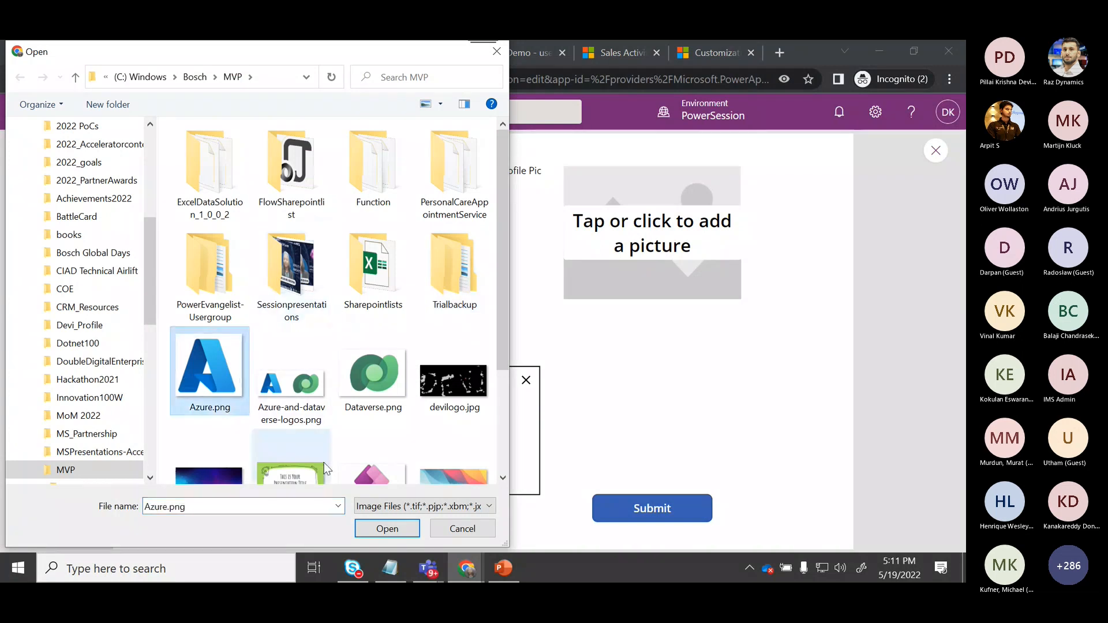
click(375, 530)
Submit the form, close the preview and dismiss the tip dialog.
click(659, 508)
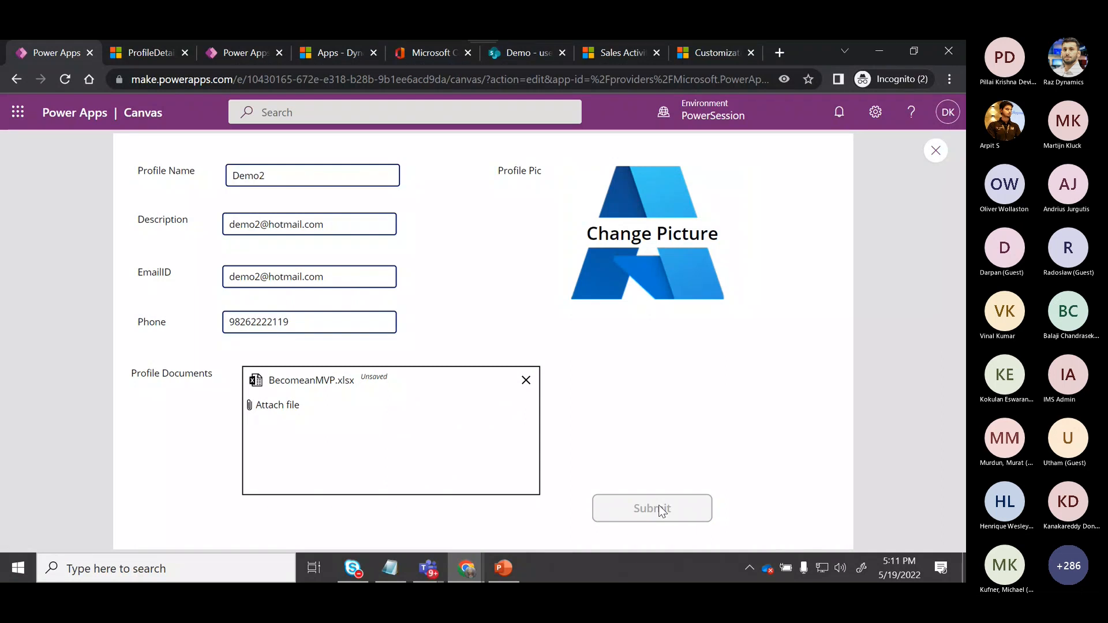
click(938, 155)
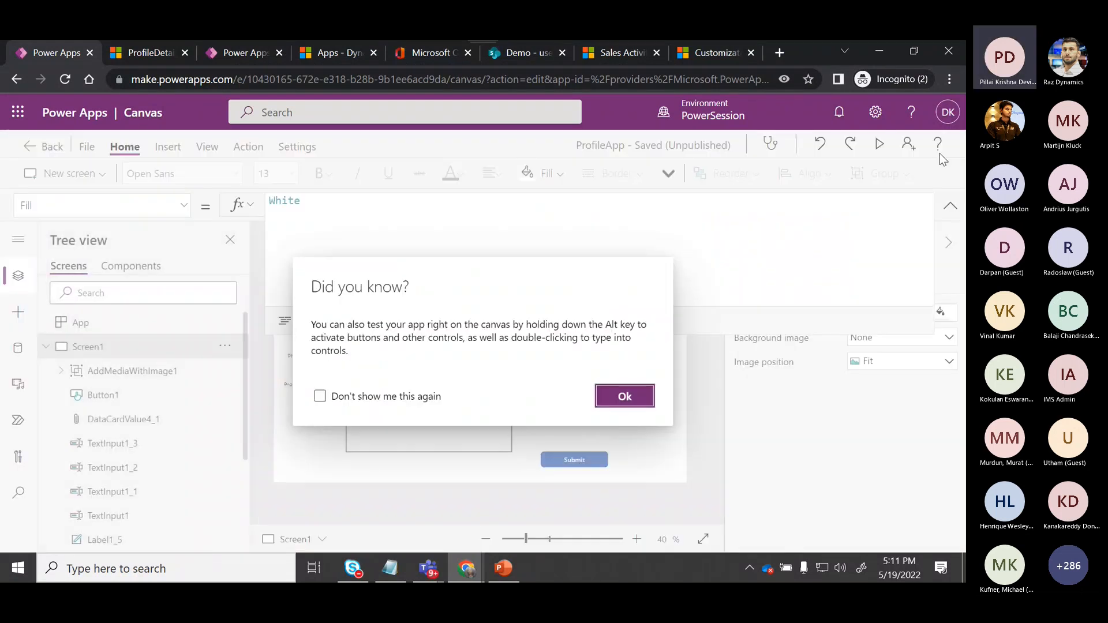
click(149, 55)
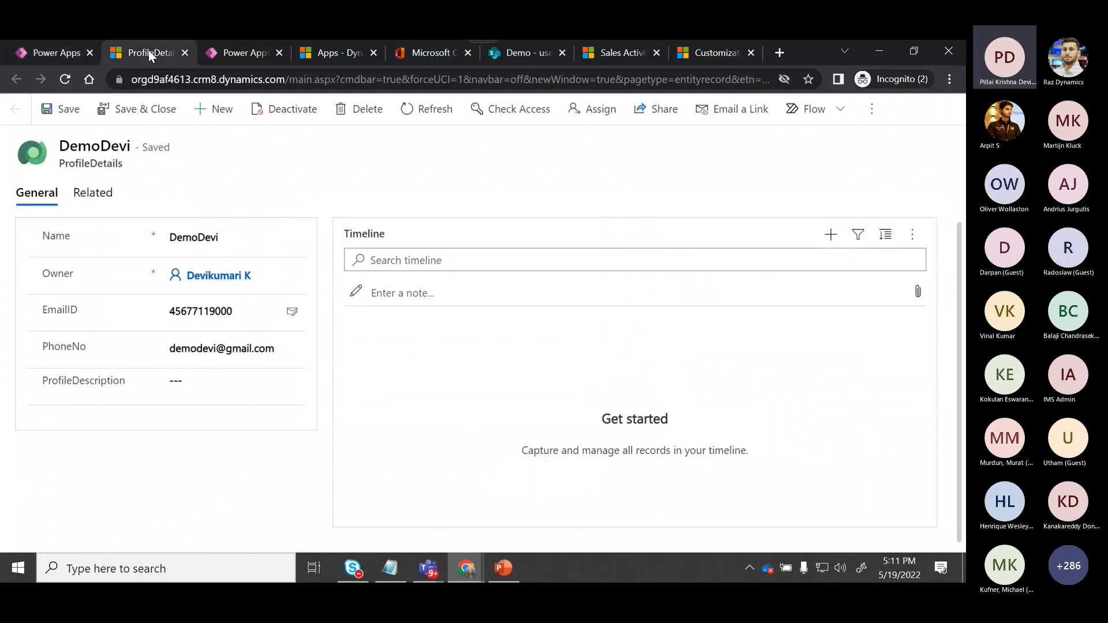
click(46, 47)
click(625, 397)
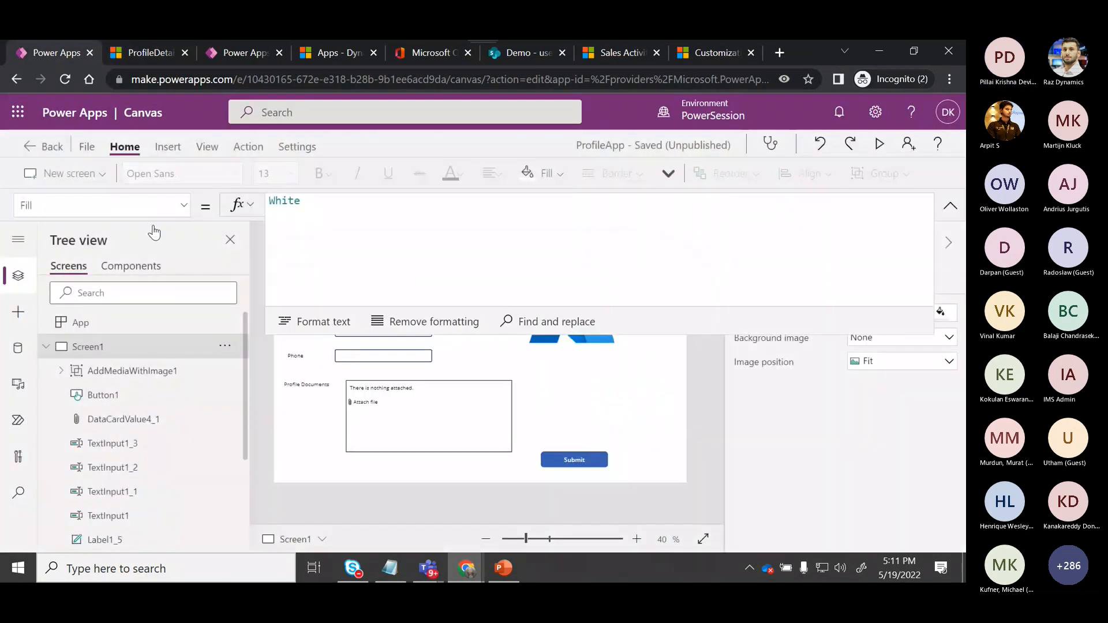
Leave the app editor.
click(28, 149)
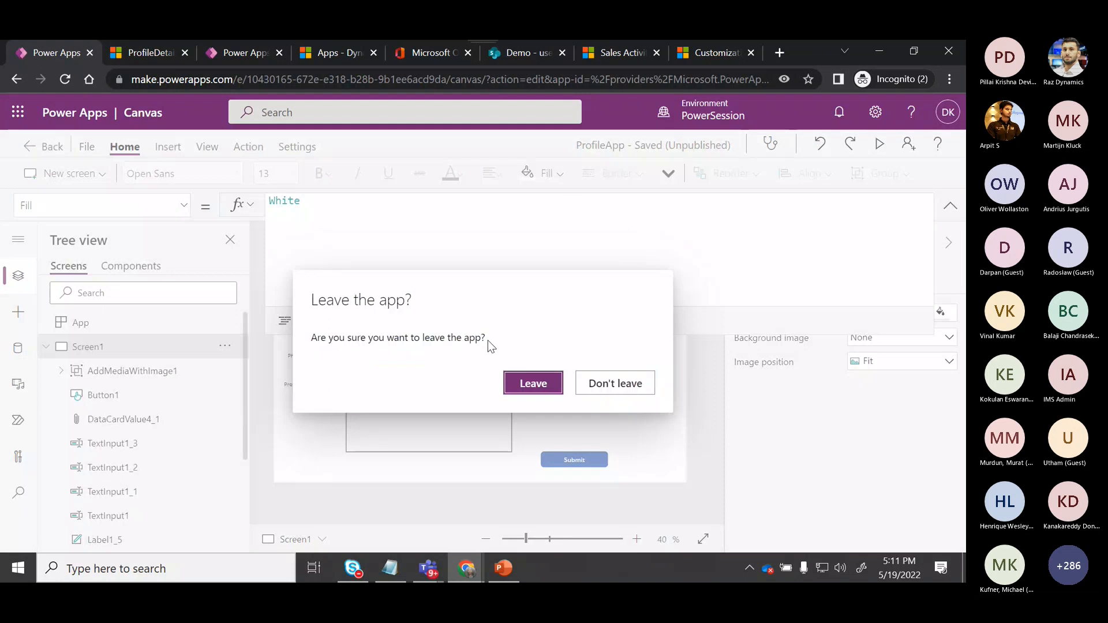
click(523, 383)
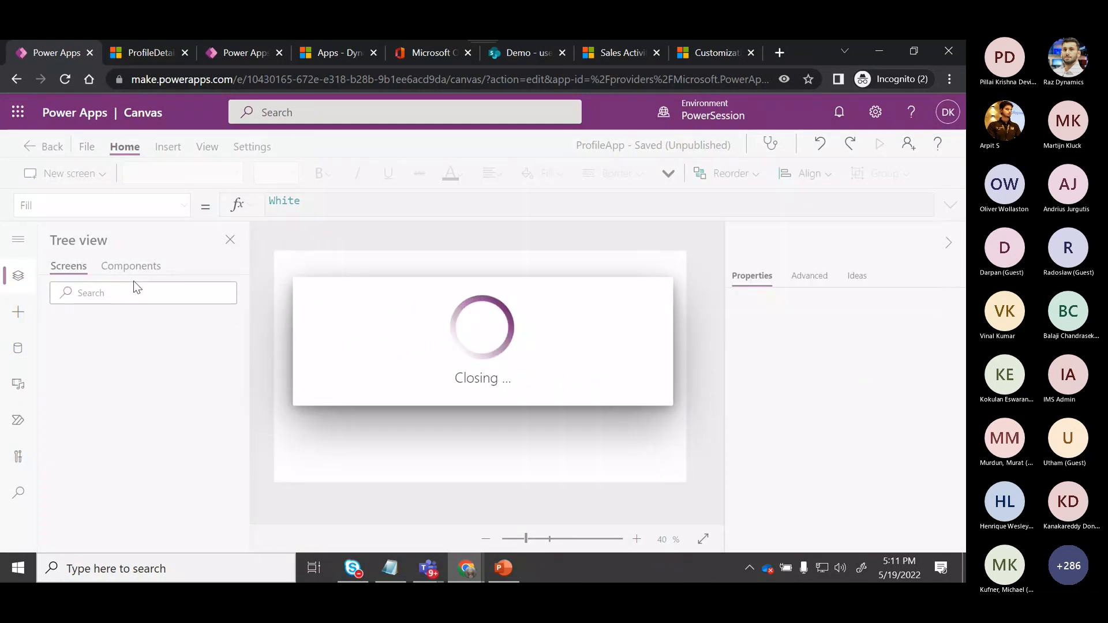
Open the Data view of the ProfileDetails Dataverse table.
click(93, 306)
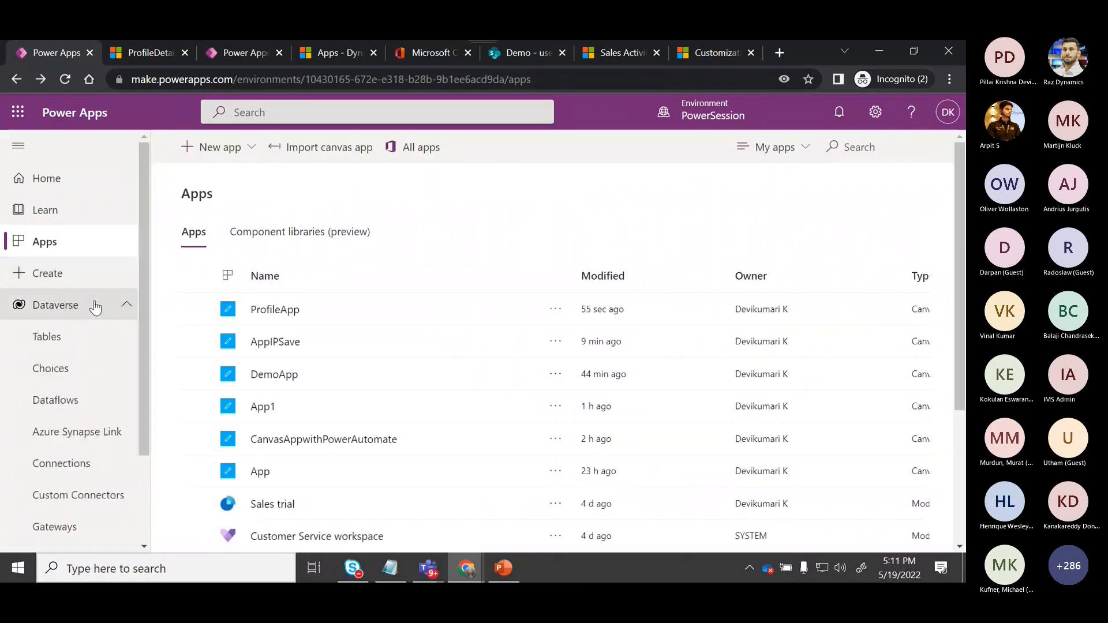
click(58, 338)
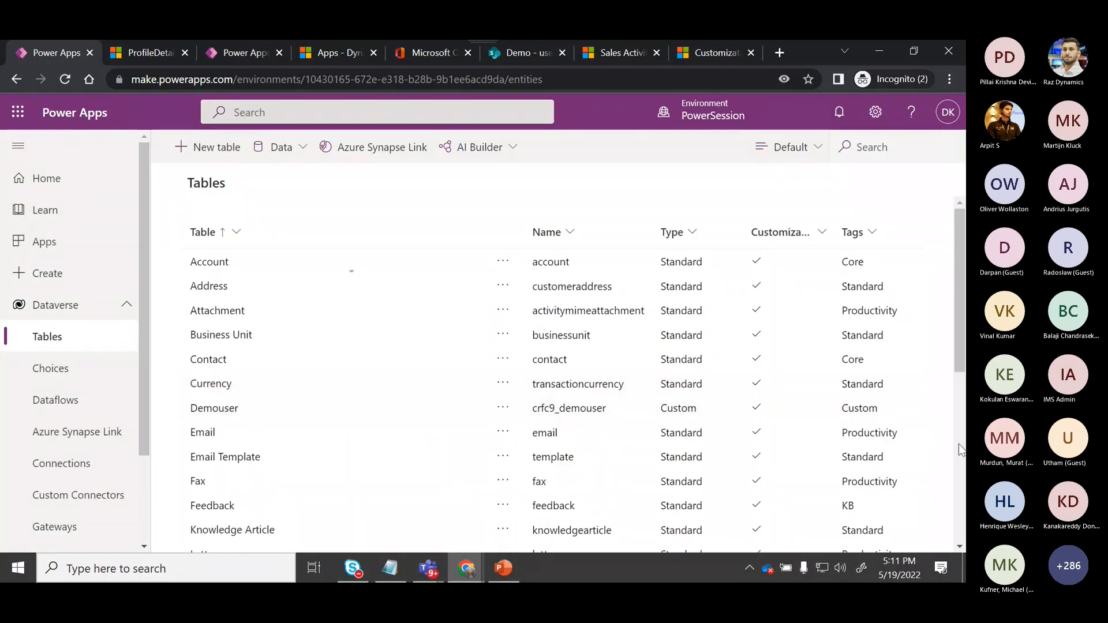
scroll(454, 434, down, 5)
click(241, 414)
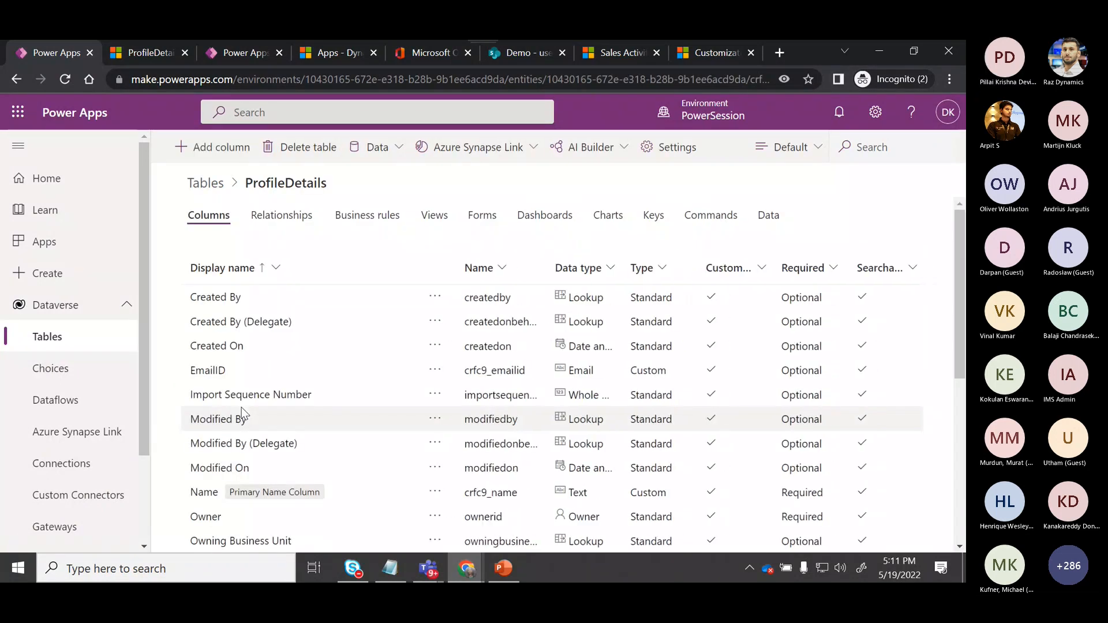
click(761, 219)
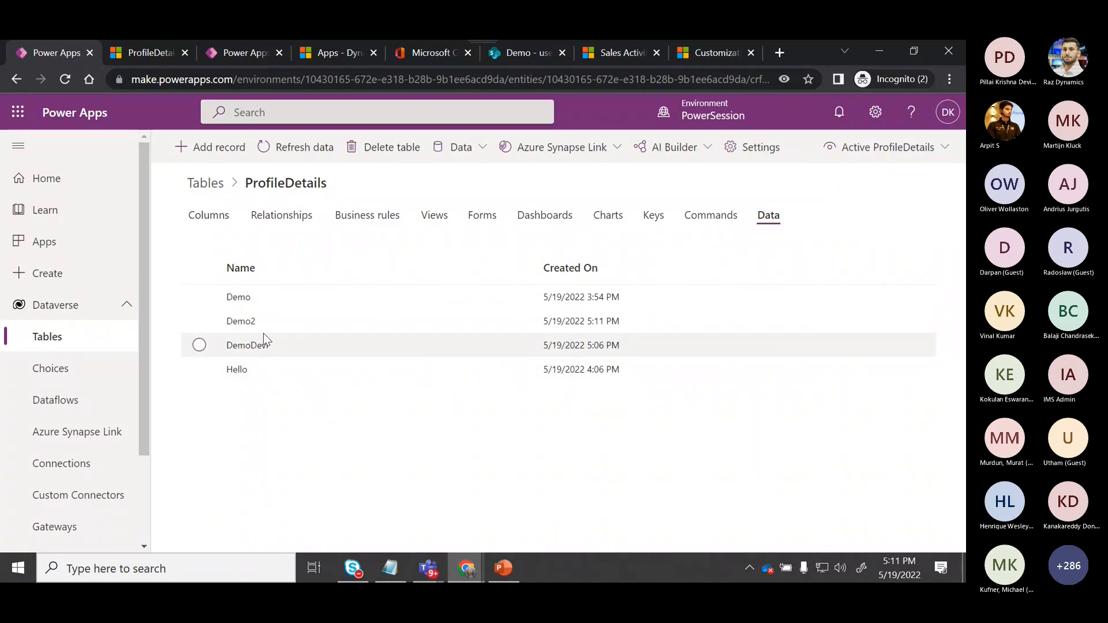
Open the Demo2 record for editing.
click(202, 323)
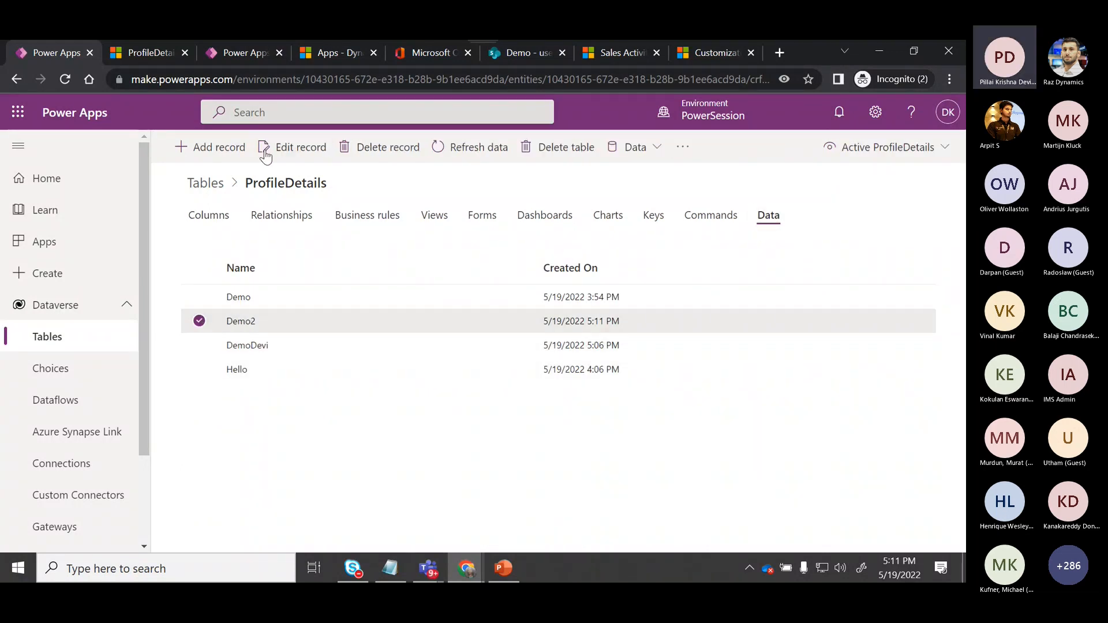
click(302, 156)
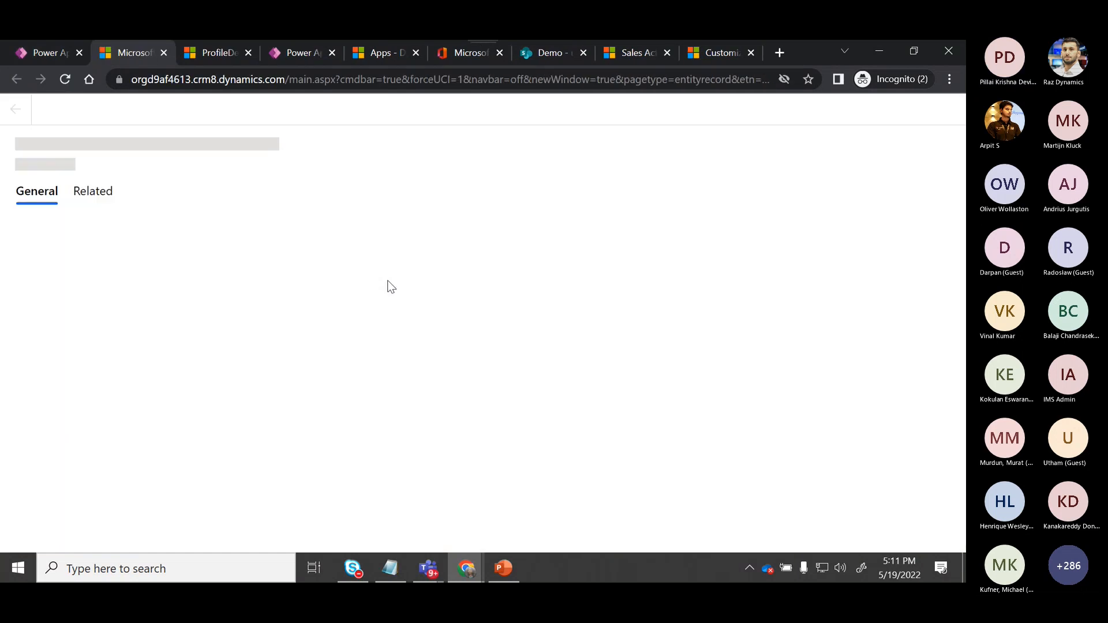
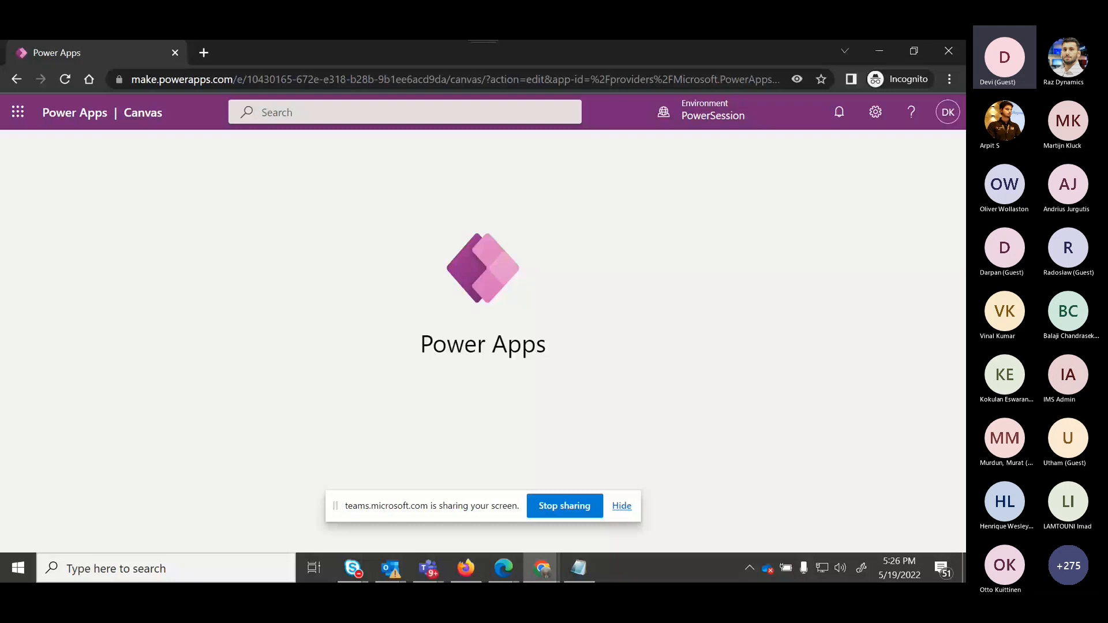
click(203, 52)
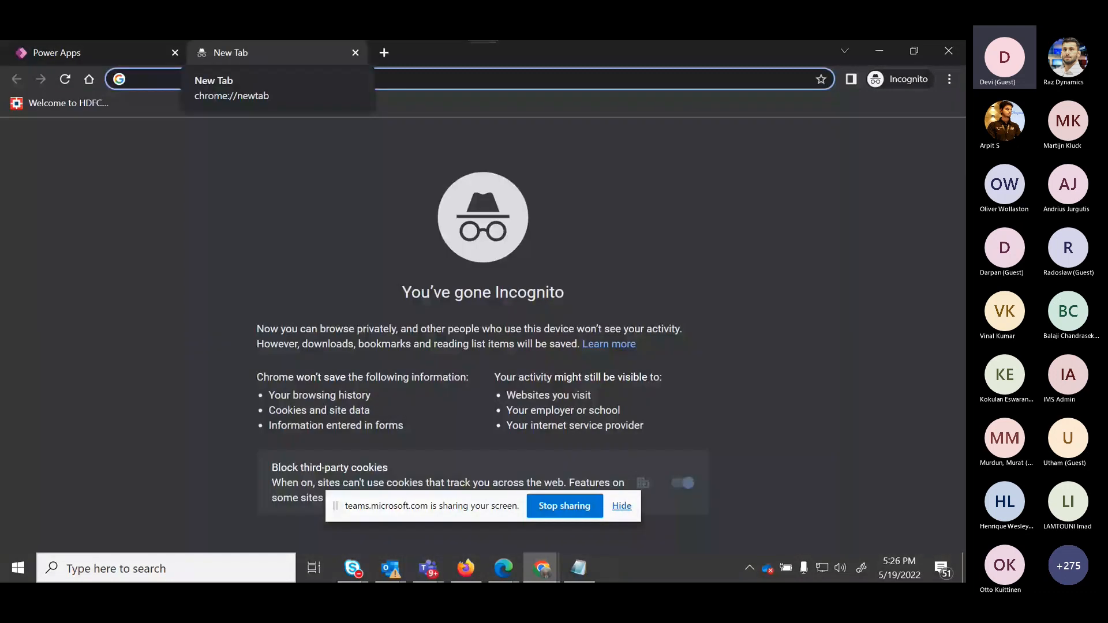
click(103, 52)
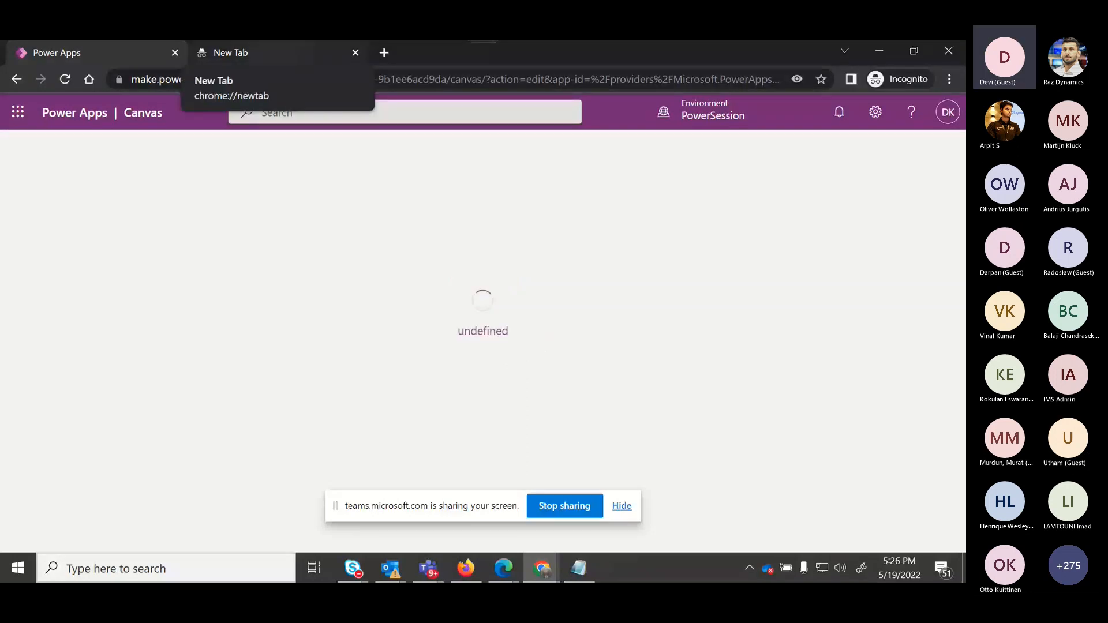
click(271, 53)
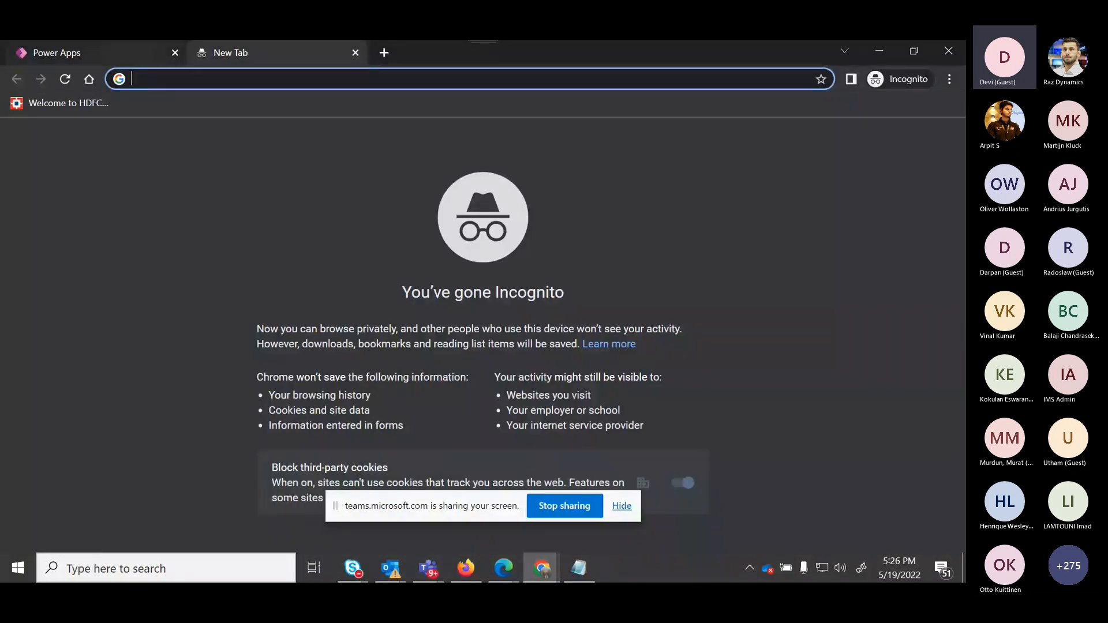
click(103, 52)
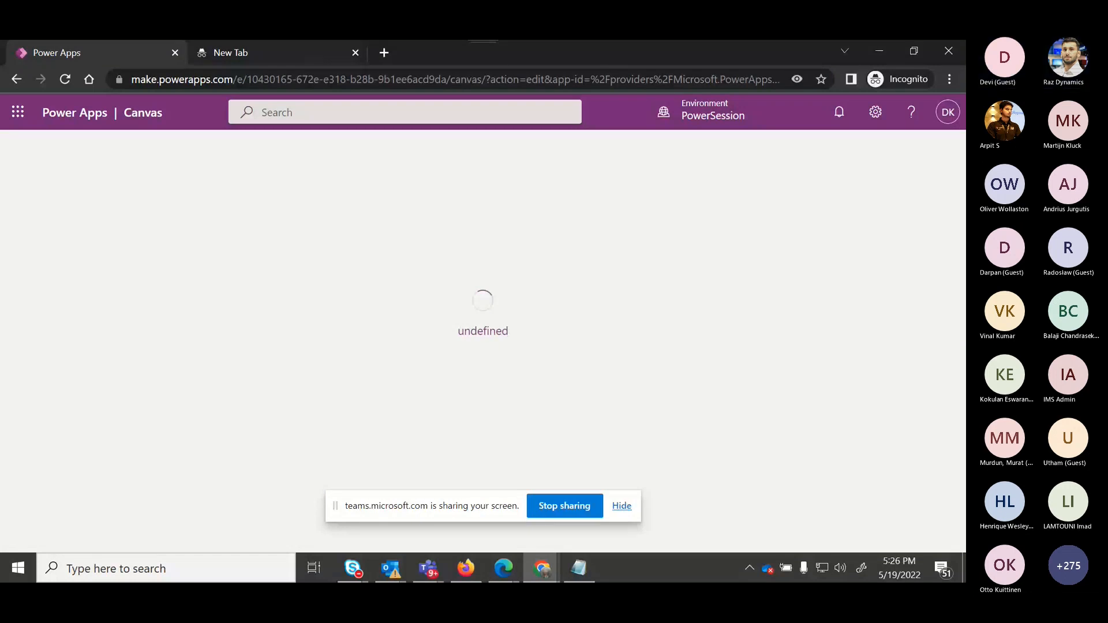
key(ctrl+Tab)
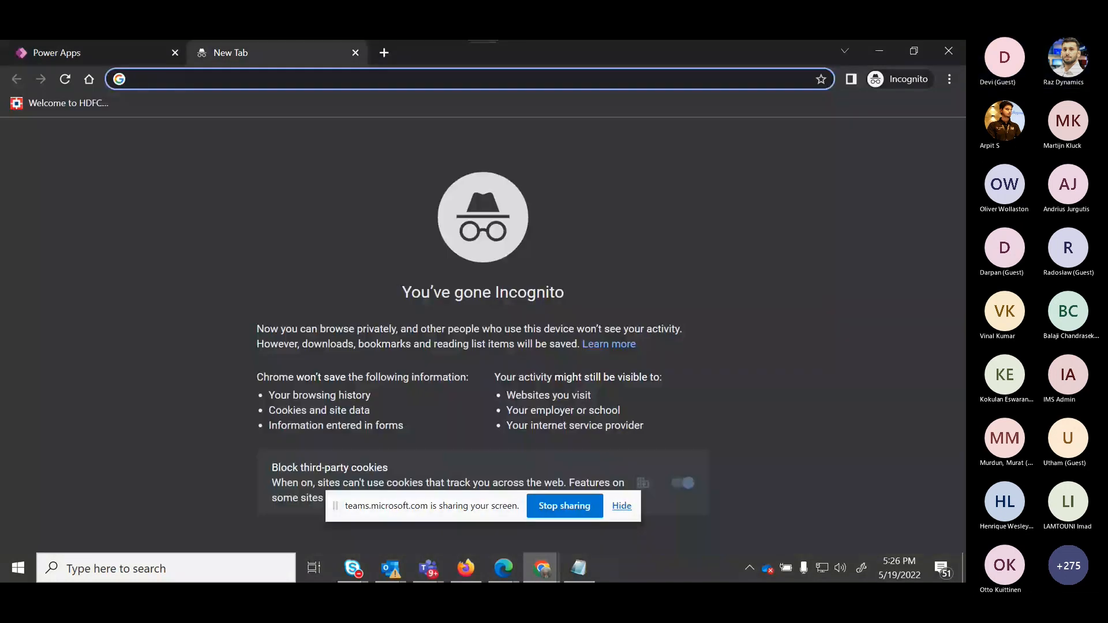
text(flo)
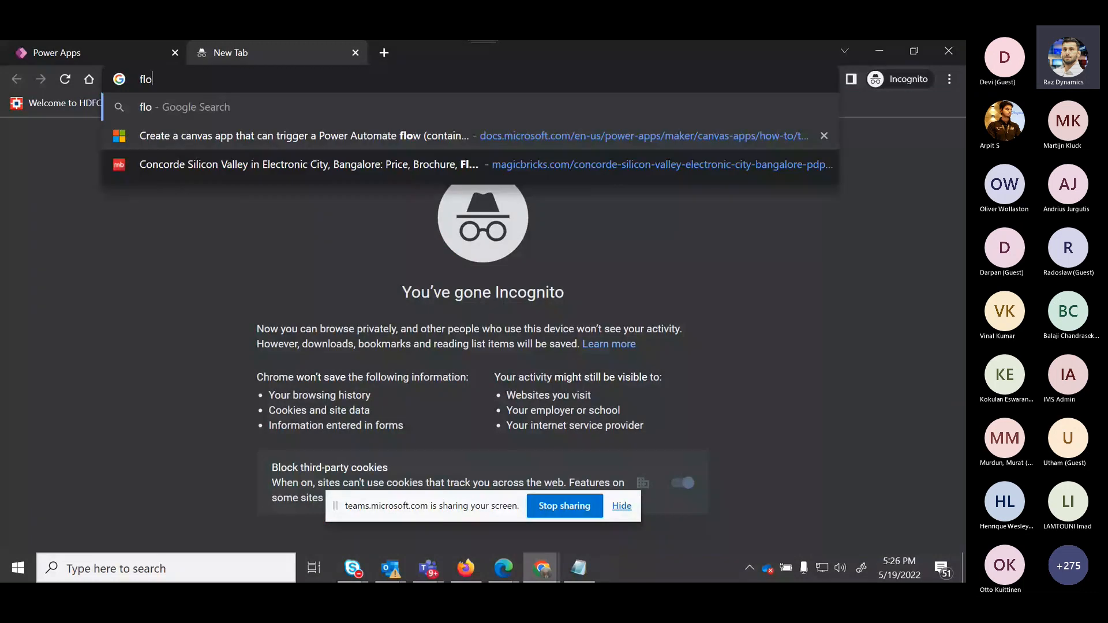
key(ctrl+Tab)
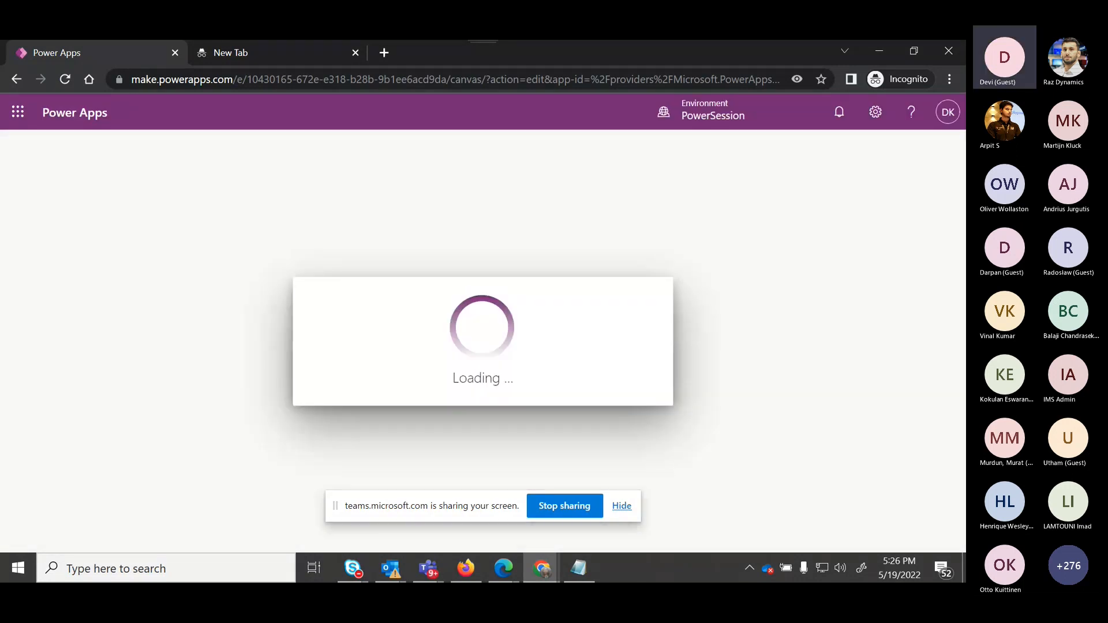
Duplicate the Power Apps editor tab.
right_click(139, 53)
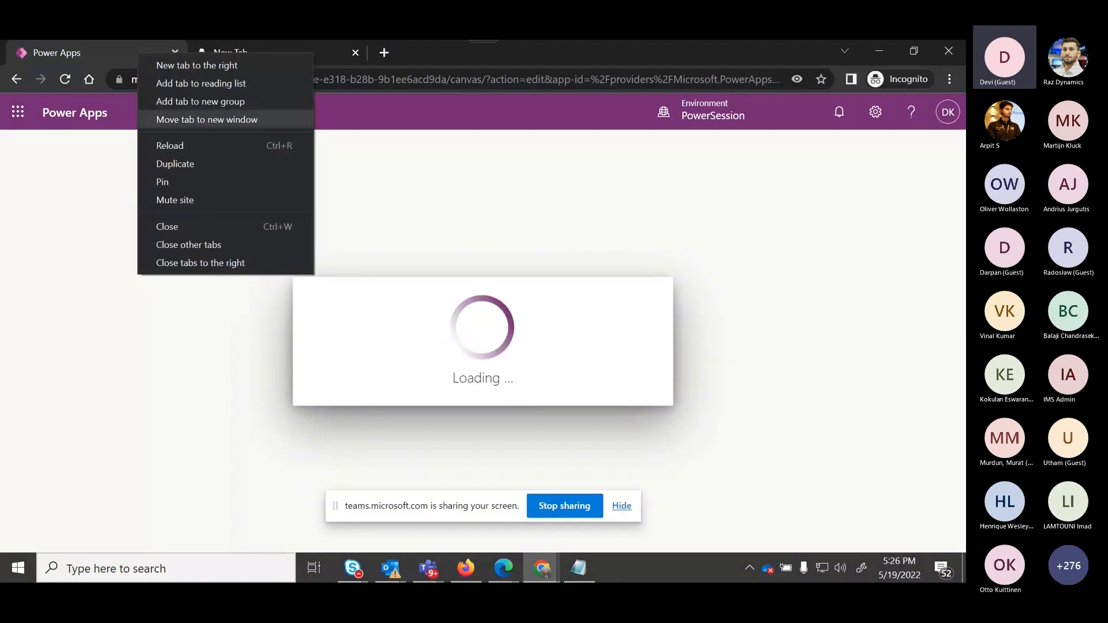
click(175, 164)
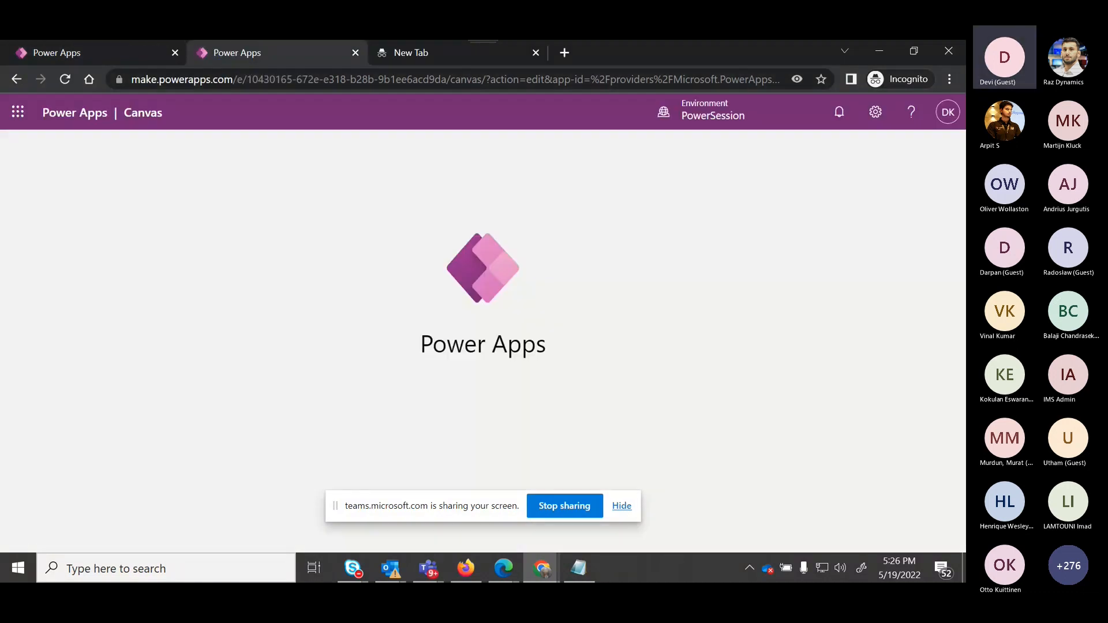
In the blank tab, clear the address bar and go to portal.office.com.
key(ctrl+Tab)
key(BackSpace)
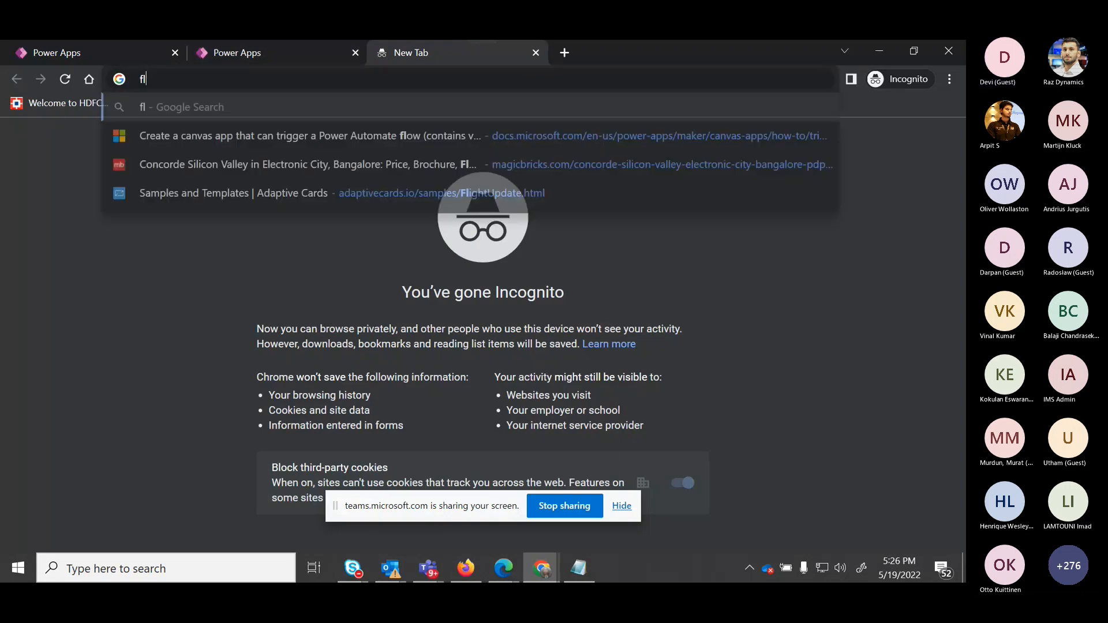
key(BackSpace)
key(BackSpace)
text(portal.of)
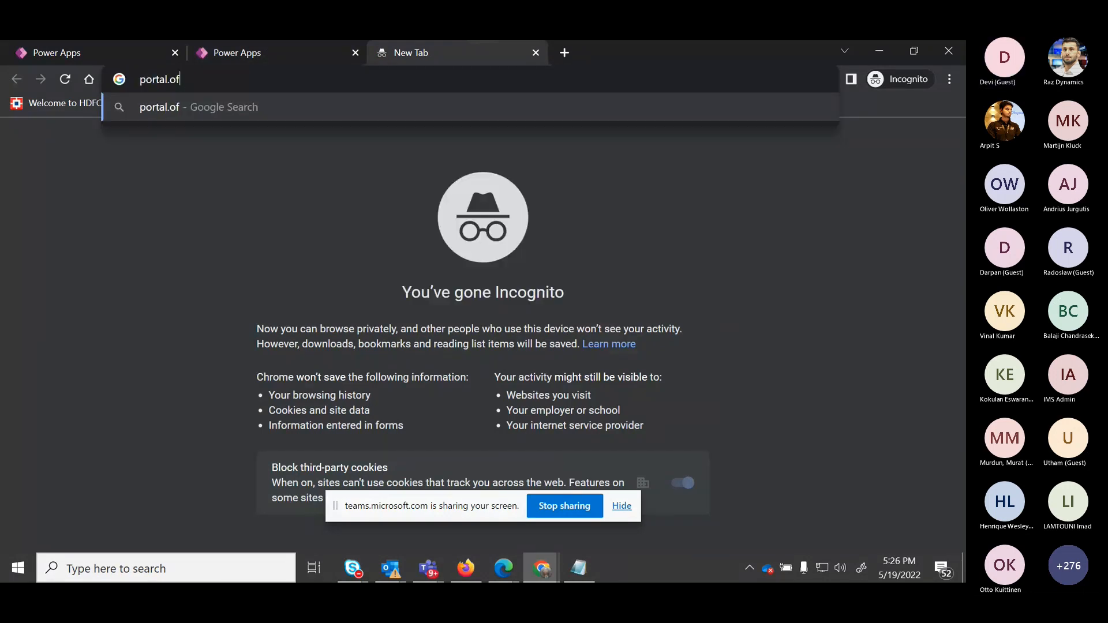
text(fice.com)
key(Return)
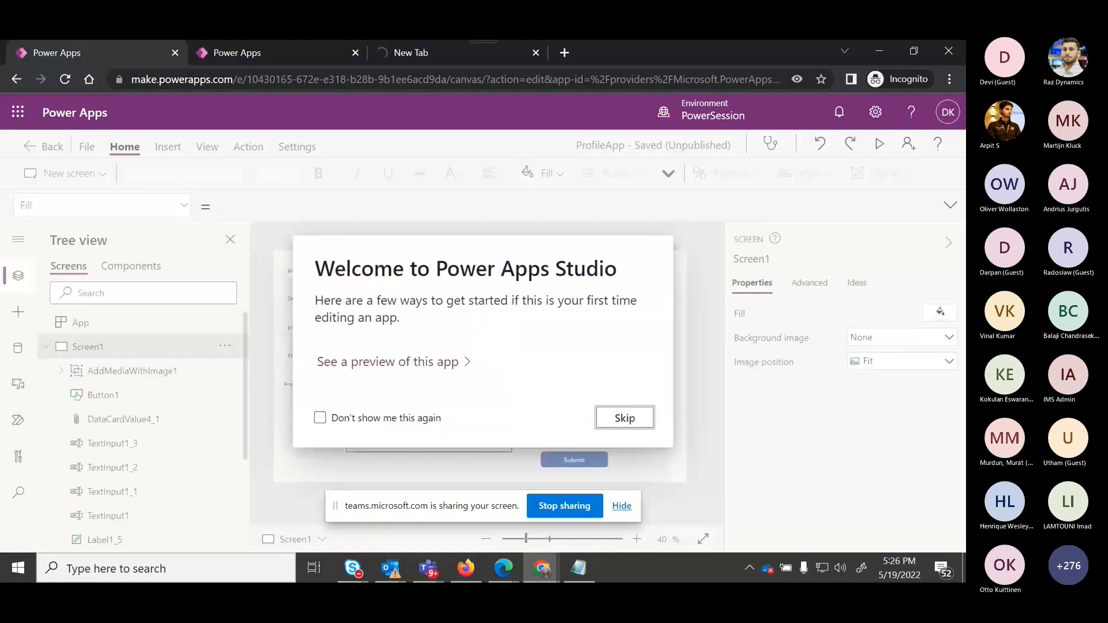
Dismiss the welcome dialog, select Button1 and expand its OnSelect formula to review it.
key(Escape)
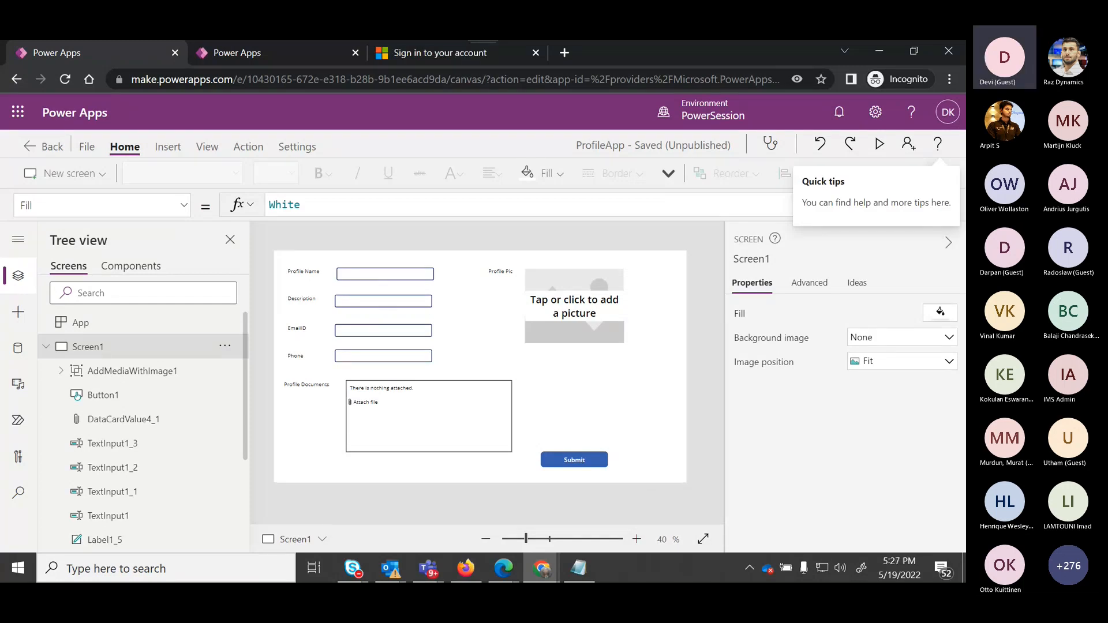
click(102, 395)
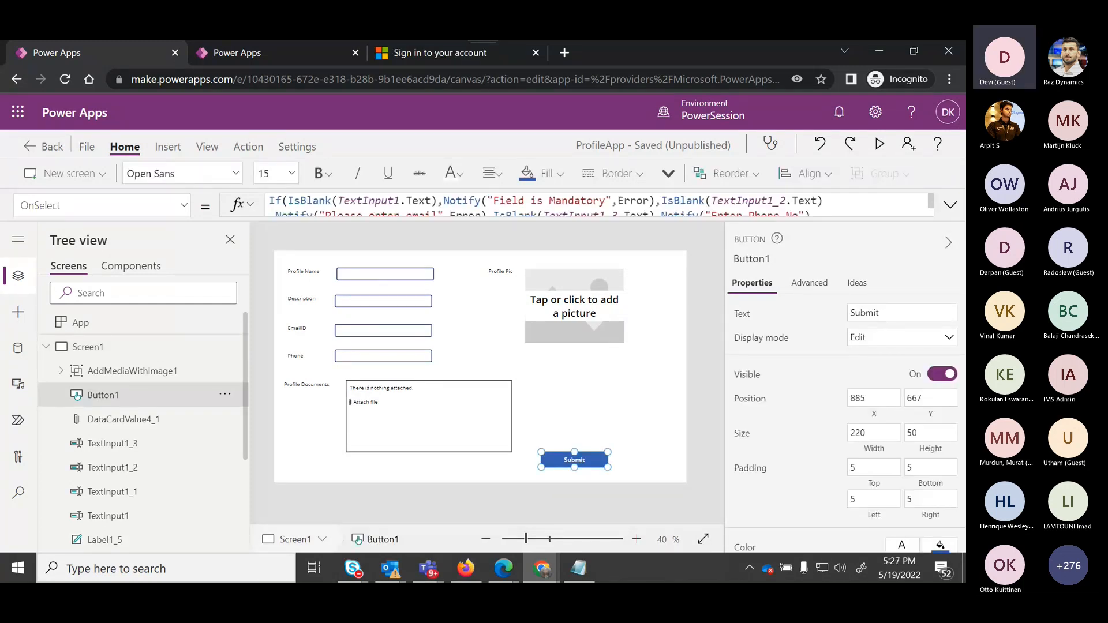
click(951, 205)
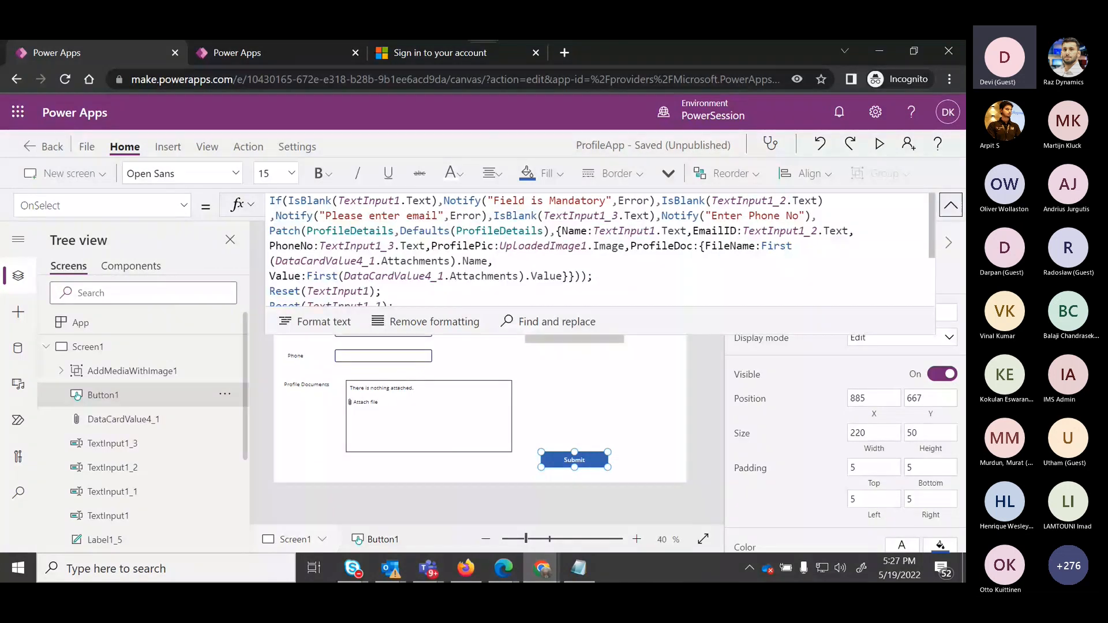
scroll(601, 248, down, 1)
scroll(601, 249, up, 1)
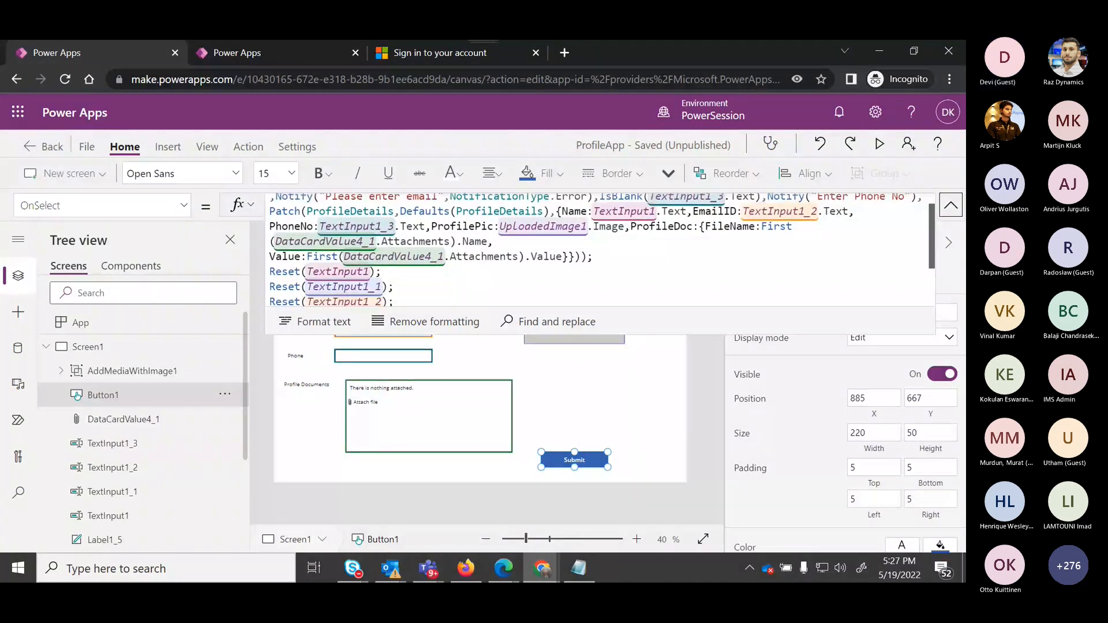
scroll(600, 248, up, 1)
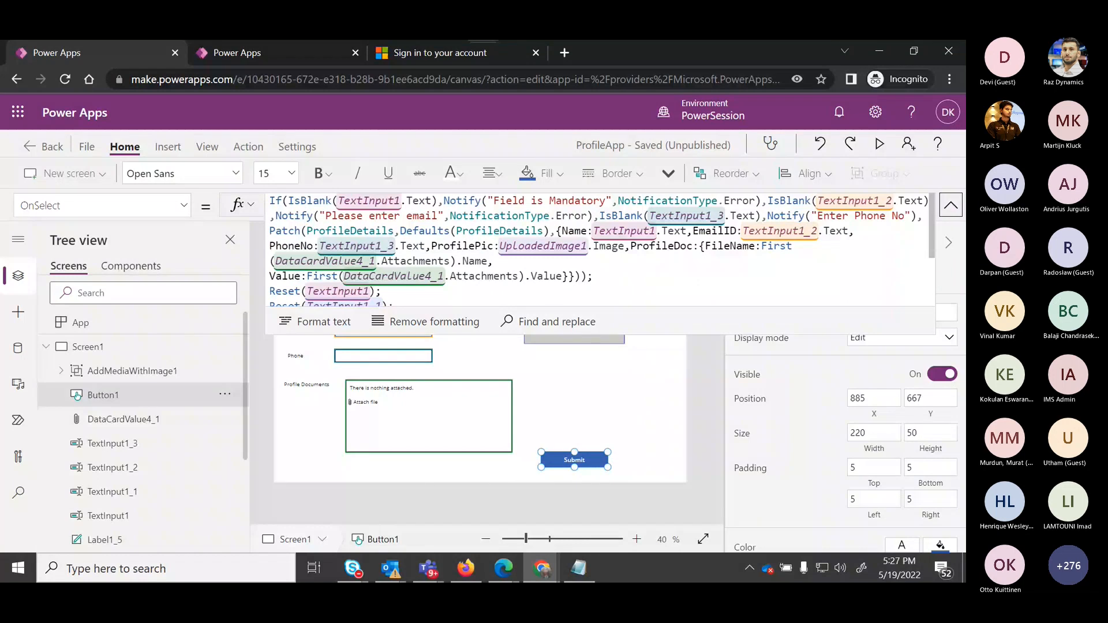
Switch to the sign-in tab and skip the account security setup for now.
key(ctrl+3)
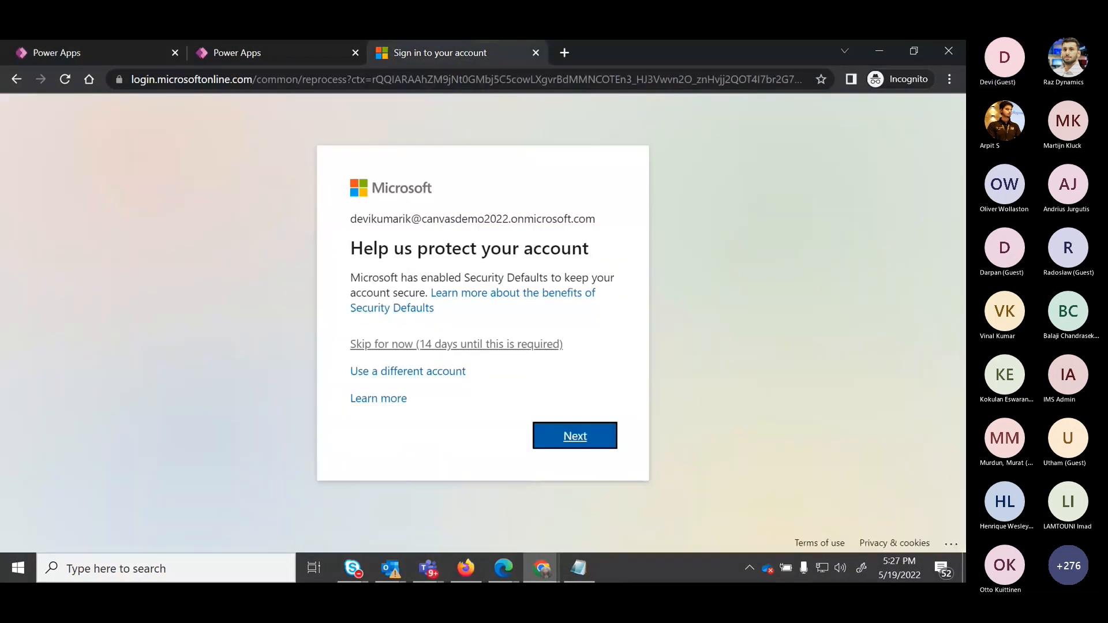
click(456, 344)
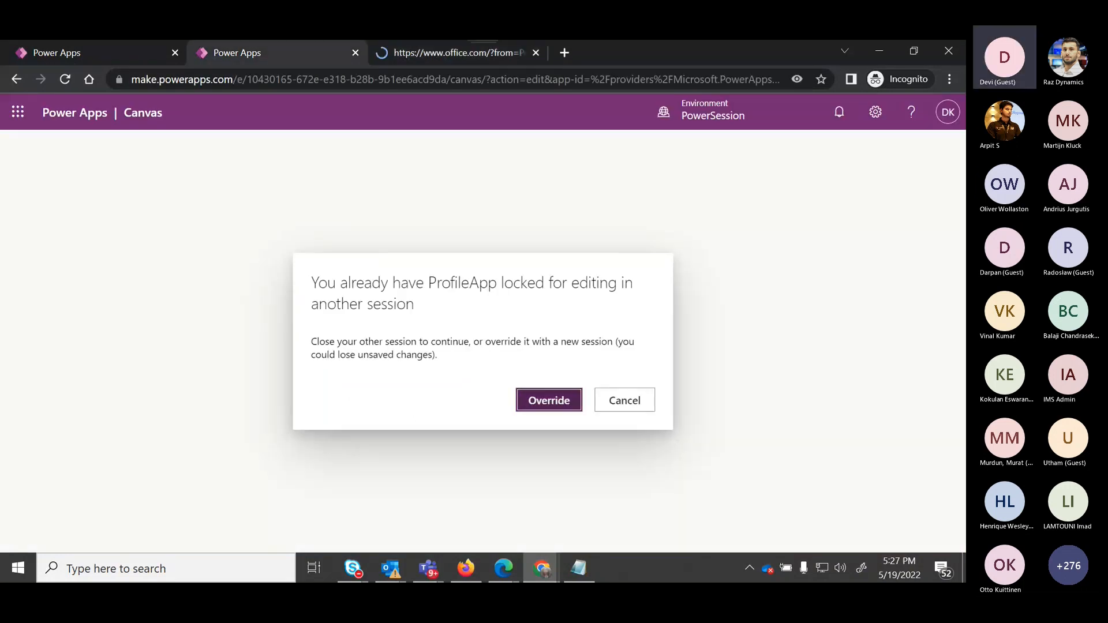
Override the ProfileApp editing lock and confirm leaving the app in the older editor session.
click(550, 400)
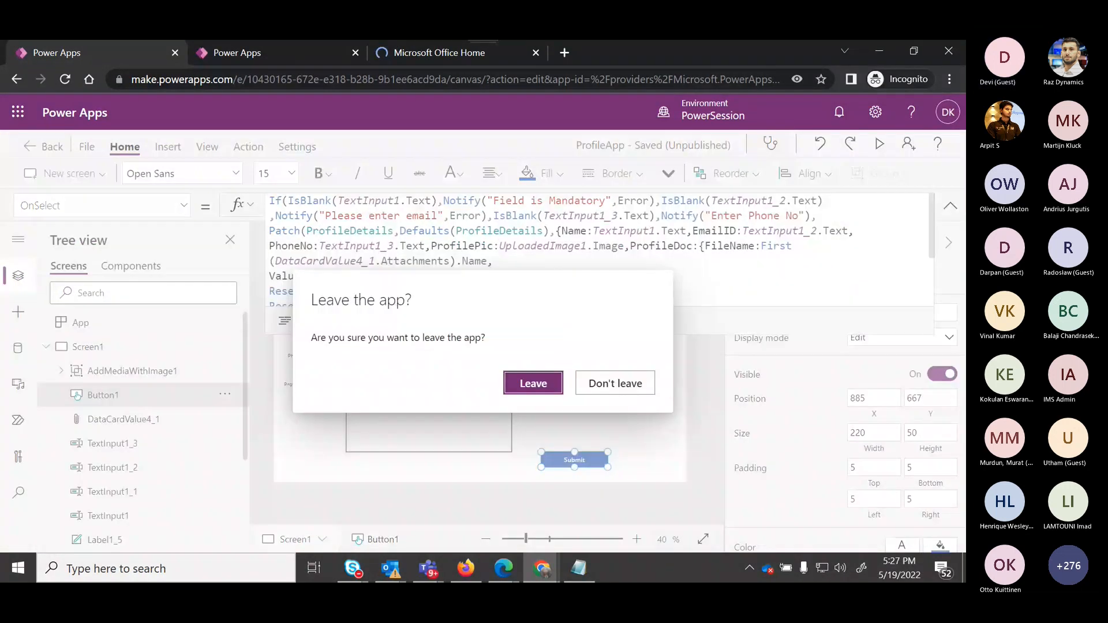
key(Return)
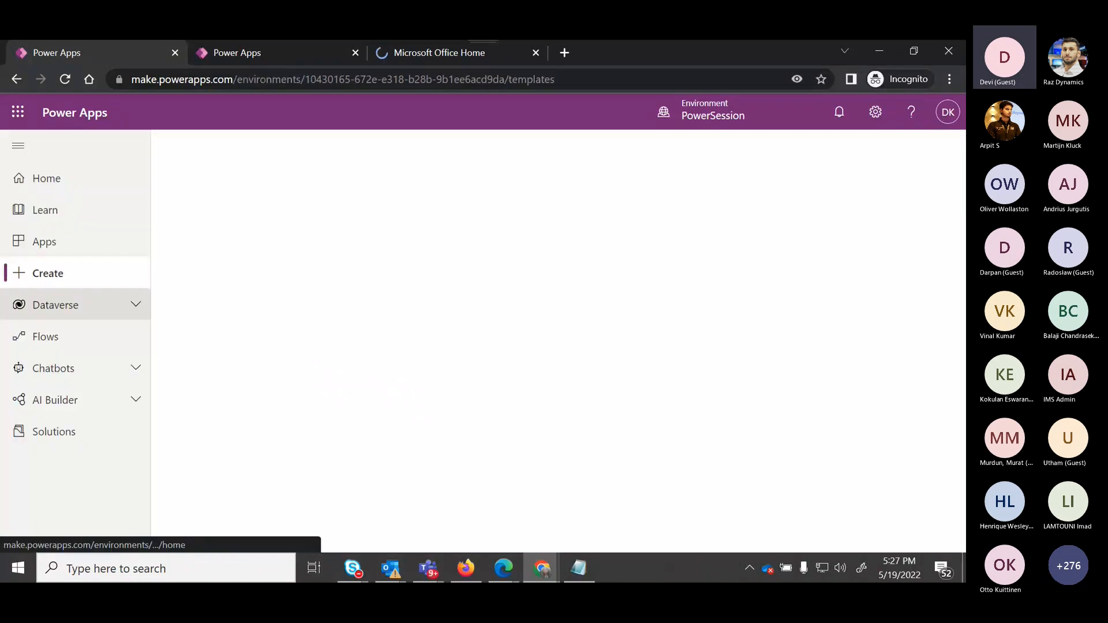
Open the Flows page.
click(46, 336)
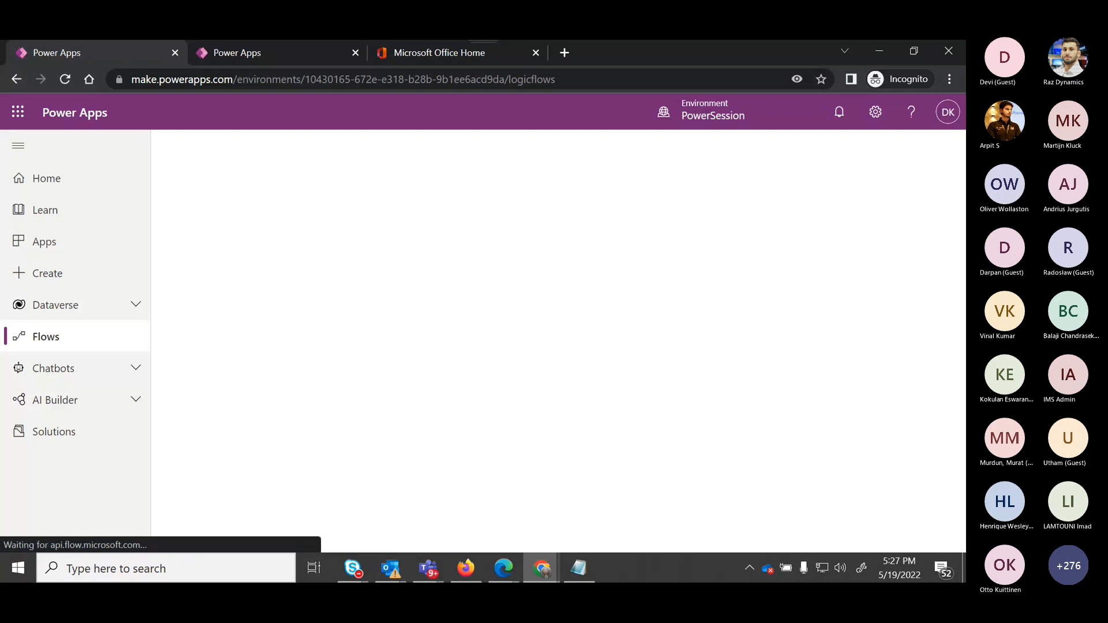
Switch to the Office home tab and open SharePoint through the app search.
key(ctrl+3)
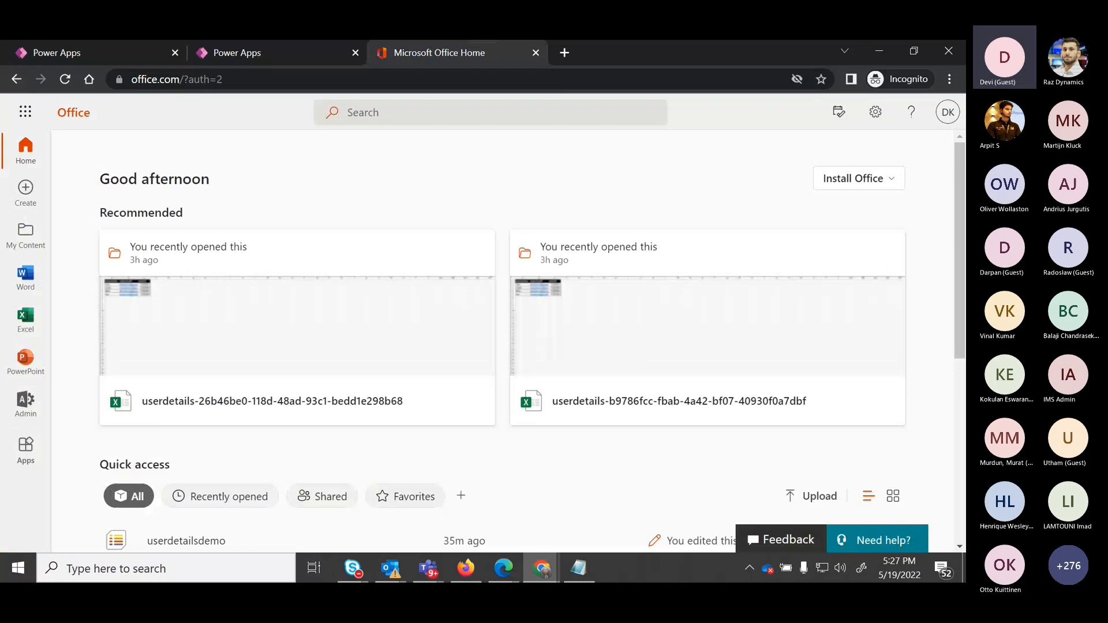
key(alt+q)
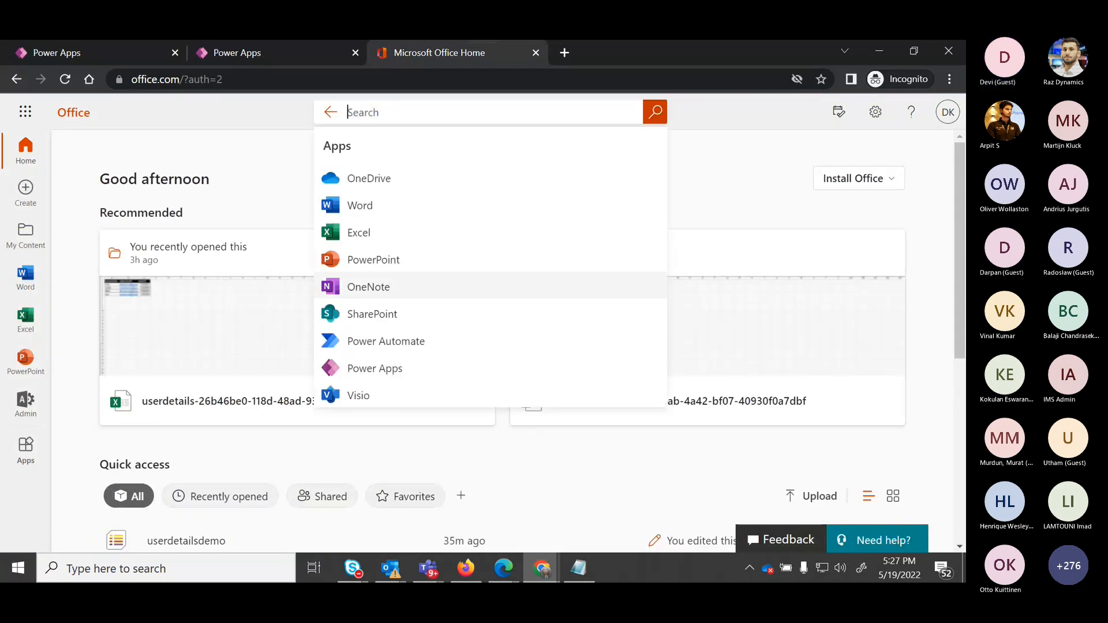
key(Down)
key(Return)
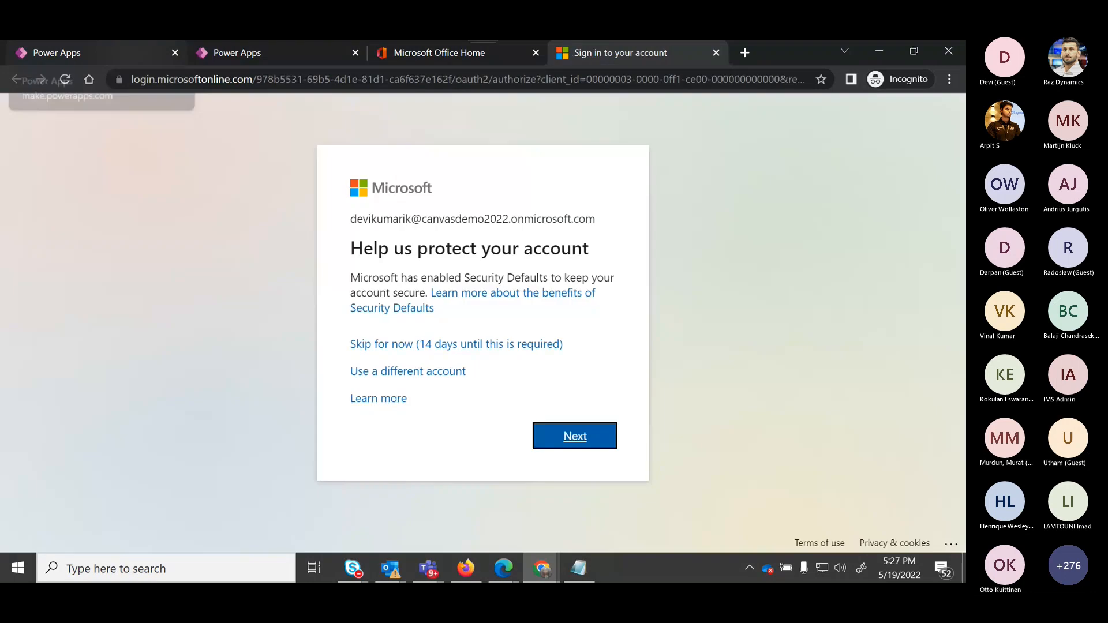
click(457, 344)
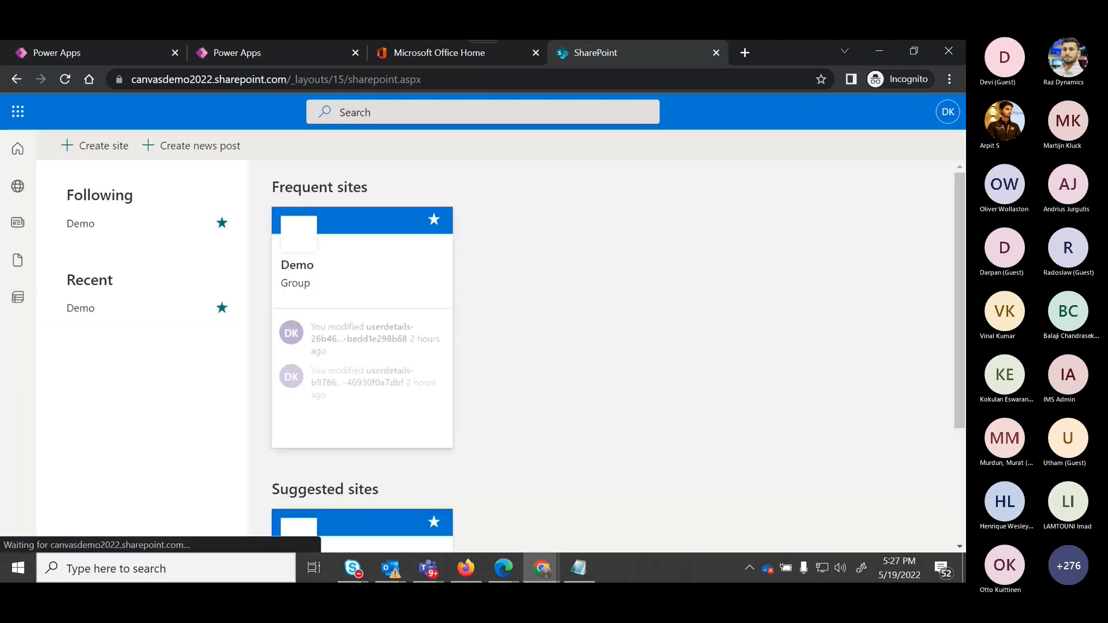
Open the Demo site and its userdetailsdemo list.
click(80, 224)
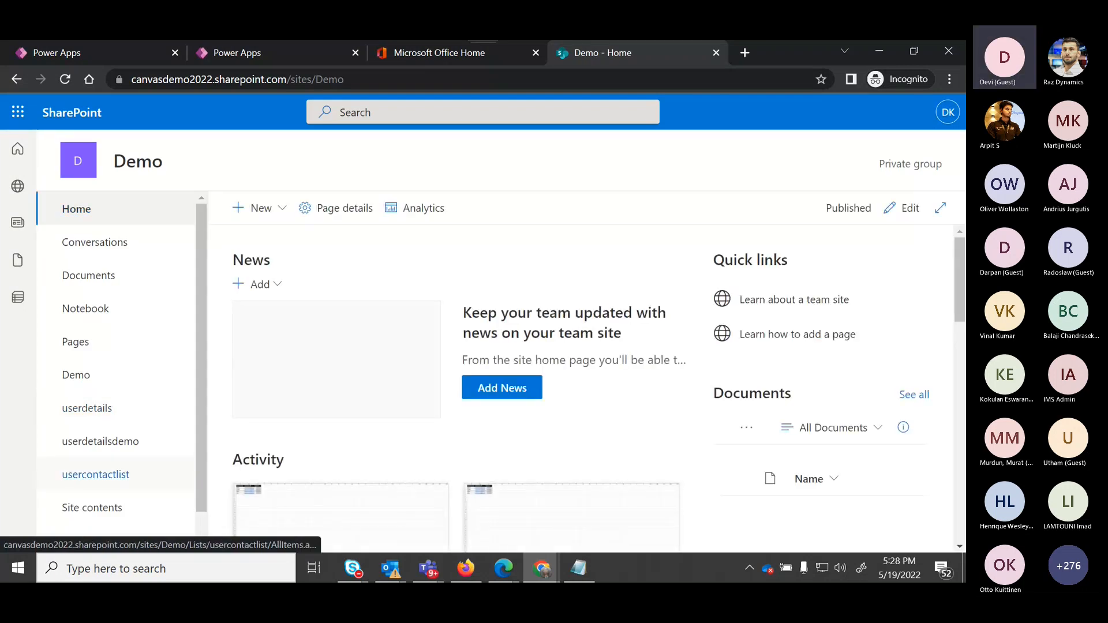
click(100, 441)
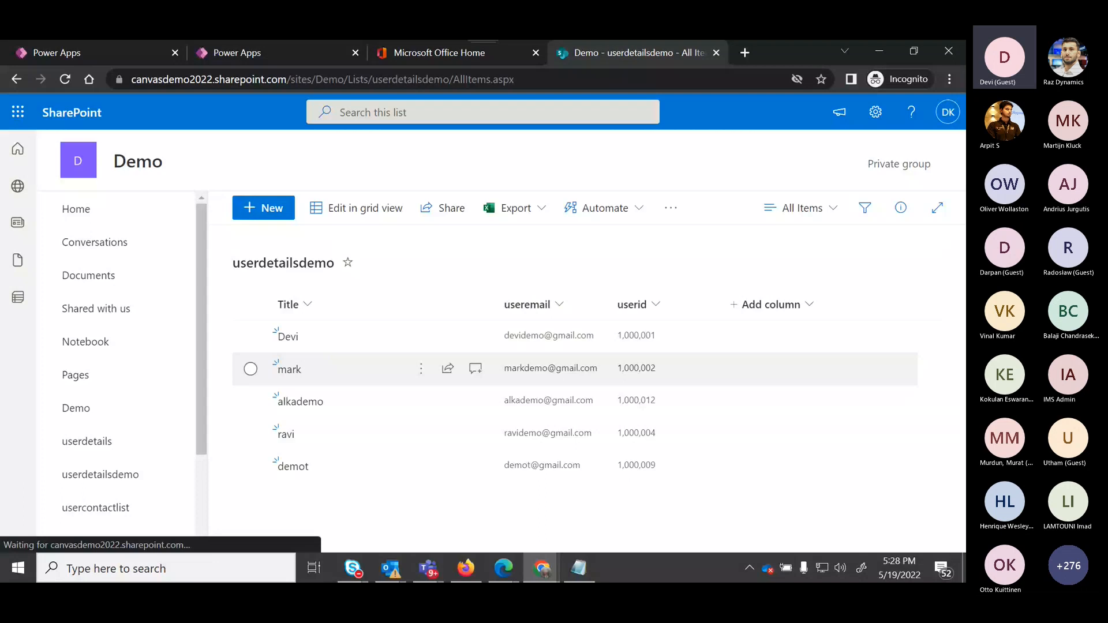
Switch to the ProfileApp editor tab and dismiss the welcome dialog.
key(ctrl+2)
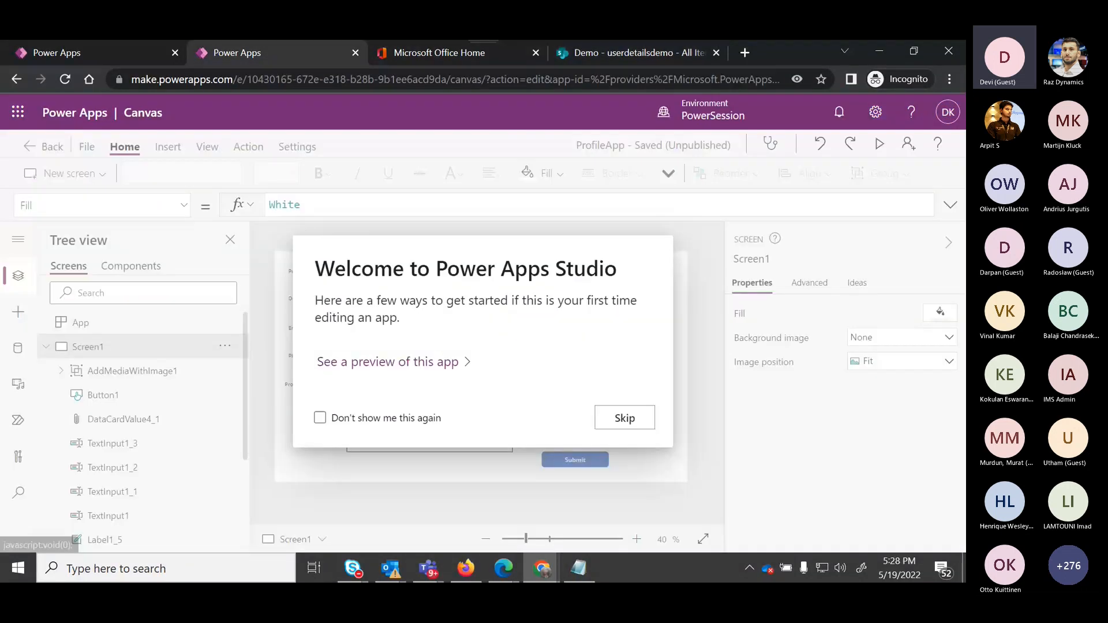
key(Escape)
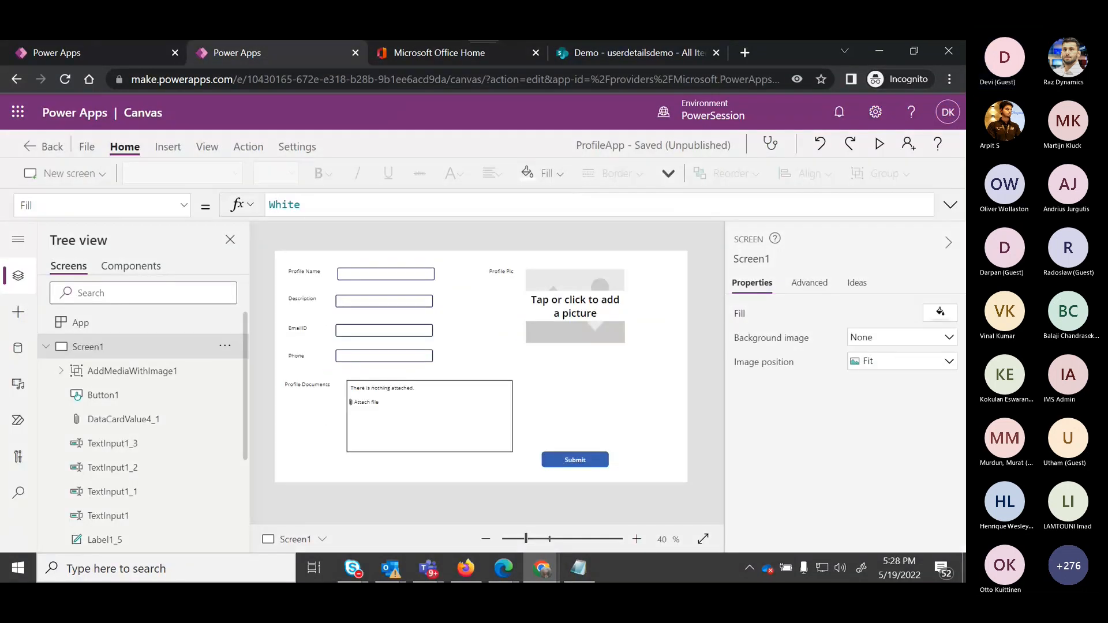
Switch to the Flows list and open the flow 'When an item is created or modified -> Create item'.
key(ctrl+1)
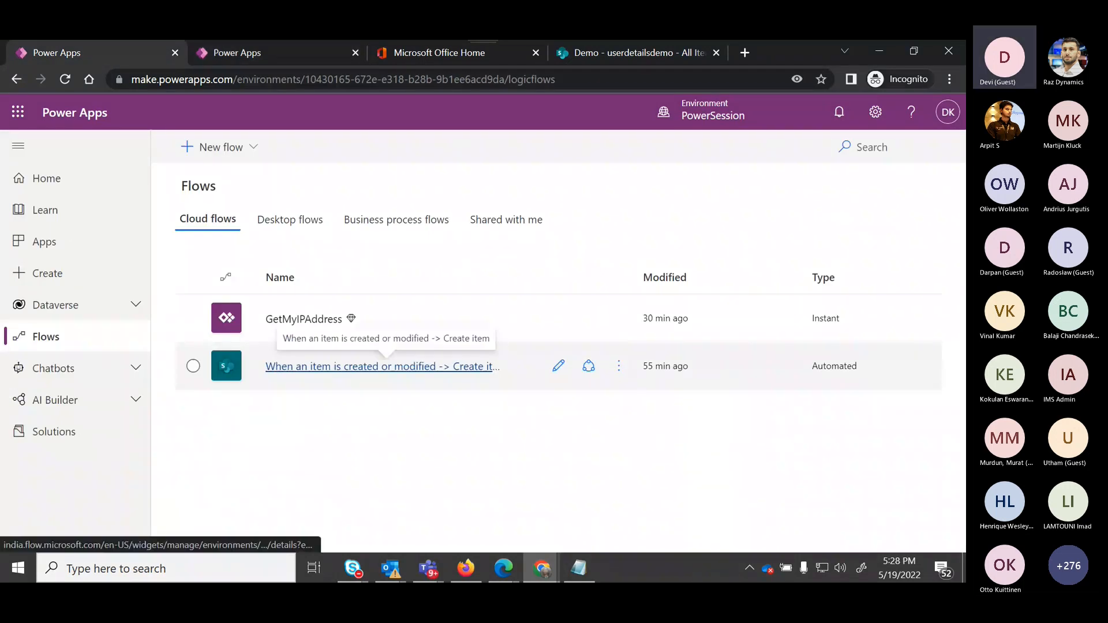
click(381, 366)
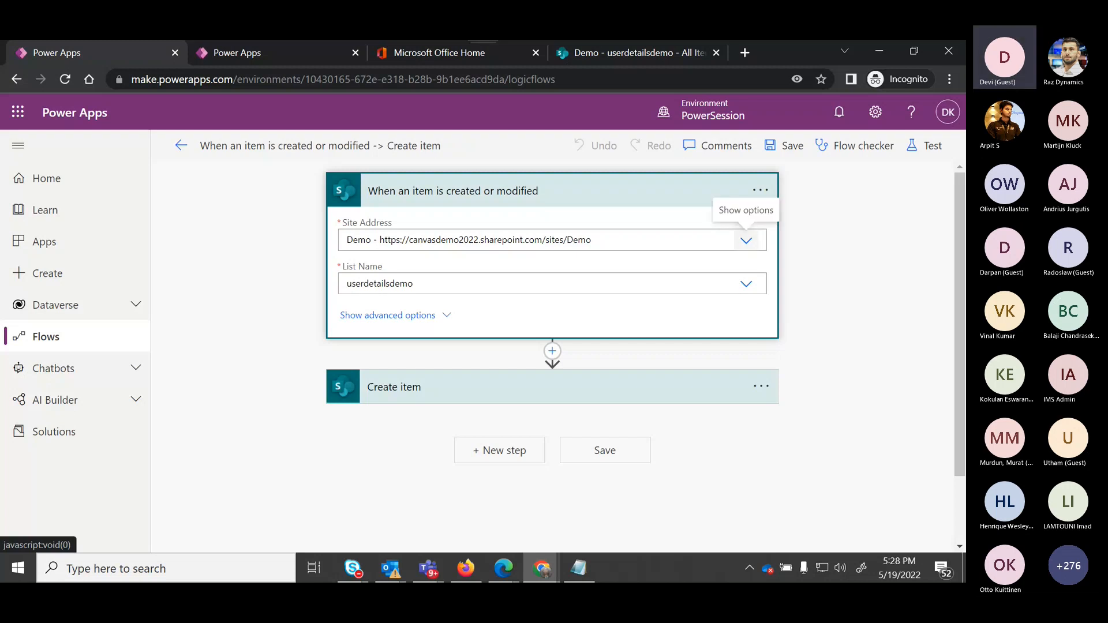
Review the trigger's Site Address and List Name options.
click(747, 240)
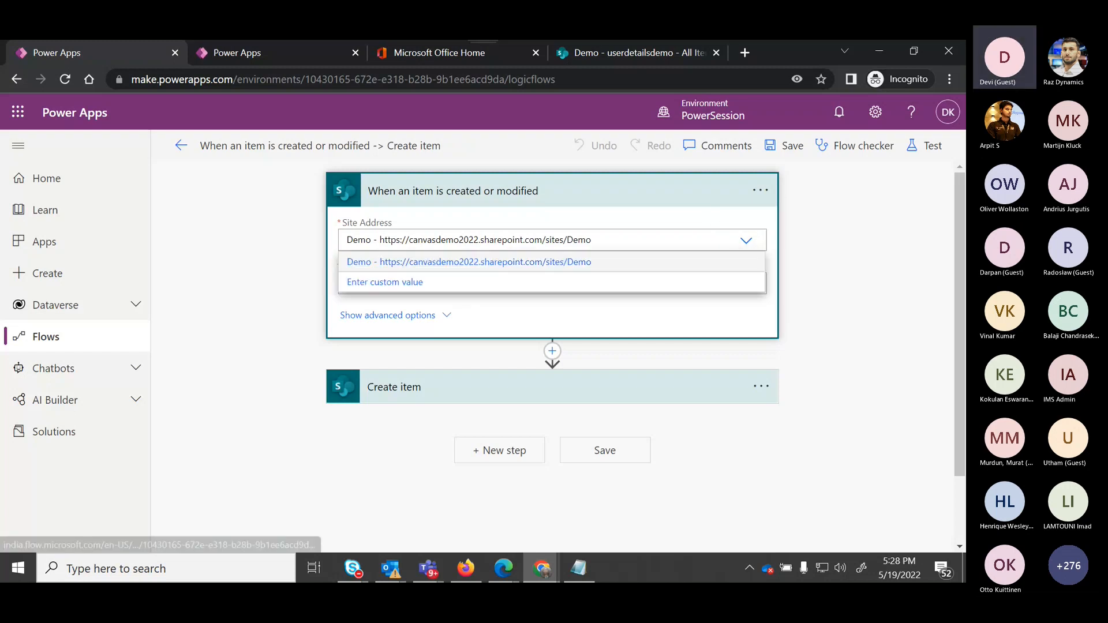
click(837, 300)
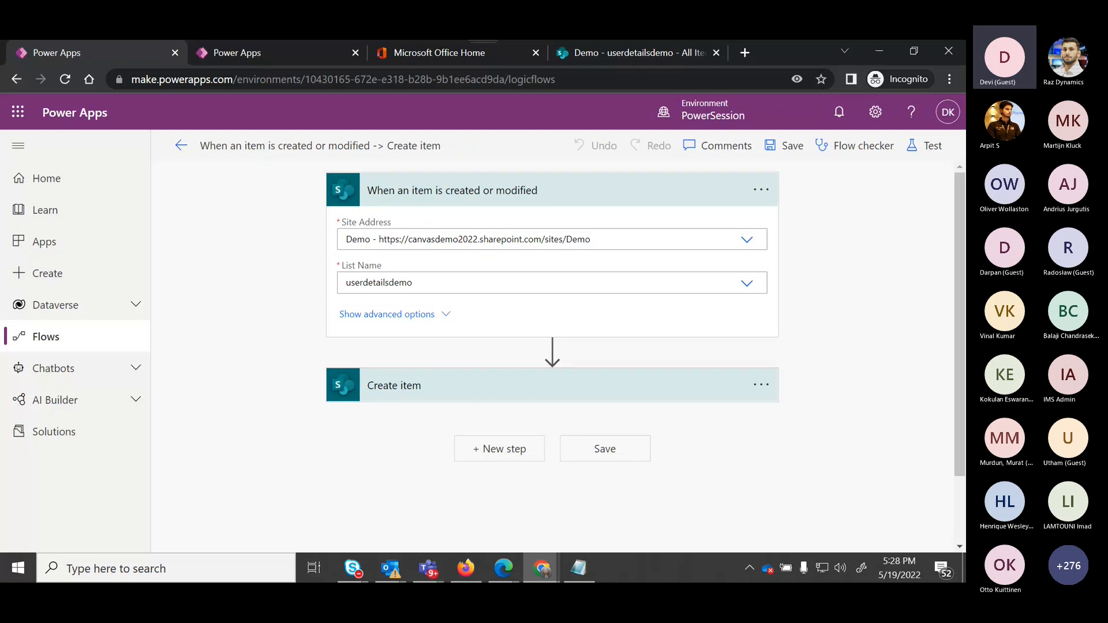
click(747, 283)
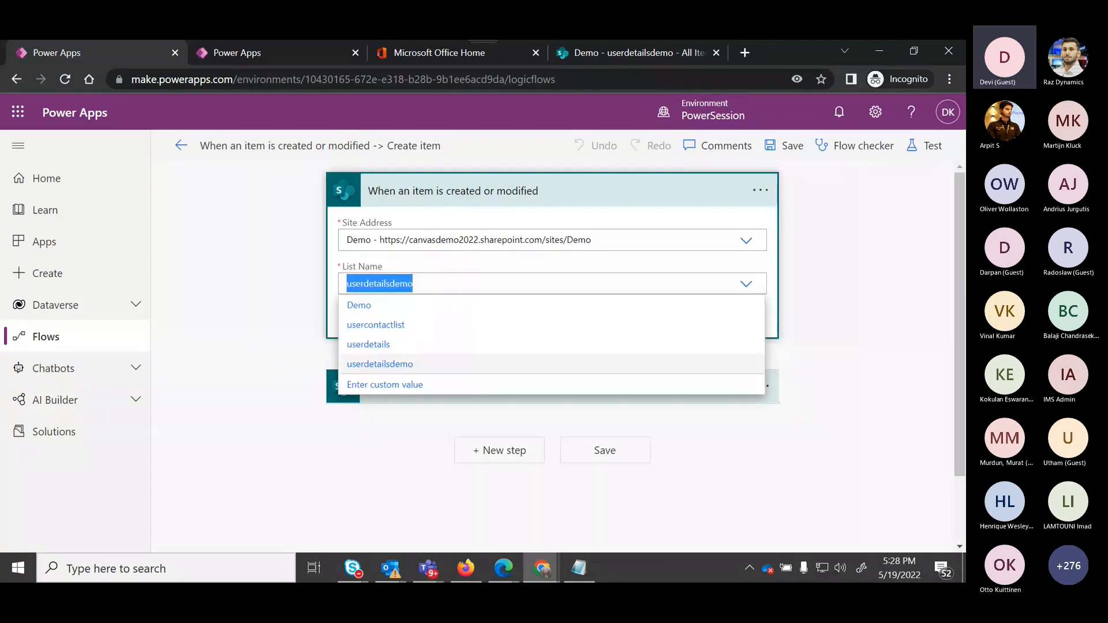
Keep userdetailsdemo as the trigger list and open the usercontactlist list on the SharePoint Demo site.
click(837, 312)
key(ctrl+shift+Tab)
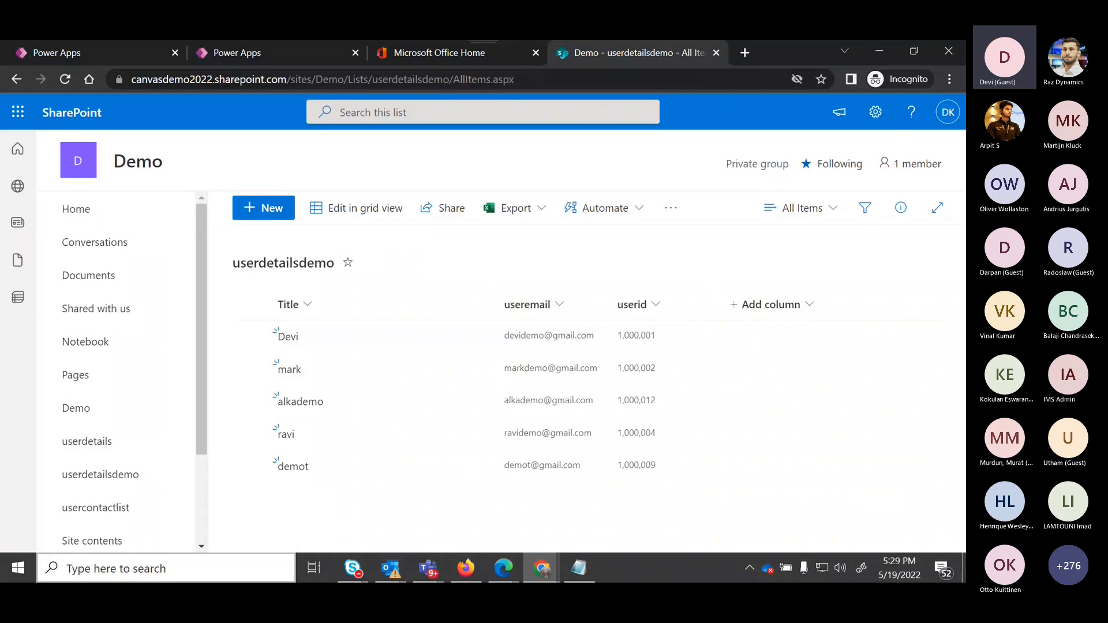
click(96, 508)
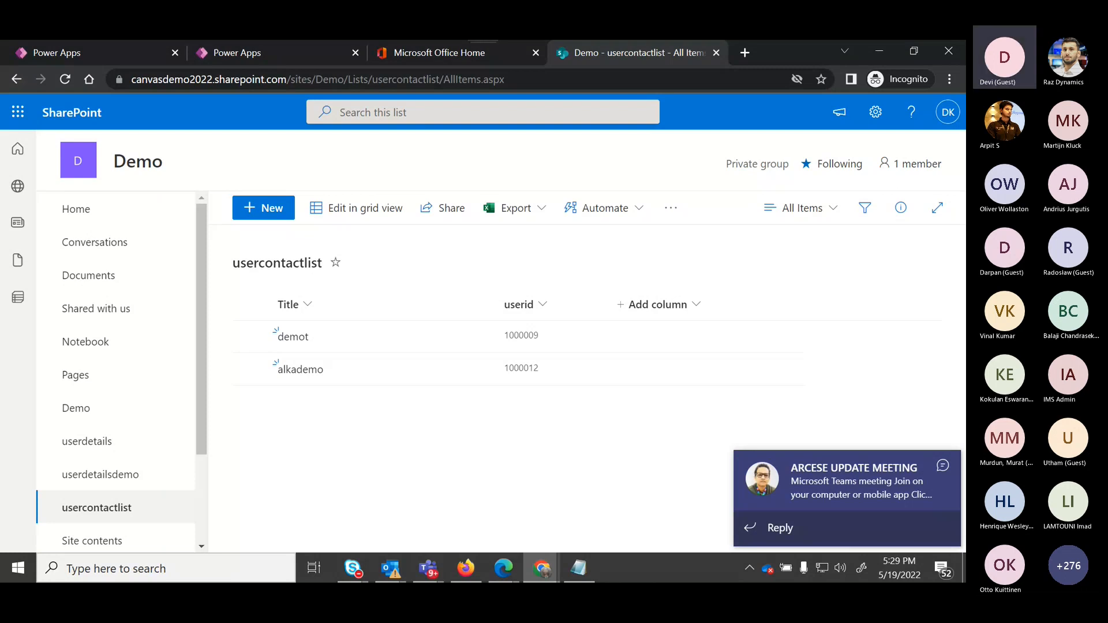
Return to the flow and expand the Create item action to review its site, list and field mappings.
key(ctrl+Tab)
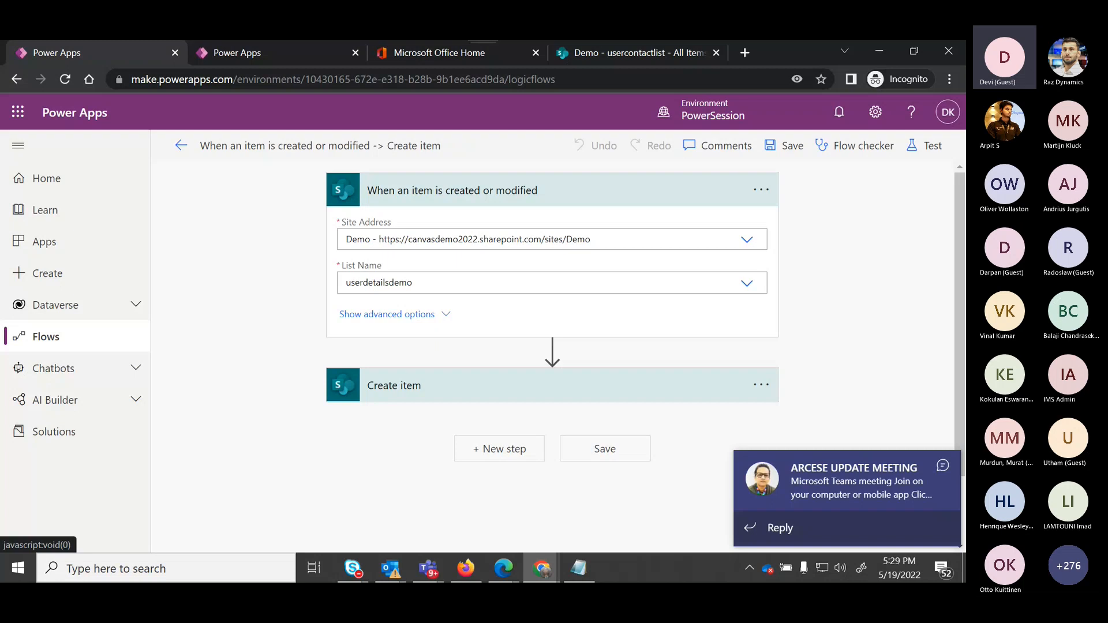
click(520, 386)
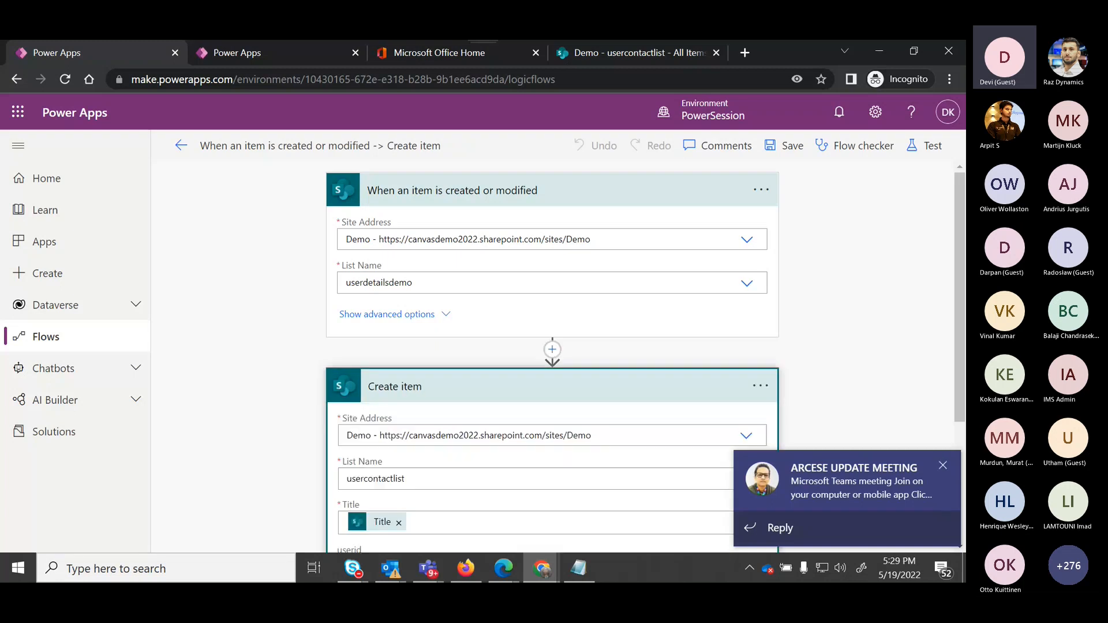
scroll(553, 358, down, 3)
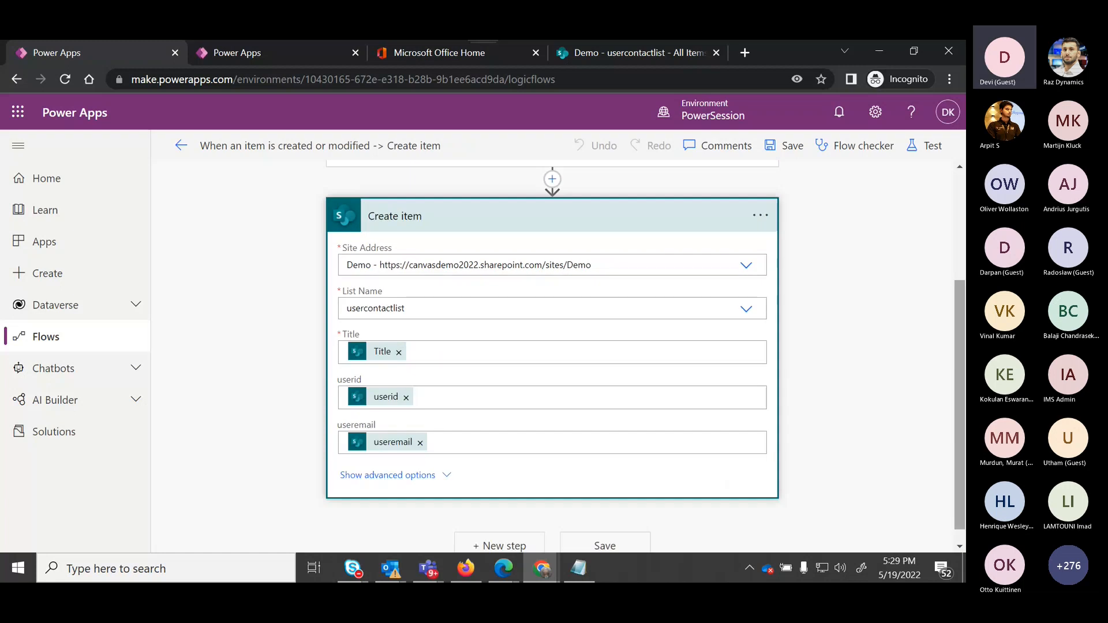
click(747, 309)
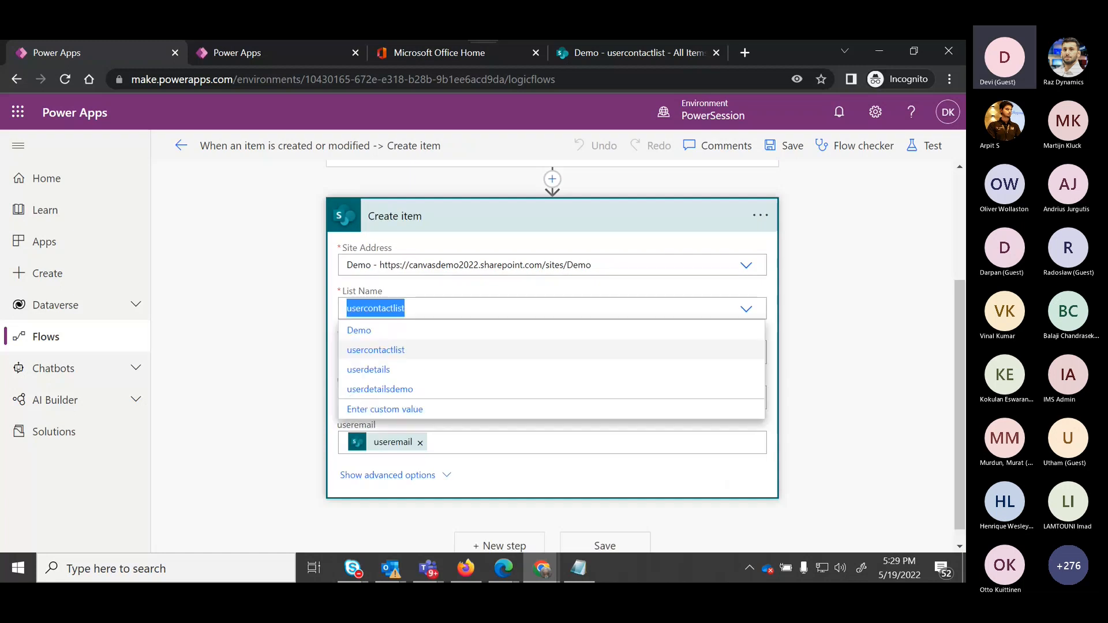
click(837, 349)
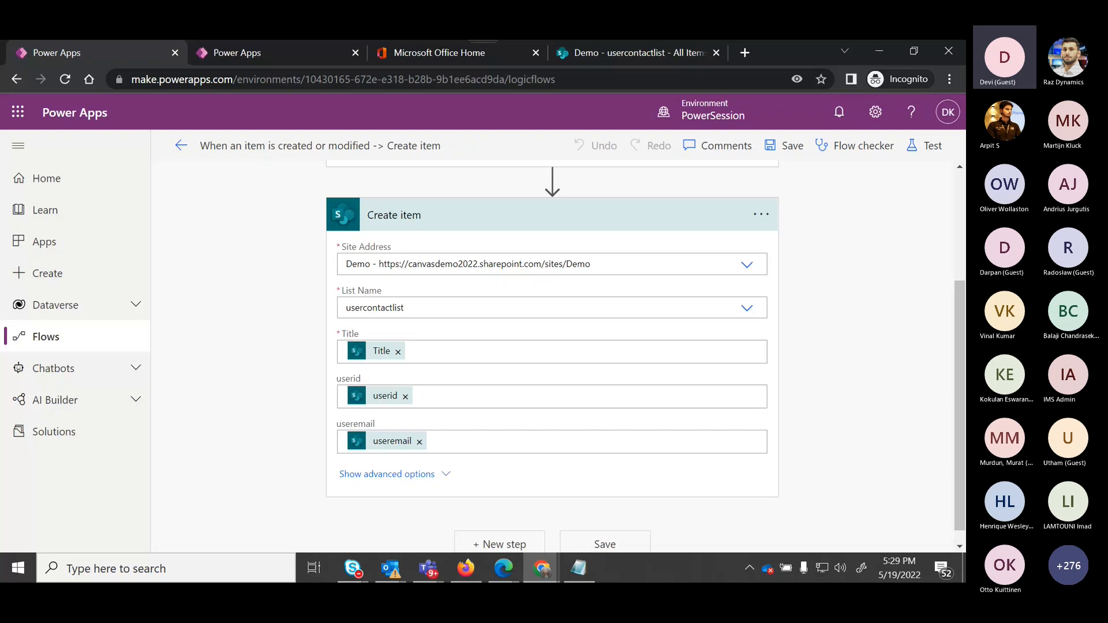
double_click(349, 379)
double_click(355, 424)
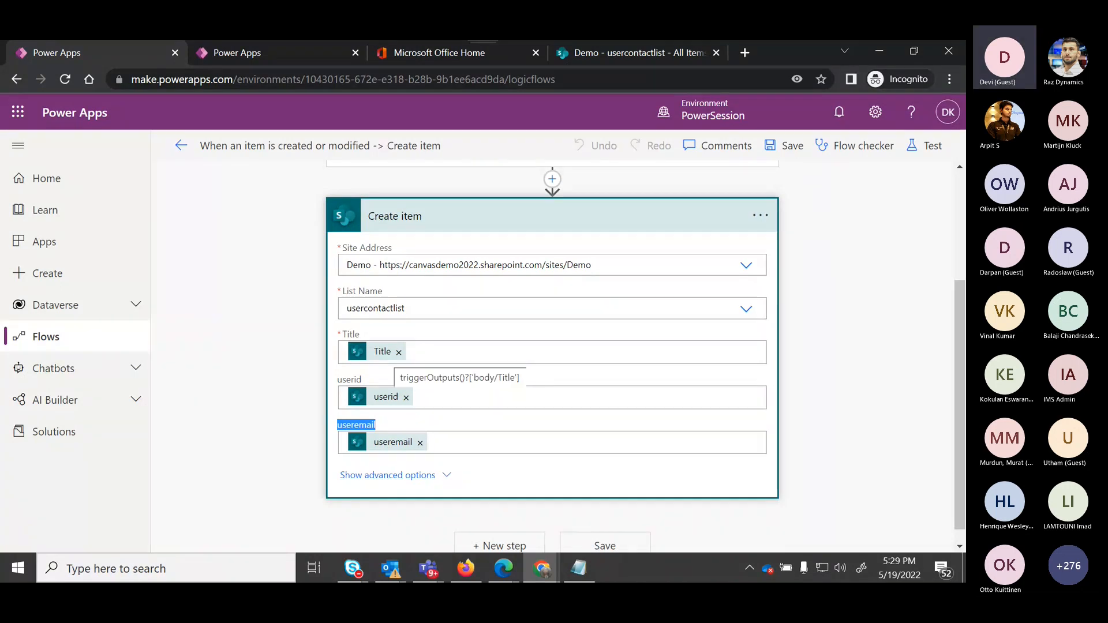
Re-insert the trigger's Title value into the Create item Title field and save the flow.
click(399, 353)
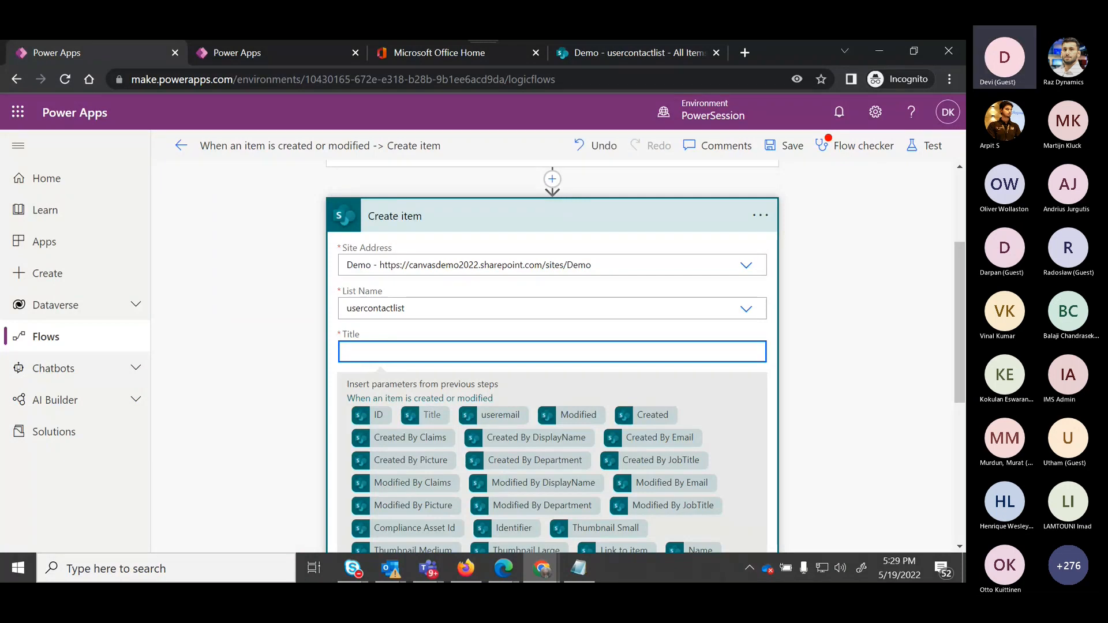
click(431, 416)
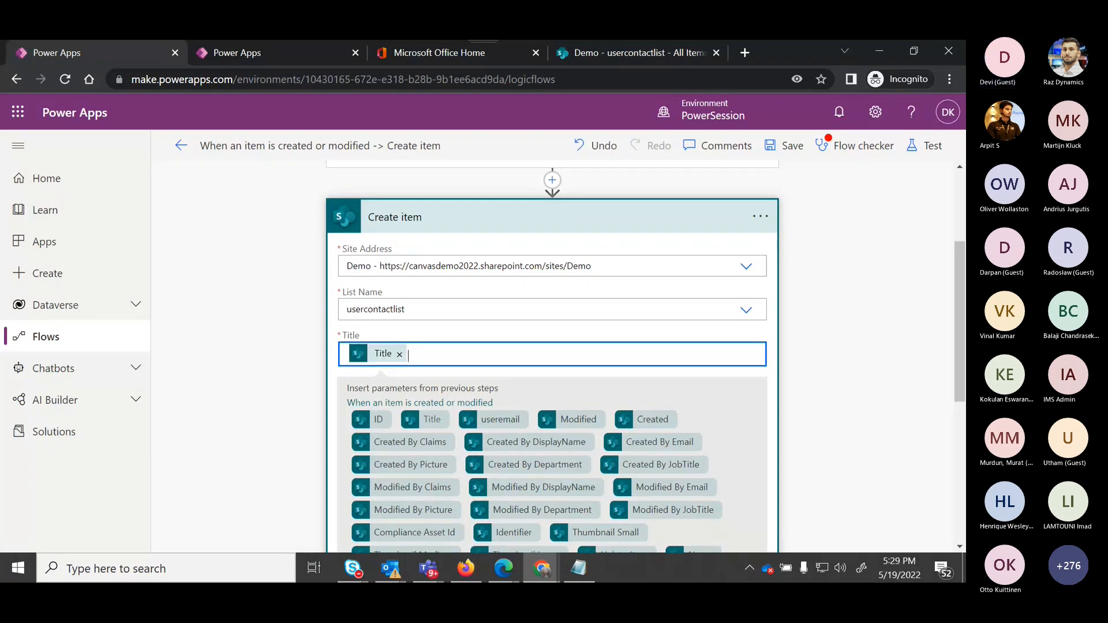
scroll(553, 358, down, 5)
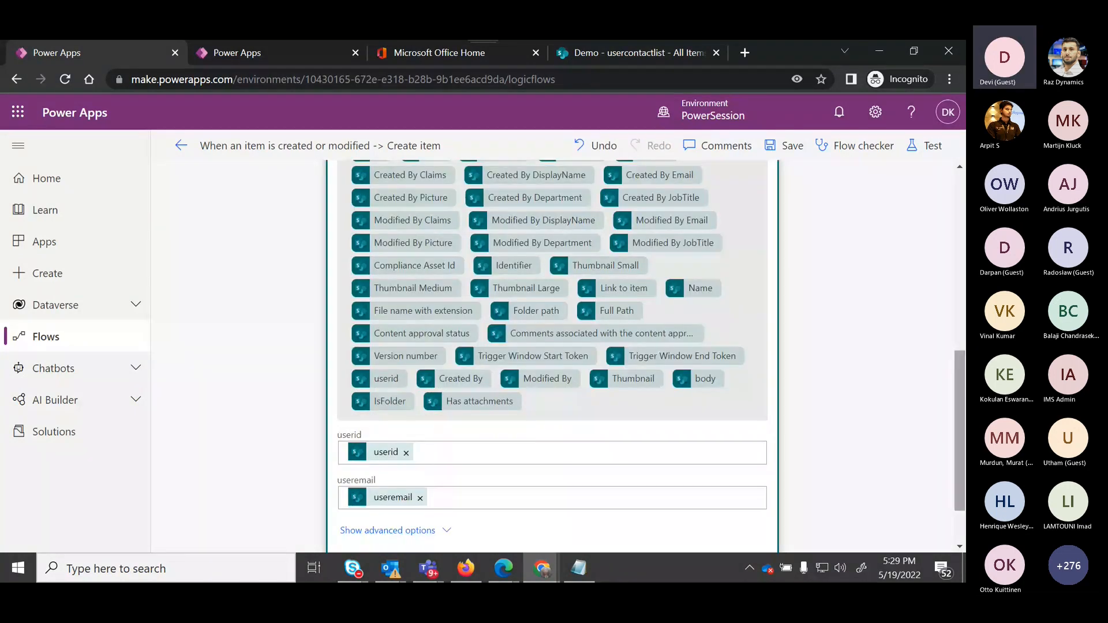
scroll(553, 358, up, 5)
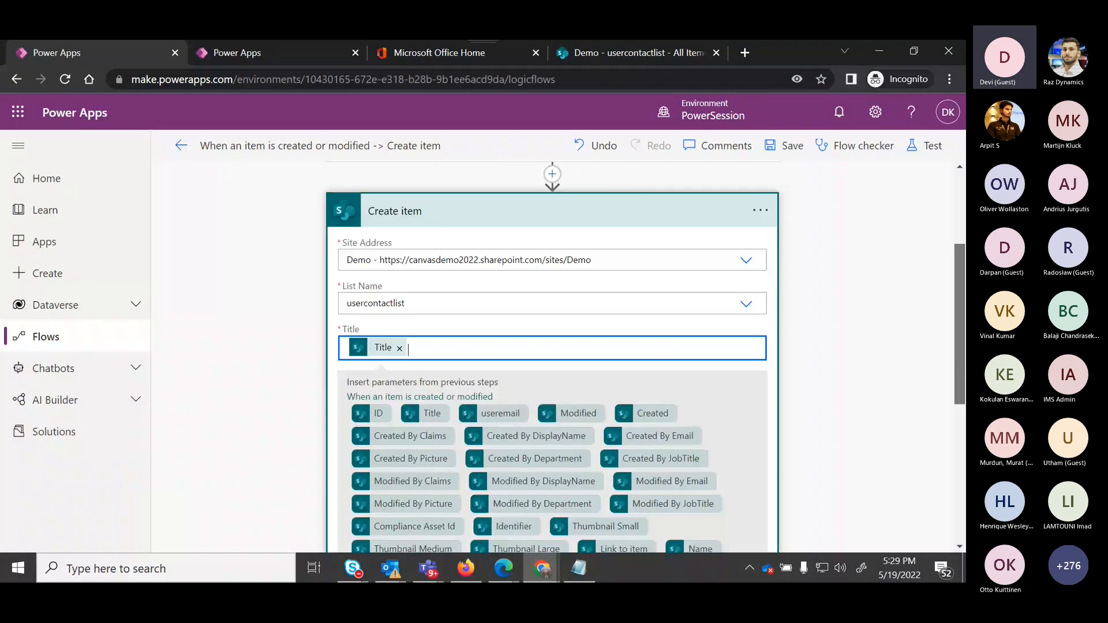
click(784, 145)
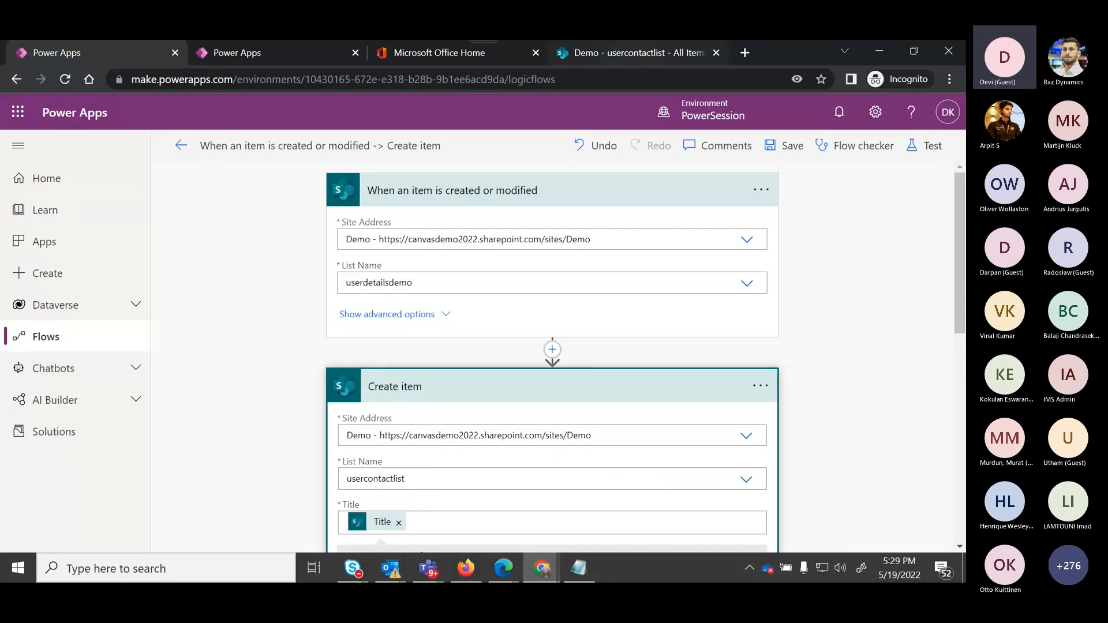
Open the userdetailsdemo list and start a new item with the Title powerdemo.
click(632, 53)
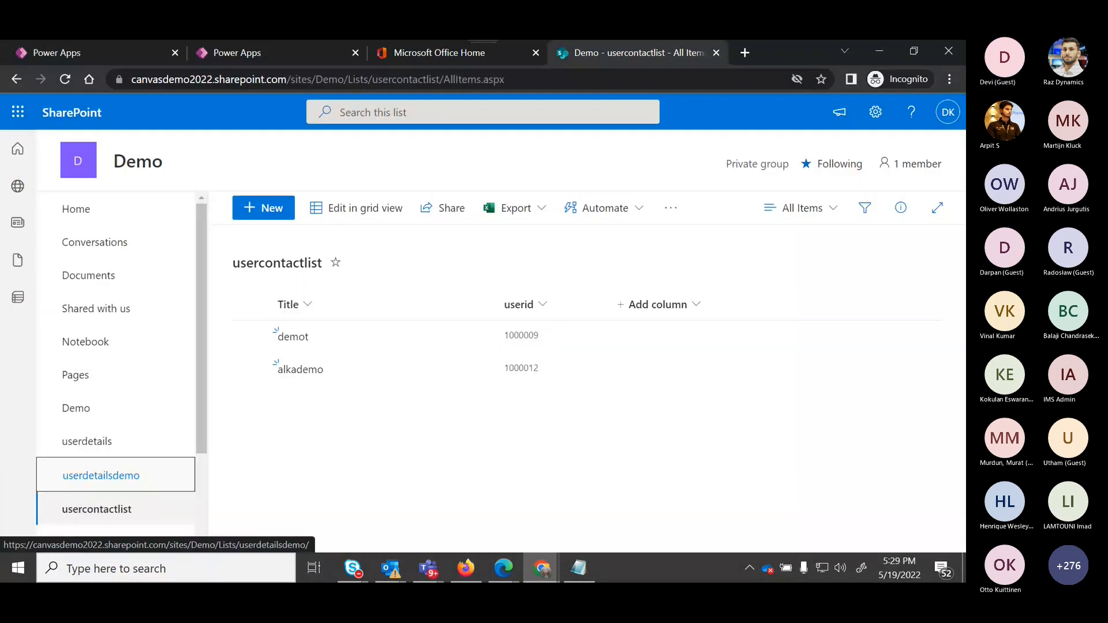
click(101, 475)
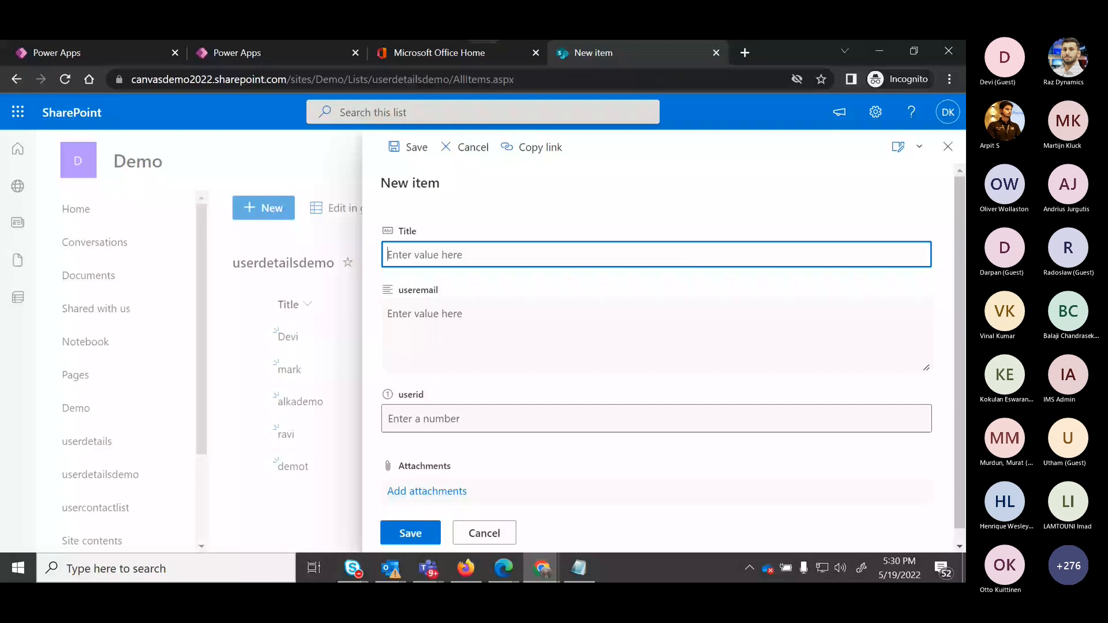
text(powerdemo)
Paste the user ID into userid, fill in the contact's e-mail in useremail, and save the item.
click(656, 419)
text(1000029)
click(388, 313)
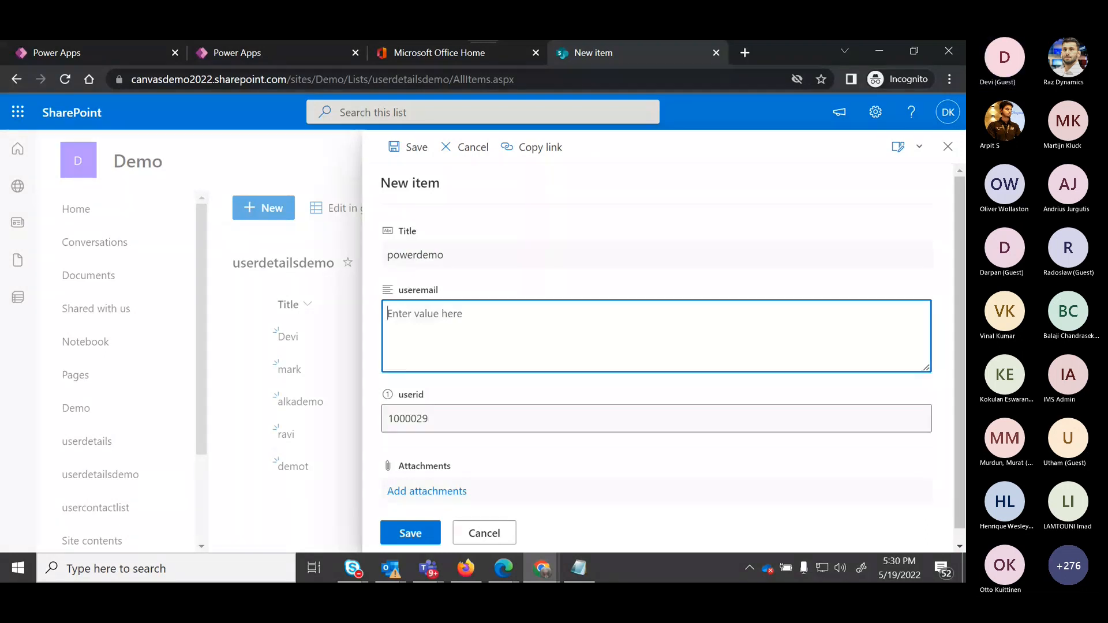
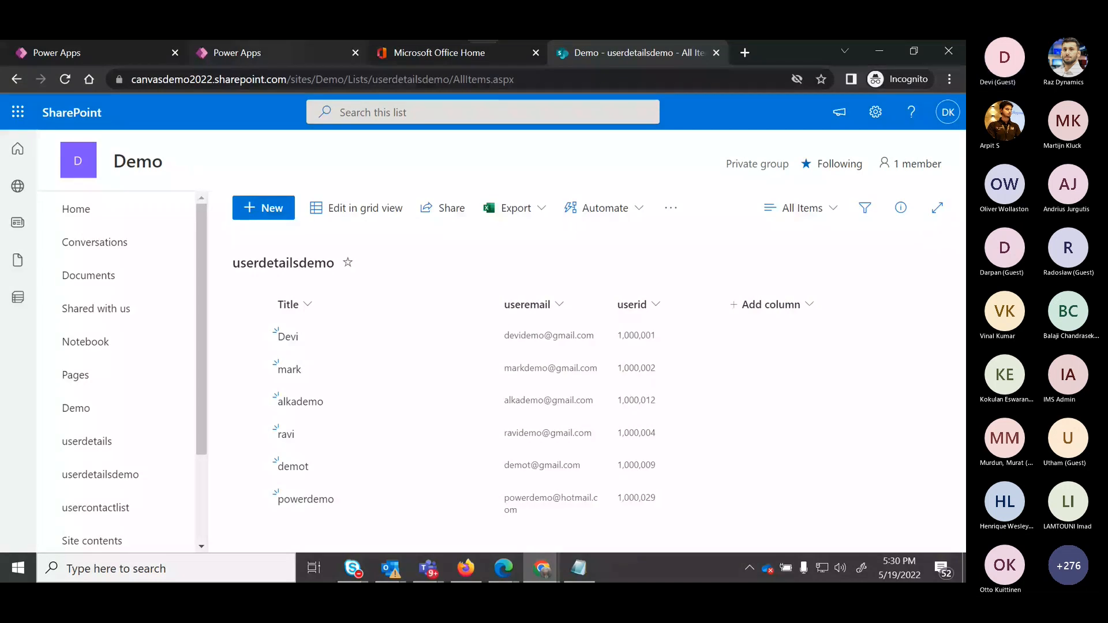
Switch back to the Flows list and open the flow's run history.
key(ctrl+Tab)
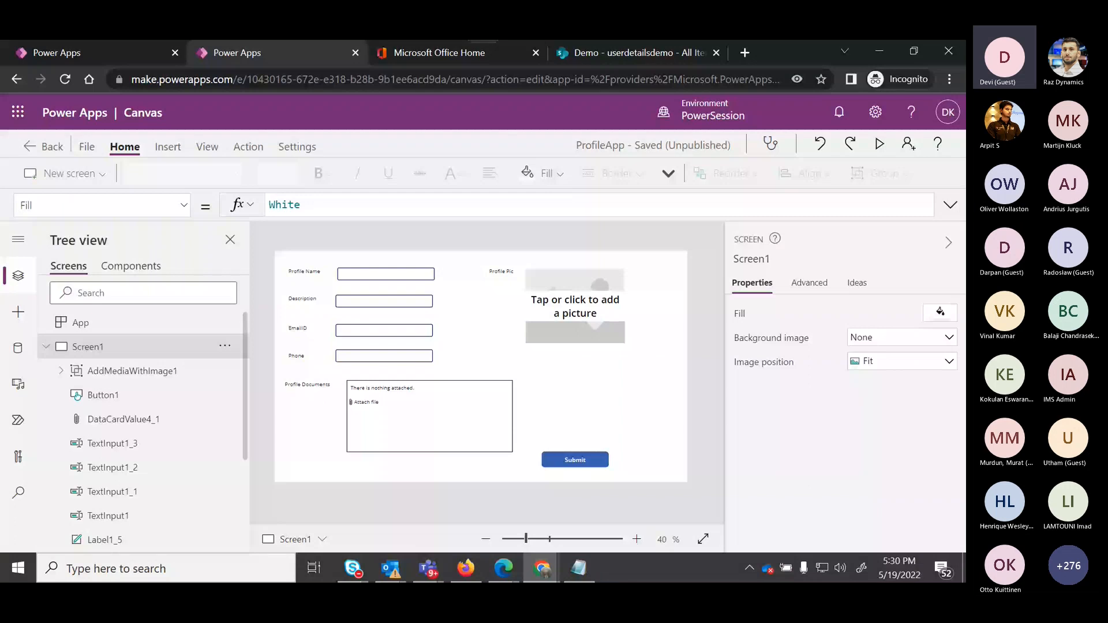
key(ctrl+shift+Tab)
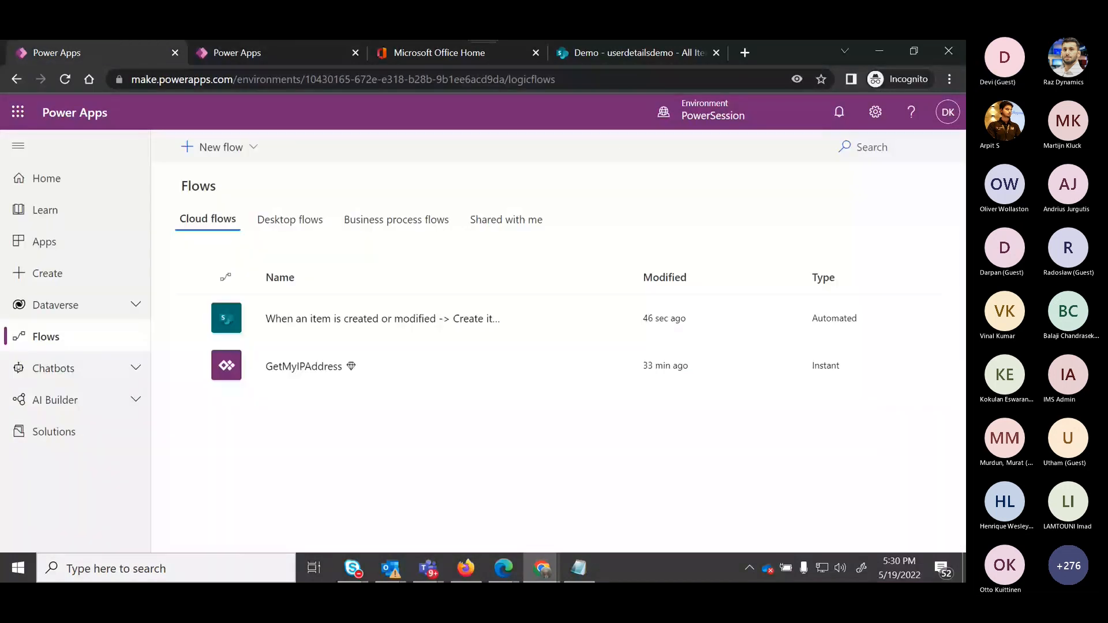
click(619, 318)
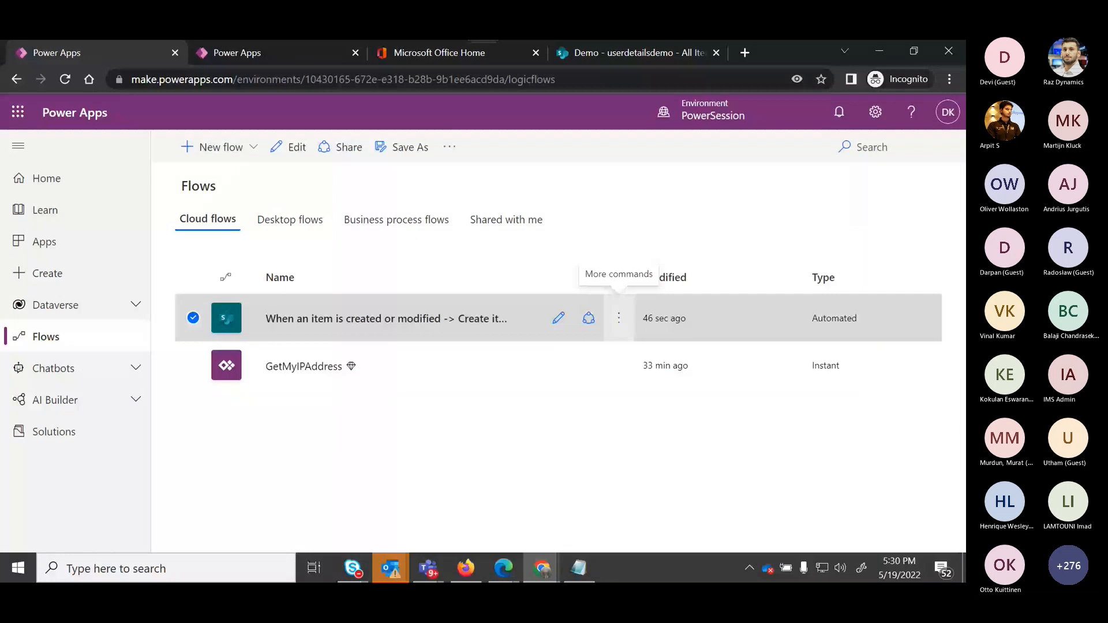
click(619, 318)
click(684, 425)
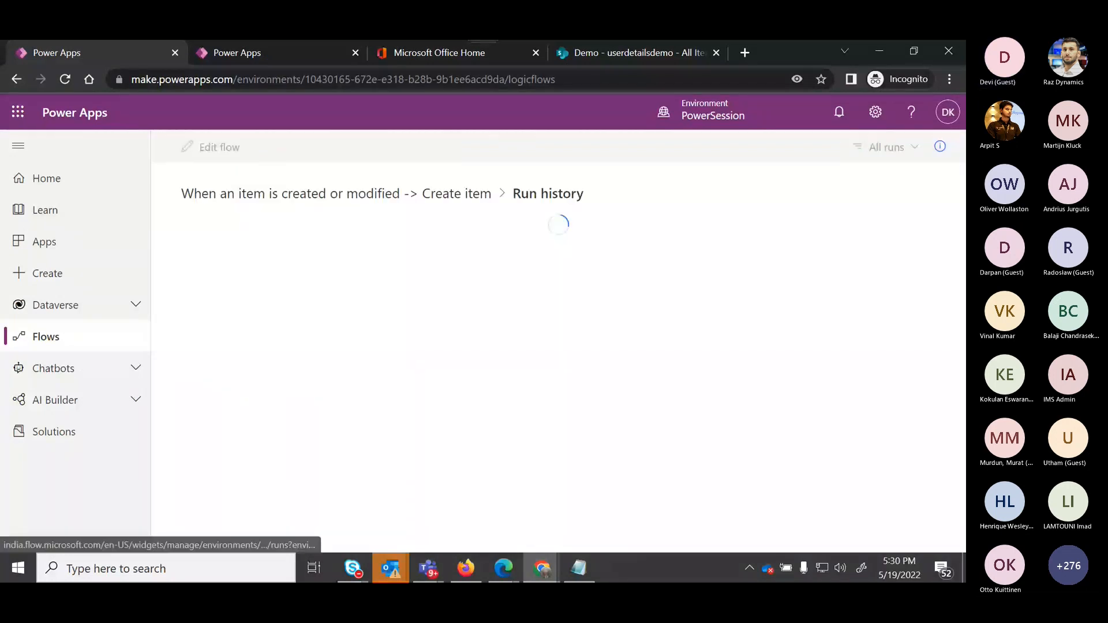
Open and refresh the usercontactlist list on the SharePoint site.
key(ctrl+4)
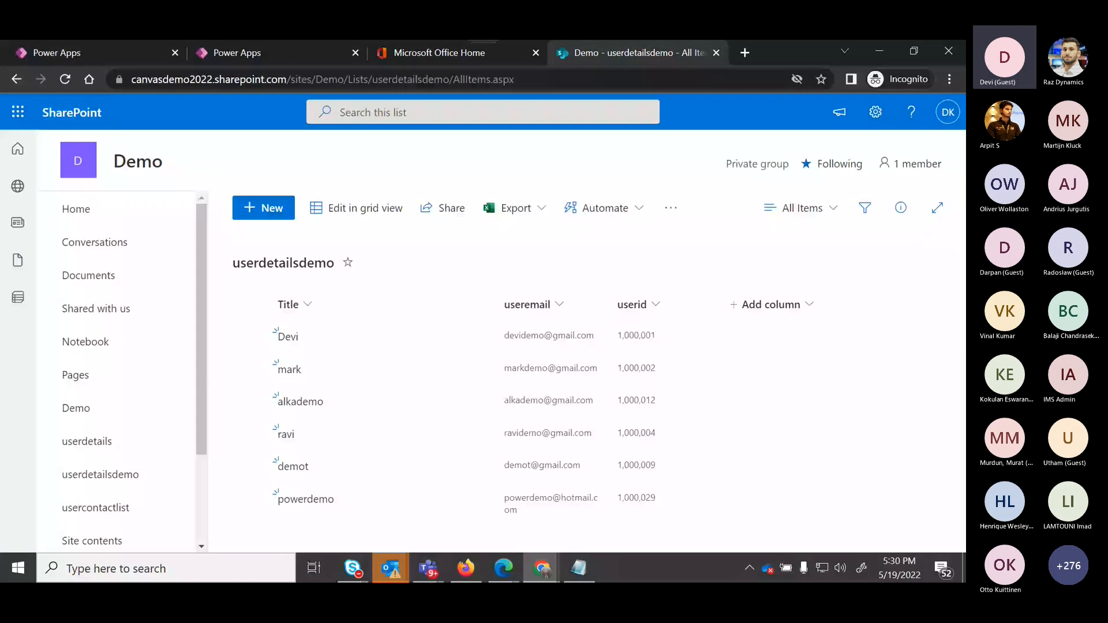
click(97, 508)
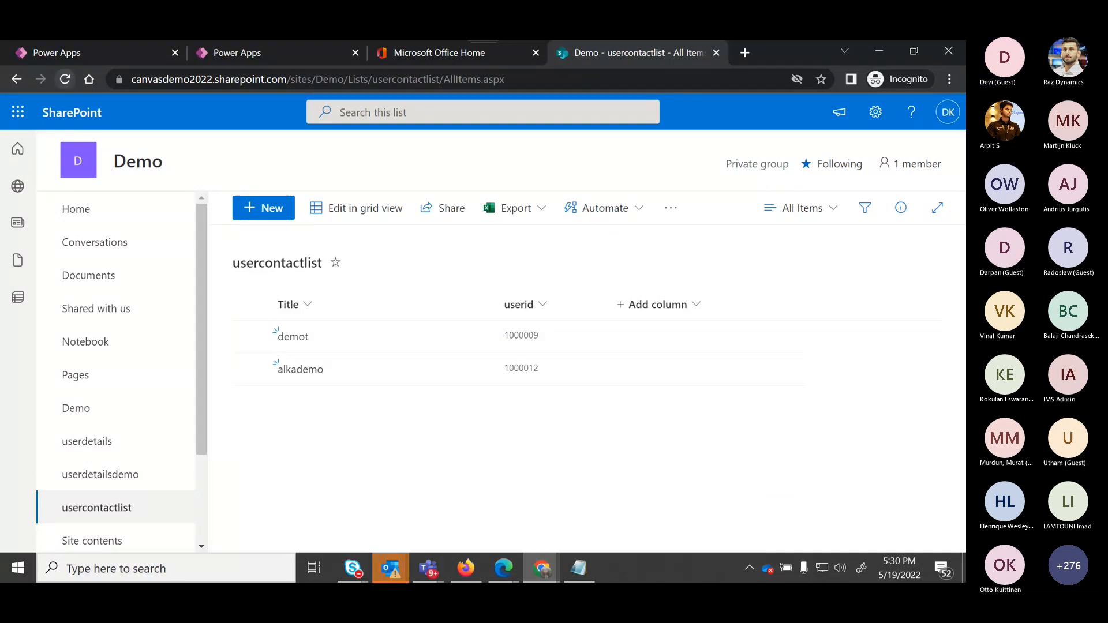
click(64, 79)
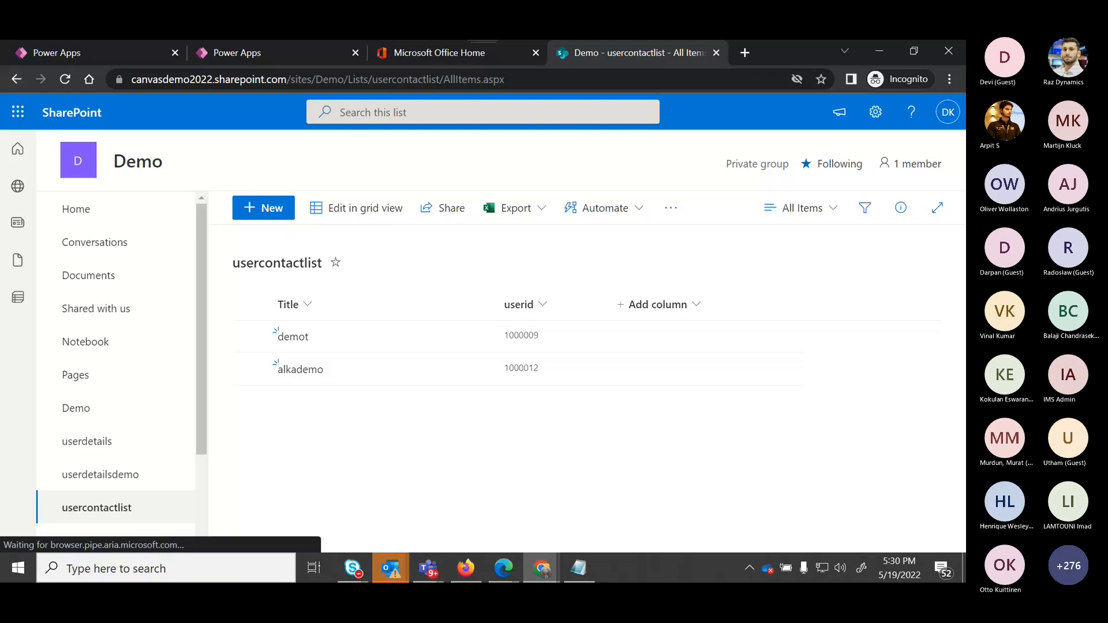
Open the flow in the editor and run a manual test of it.
key(ctrl+1)
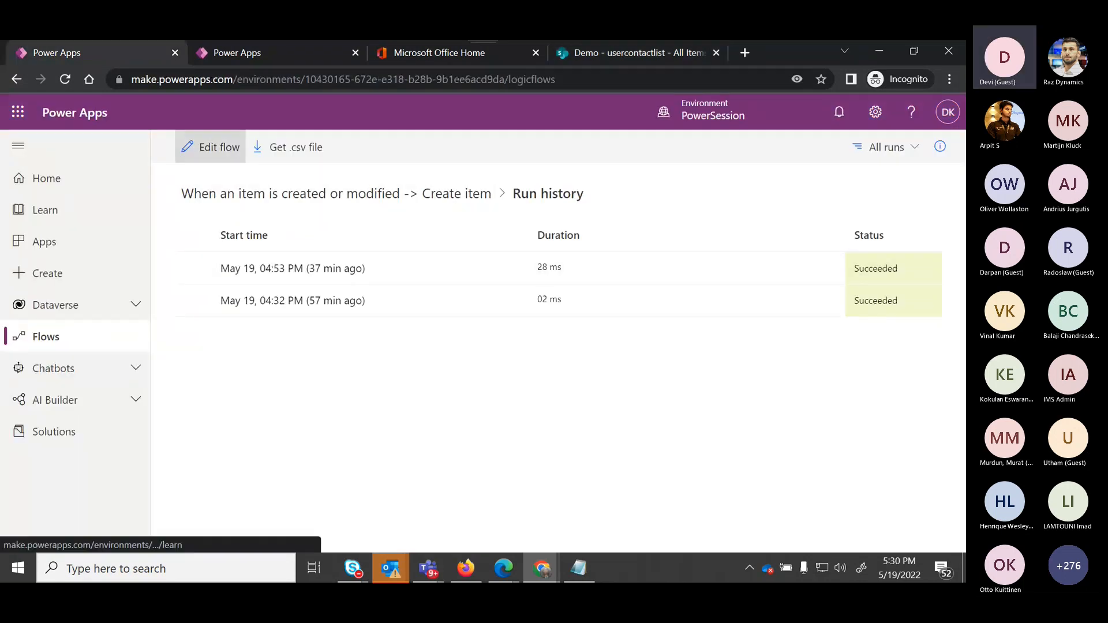
click(209, 147)
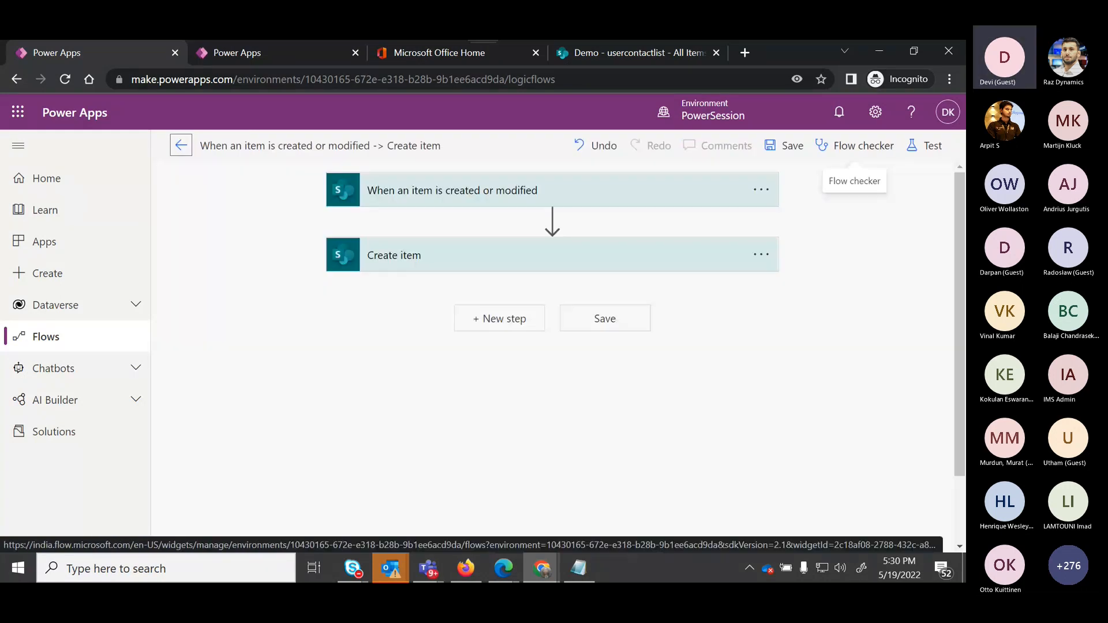
click(924, 145)
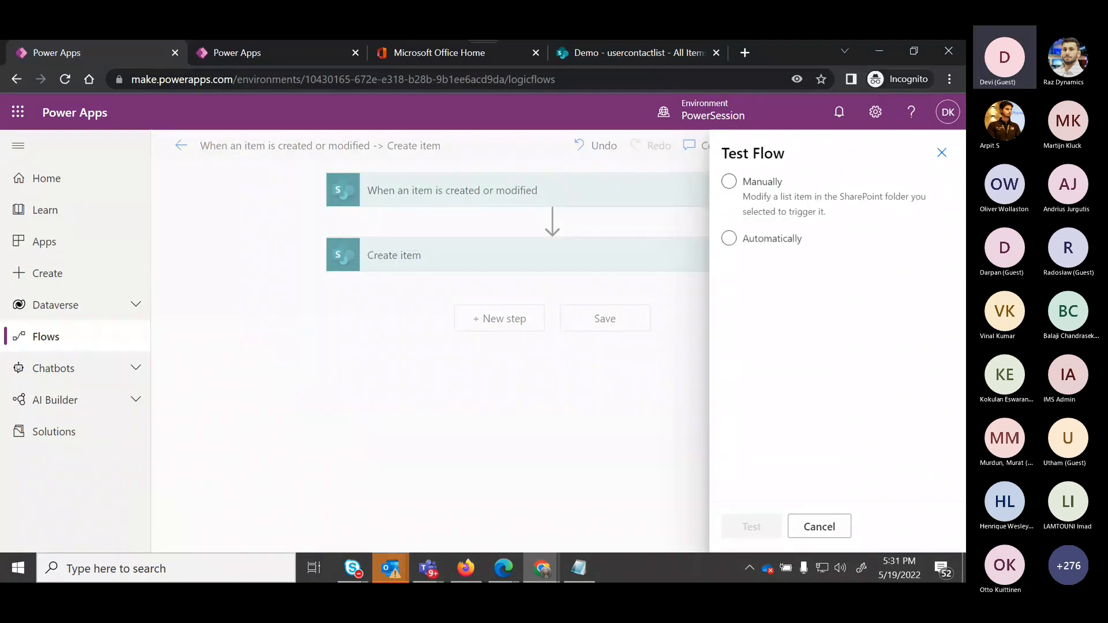
click(729, 181)
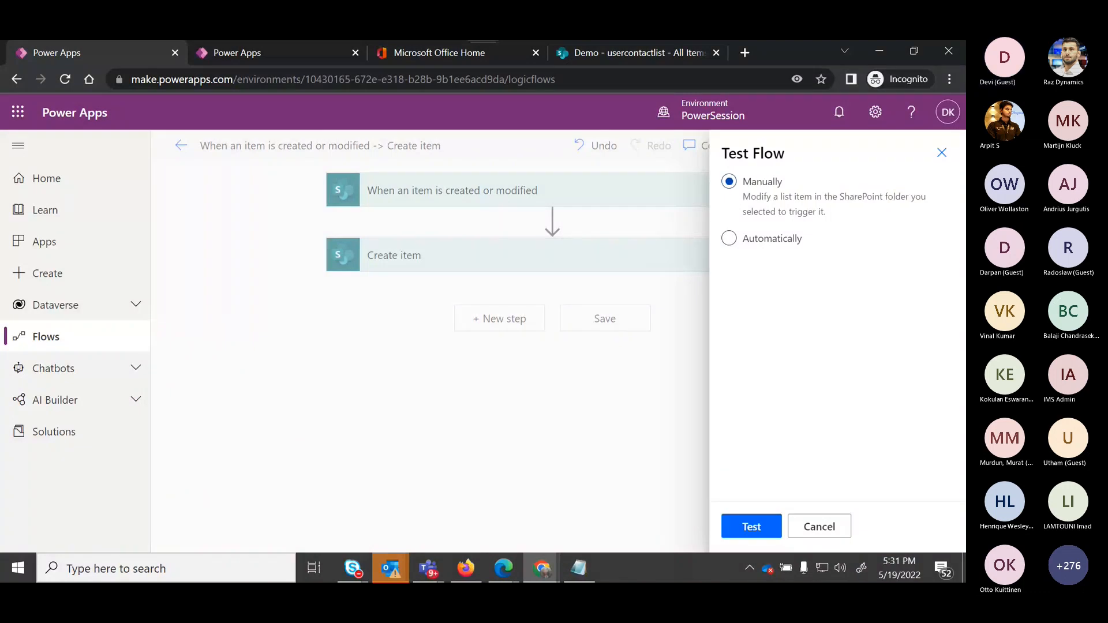
click(751, 526)
Check the usercontactlist list for the new item and return to the Flows list.
click(632, 52)
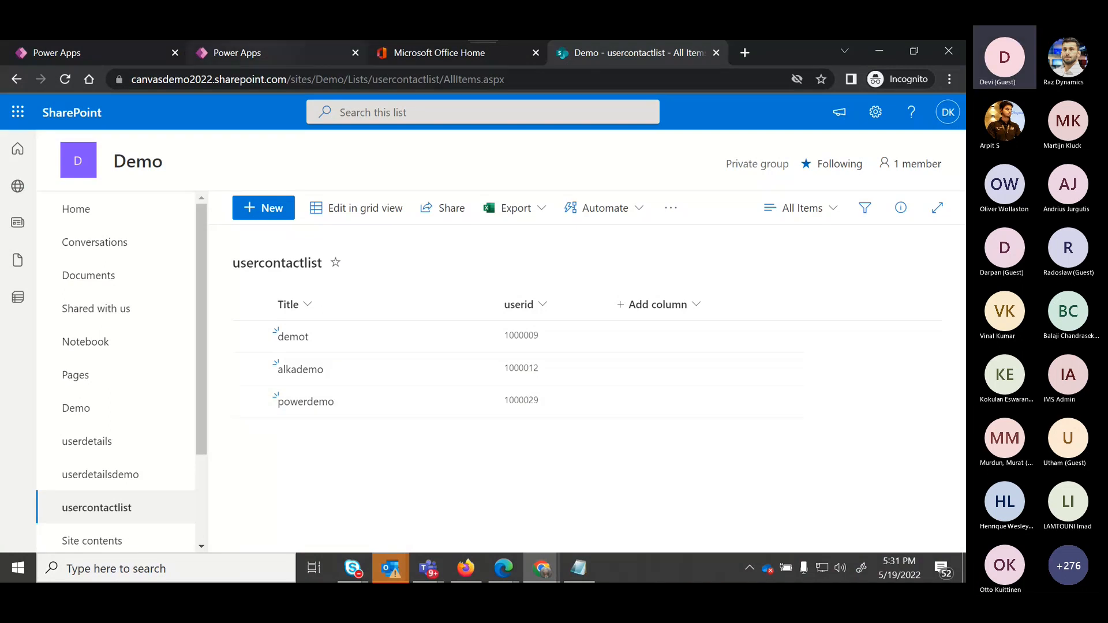
key(ctrl+2)
key(ctrl+1)
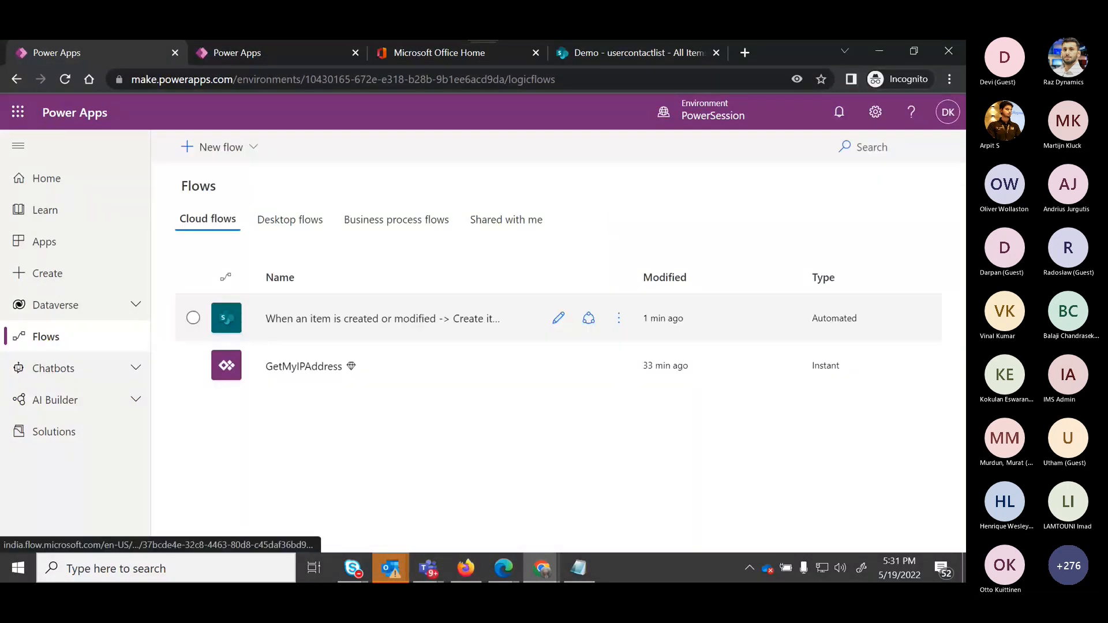
Open the flow's run history again, then go to the Power Apps home page.
click(618, 318)
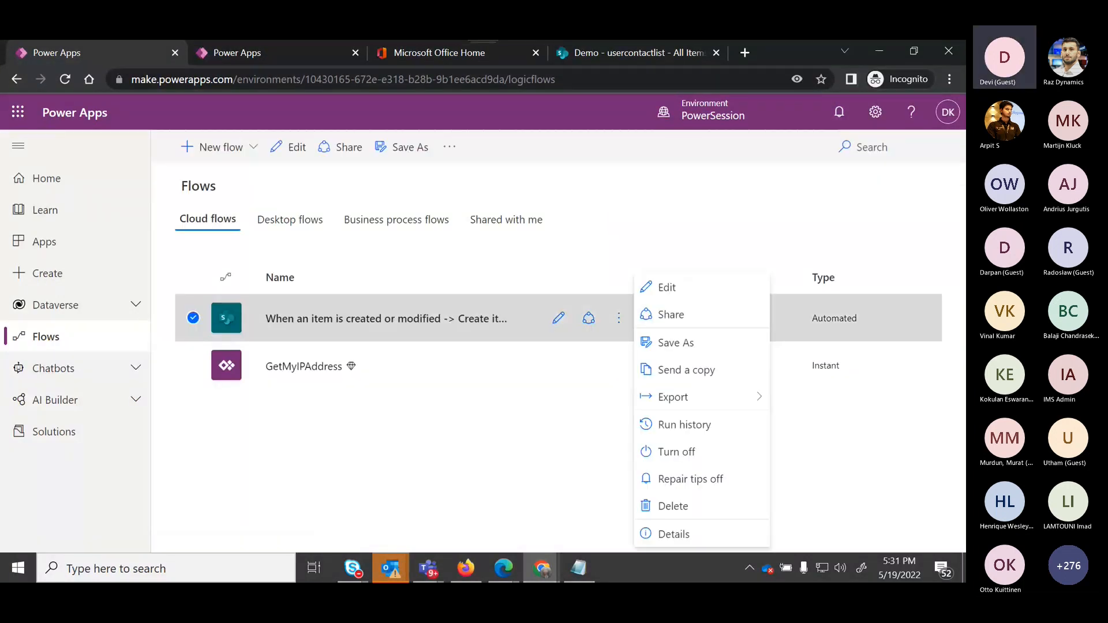
click(664, 425)
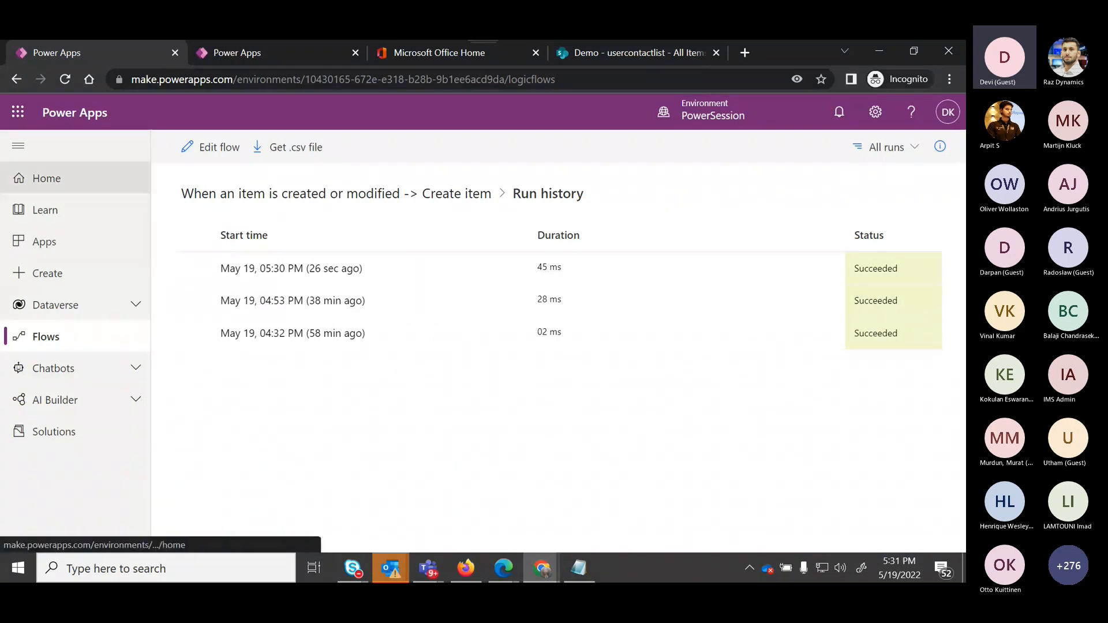
click(46, 178)
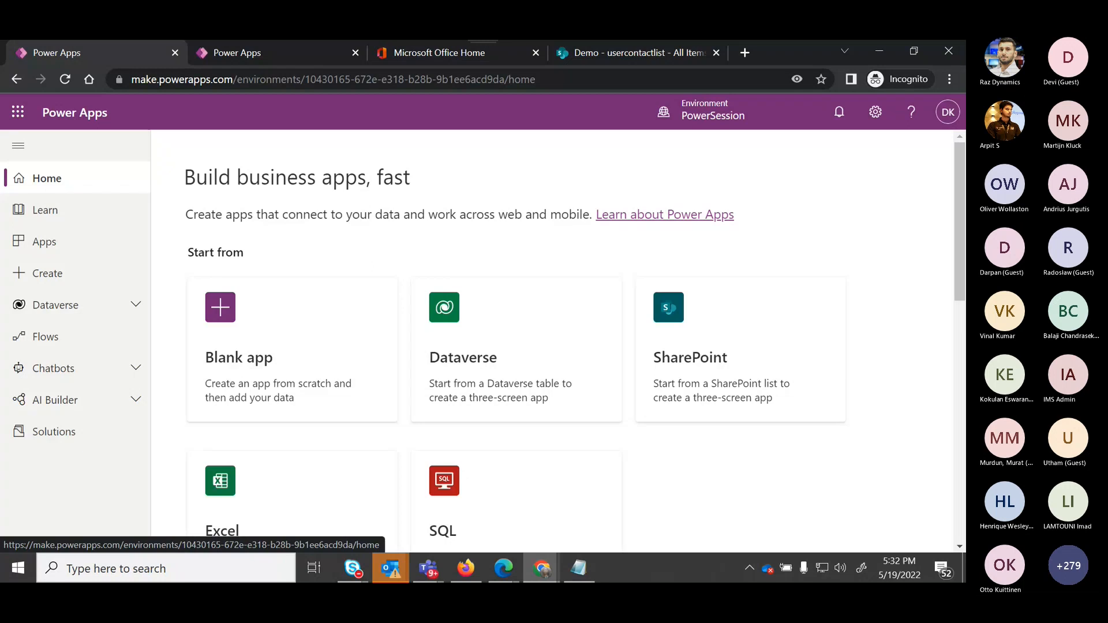
Switch to the Teams meeting window and open the meeting chat.
click(427, 569)
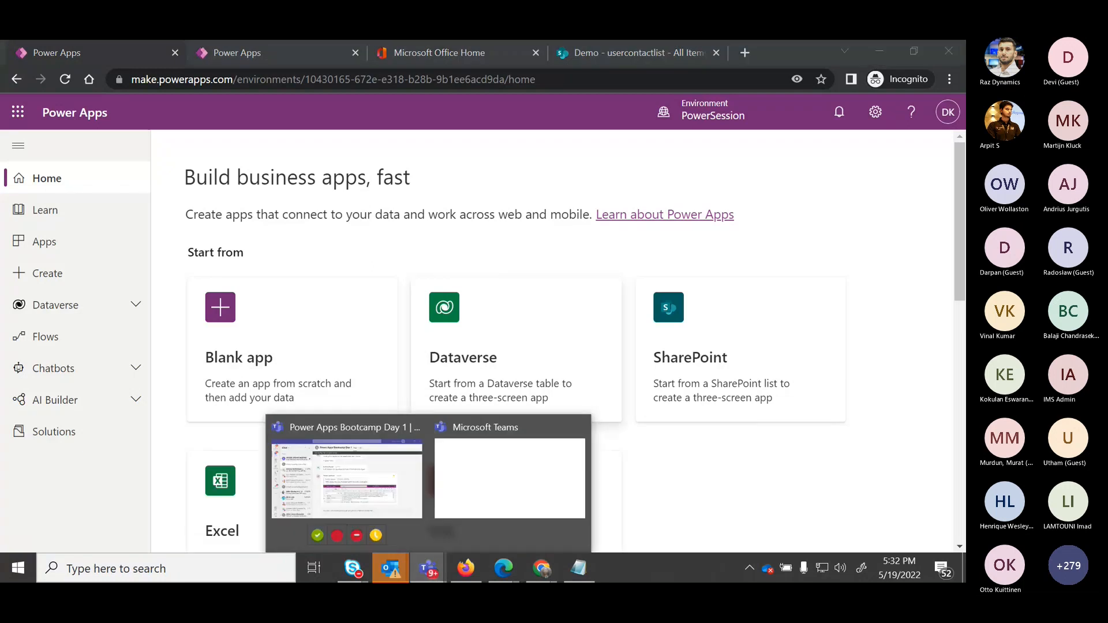
mouse_move(503, 568)
click(421, 499)
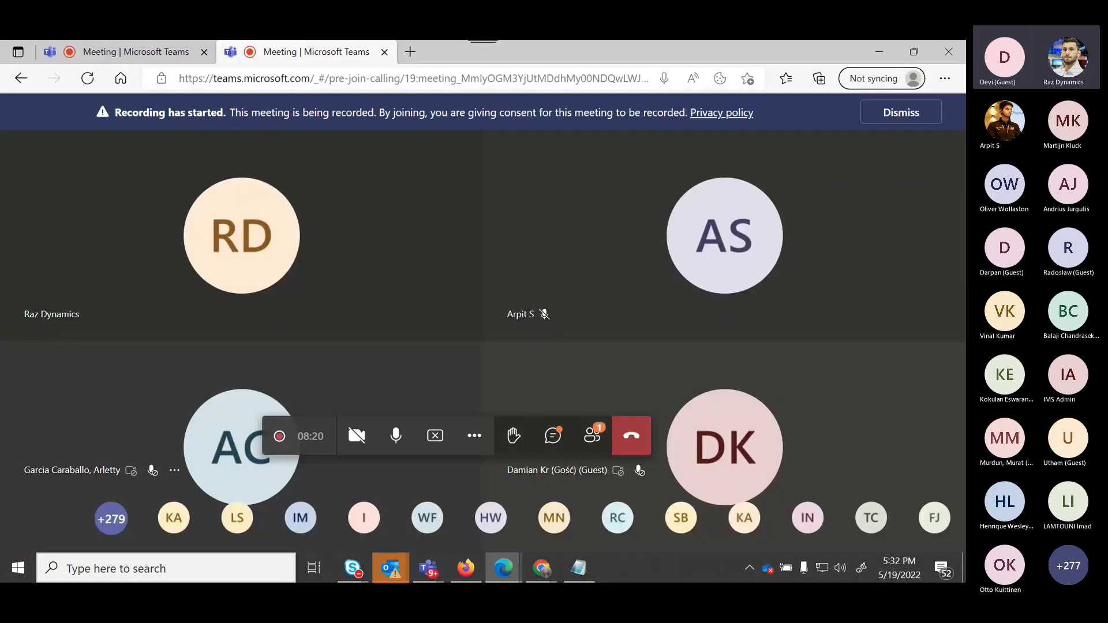
click(553, 436)
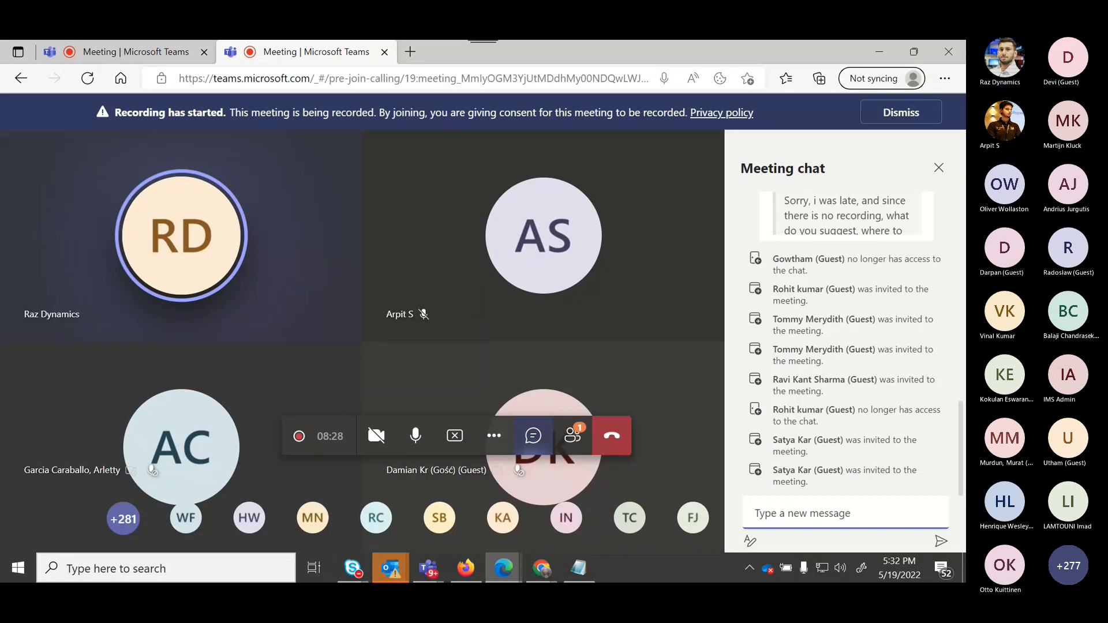
Return to the Power Apps home page in the browser window.
mouse_move(427, 568)
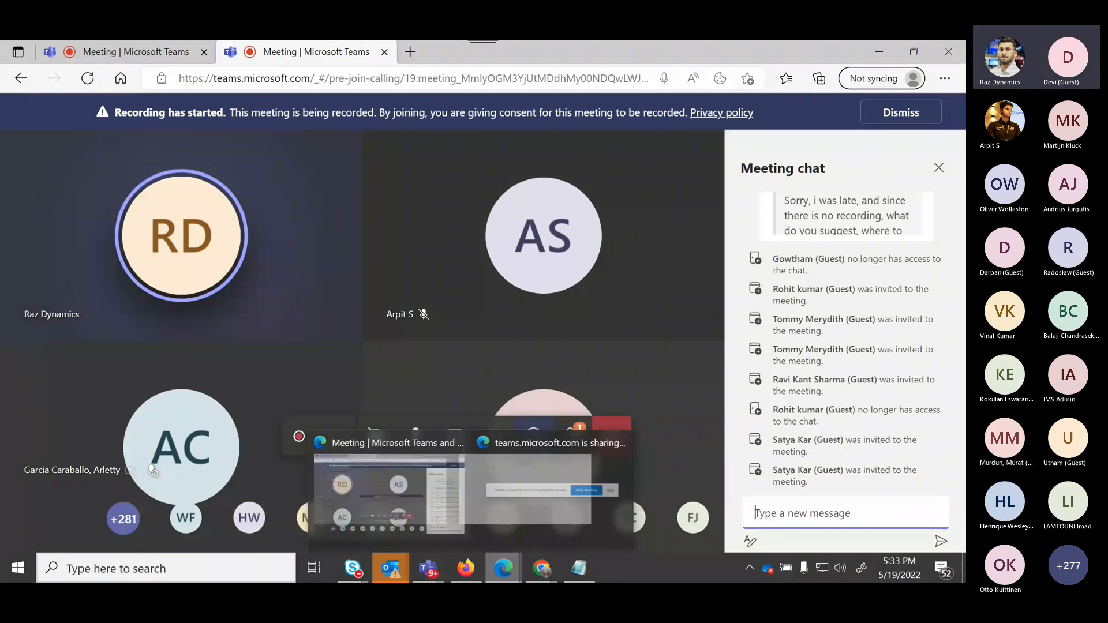
mouse_move(466, 568)
mouse_move(541, 568)
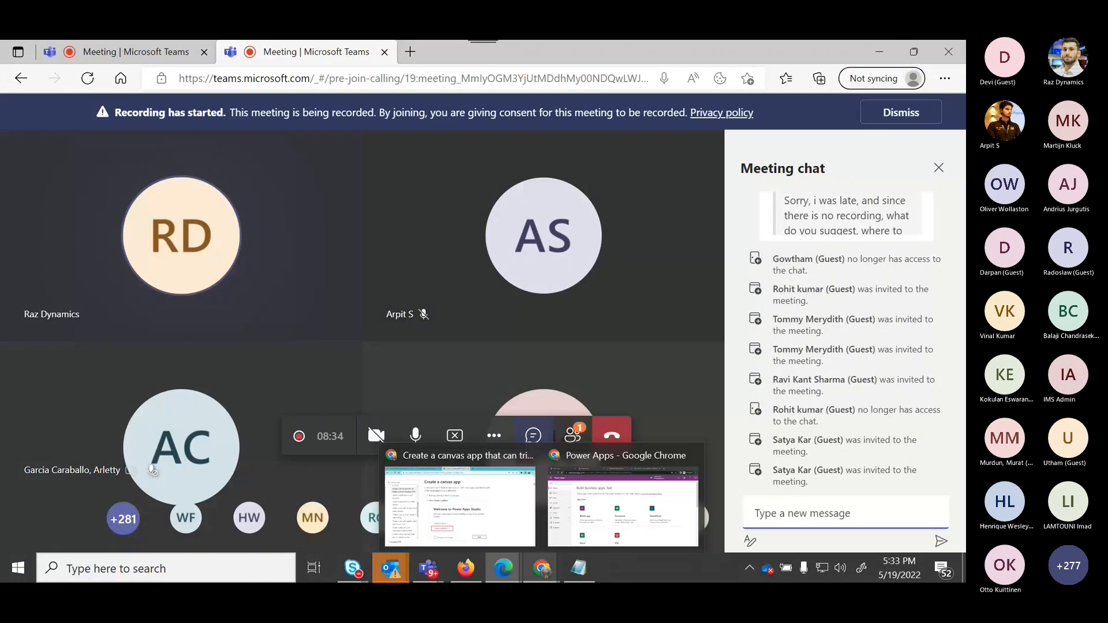
click(623, 507)
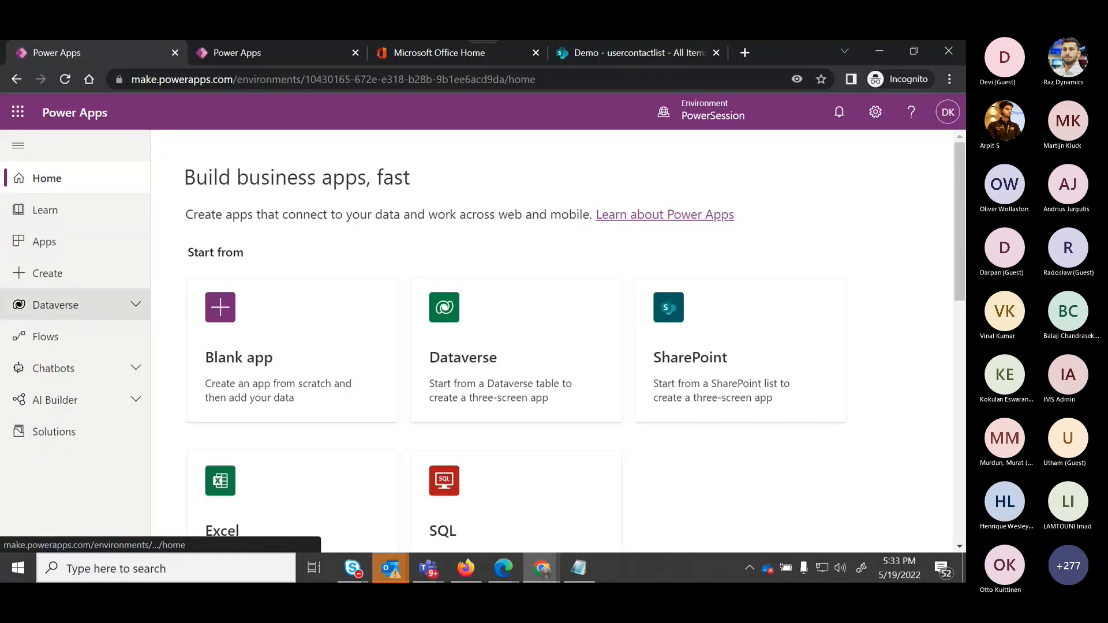
Open the ProfileDetails table from the Dataverse tables list.
click(55, 305)
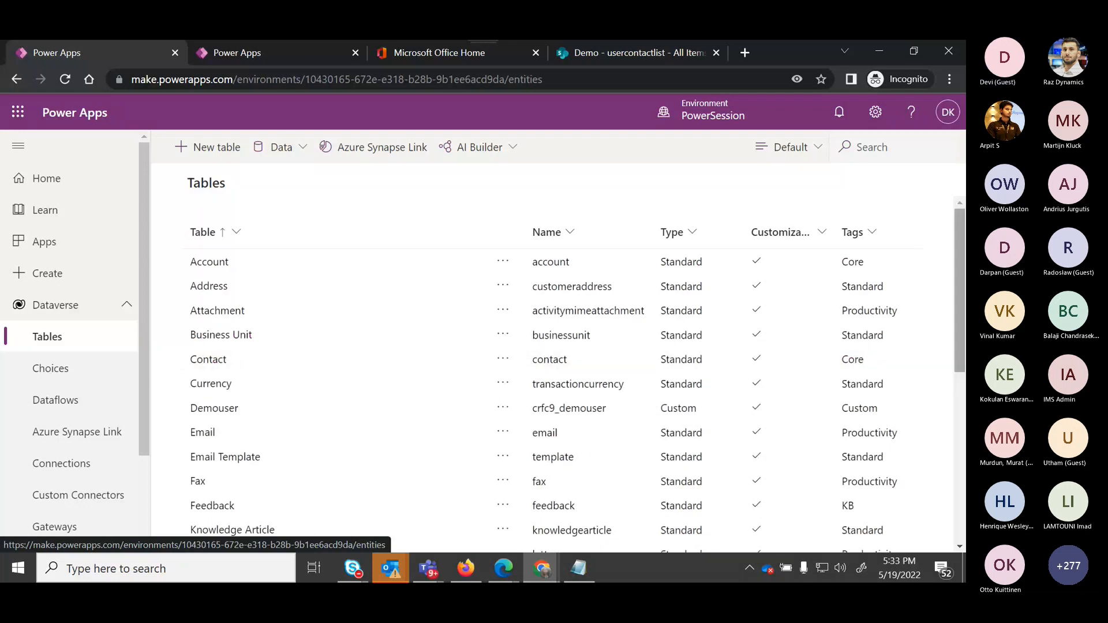
scroll(554, 375, down, 3)
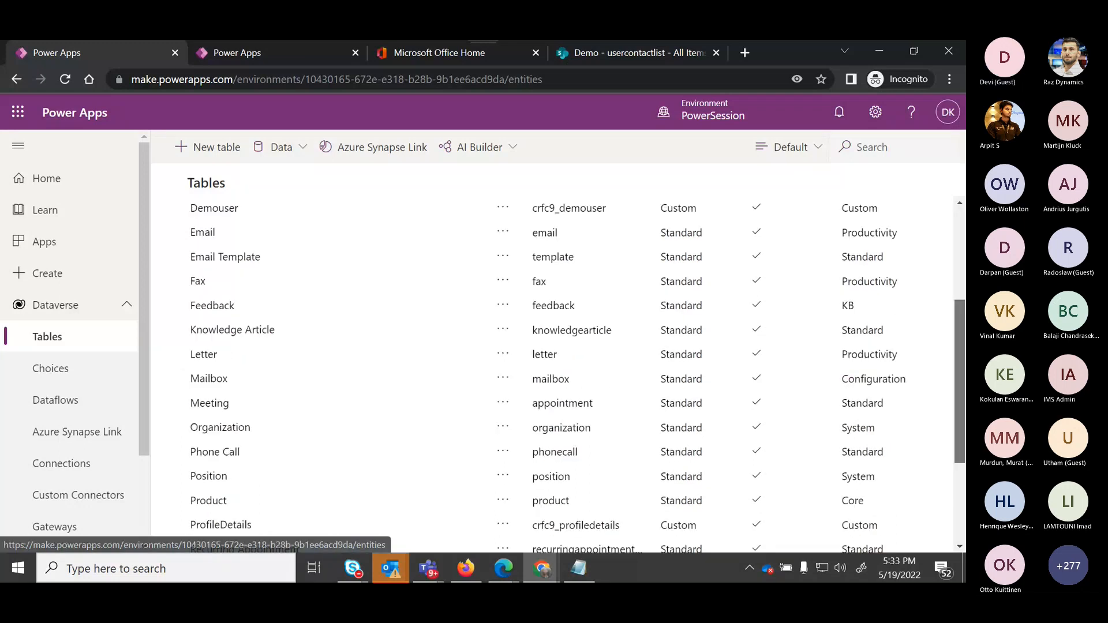
scroll(220, 407, down, 2)
click(219, 407)
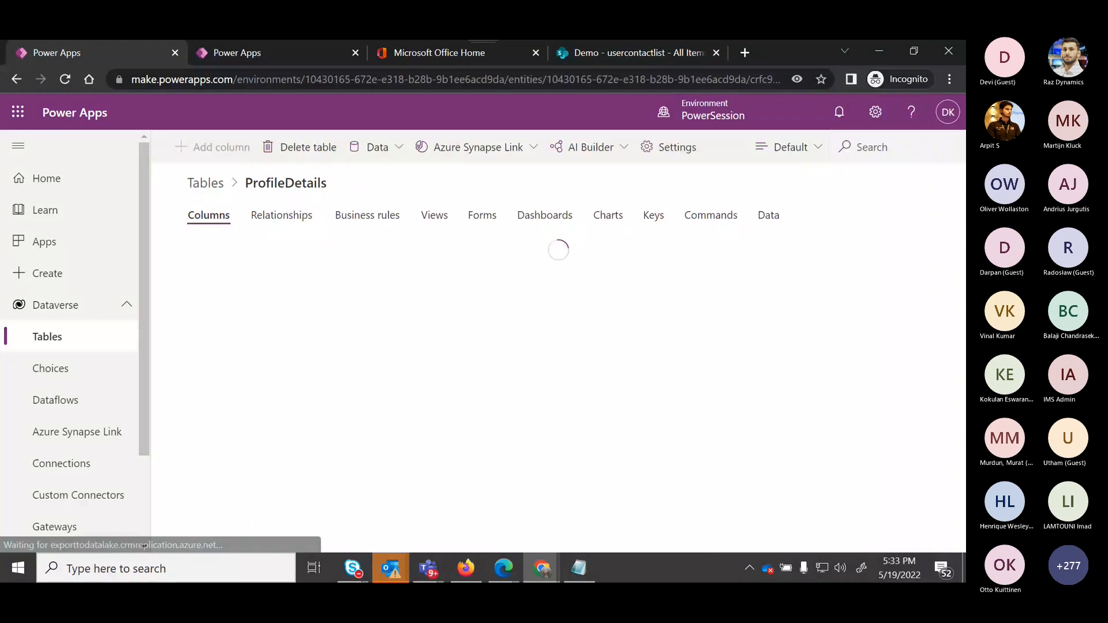
Add a one-to-many relationship on the ProfileDetails table with Account as the related table.
click(281, 215)
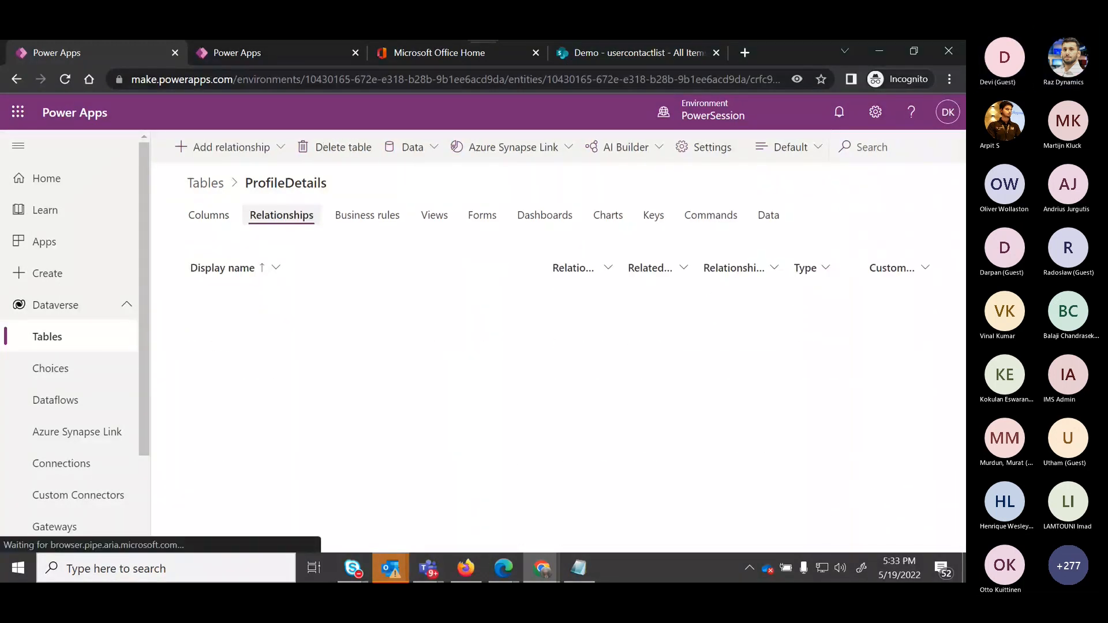
click(225, 147)
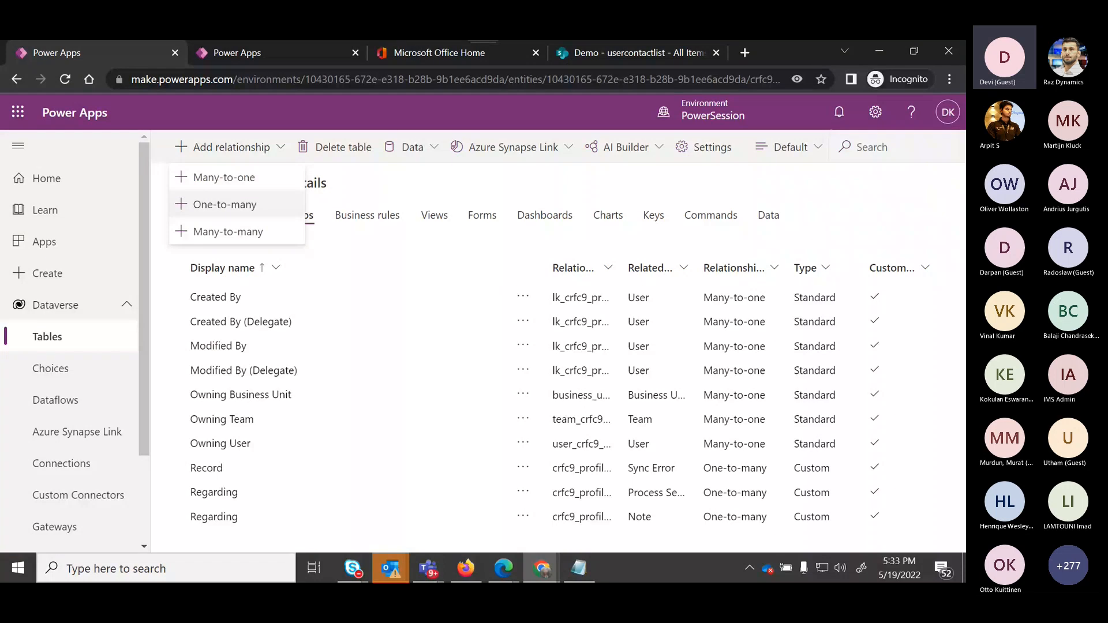
click(225, 204)
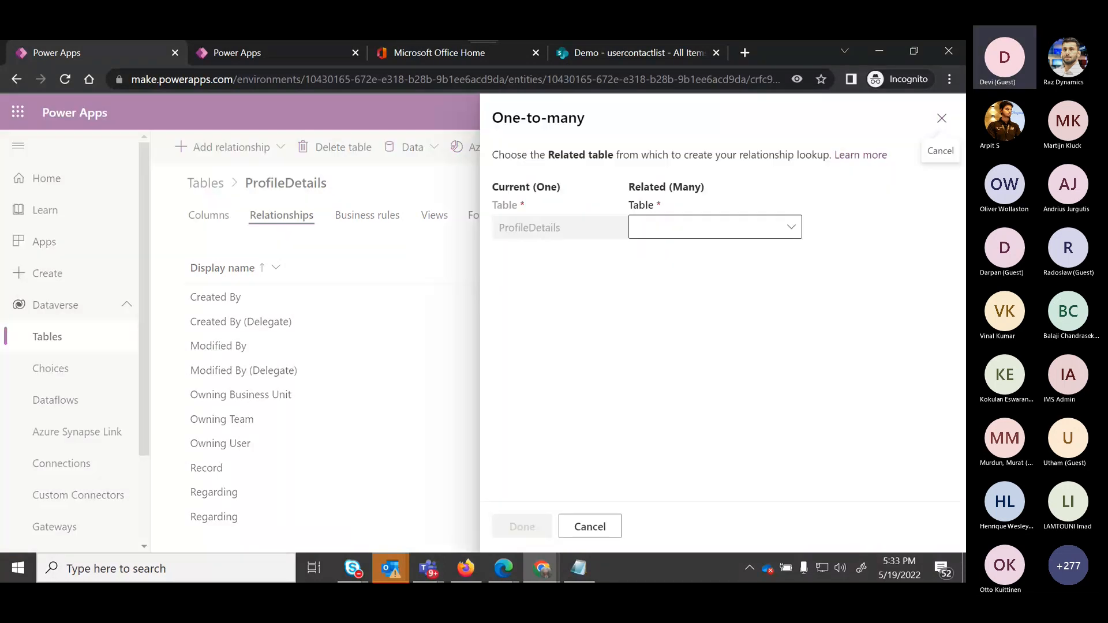
click(715, 227)
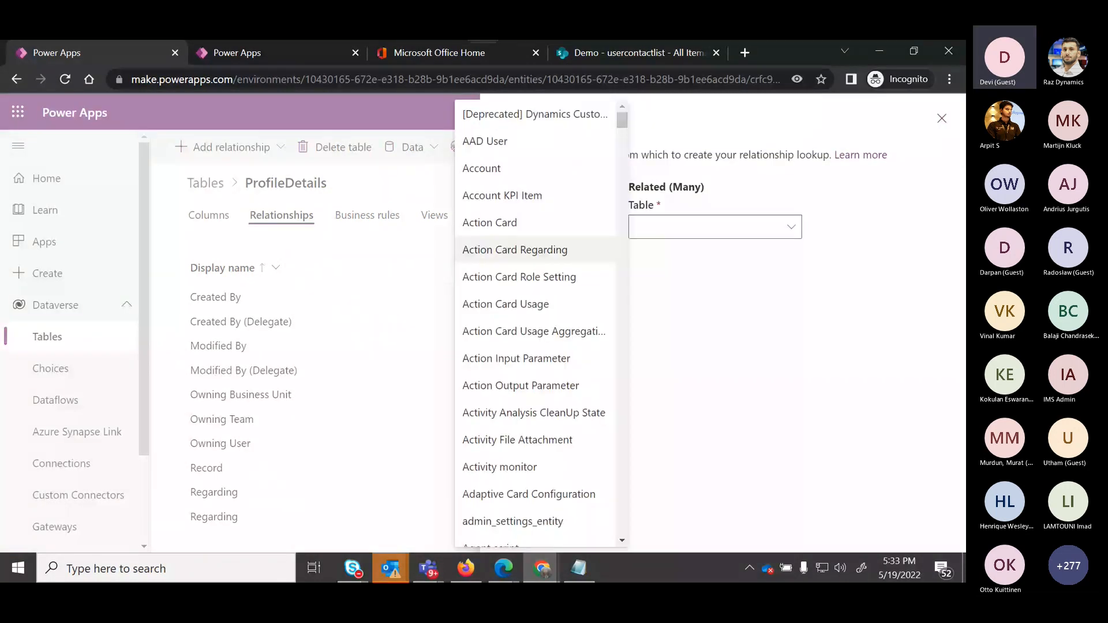
click(494, 166)
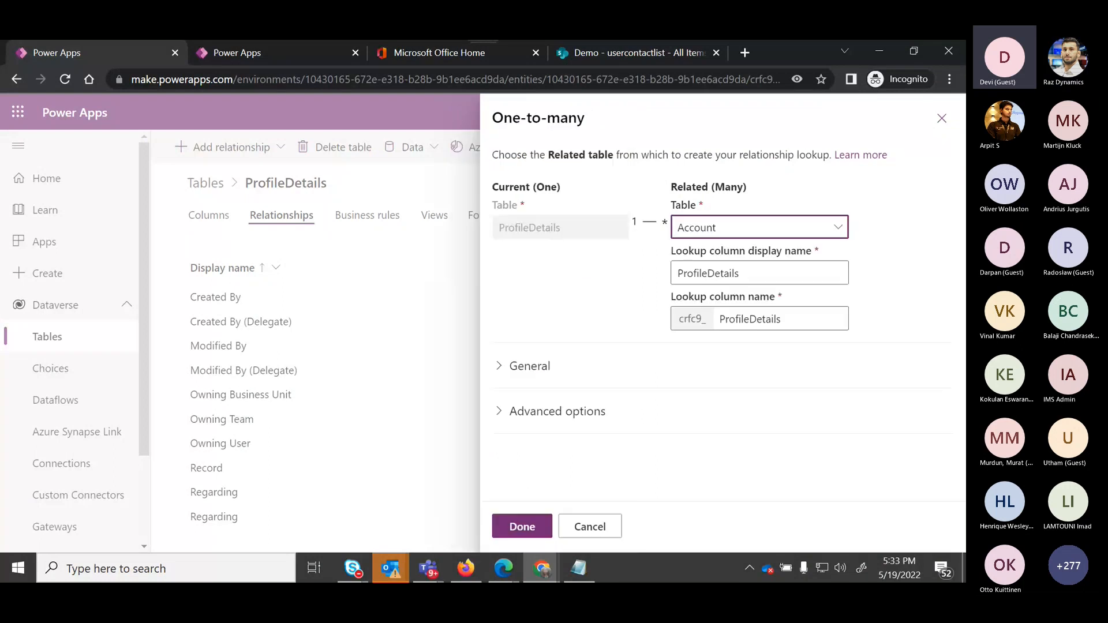